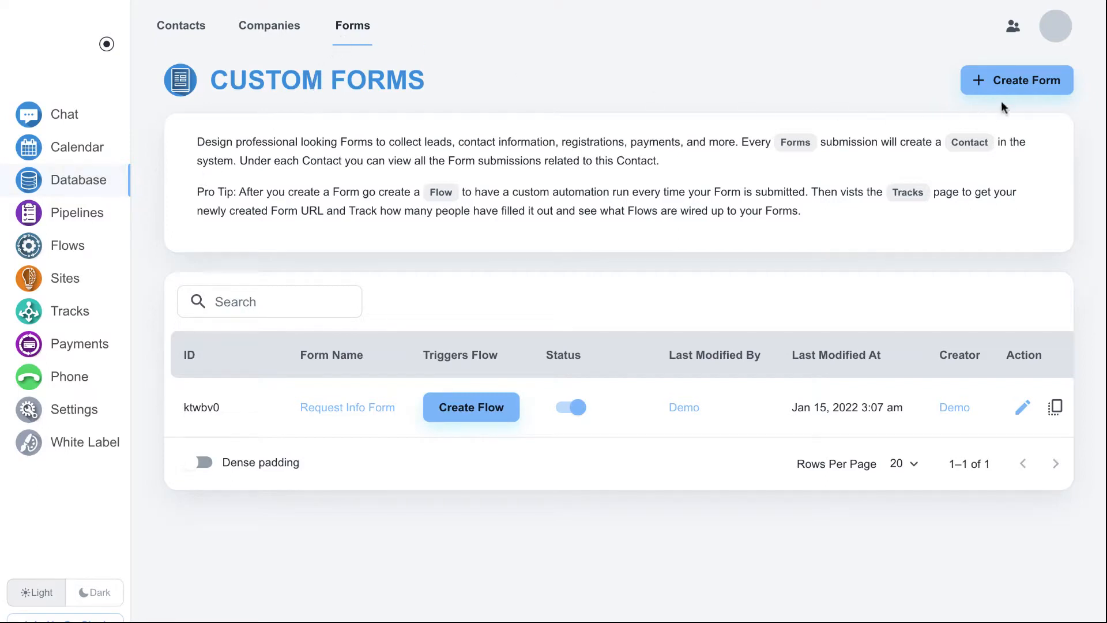
Step: Create a new form as a Multi-Page Wizard Form and add a second and third page
click(1006, 81)
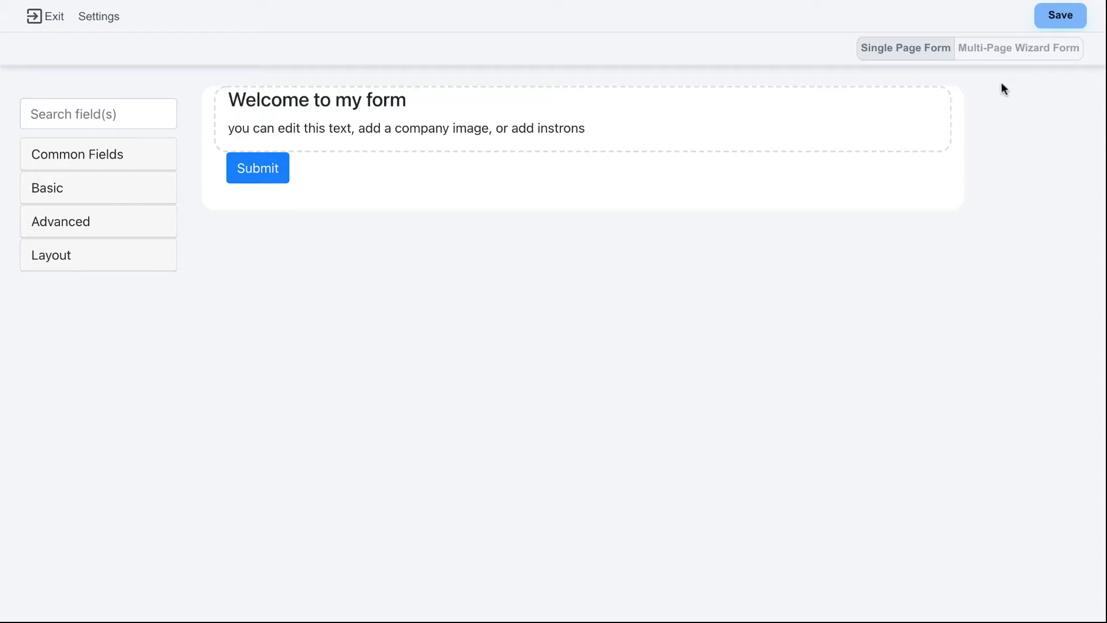
mouse_move(847, 124)
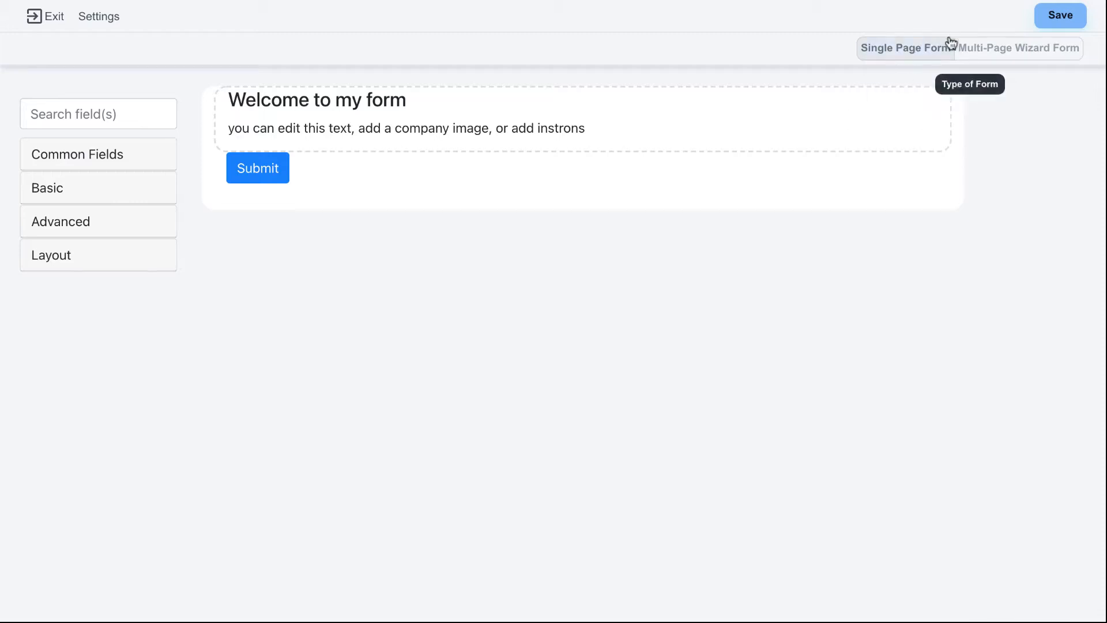
click(1040, 56)
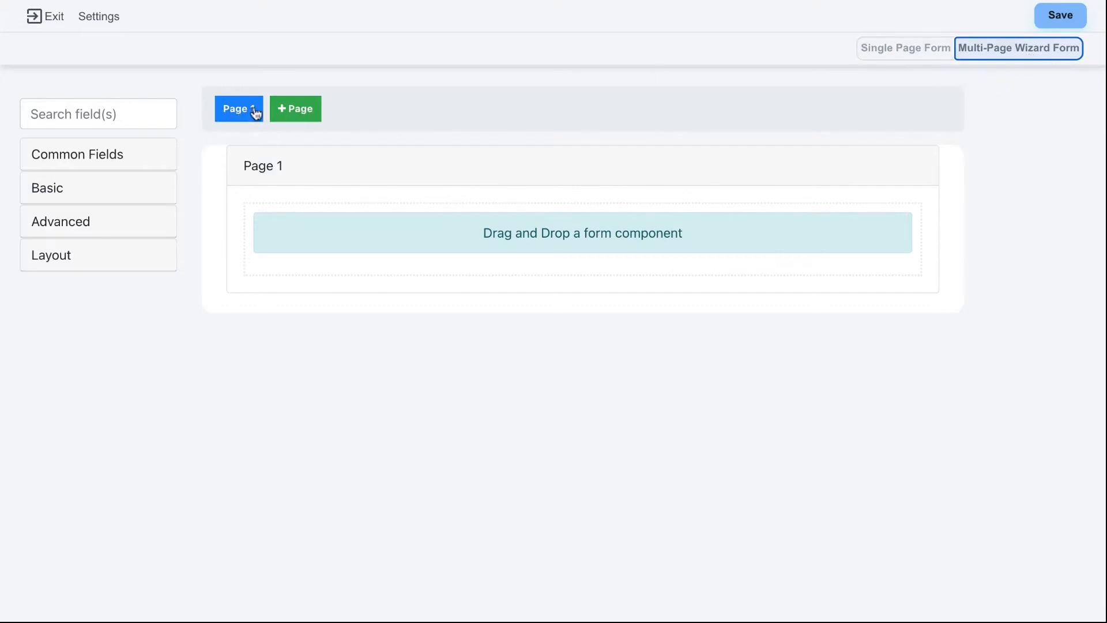
click(295, 115)
click(345, 114)
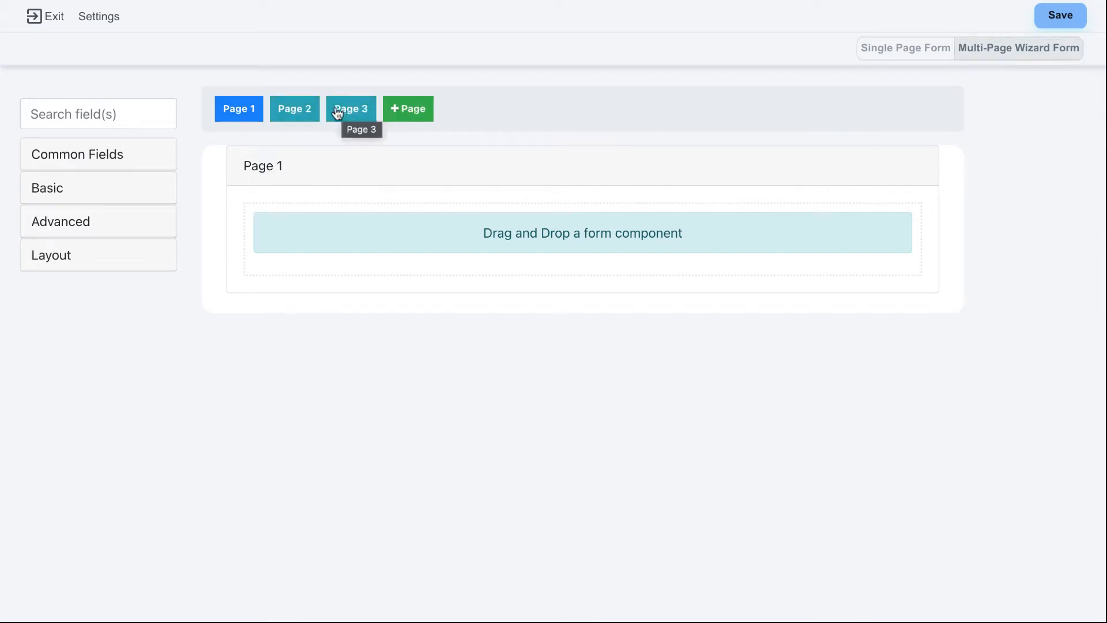
Step: Look through the wizard's three pages and return to Page 1
click(292, 113)
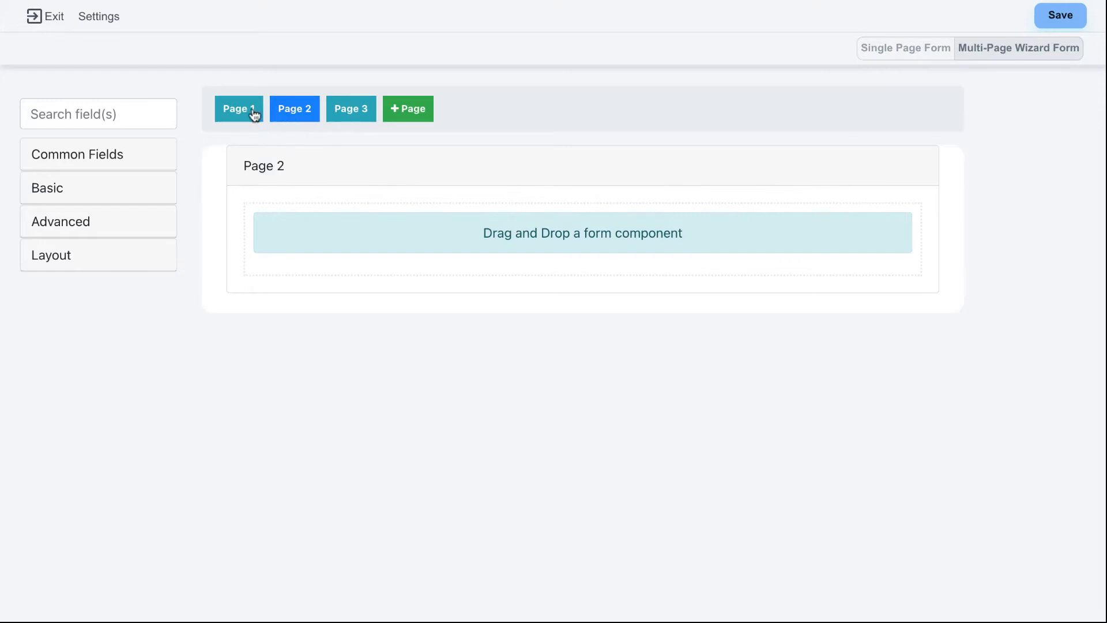
click(254, 115)
click(296, 113)
click(342, 113)
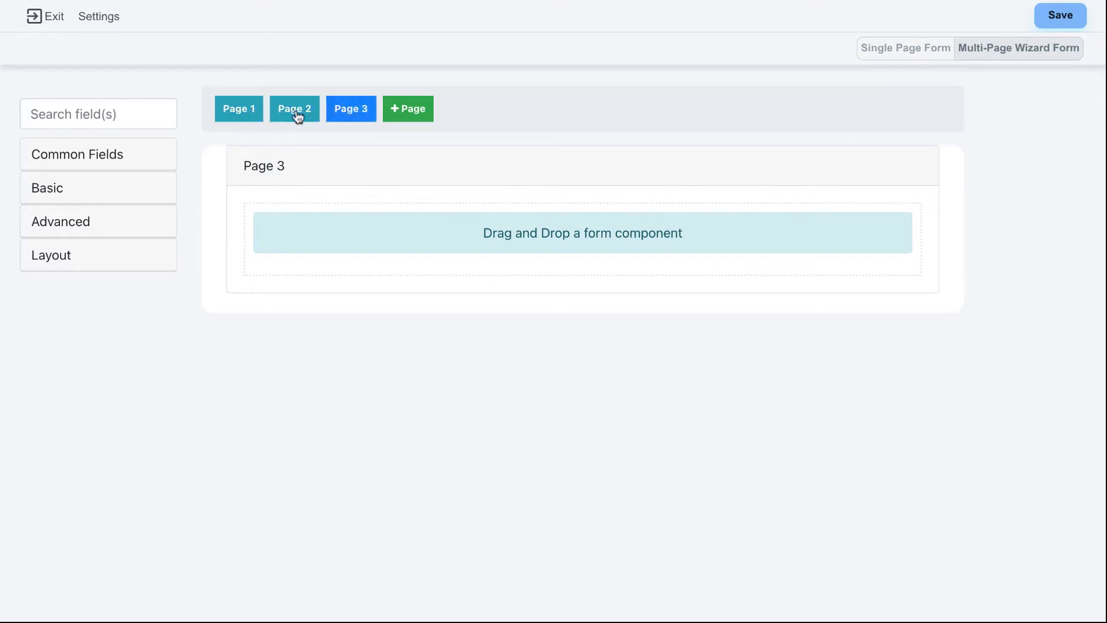
click(233, 113)
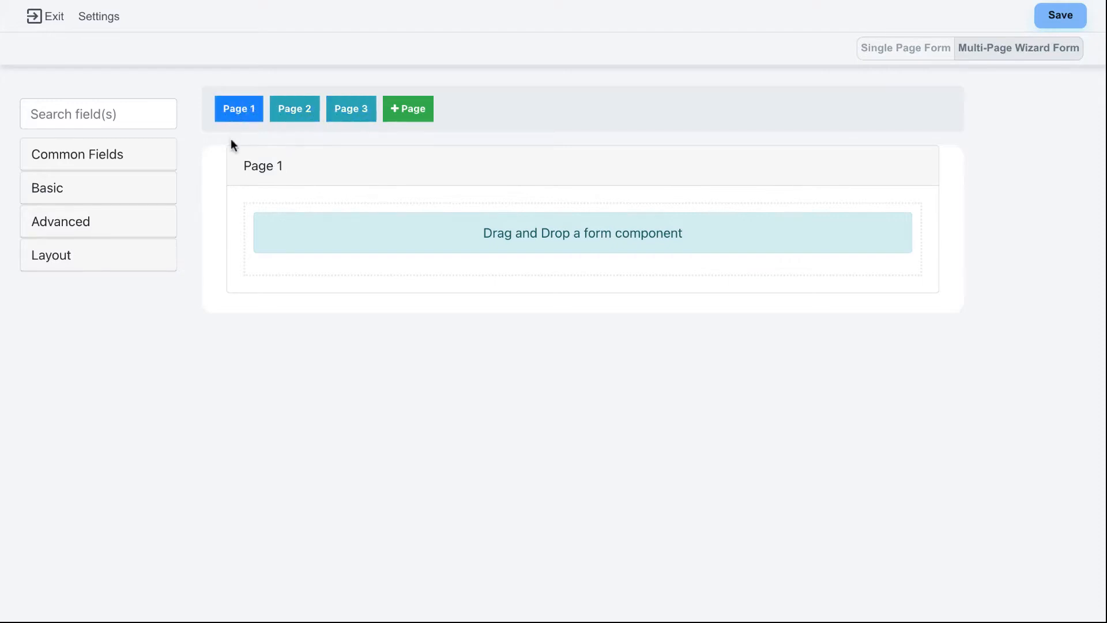
Step: Set the title of Page 1 to "Personal Info" in its panel settings
mouse_move(250, 170)
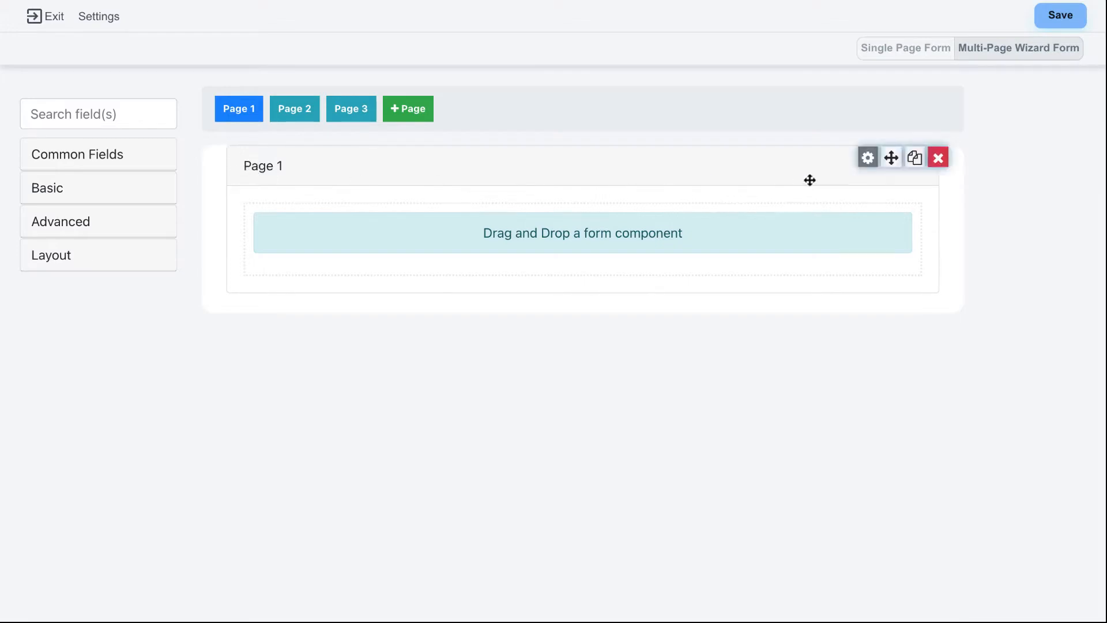
click(867, 161)
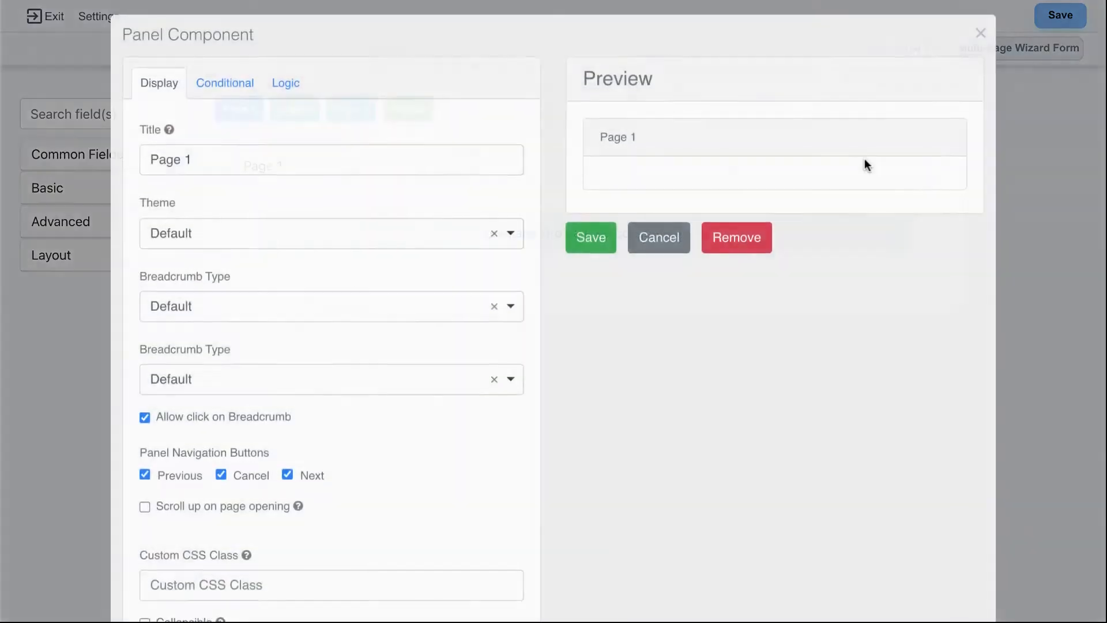
drag(300, 159, 136, 150)
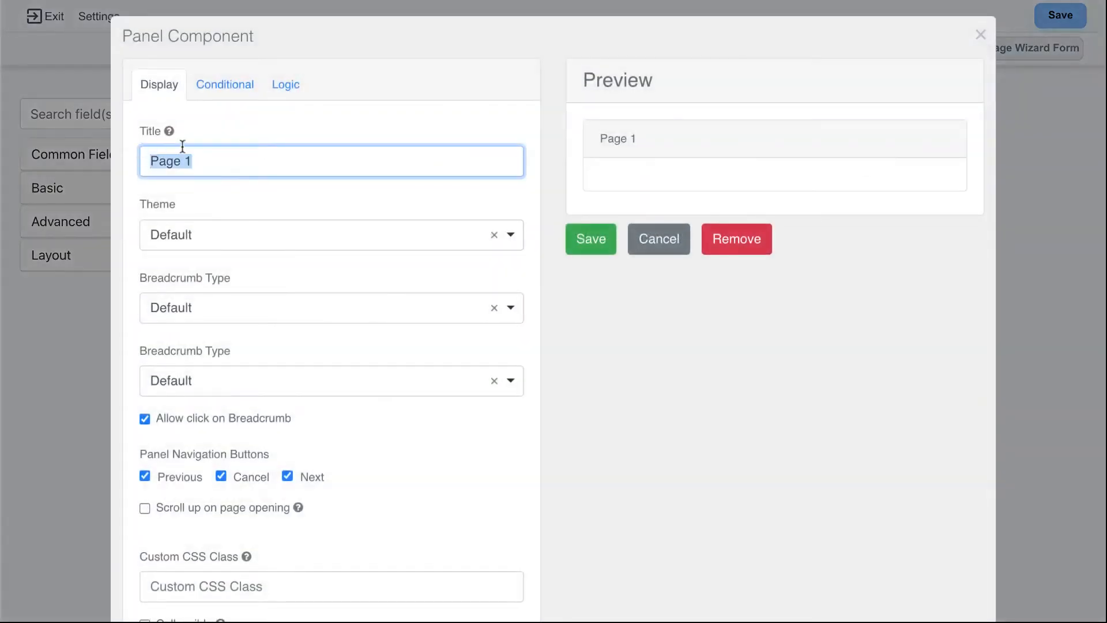
text(Personal Info)
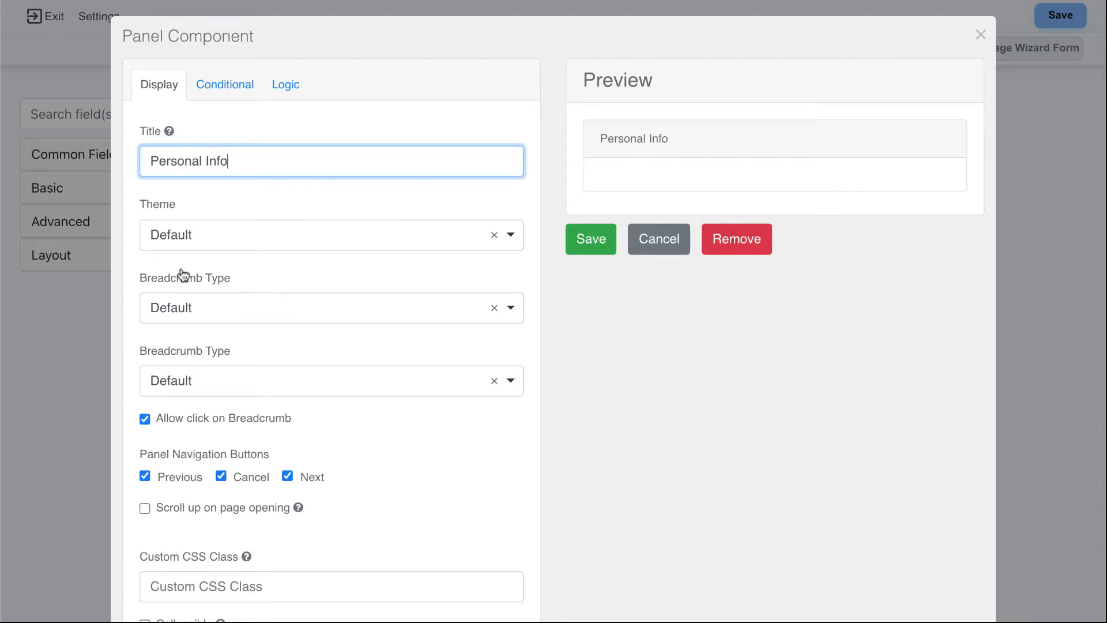
Step: Set the breadcrumb type to Progress Bar, disable breadcrumb clicks and the Previous navigation button, and save the panel settings
click(219, 311)
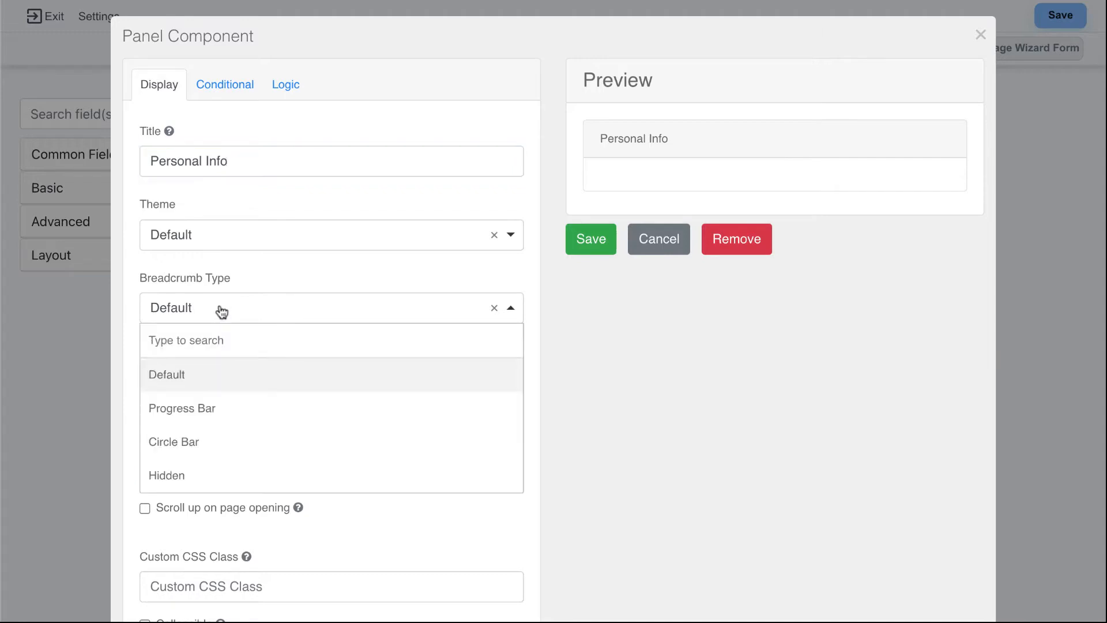
click(209, 411)
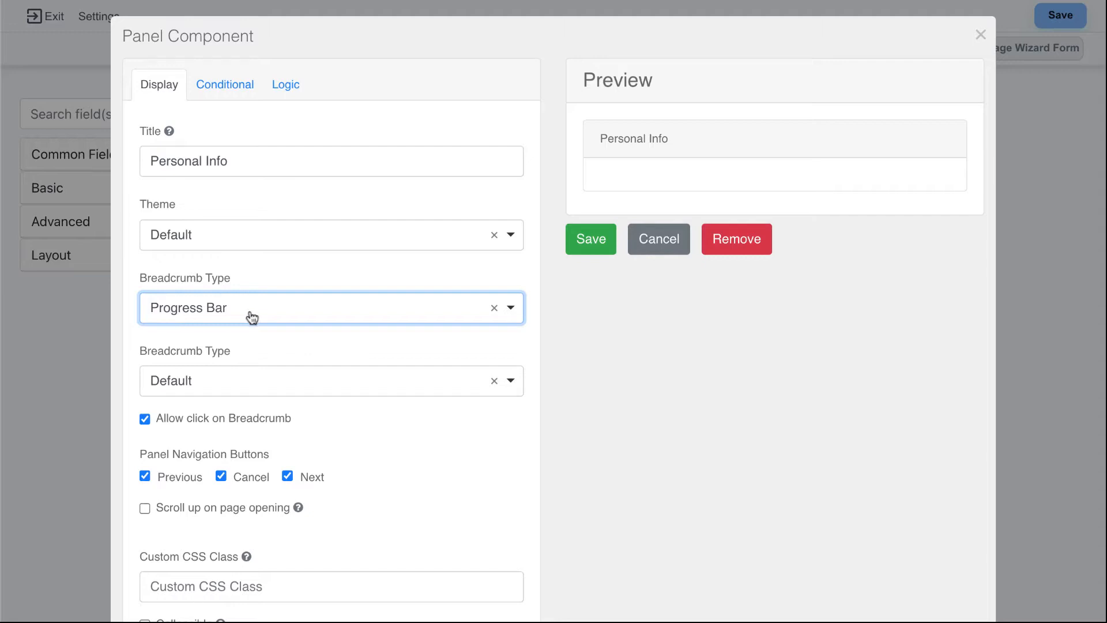
click(147, 418)
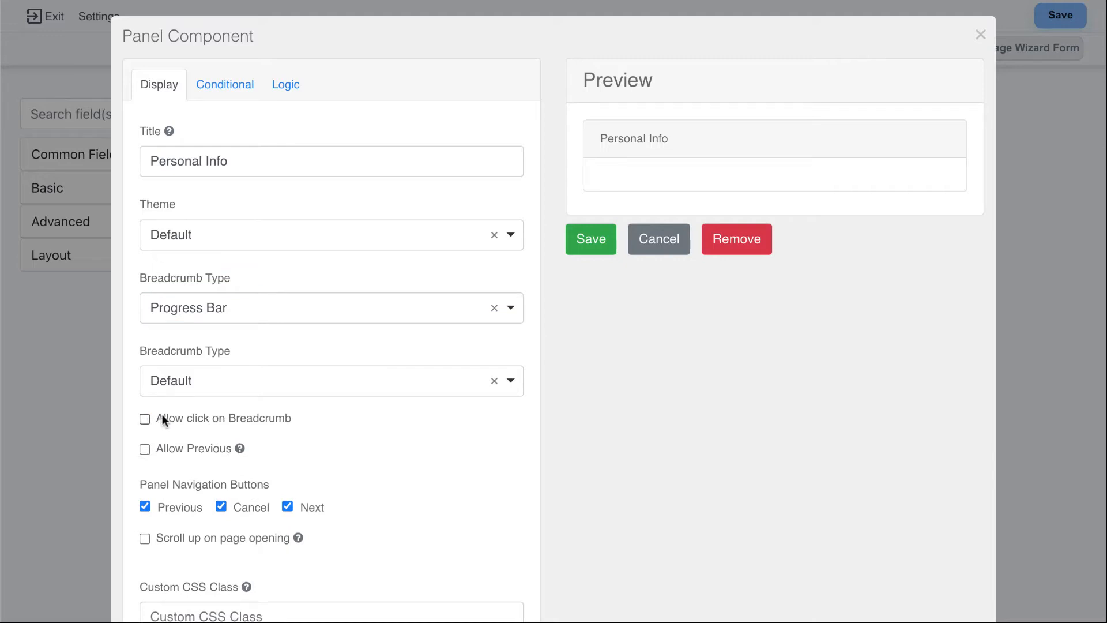
click(145, 507)
click(576, 240)
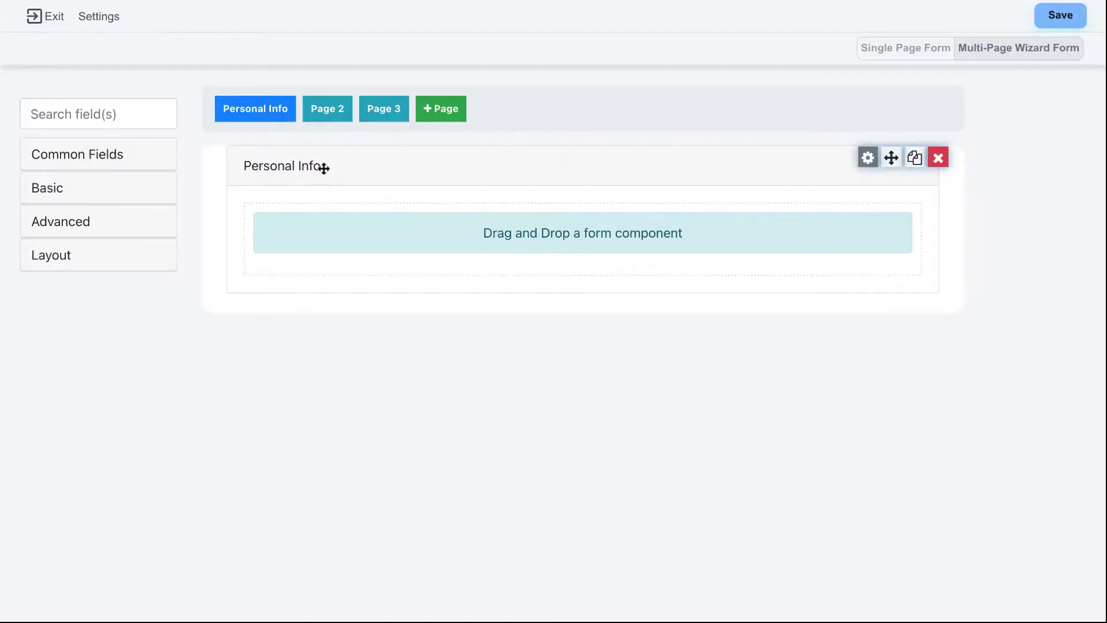
Step: Add a Columns layout to the Personal Info page with First Name in the first column and Last Name in the second
click(143, 257)
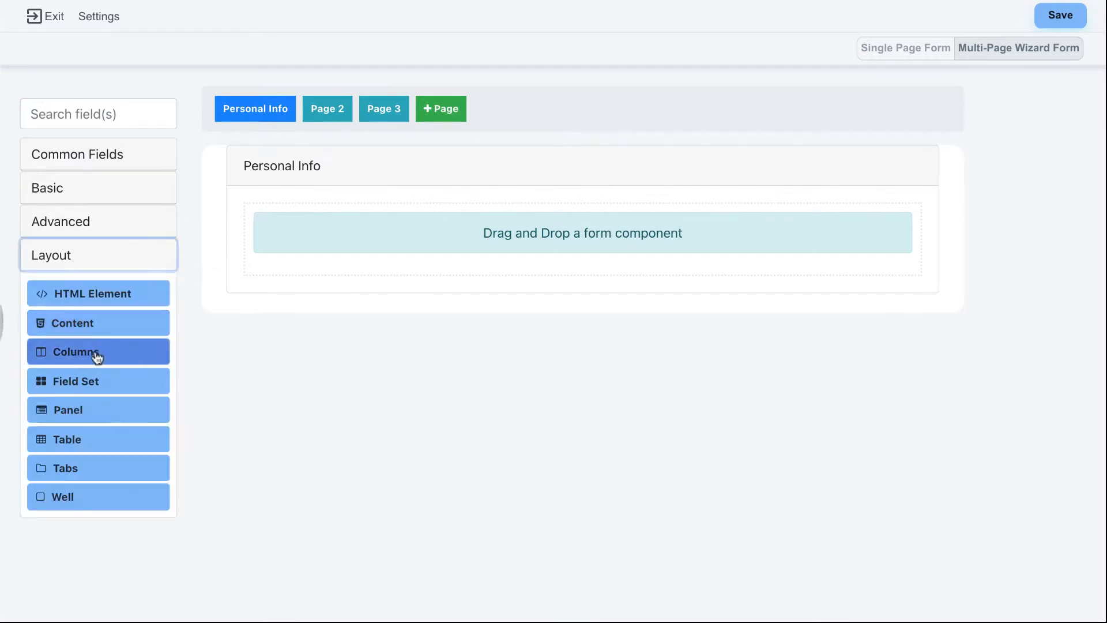
drag(96, 353, 354, 218)
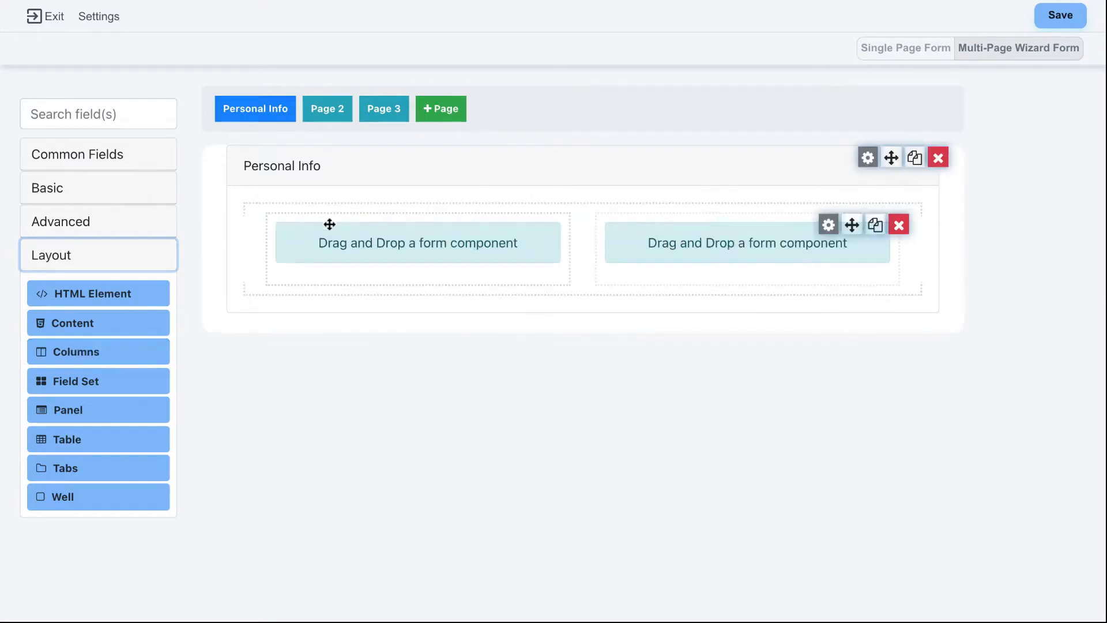
click(148, 156)
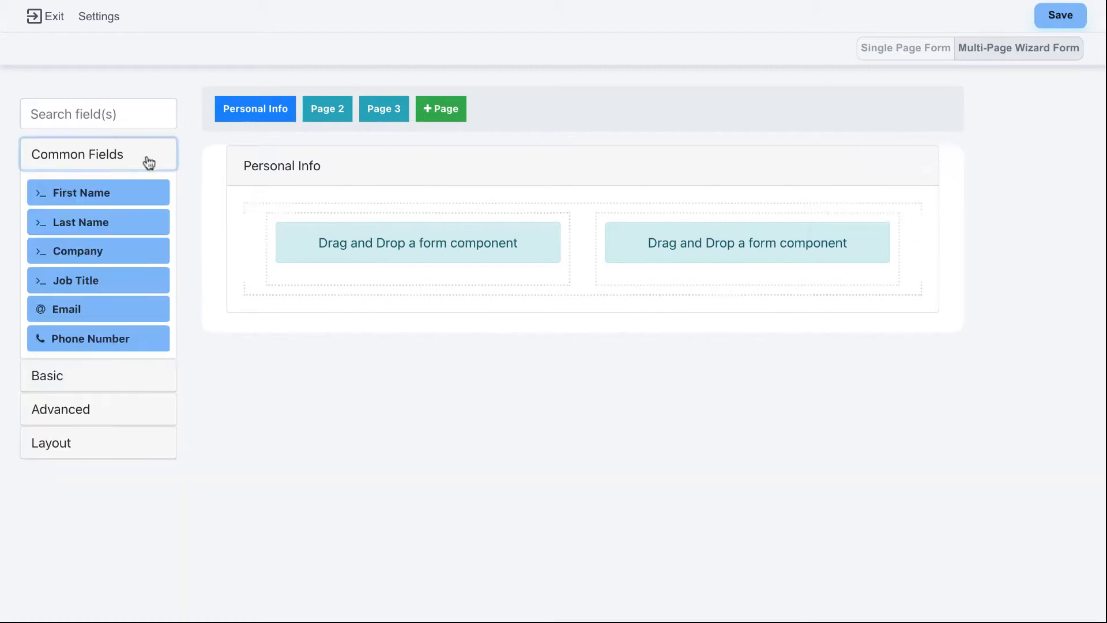
drag(134, 193, 399, 250)
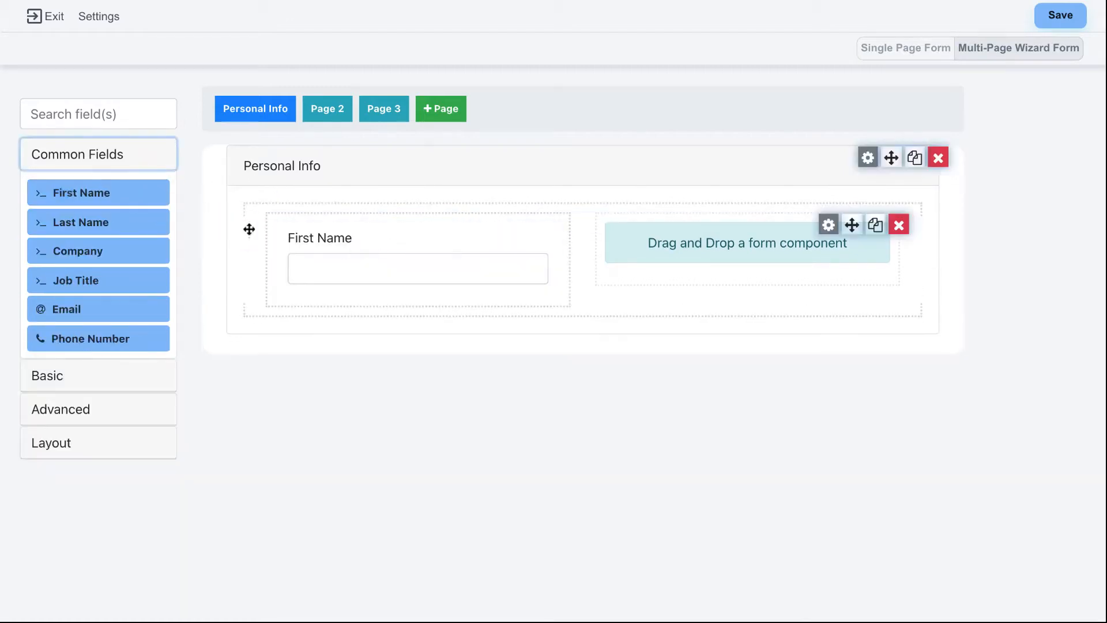
drag(131, 227, 722, 243)
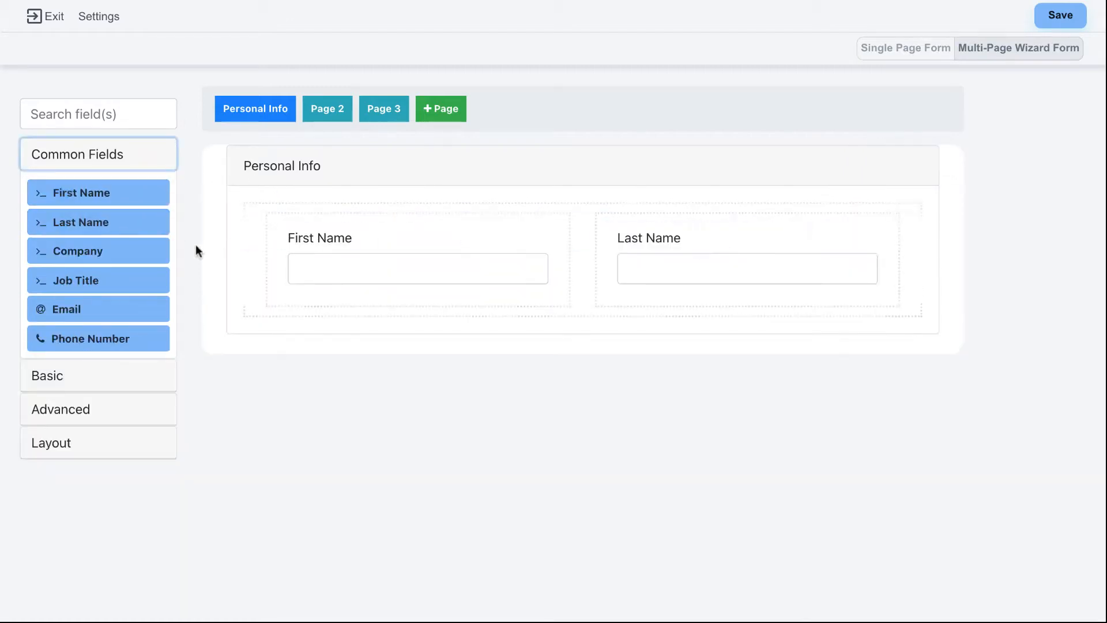
drag(104, 311, 365, 319)
drag(146, 344, 744, 346)
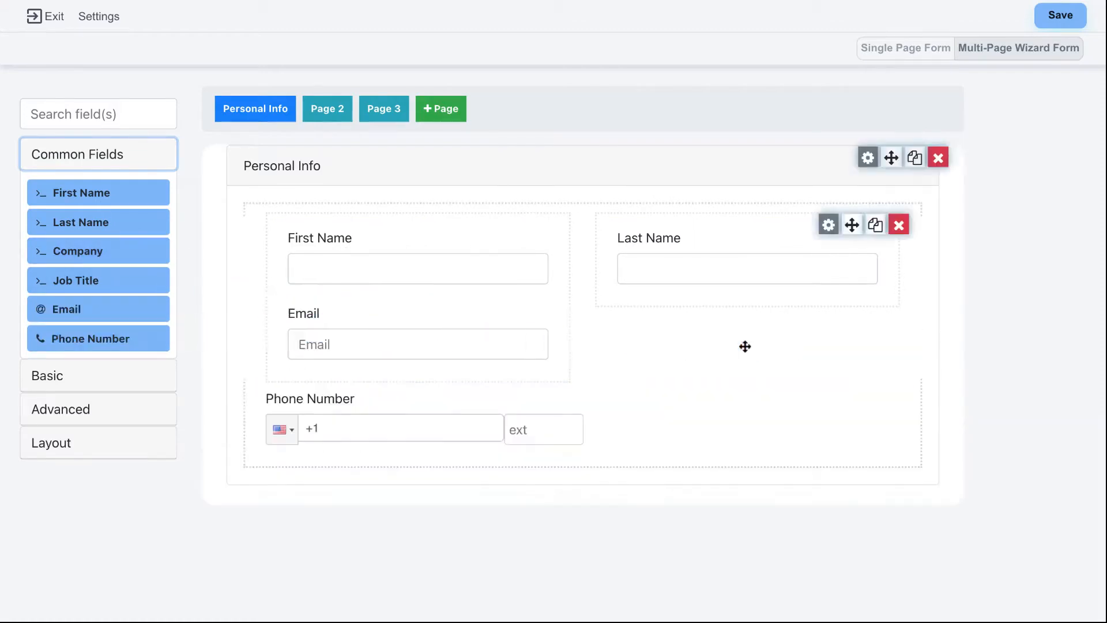
drag(397, 391, 727, 293)
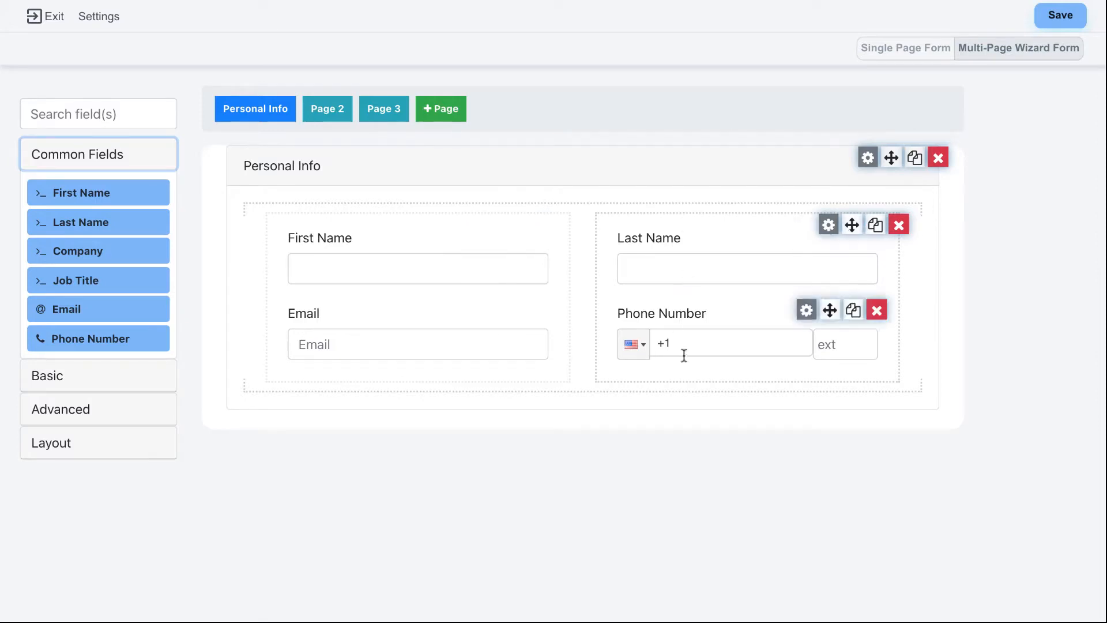
click(880, 312)
click(874, 309)
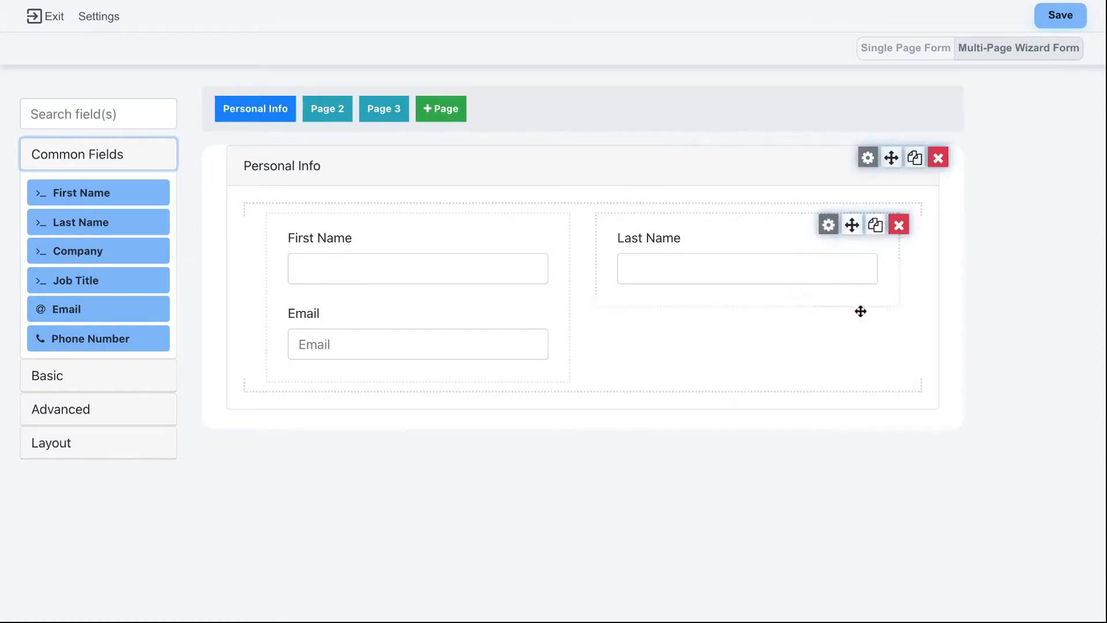
click(546, 310)
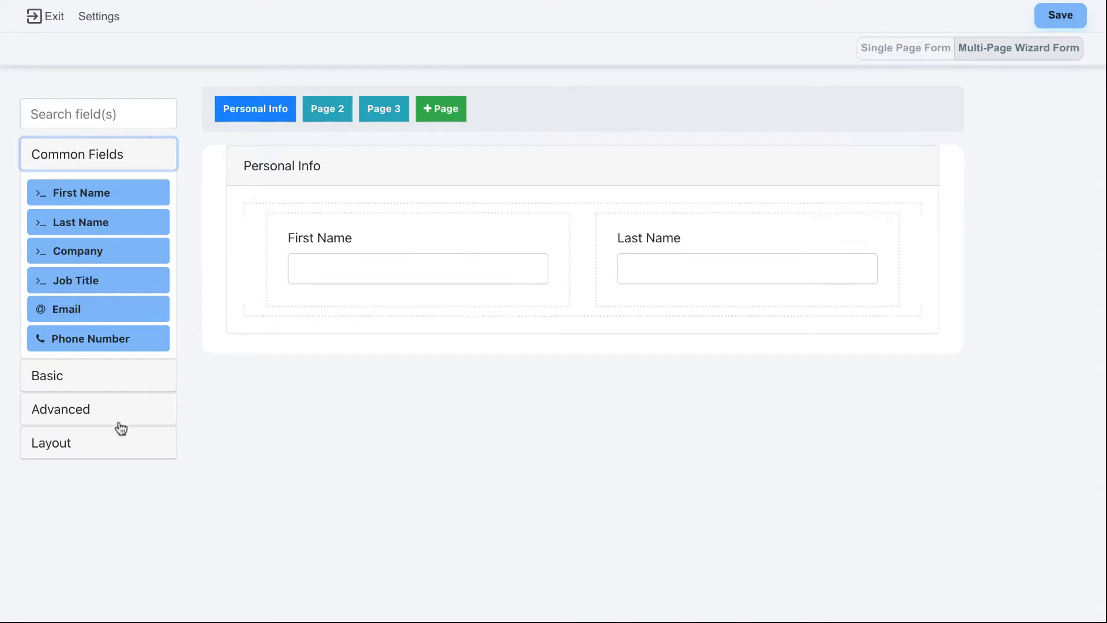
Step: Add a second Columns layout below the name fields with Email in its first column and Phone Number in its second
click(110, 443)
drag(131, 354, 494, 308)
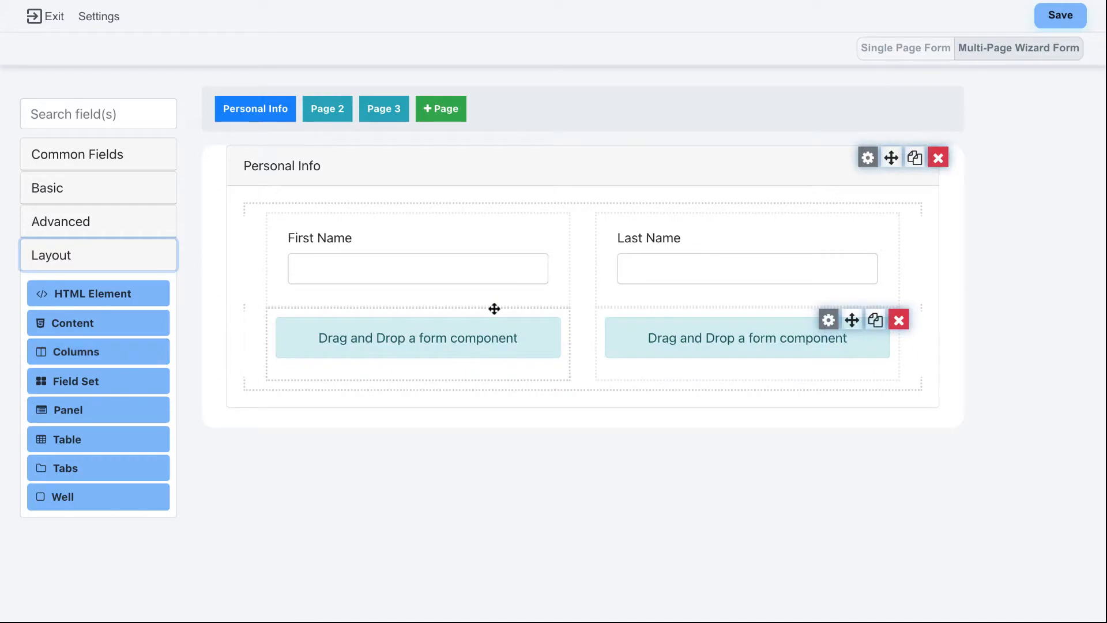
click(94, 158)
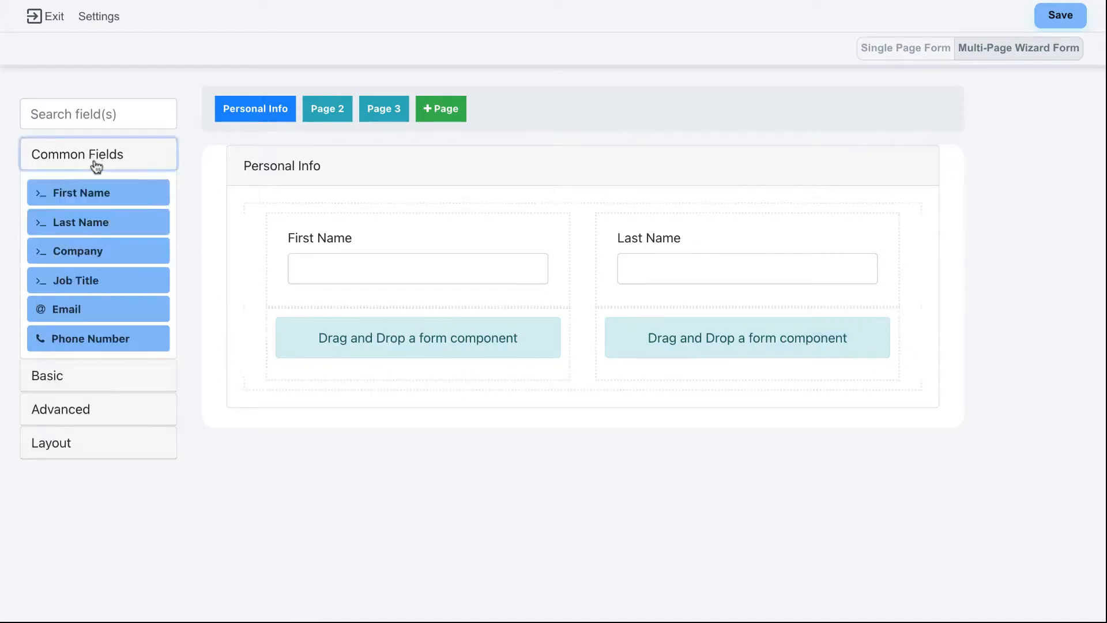
drag(102, 318, 384, 351)
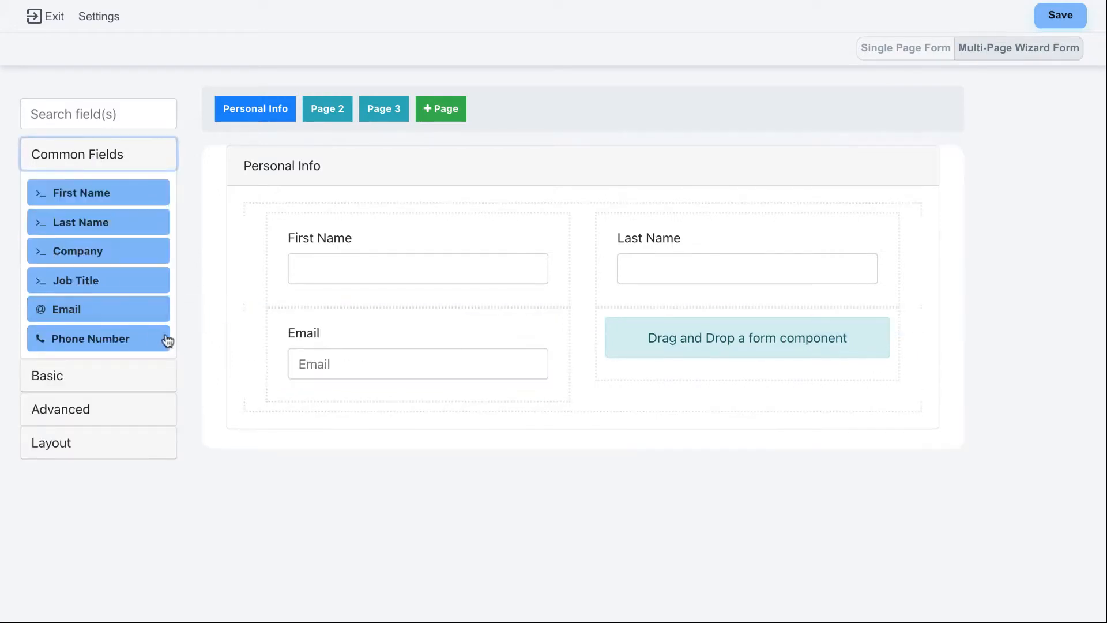
drag(168, 340, 731, 350)
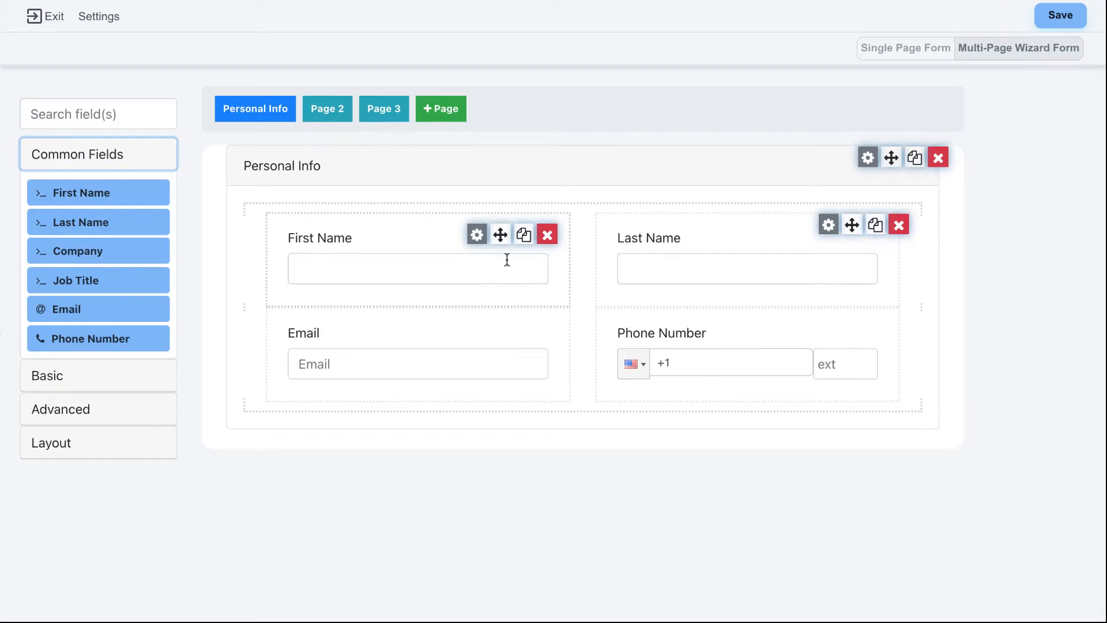
Step: Make the First Name field required in its validation settings and save the field
click(476, 237)
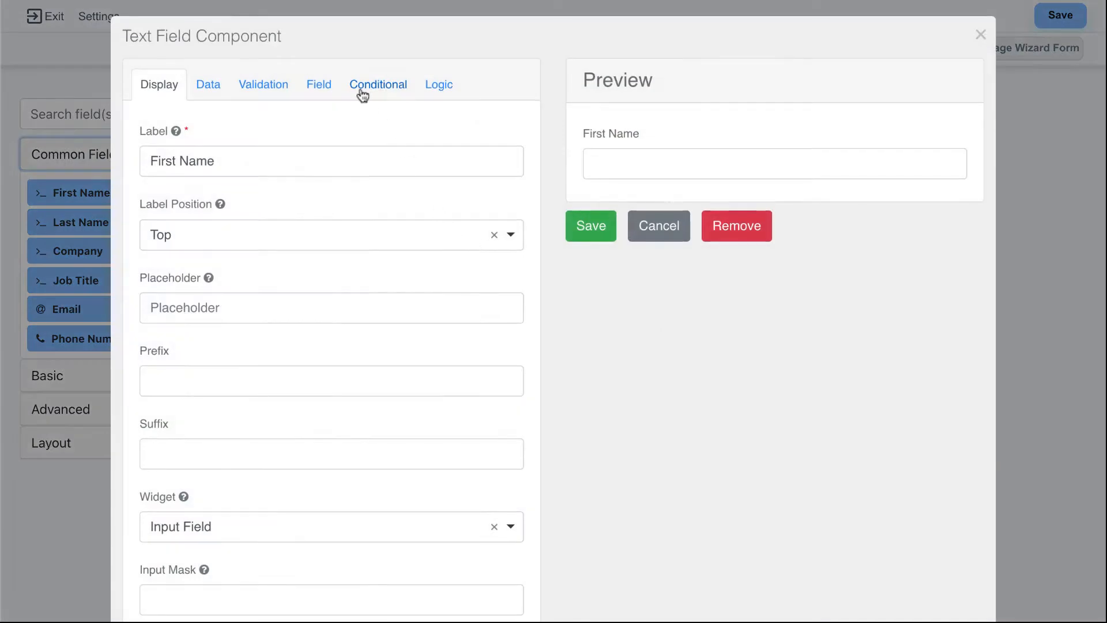
click(270, 85)
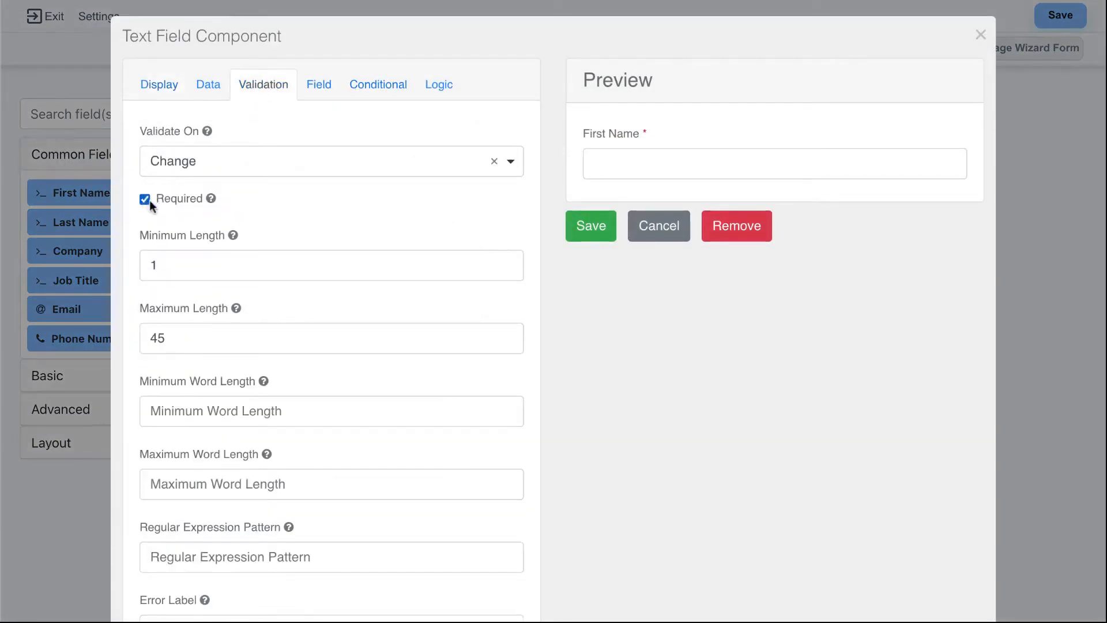
click(592, 230)
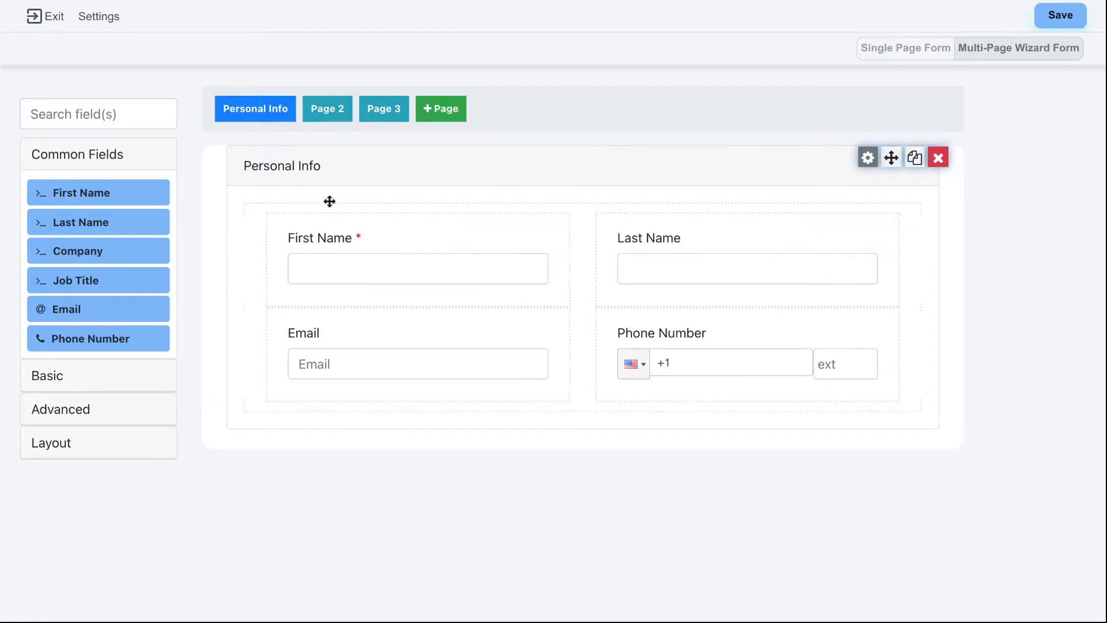
Step: Set the title of Page 2 to "Questions" in its panel settings
click(321, 117)
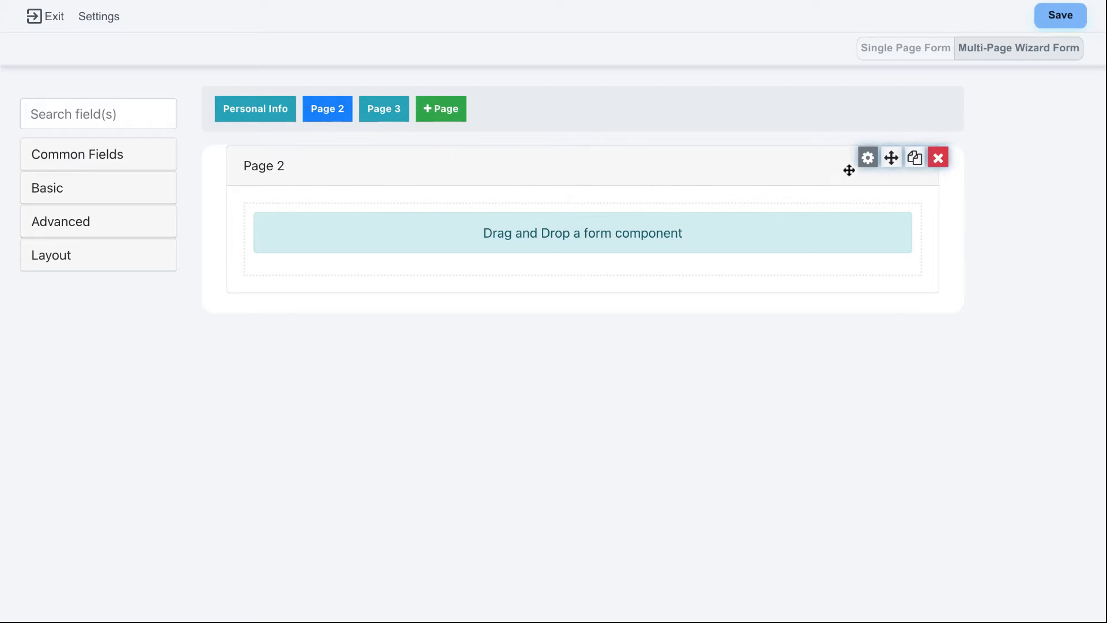
click(866, 159)
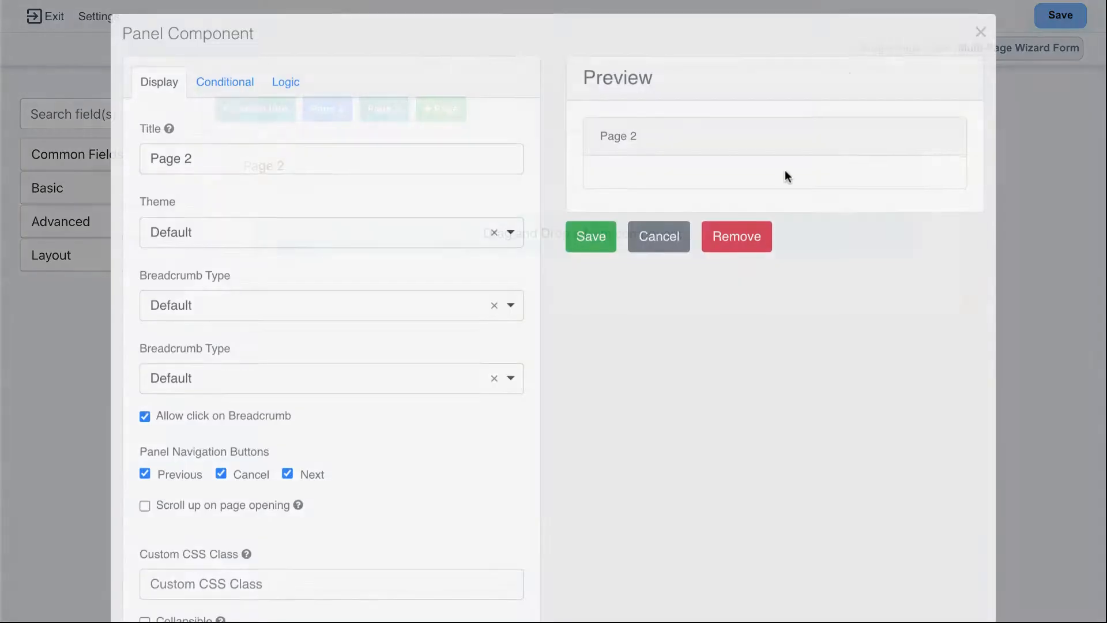
drag(375, 164, 120, 128)
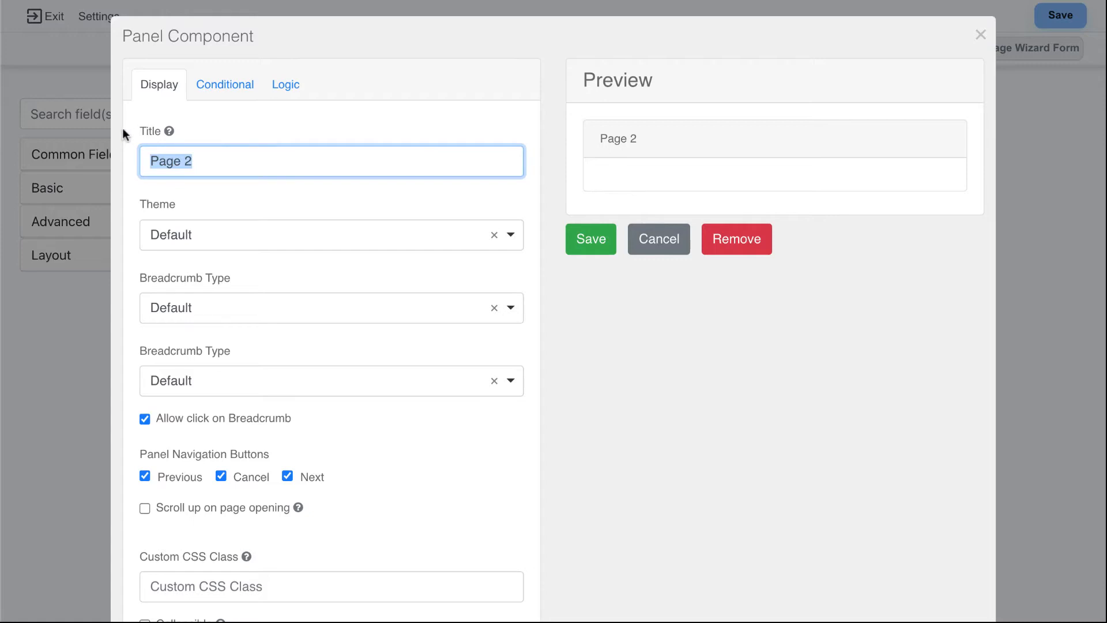
text(Questions)
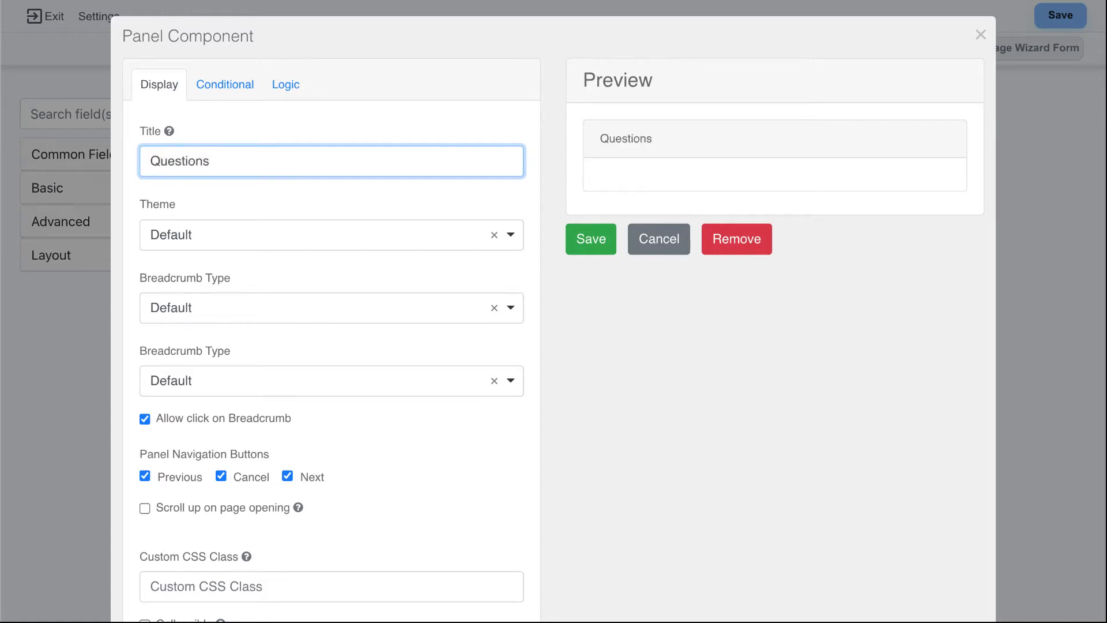
Step: Set the Questions panel's Breadcrumb Type to Progress Bar, disable Allow click on Breadcrumb, and save the panel
scroll(184, 180, down, 1)
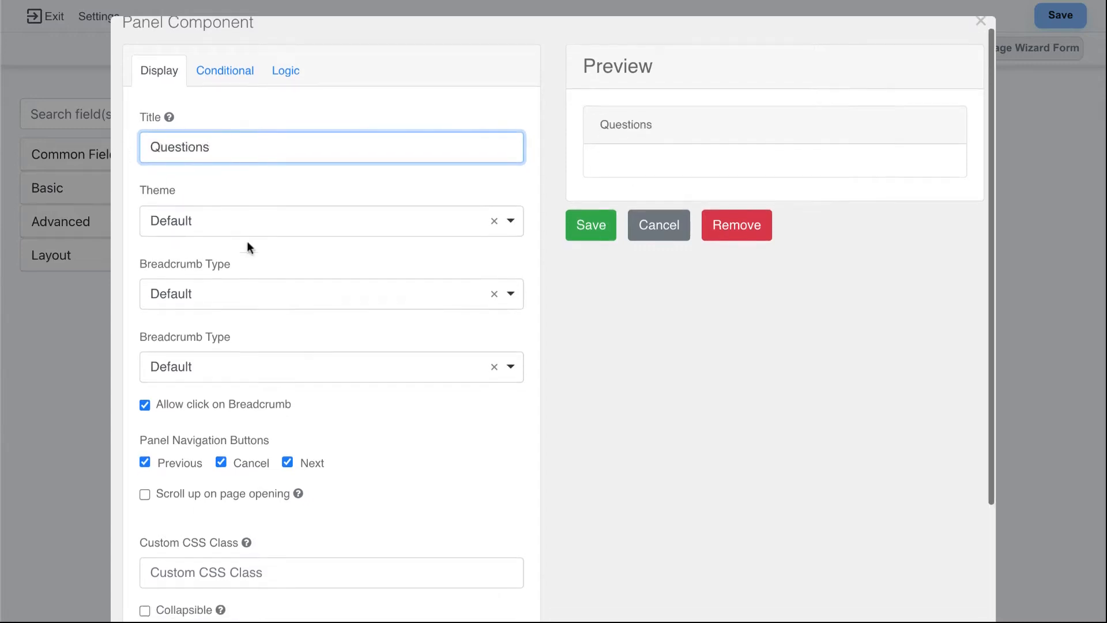
click(274, 293)
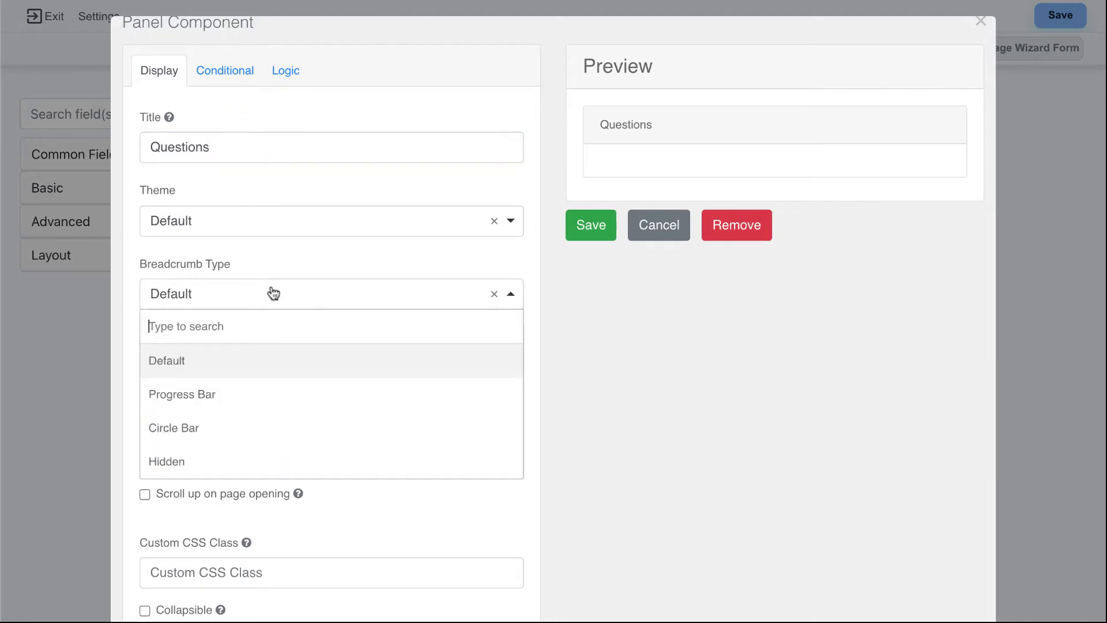
click(274, 384)
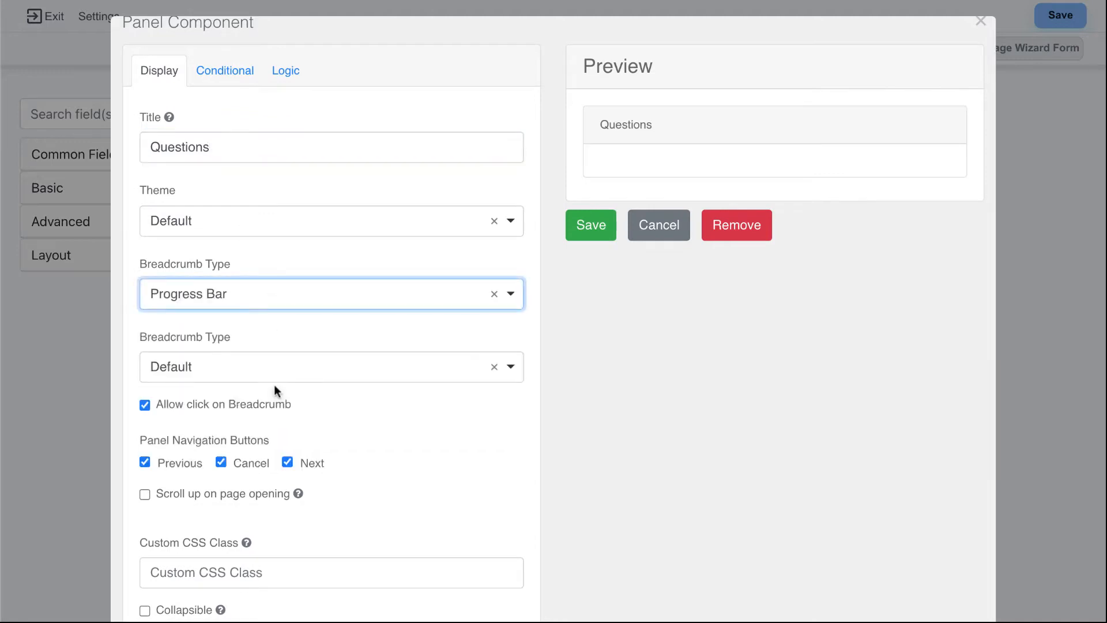
click(241, 403)
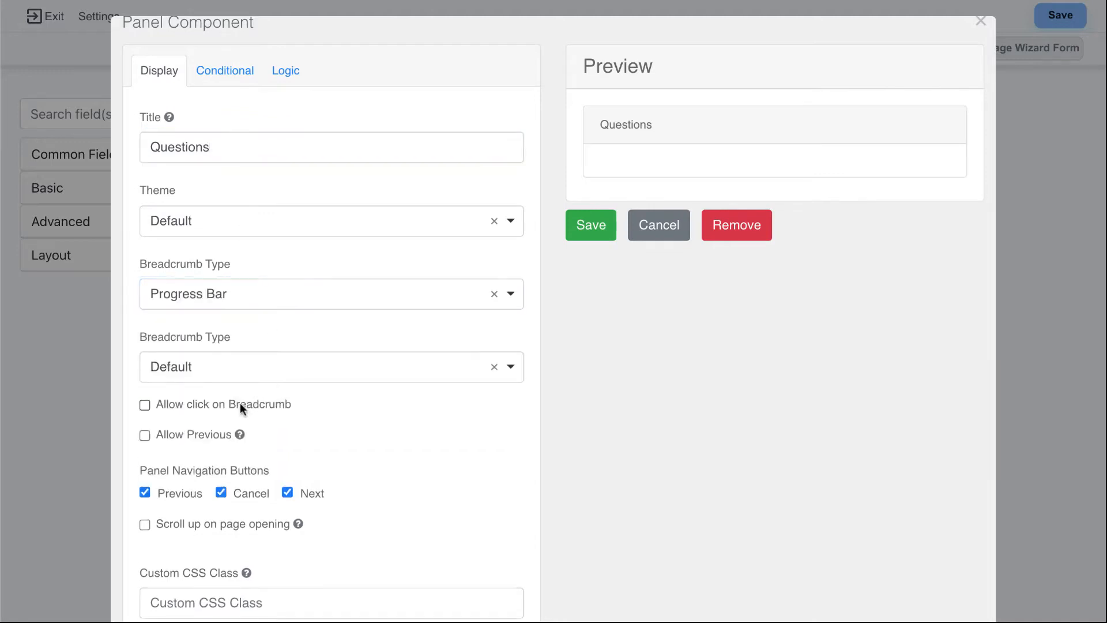
click(181, 490)
click(591, 227)
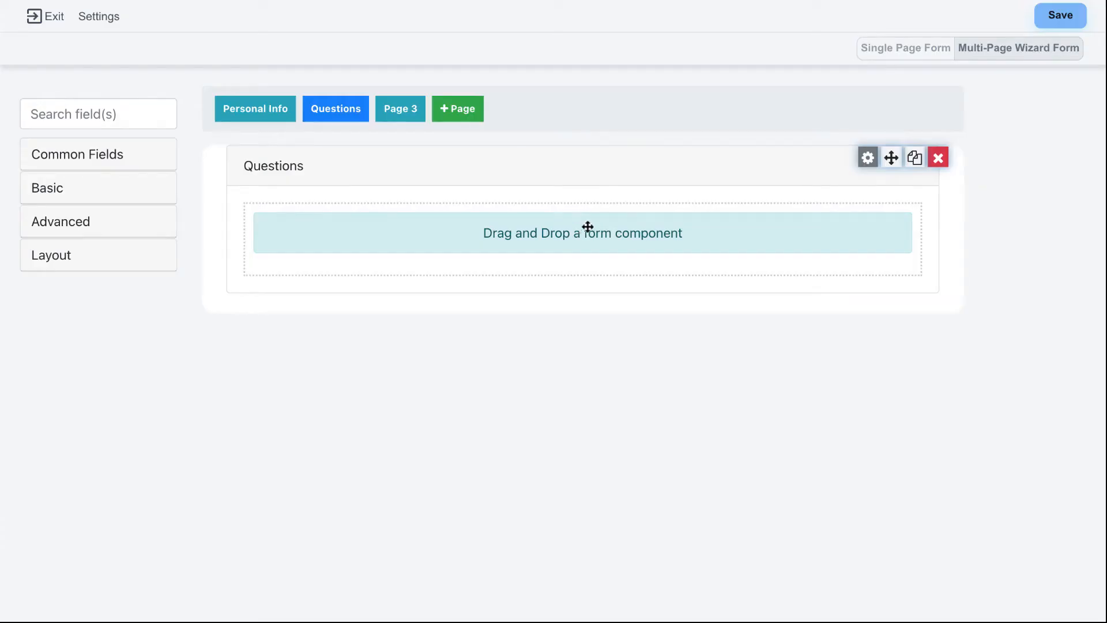
Step: Save the wizard as a new form and open its preview
click(1054, 18)
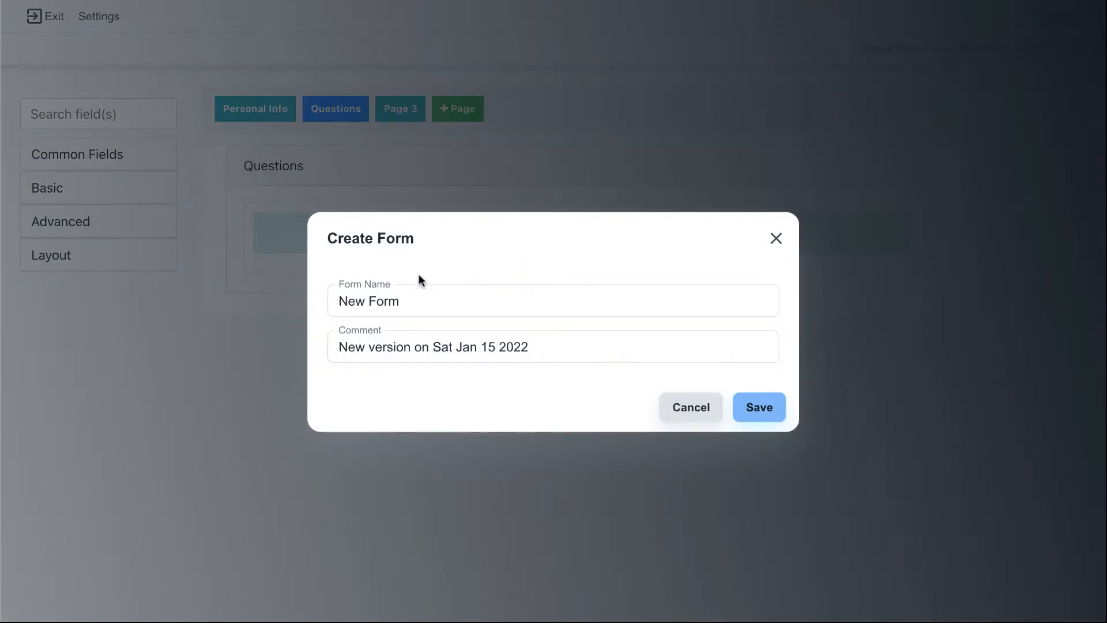
click(415, 296)
click(594, 341)
click(399, 302)
click(515, 323)
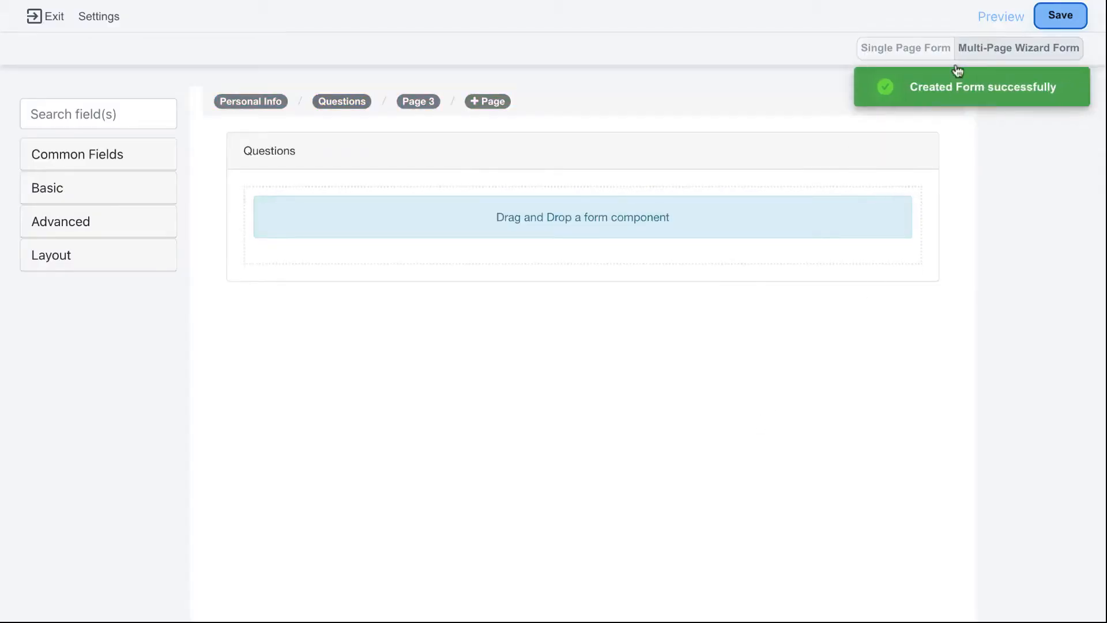
click(988, 17)
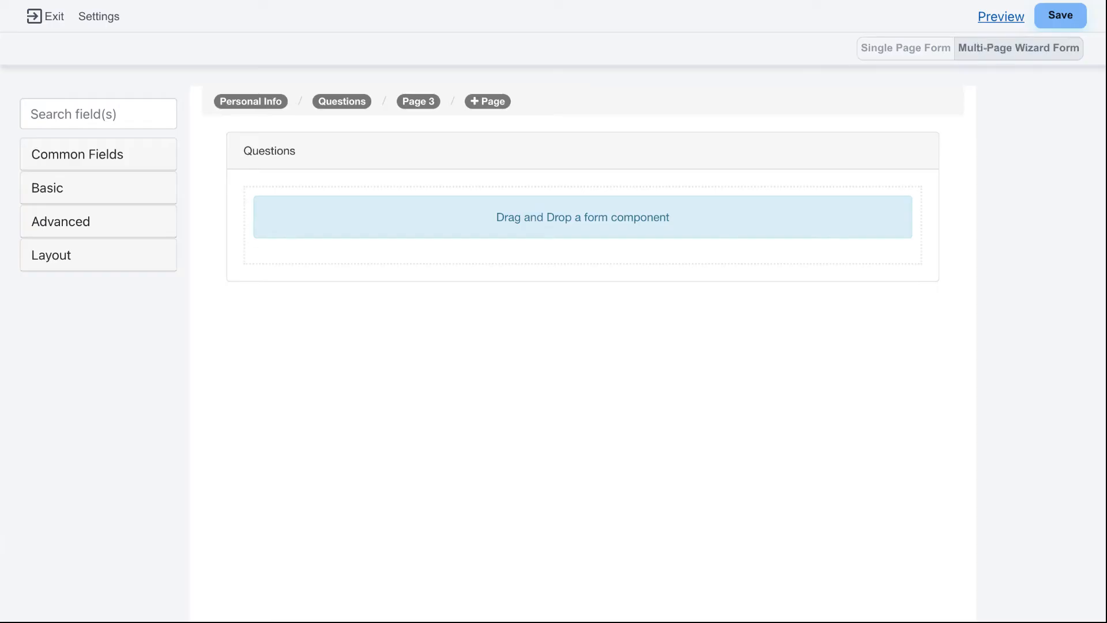
Step: Add a Radio component to the Questions page and set its label to "How was your day?"
mouse_move(348, 189)
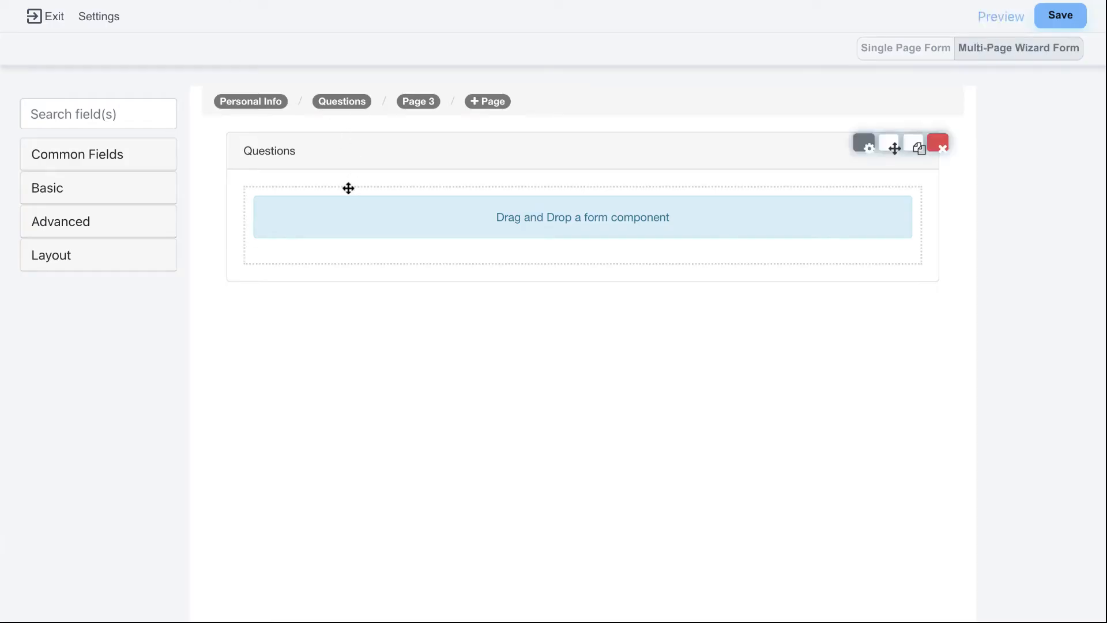
click(87, 256)
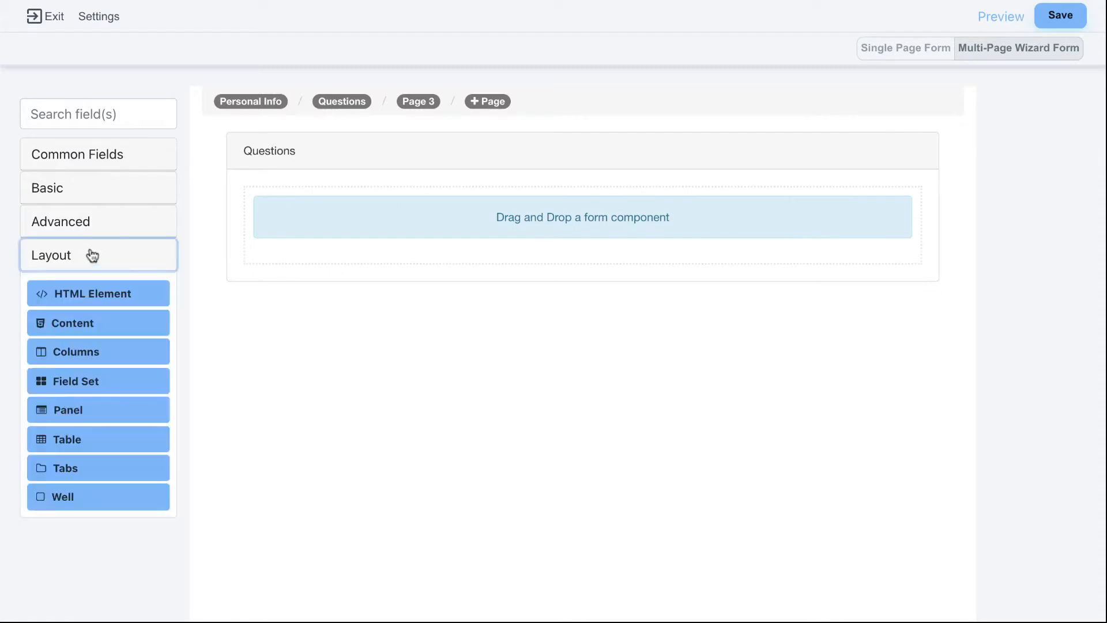
click(95, 157)
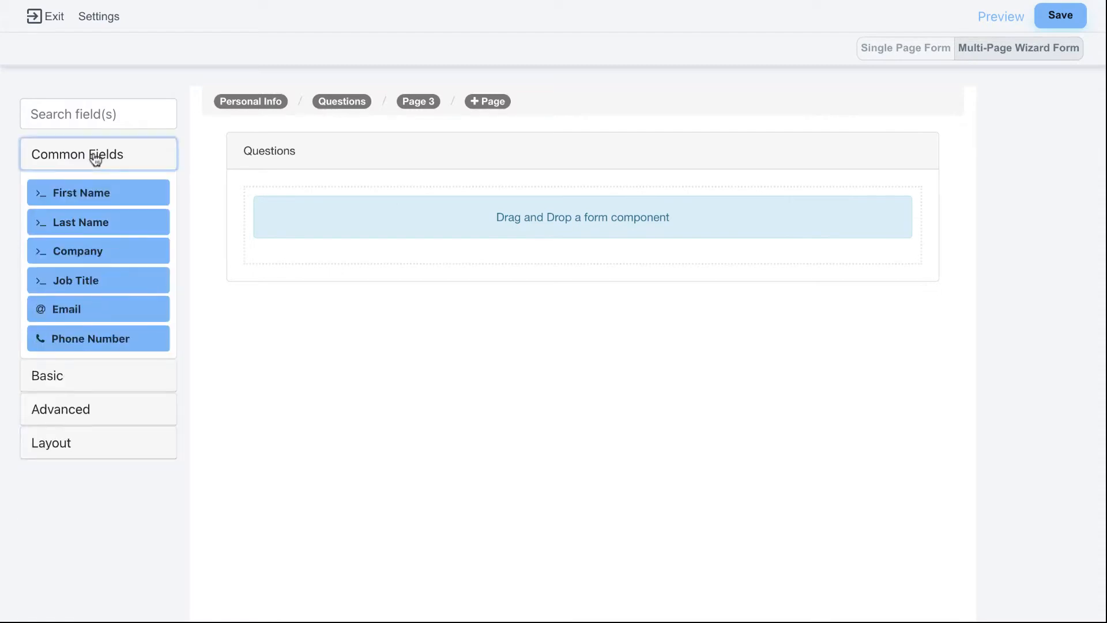
click(94, 378)
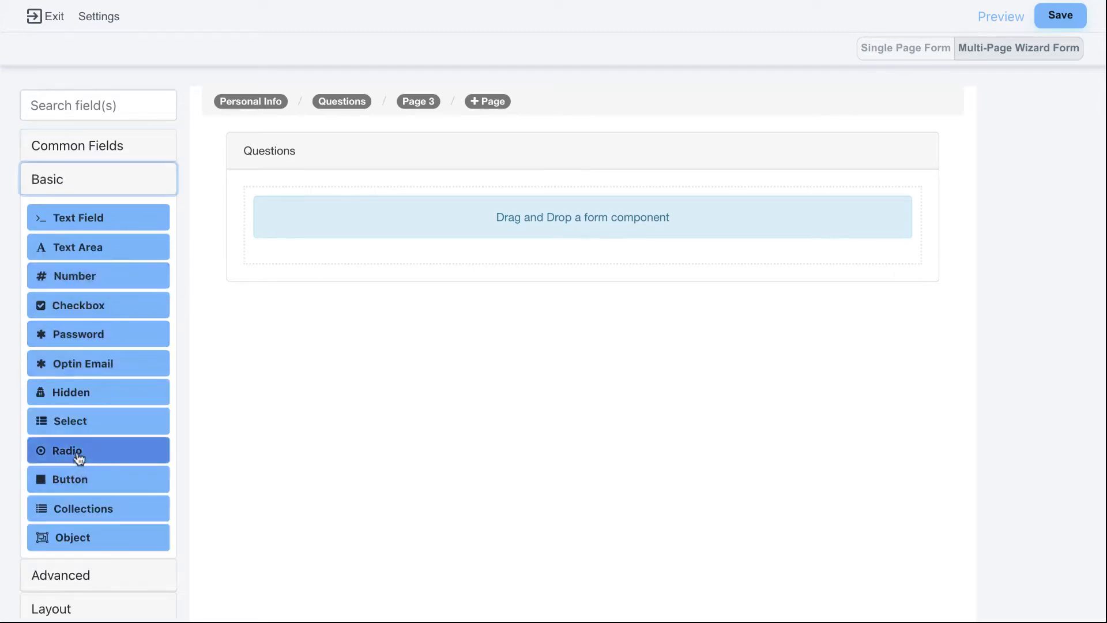
drag(73, 457, 319, 223)
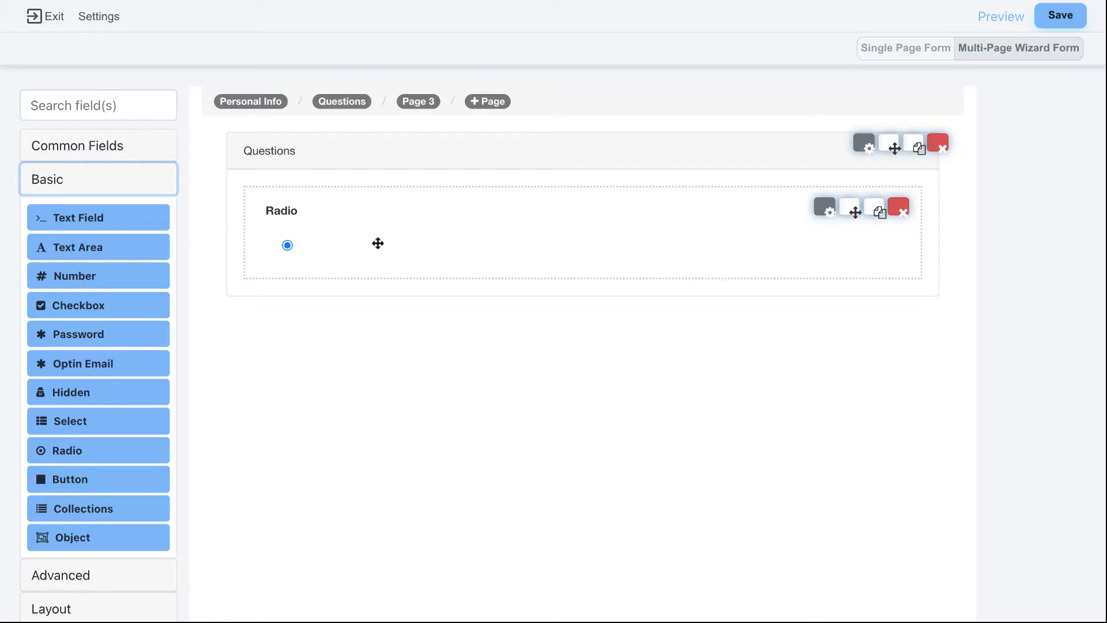
click(825, 208)
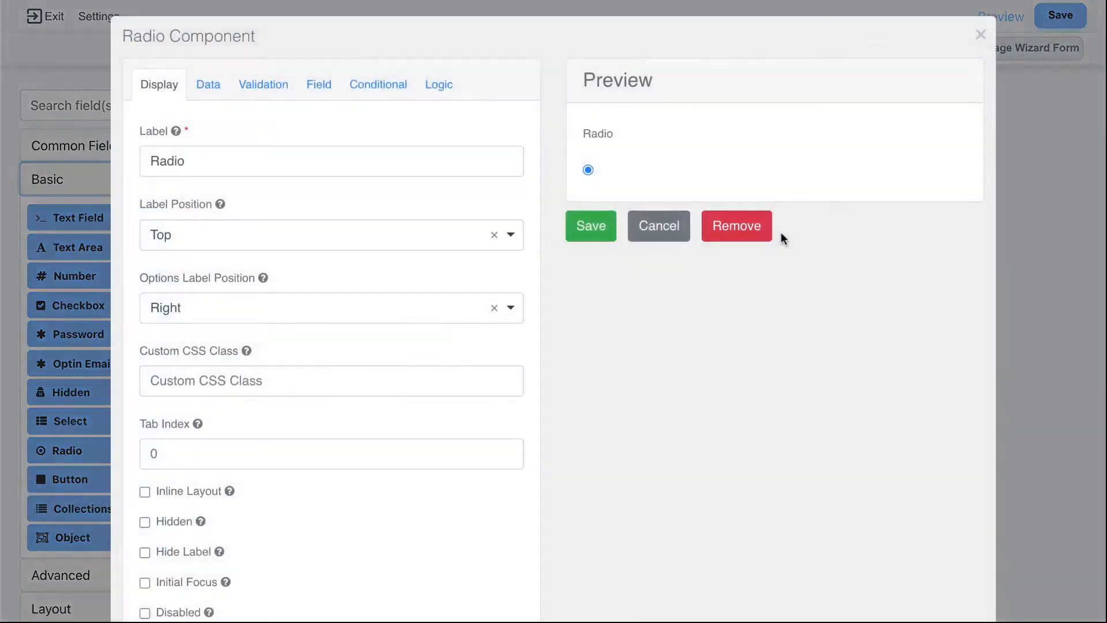
double_click(190, 157)
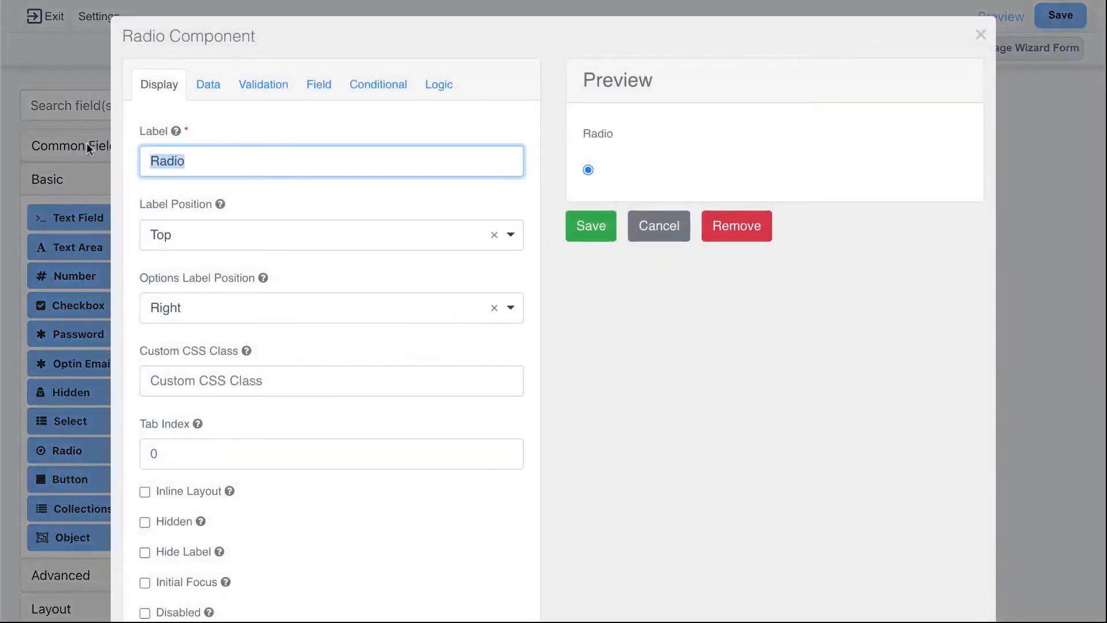
text(How was )
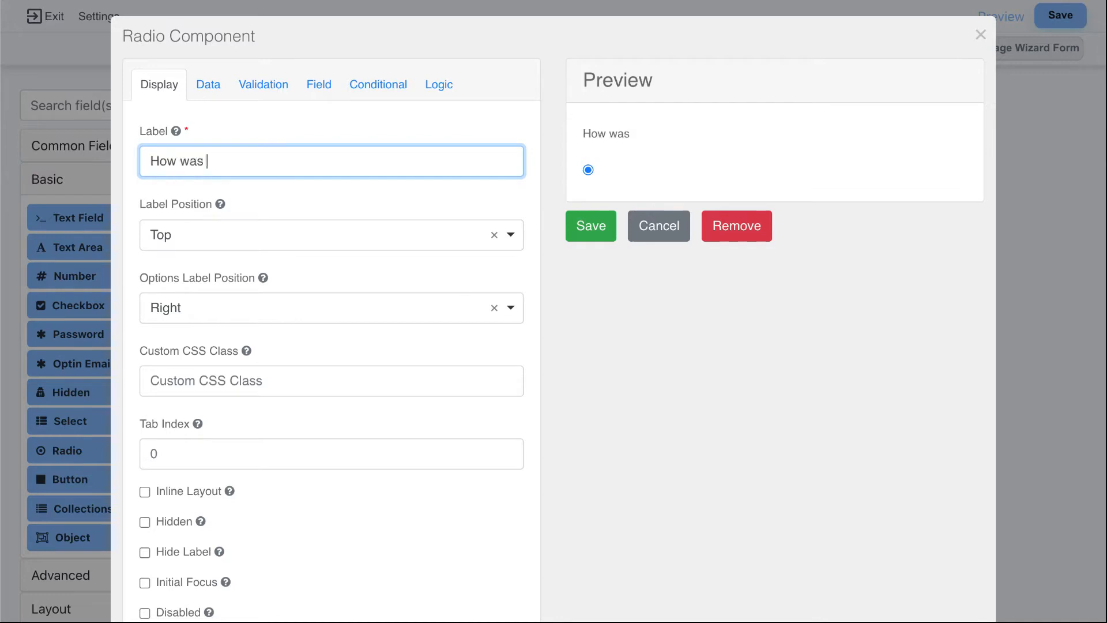
text(your day?)
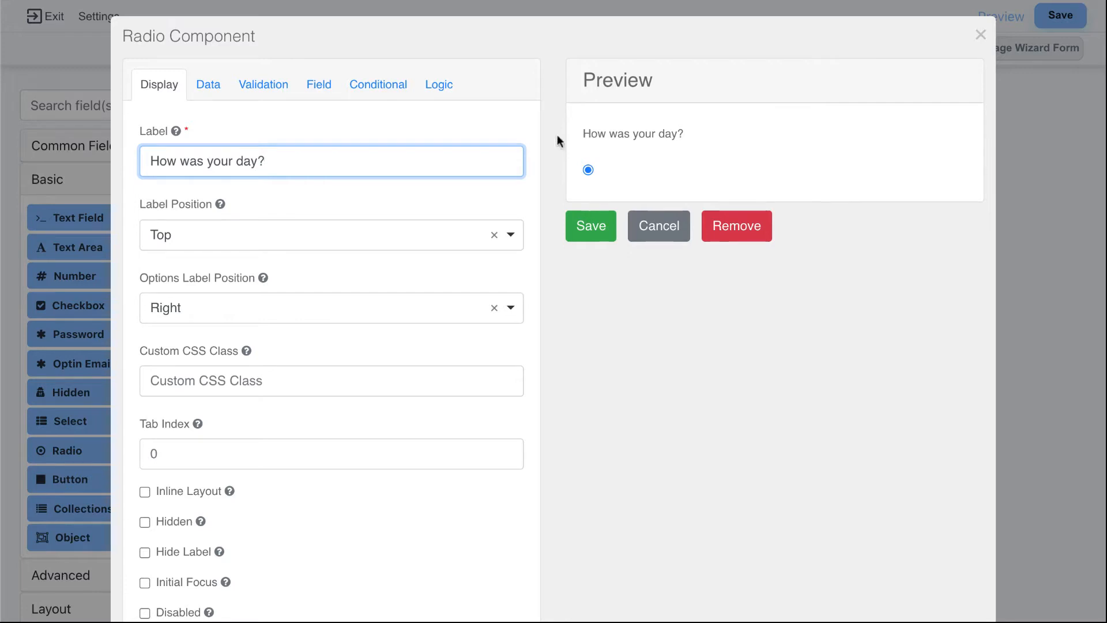
Step: Give the radio question three options labelled "Great", "OK" and "Super"
click(208, 85)
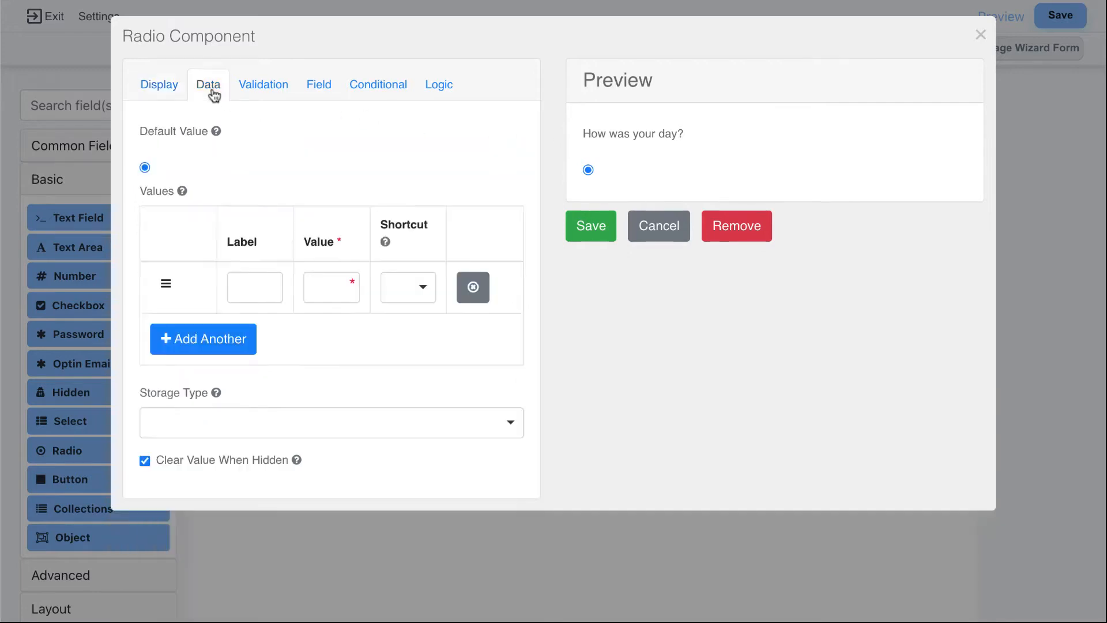
click(237, 282)
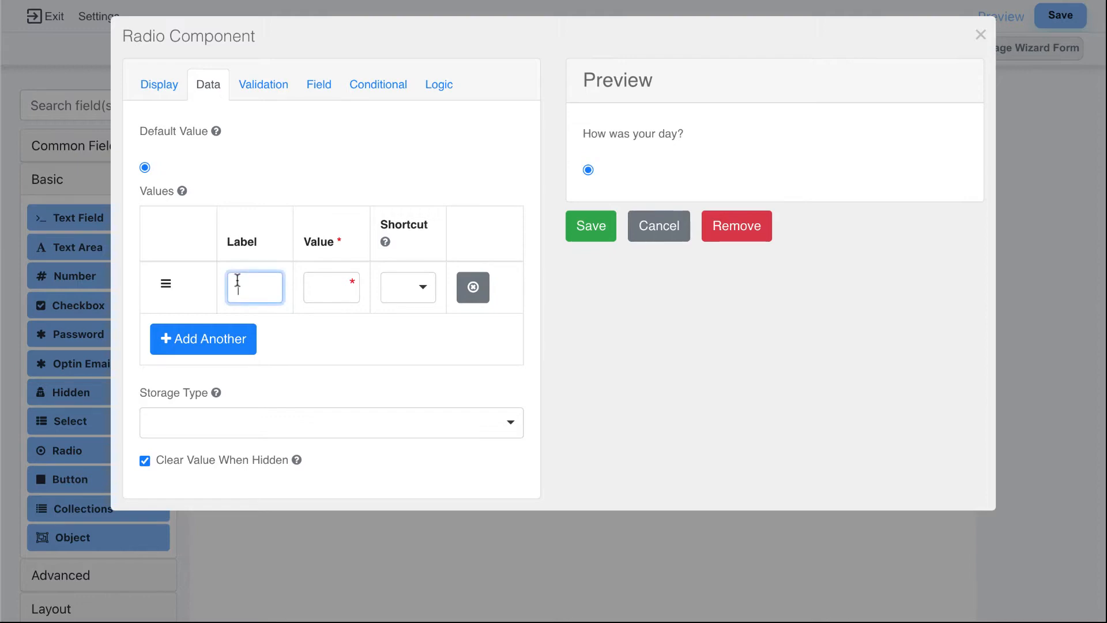
text(Great)
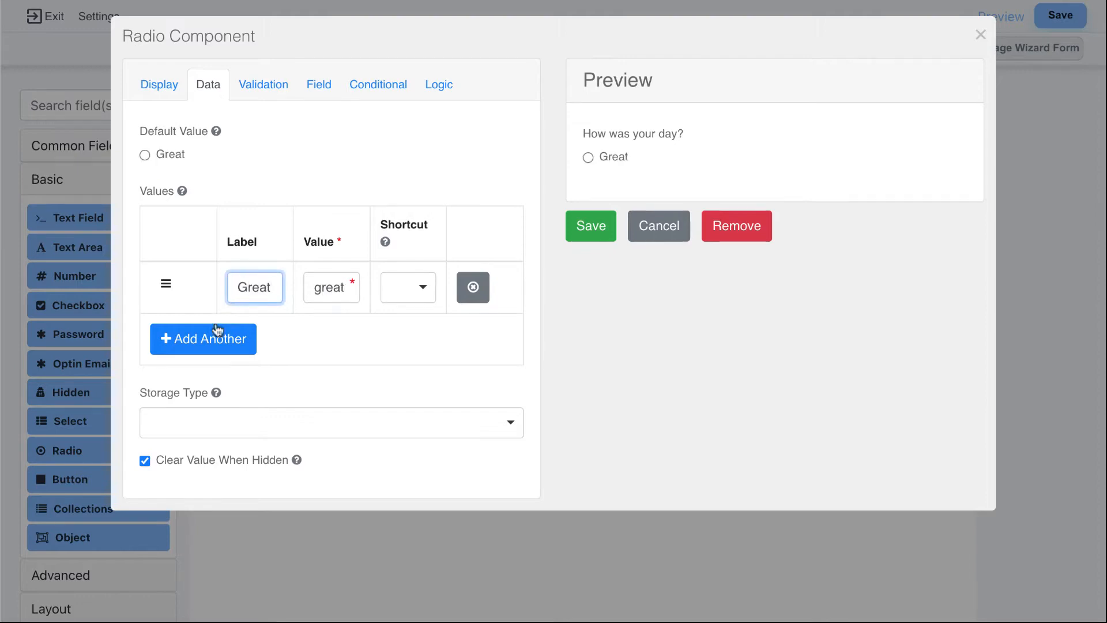
click(218, 333)
click(240, 347)
text(OK)
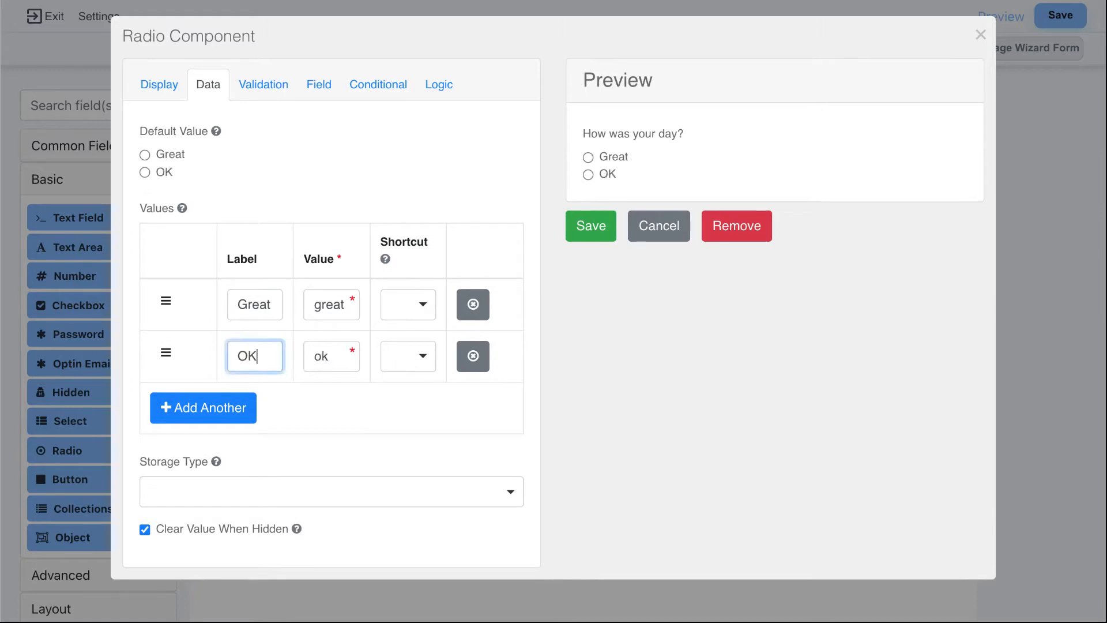
click(231, 408)
click(241, 423)
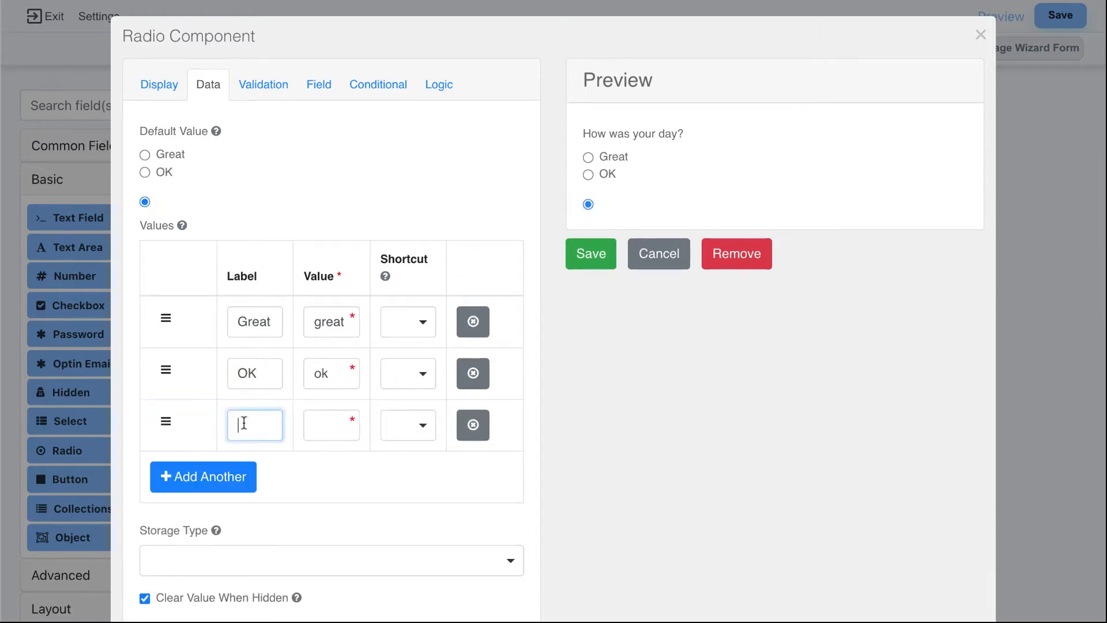
text(Super)
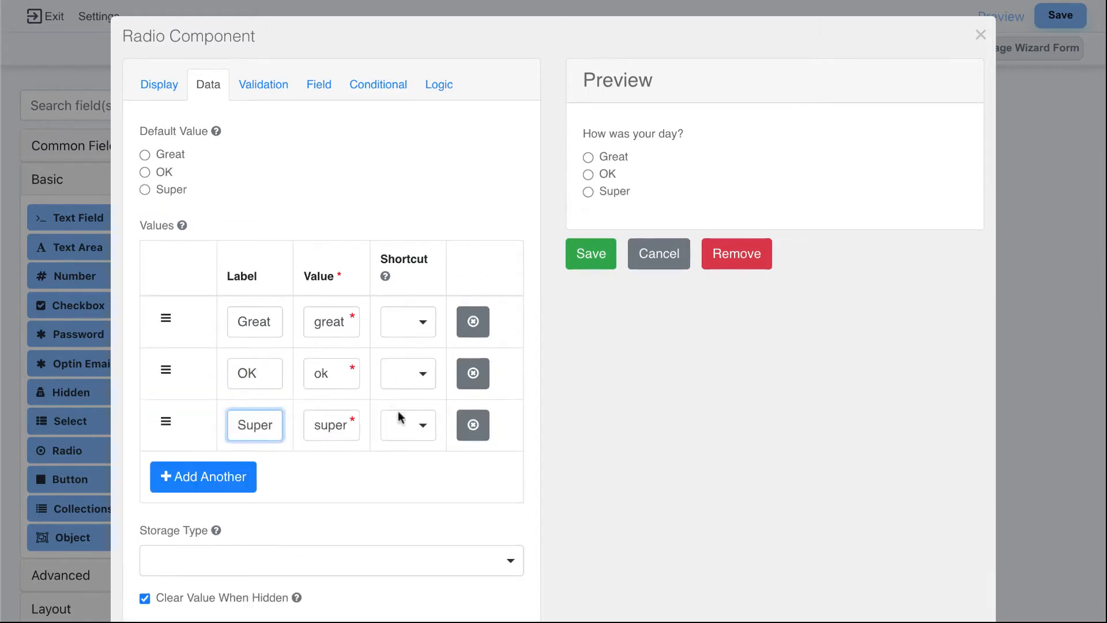
click(638, 375)
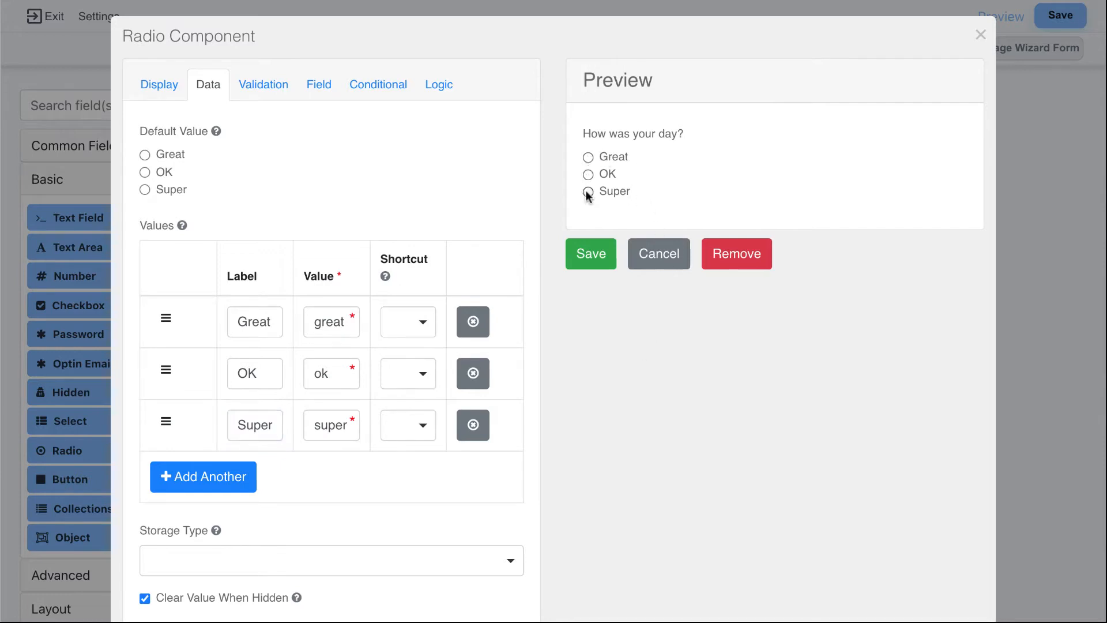
Step: Check the stored values of the three radio options and save the radio component
double_click(243, 323)
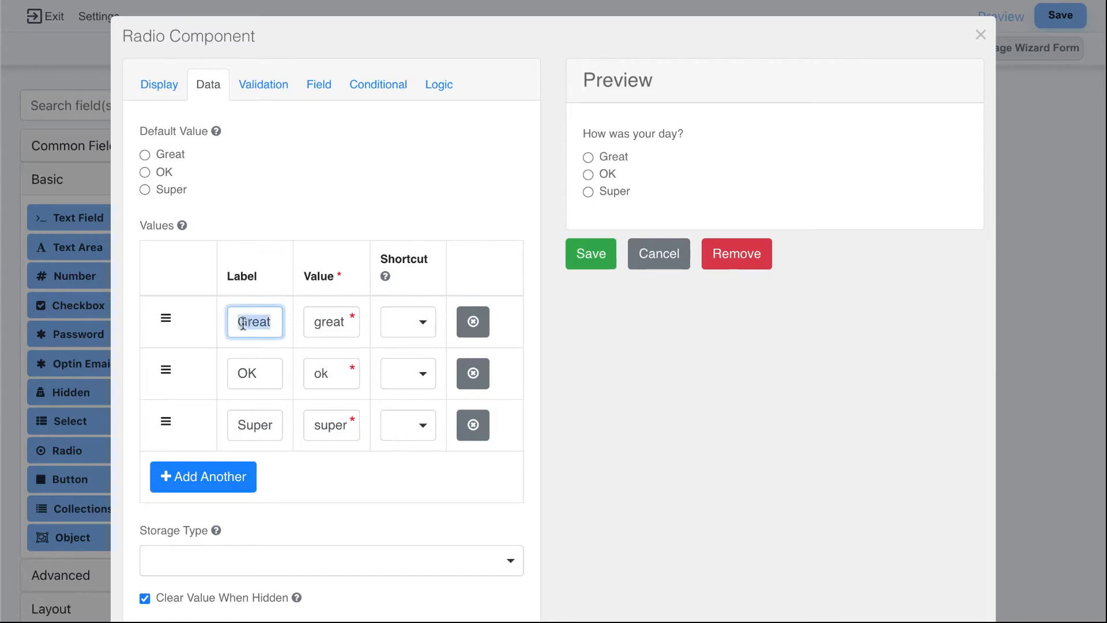
double_click(327, 322)
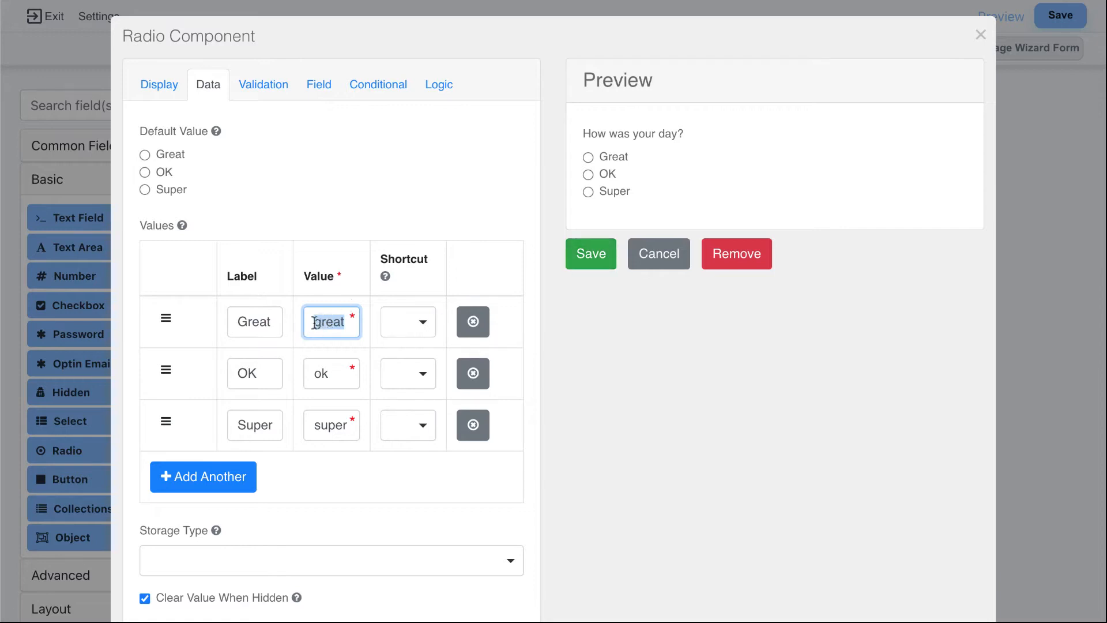
click(318, 368)
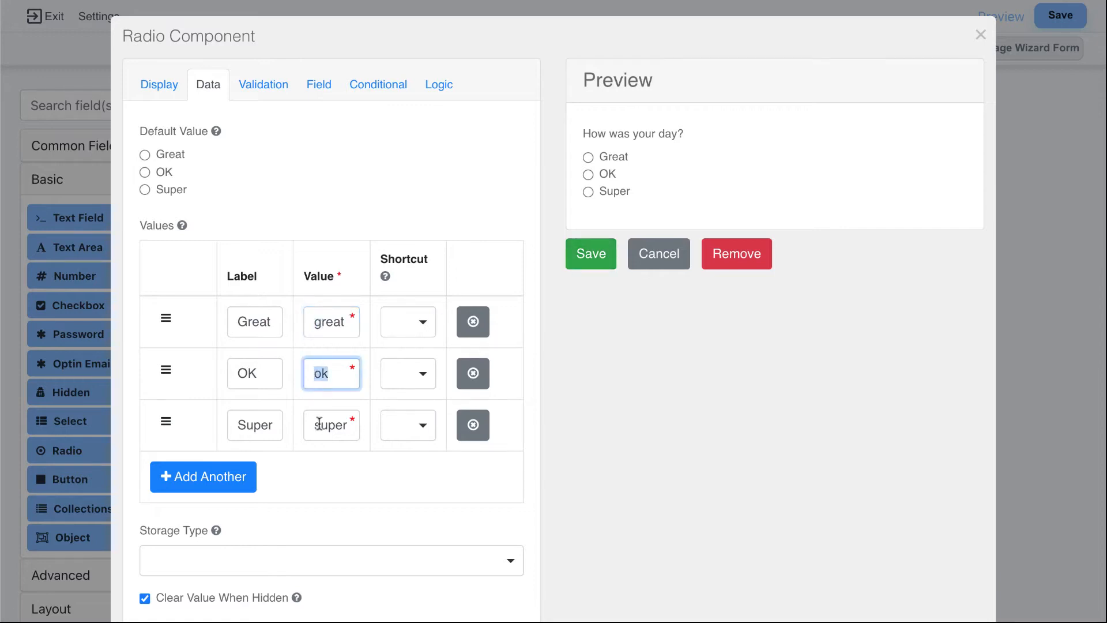
double_click(319, 423)
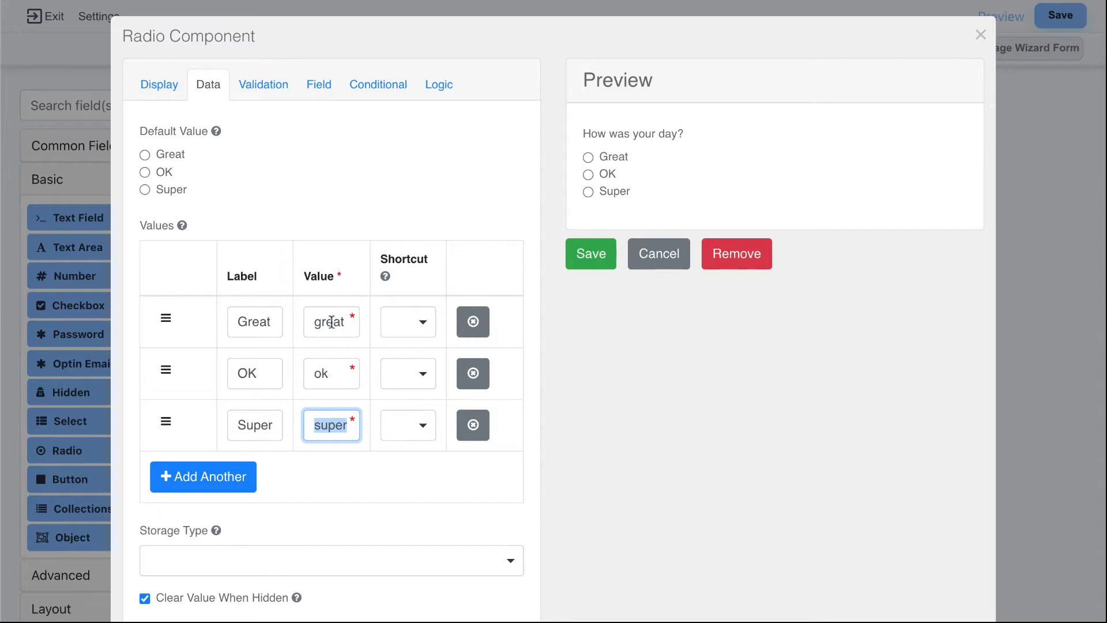
click(575, 254)
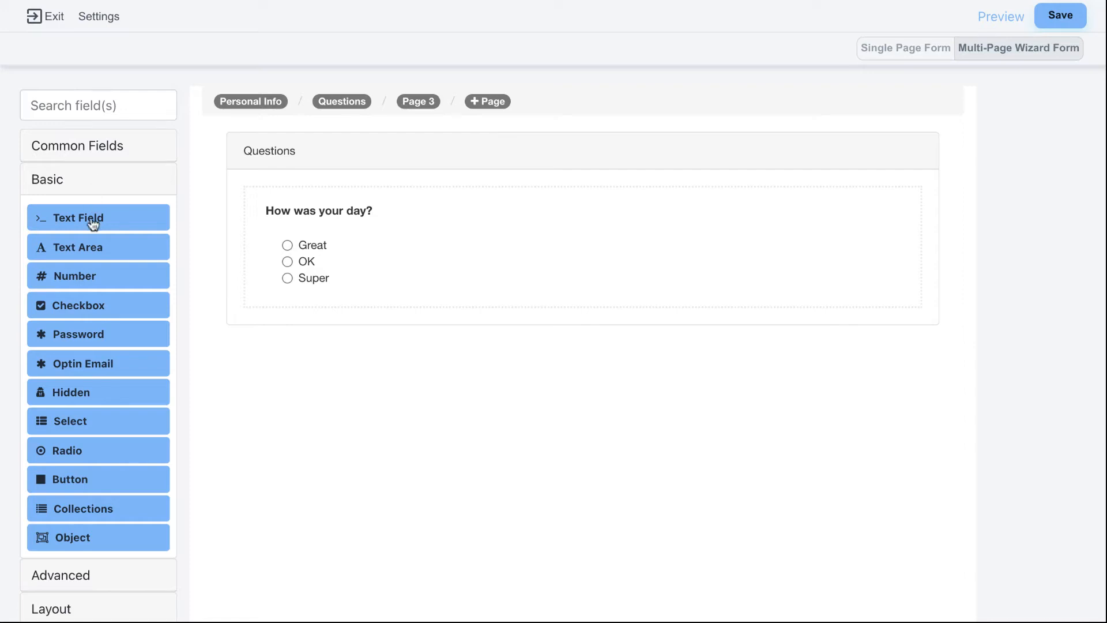
Step: Add a Text Area below the radio question, label it "What was your day just OK?", and save it
drag(87, 249, 355, 303)
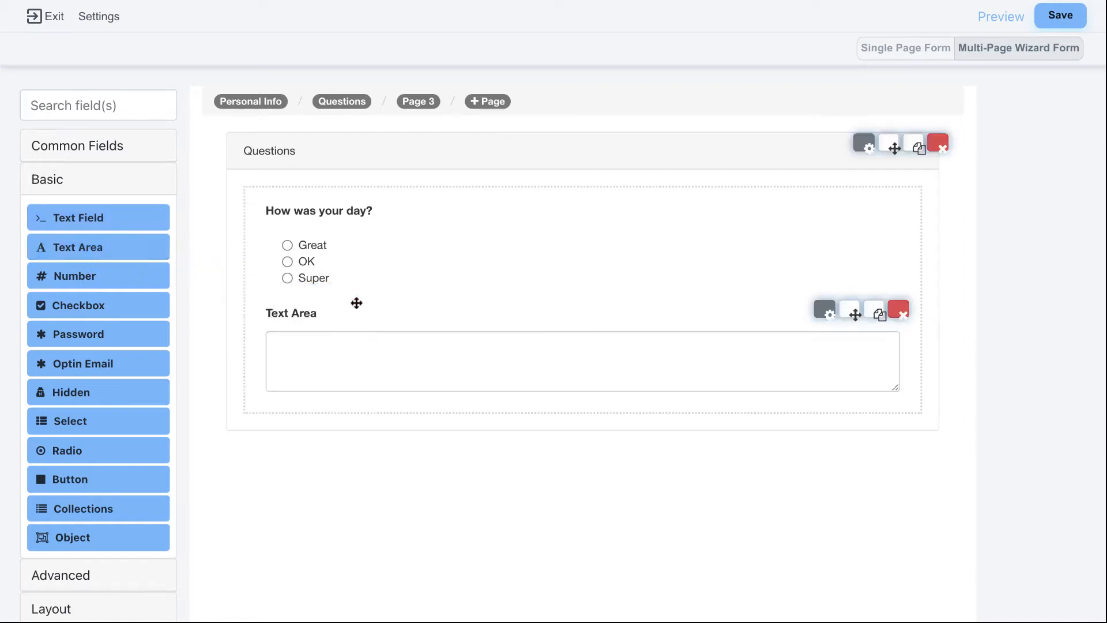
click(825, 314)
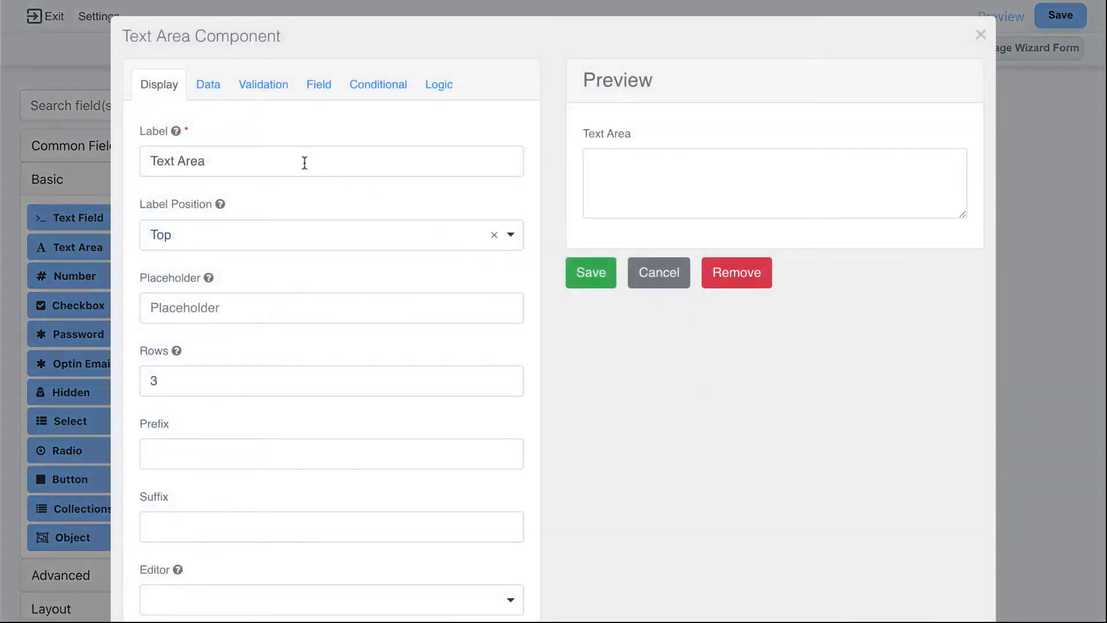
text(W)
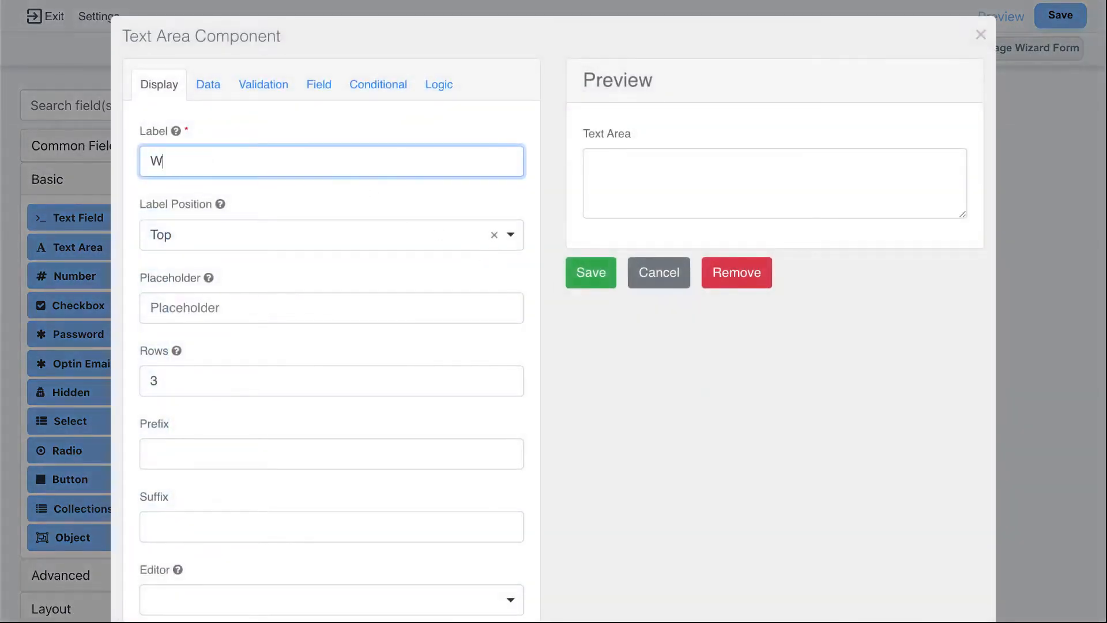
text(hat was your da)
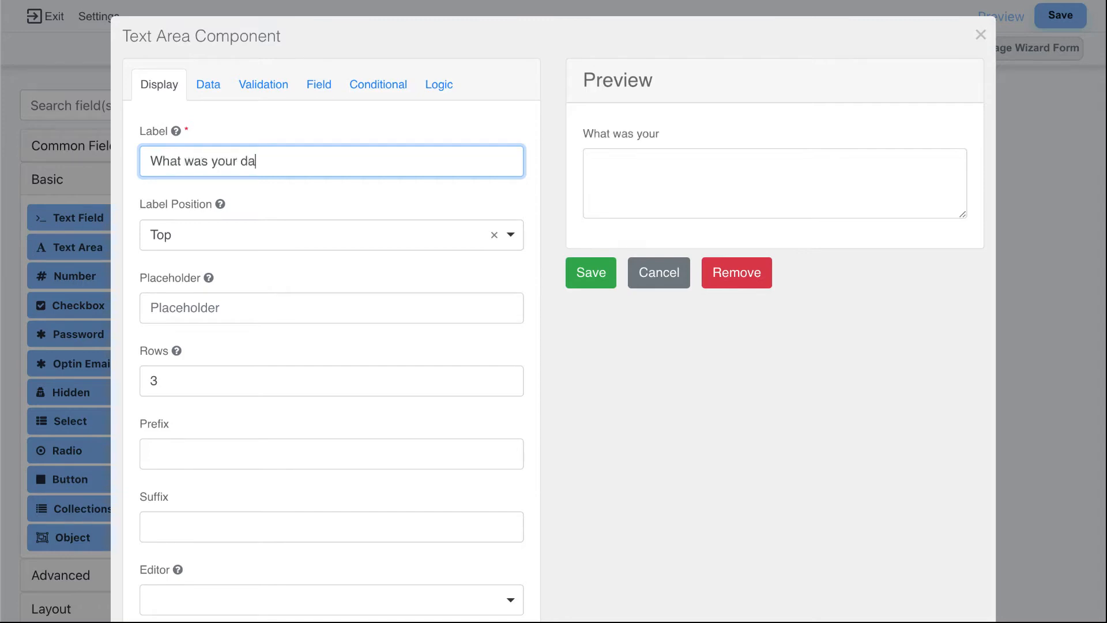
text(y just OK)
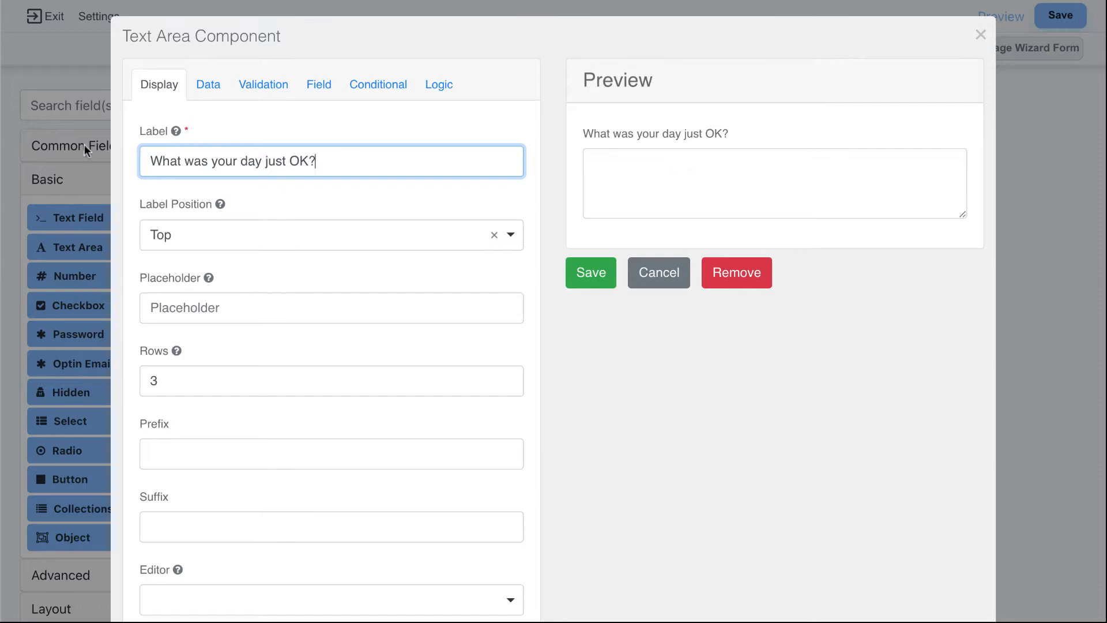
click(575, 272)
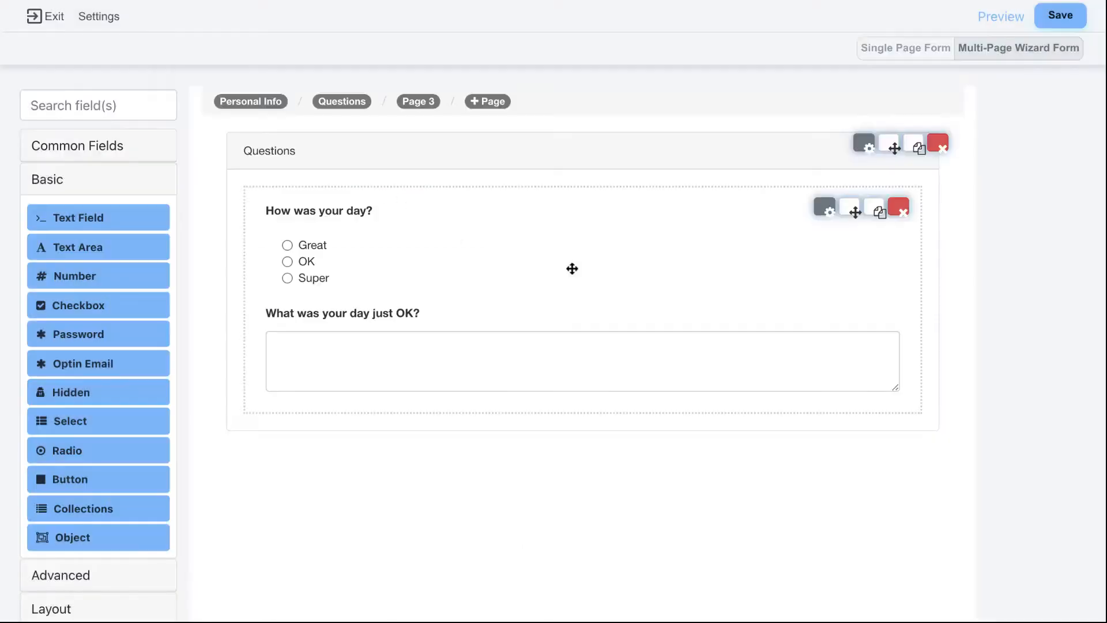
Step: Set the "What was your day just OK?" text area to 5 rows and save the component
click(302, 363)
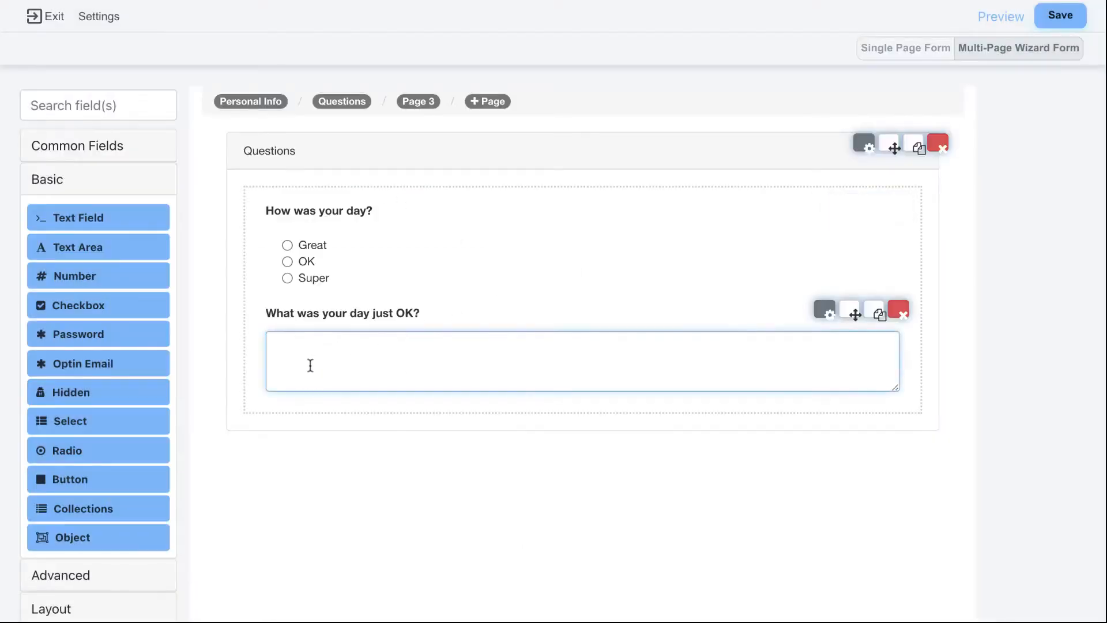
click(829, 314)
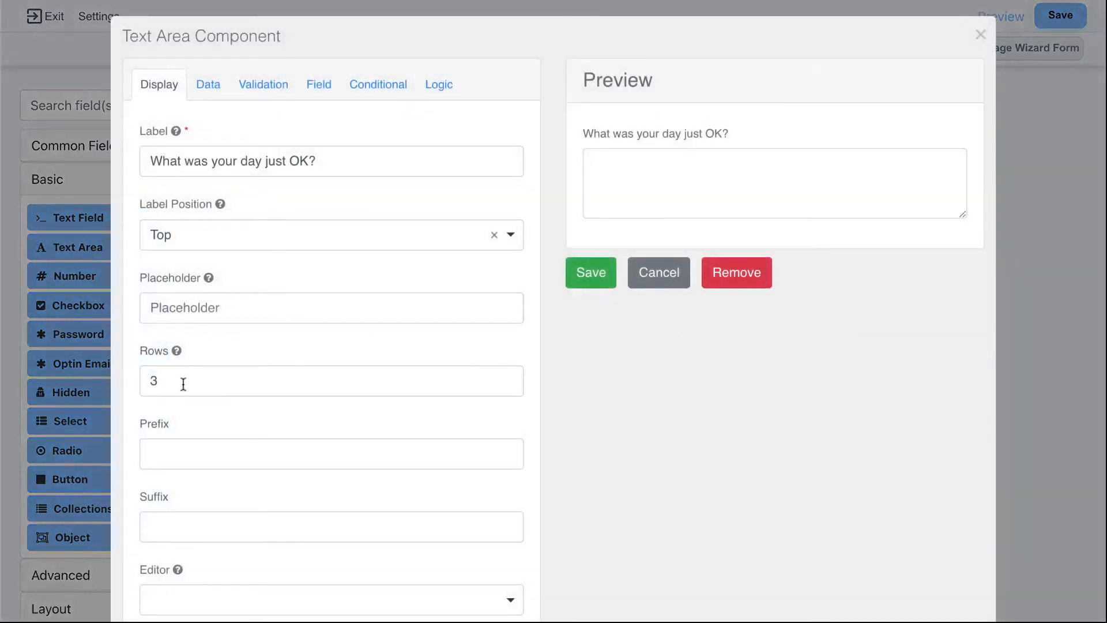
drag(183, 385, 137, 388)
click(173, 382)
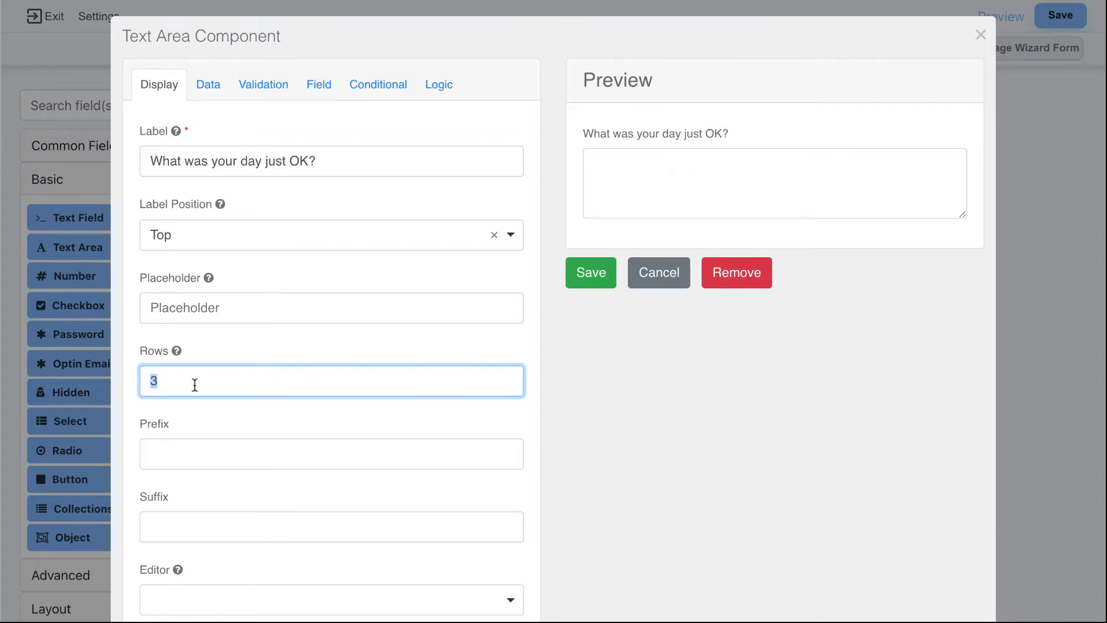
text(10)
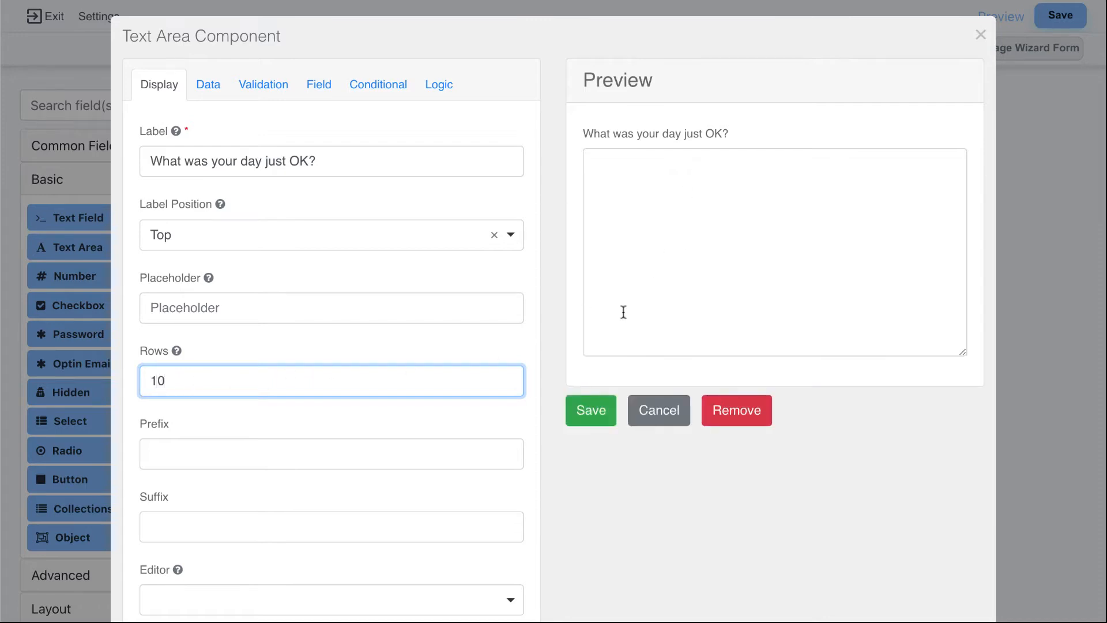
drag(185, 379, 95, 382)
text(5)
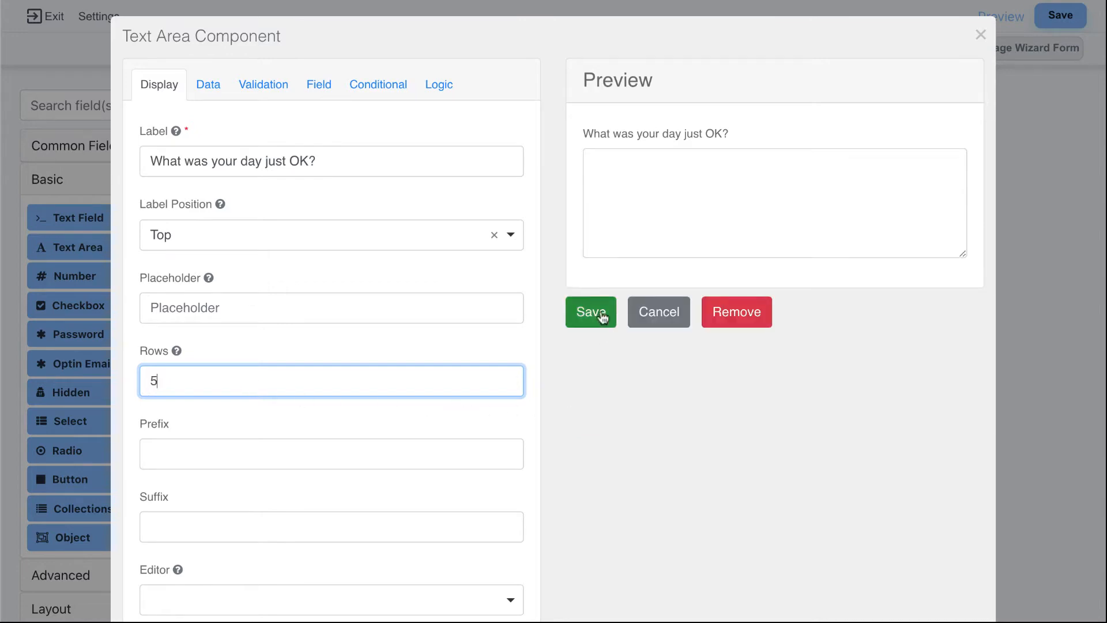
click(602, 317)
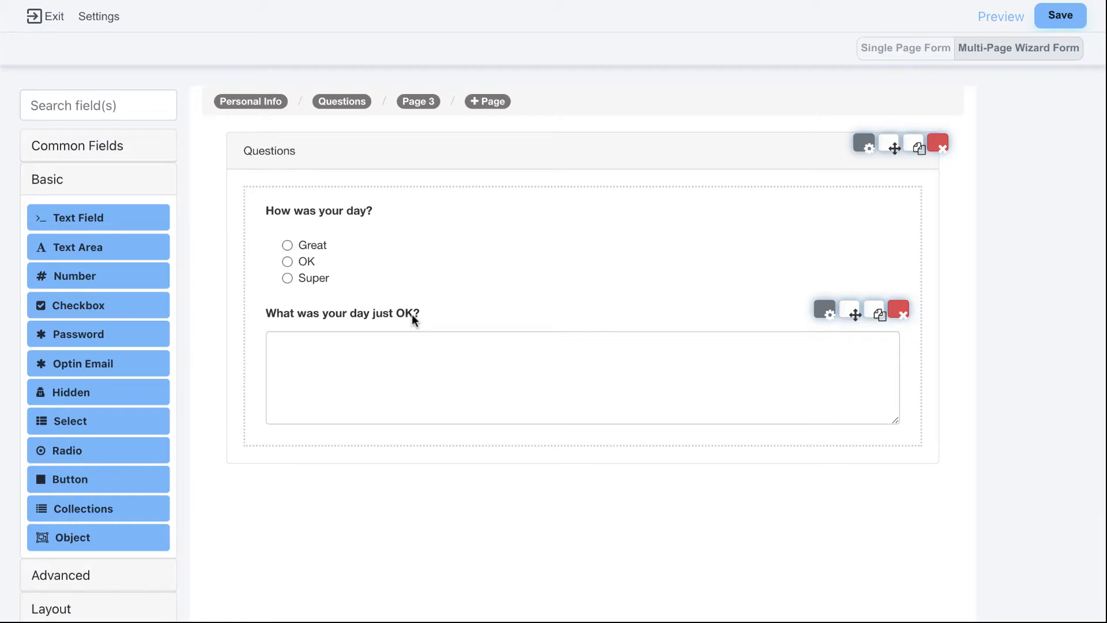
Step: Set the text area's simple condition to display True when "How was your day? (radio)" has the value "ok"
click(824, 312)
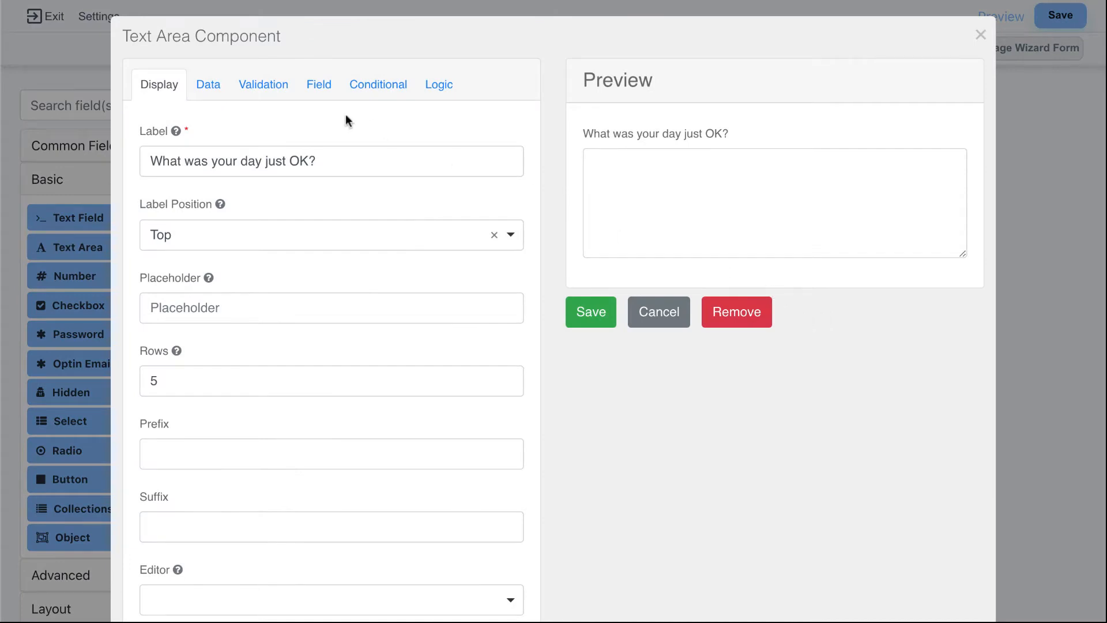
click(369, 94)
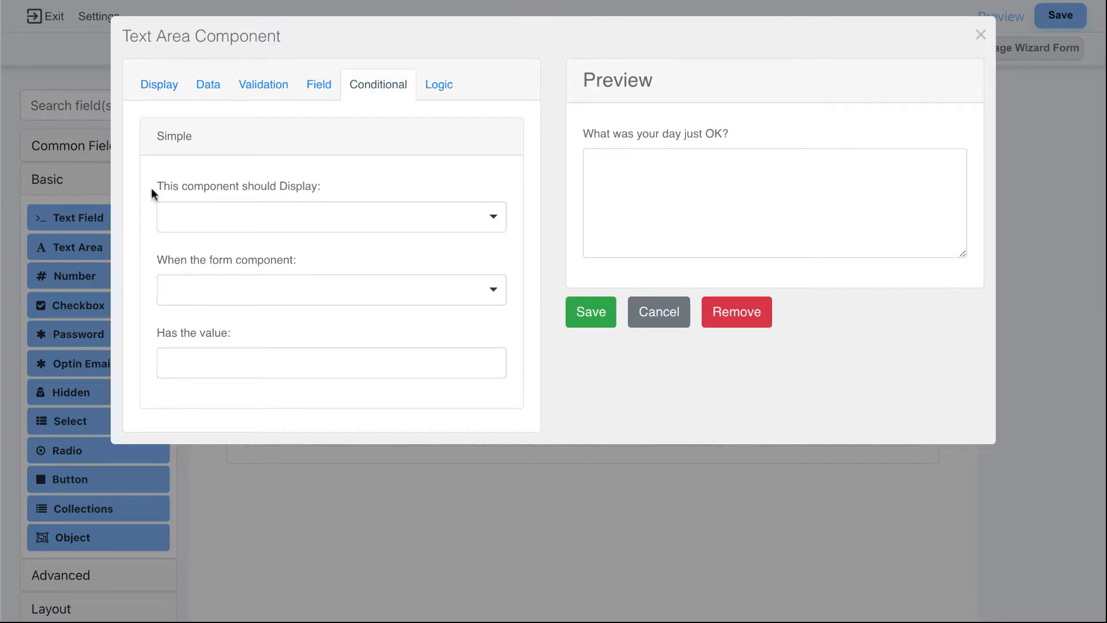
drag(155, 187, 317, 187)
click(309, 220)
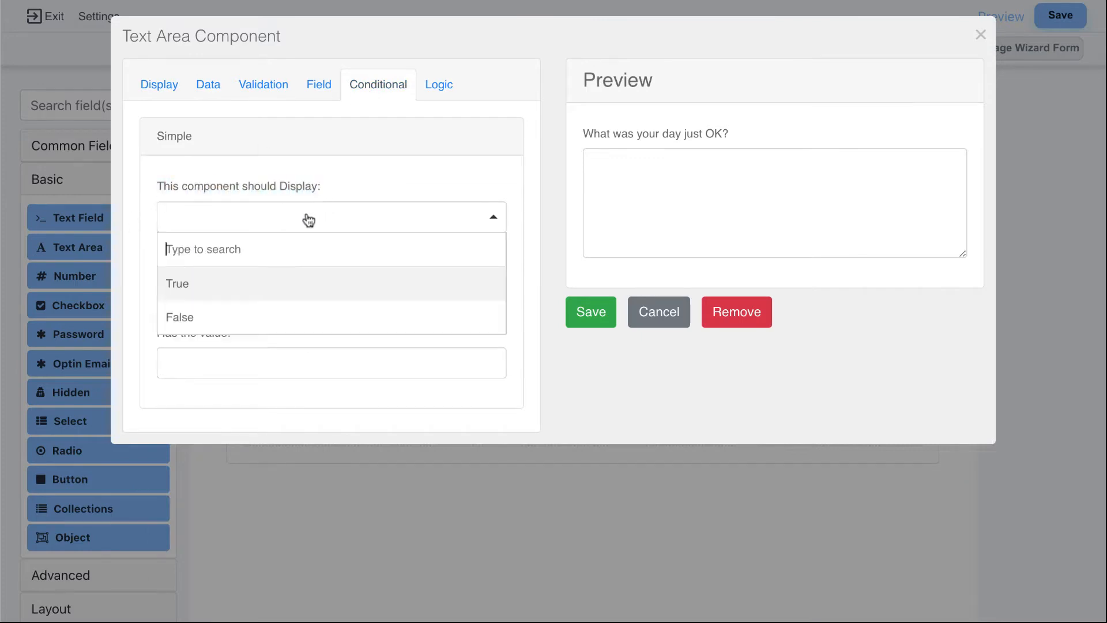
click(227, 283)
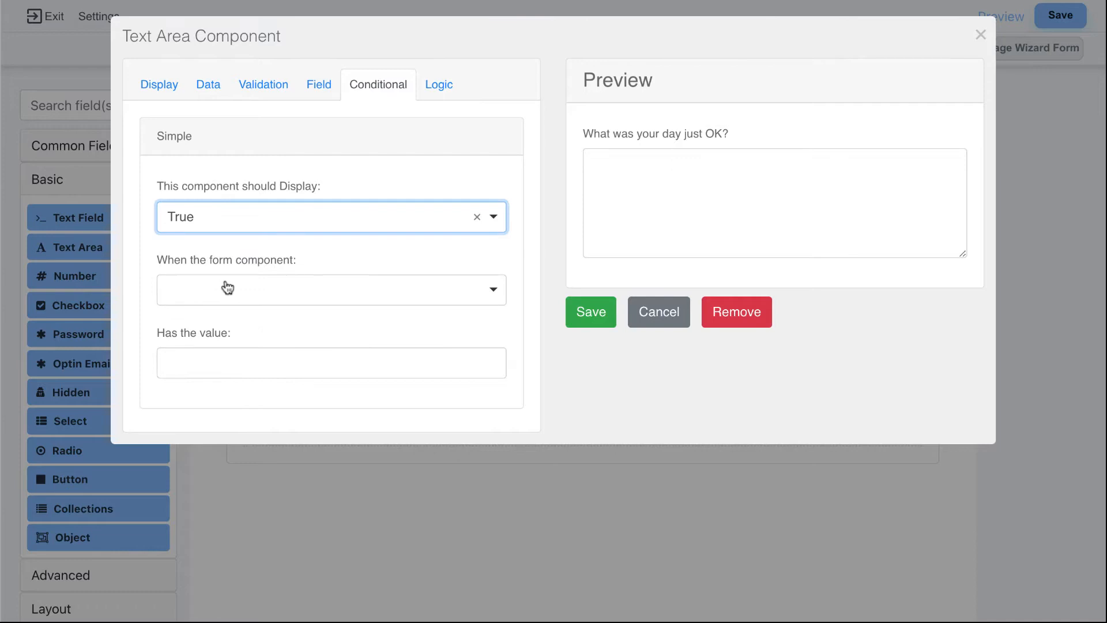
click(228, 288)
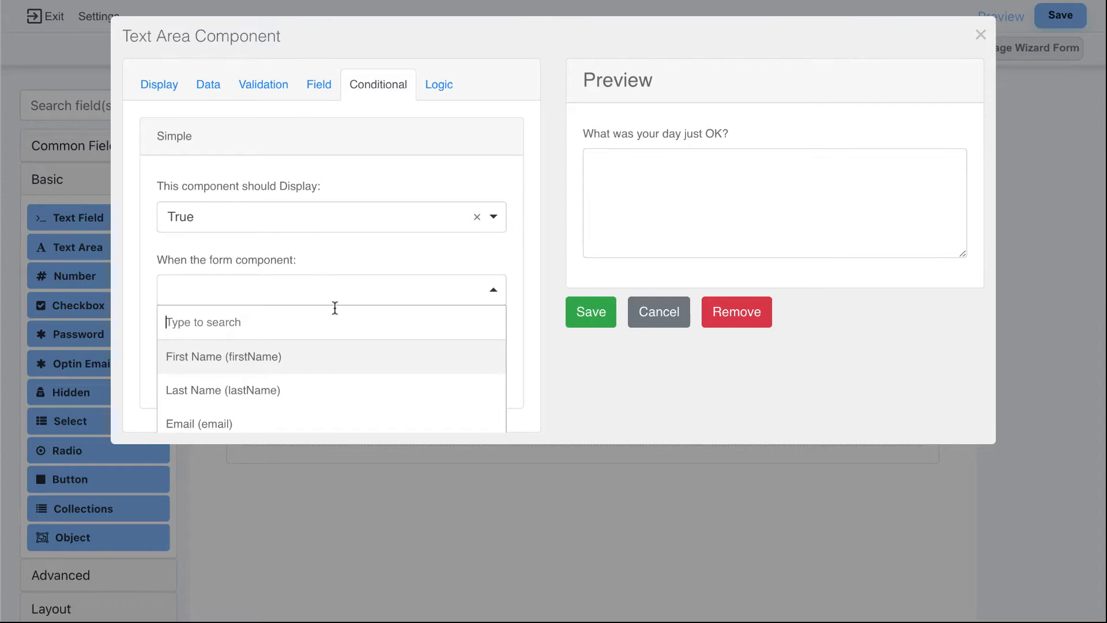
text(ha)
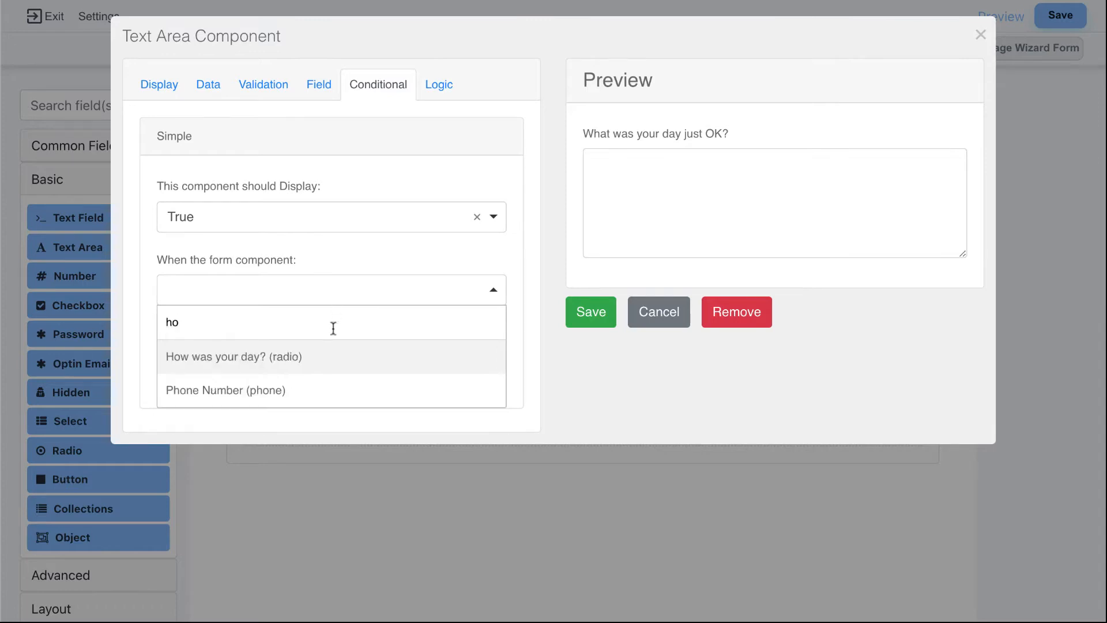
click(300, 356)
click(300, 356)
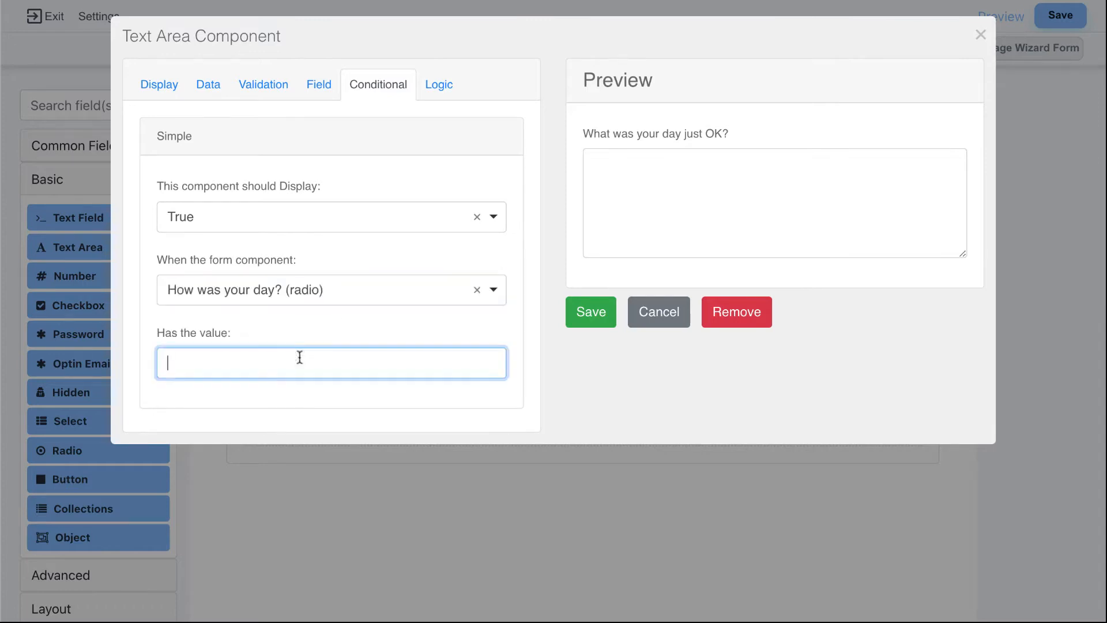
text(ok)
Step: Enable the text area's Hidden option, review its display condition, and save the component
click(160, 86)
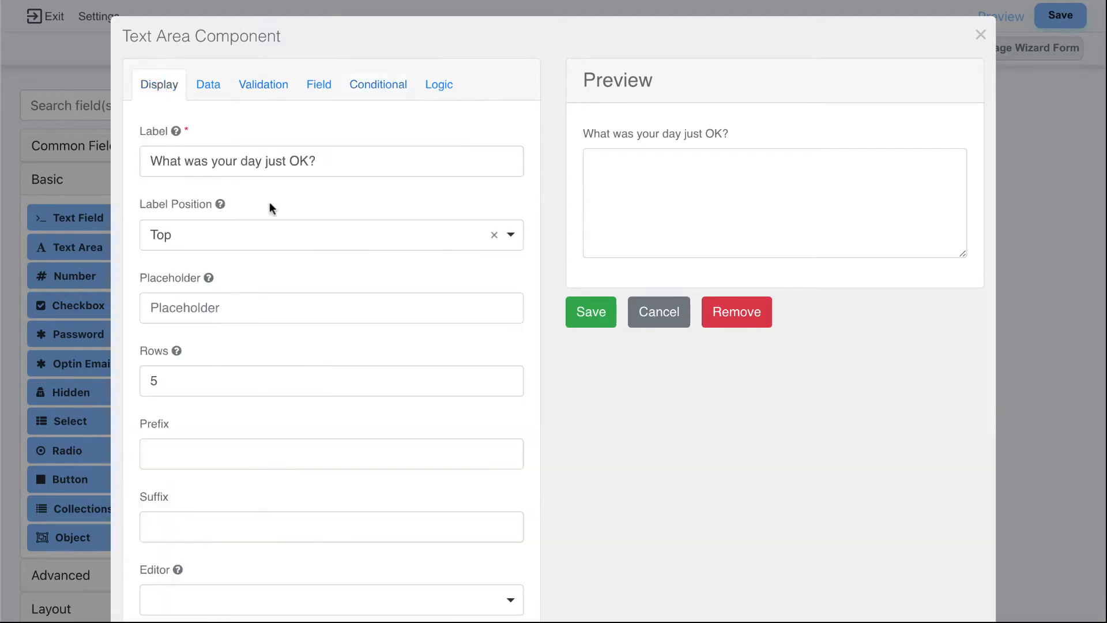
scroll(270, 206, down, 5)
scroll(269, 202, down, 5)
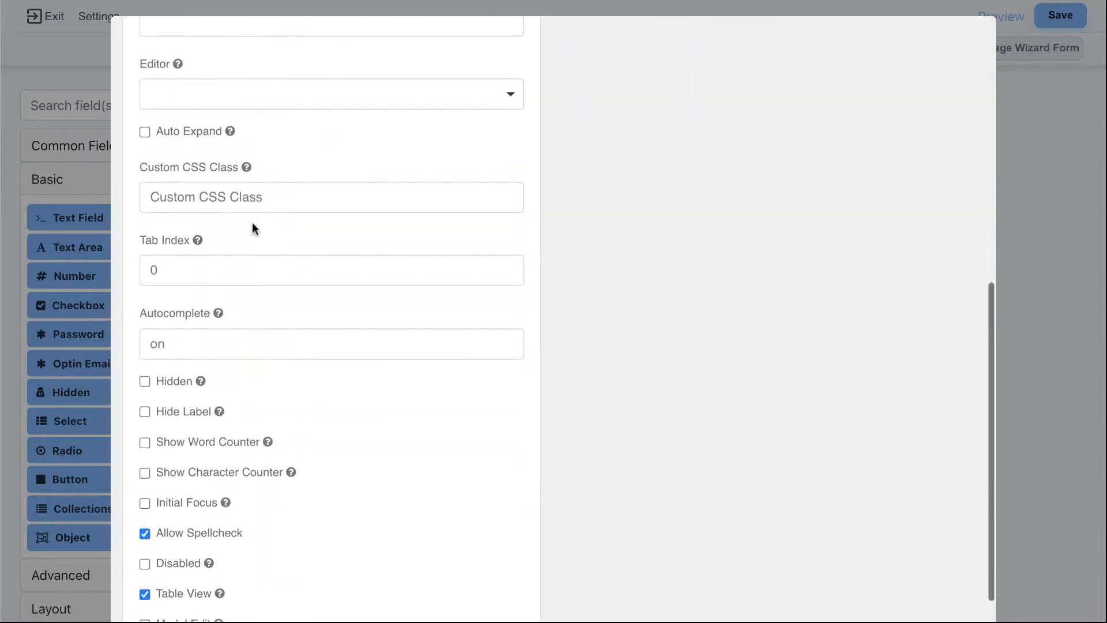
click(143, 370)
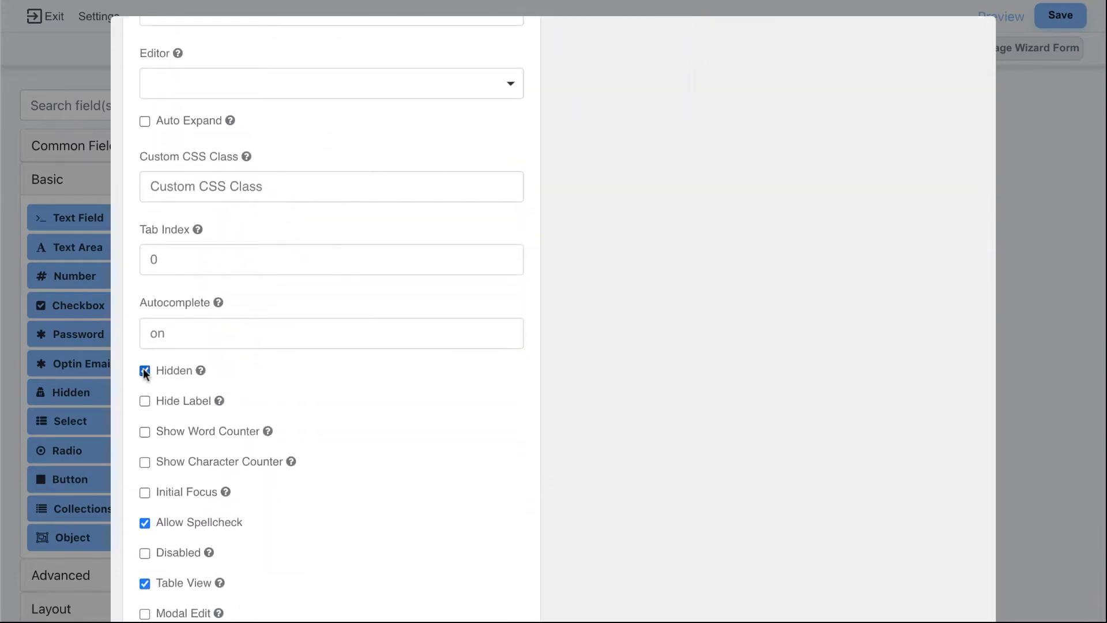
scroll(154, 364, up, 9)
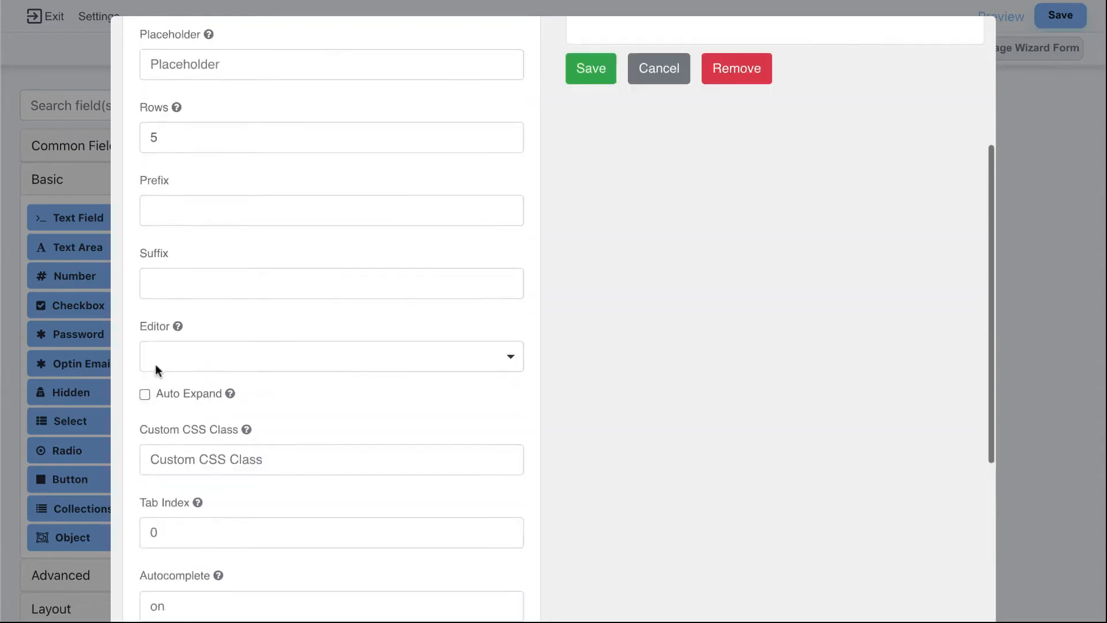
click(376, 88)
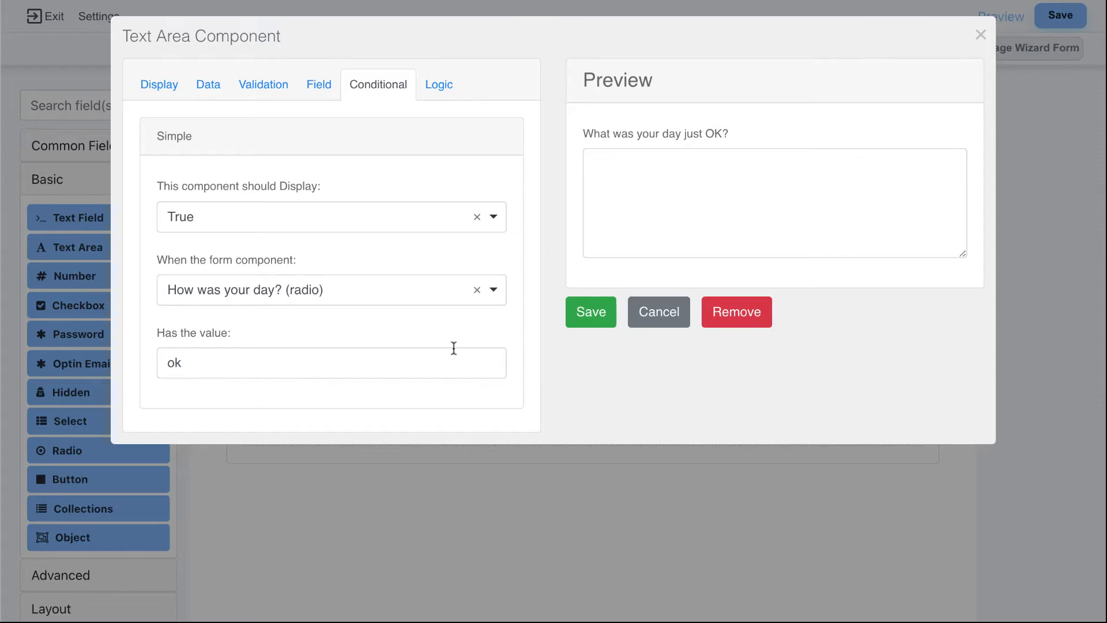
click(597, 320)
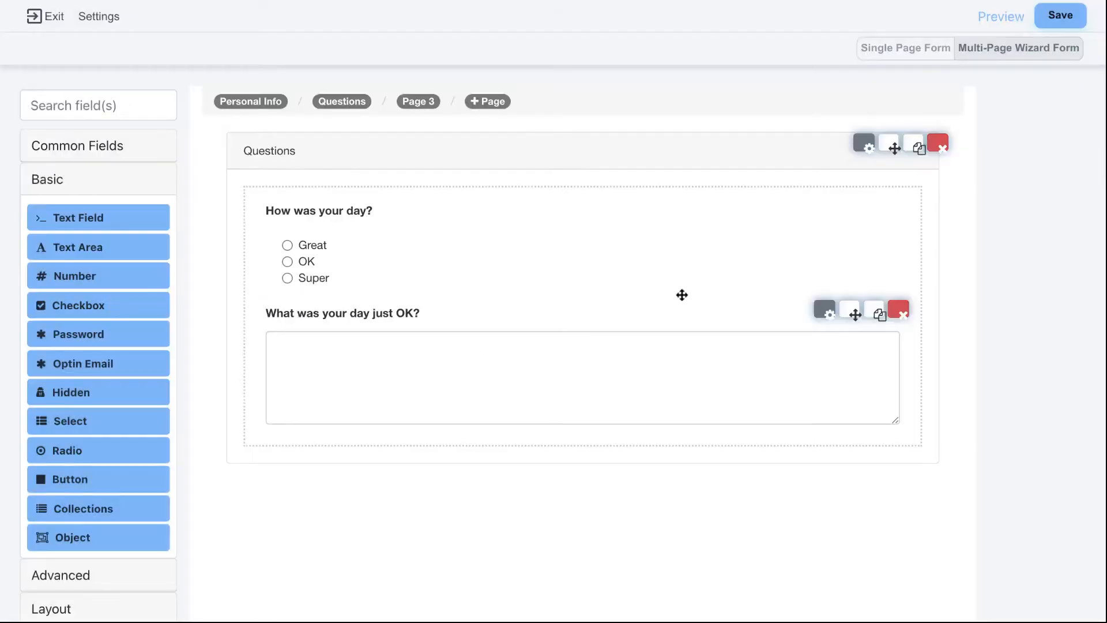
Step: Save the form as new version 1.1 and open its preview
click(1056, 17)
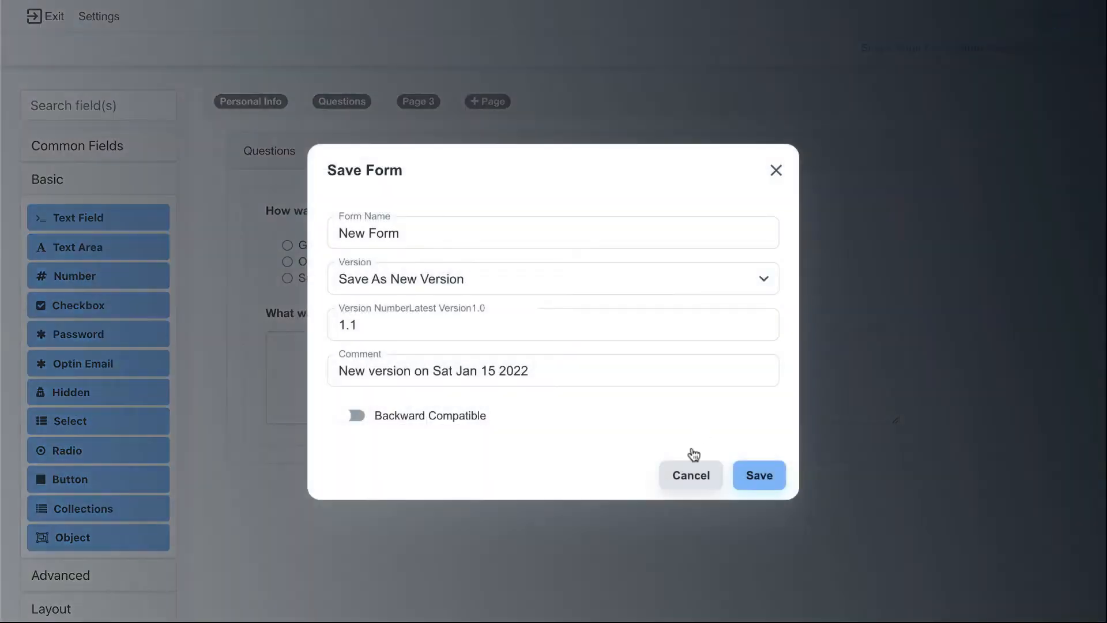
click(748, 477)
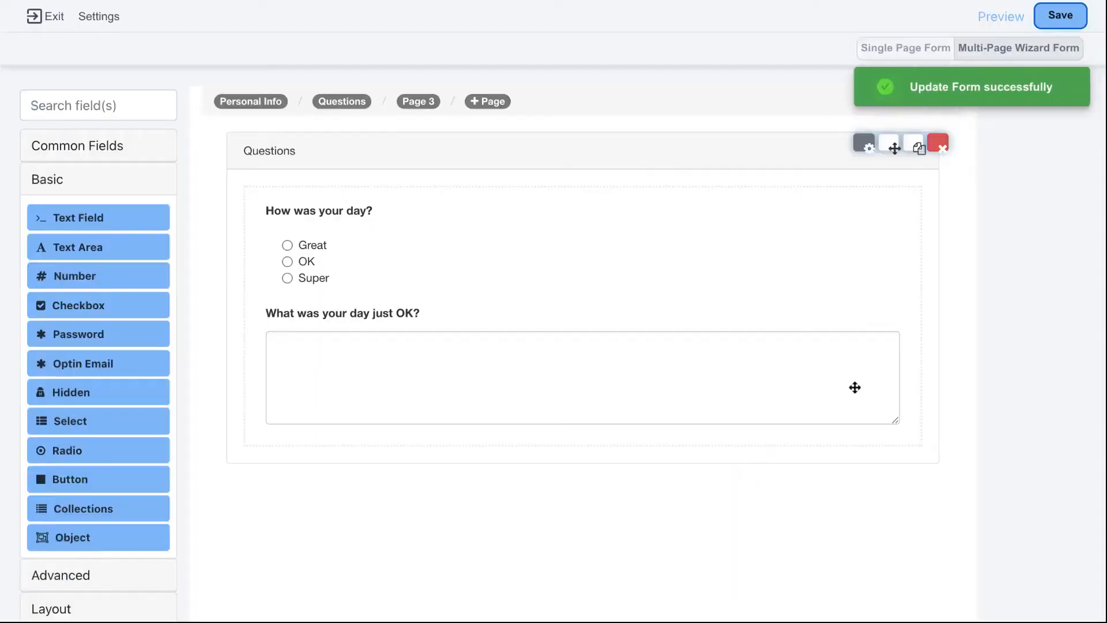
click(999, 17)
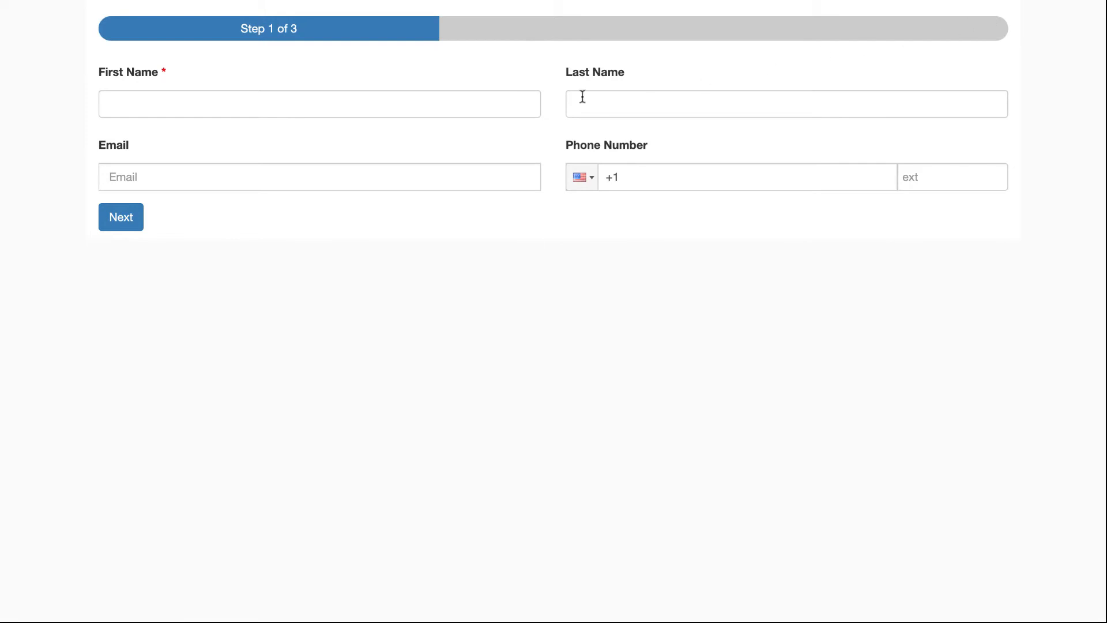
Step: Test the previewed wizard by entering a first name, advancing to the second page, and answering "OK" to "How was your day?"
click(447, 99)
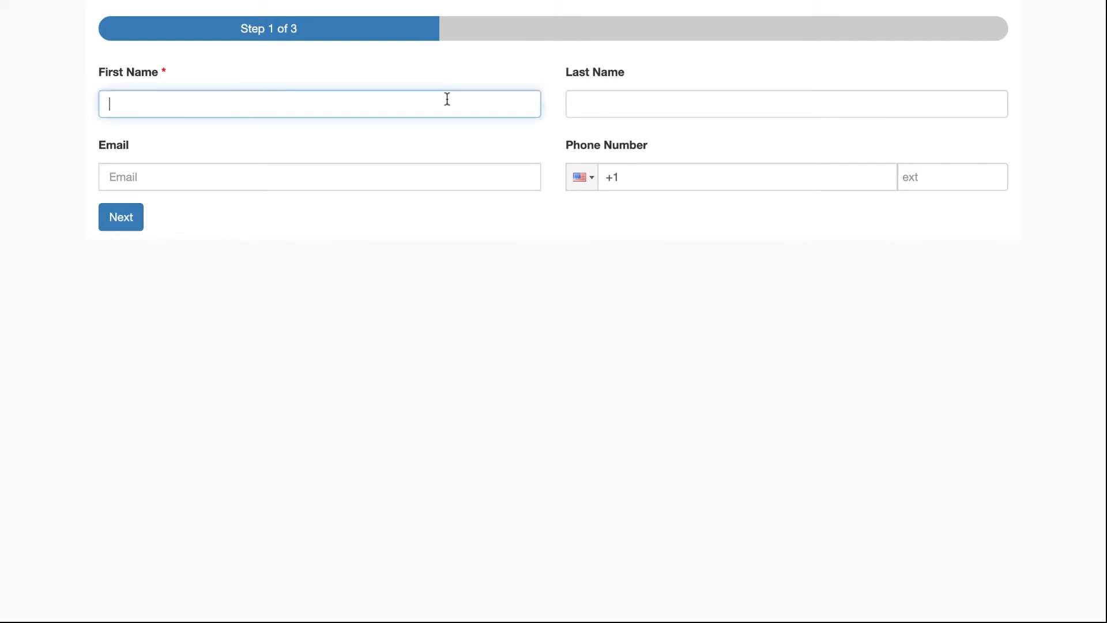
text(Joe)
click(128, 222)
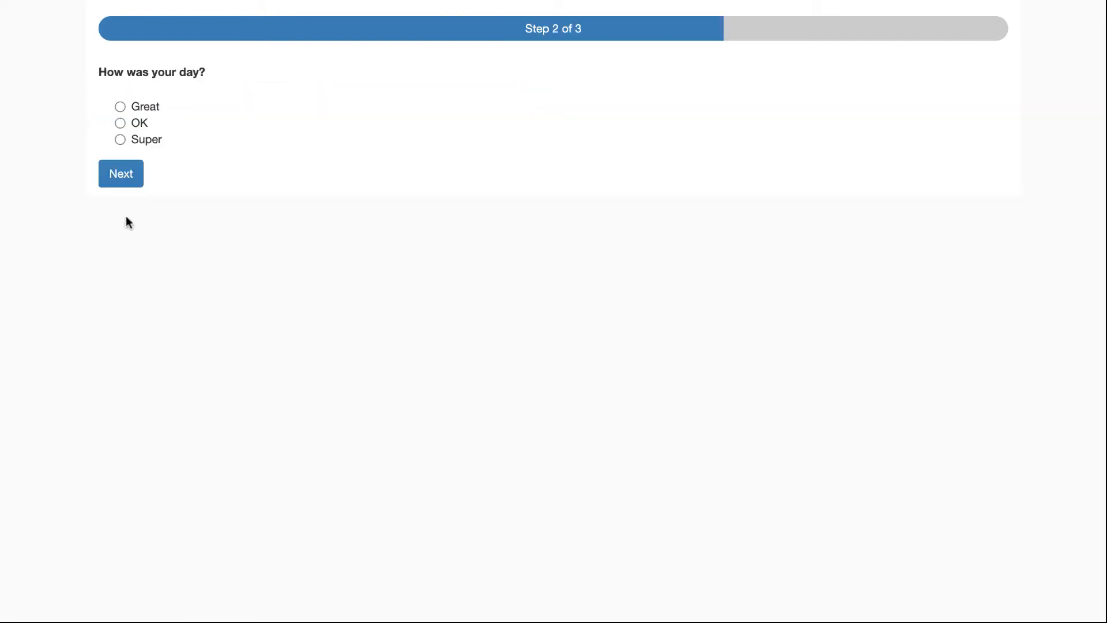
click(119, 123)
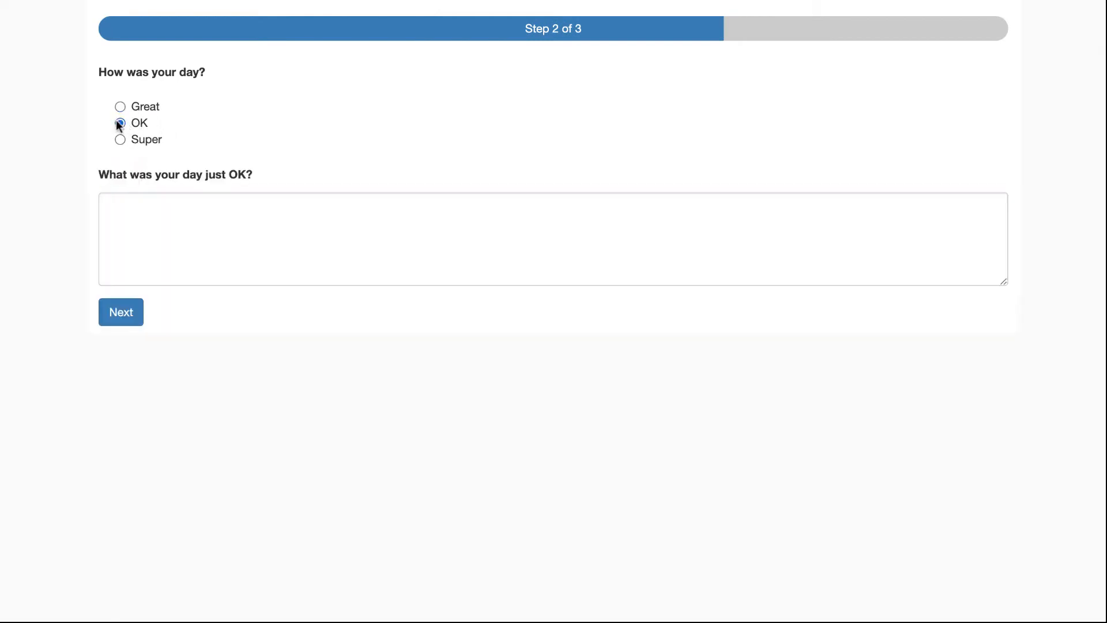
drag(99, 174, 245, 175)
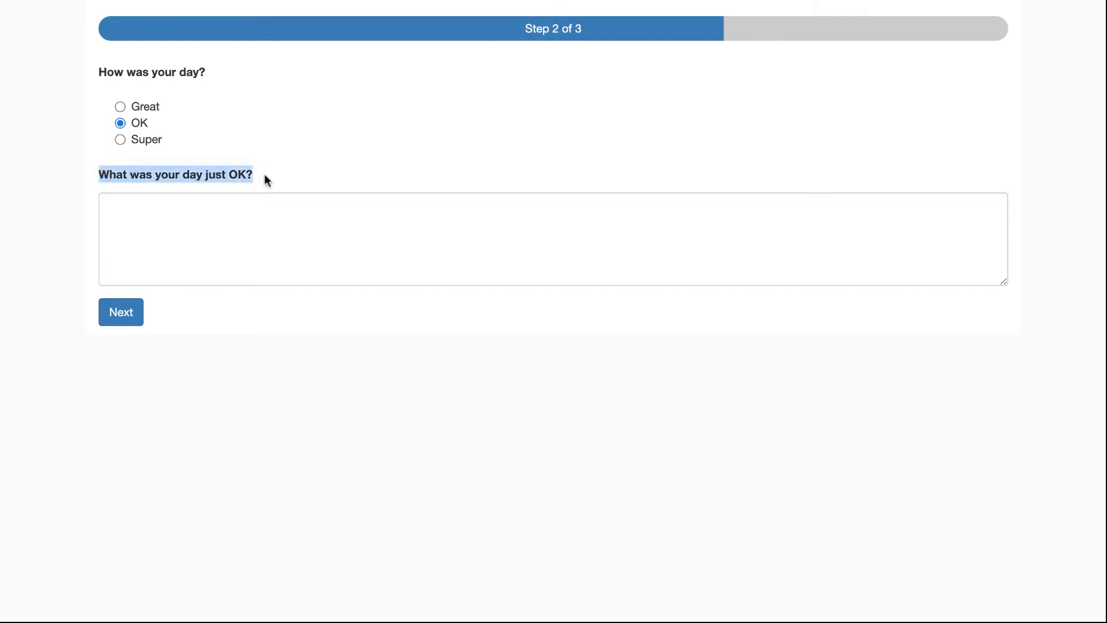
click(264, 175)
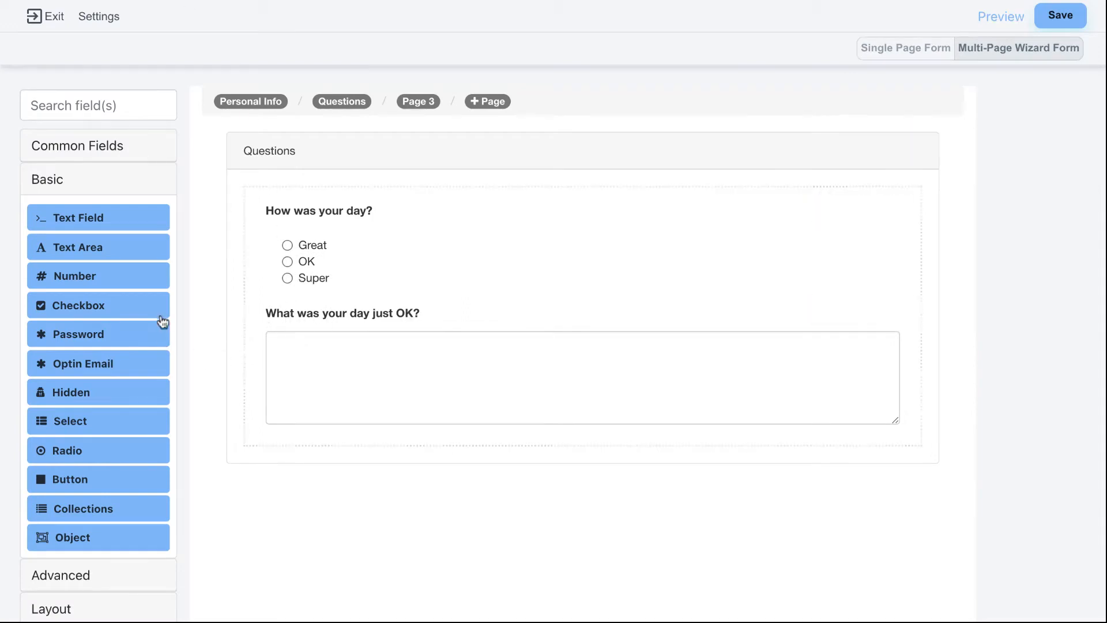
Step: Back in the form editor, add a Well, a Panel and a Field Set between the radio question and the text area
click(128, 180)
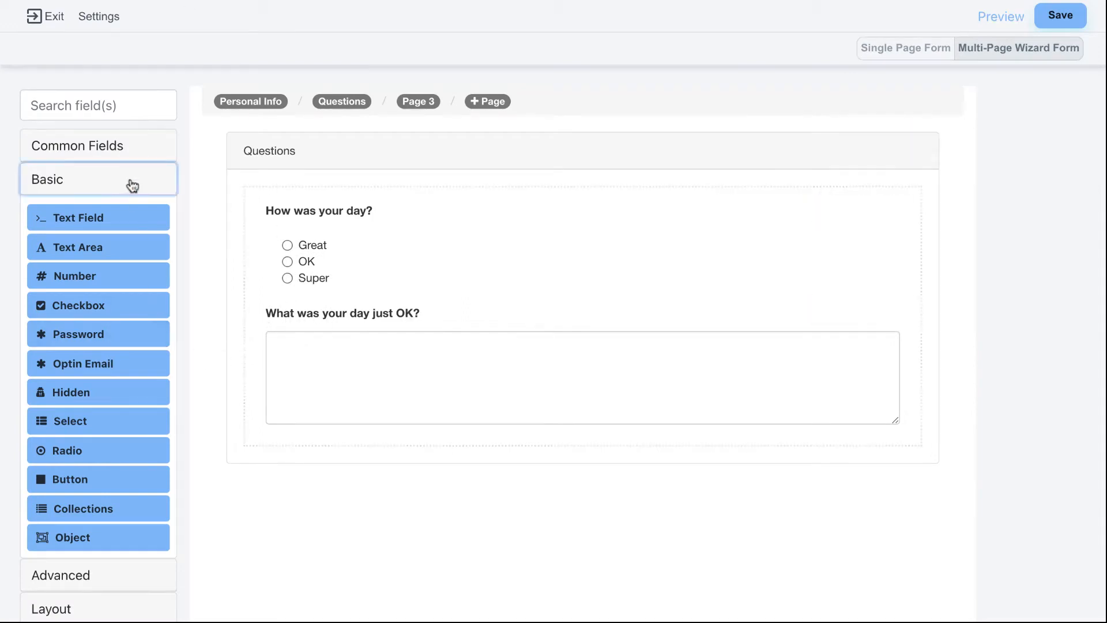
click(96, 610)
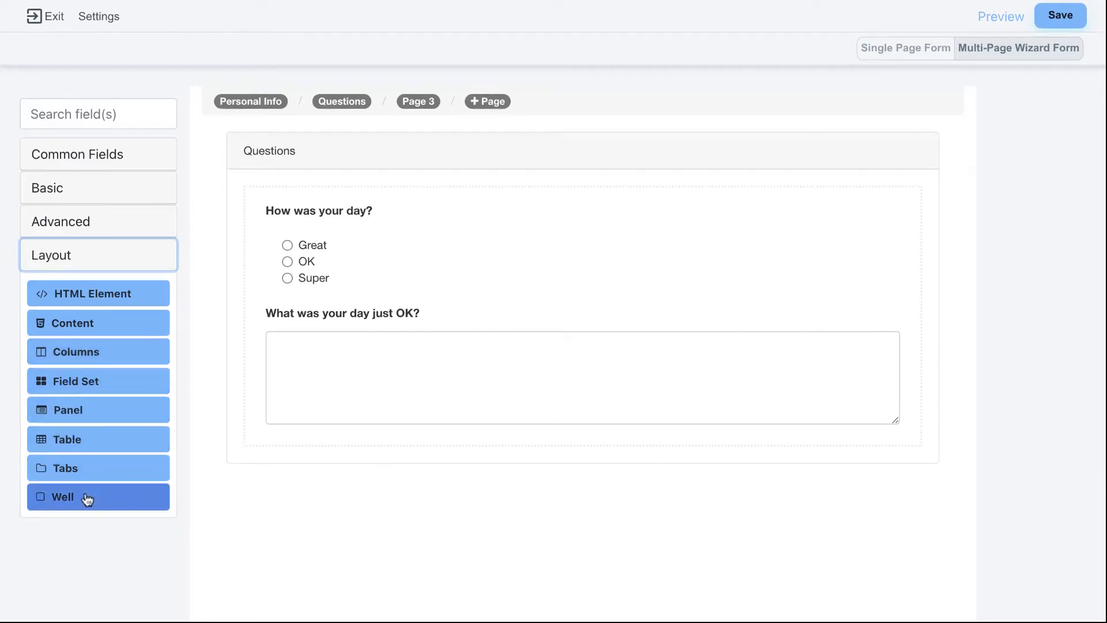
drag(89, 499, 358, 302)
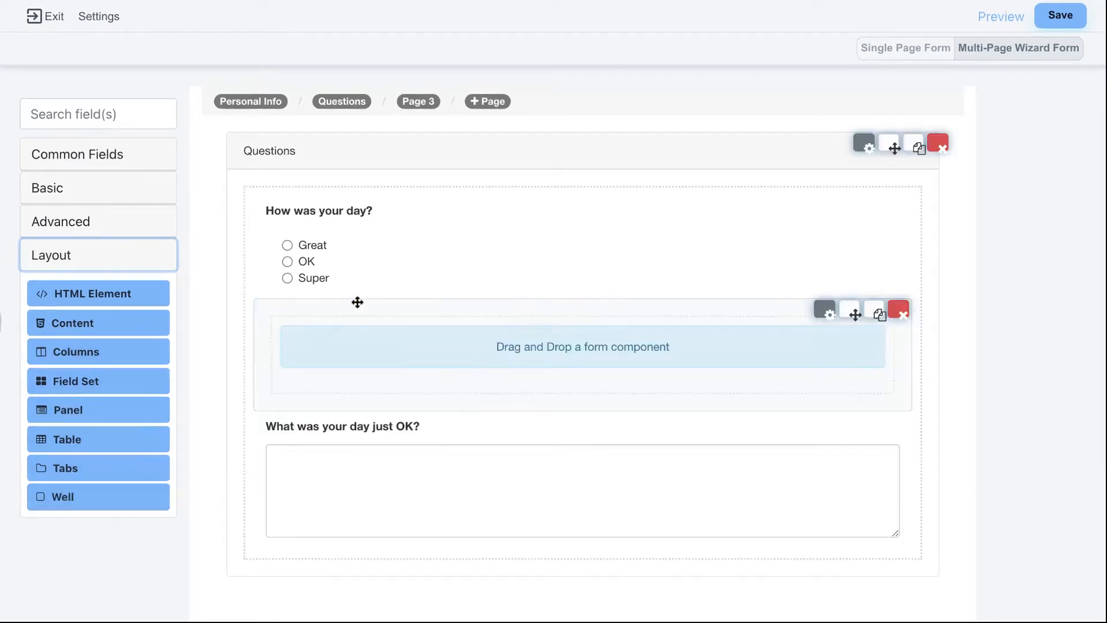
drag(114, 418, 403, 300)
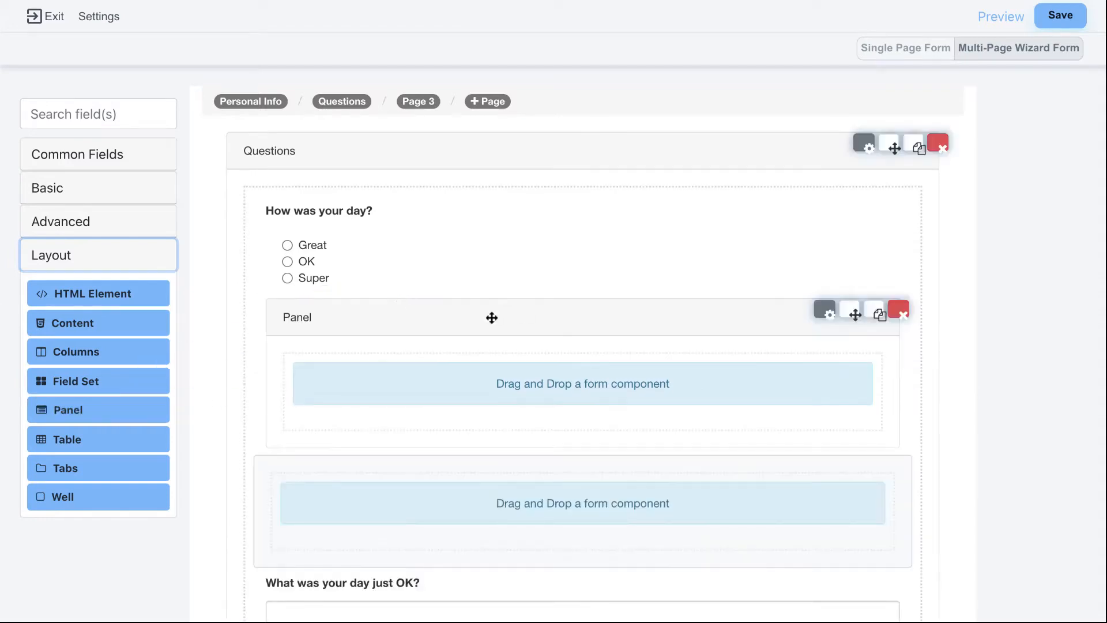
drag(112, 383, 519, 306)
scroll(522, 315, down, 1)
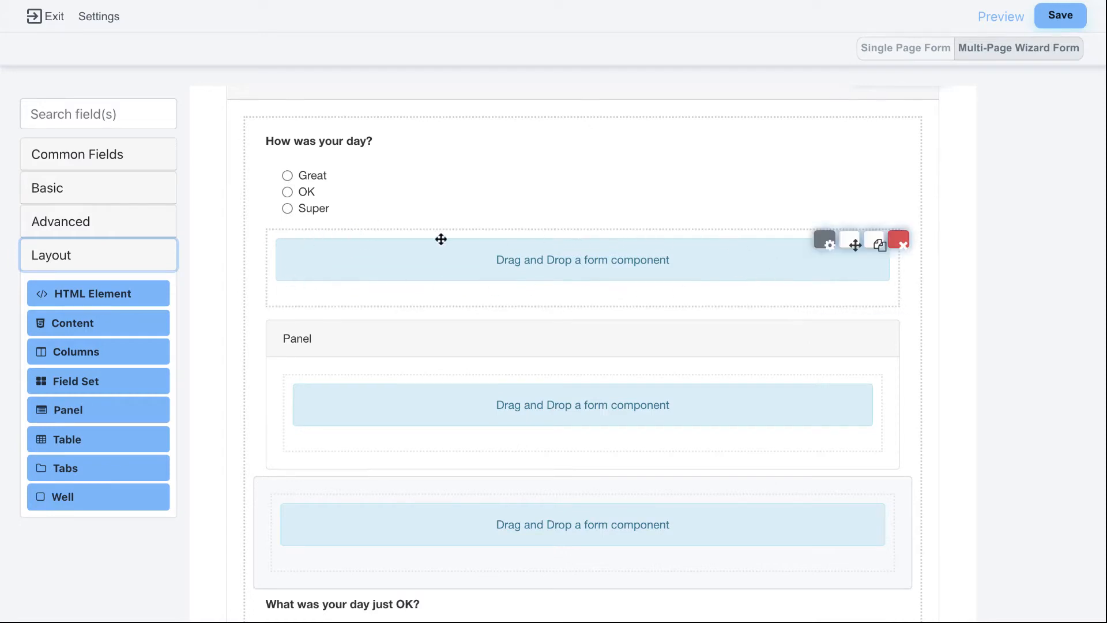
Step: Place a First Name field inside each of the field set, panel and well on the Questions page
click(145, 166)
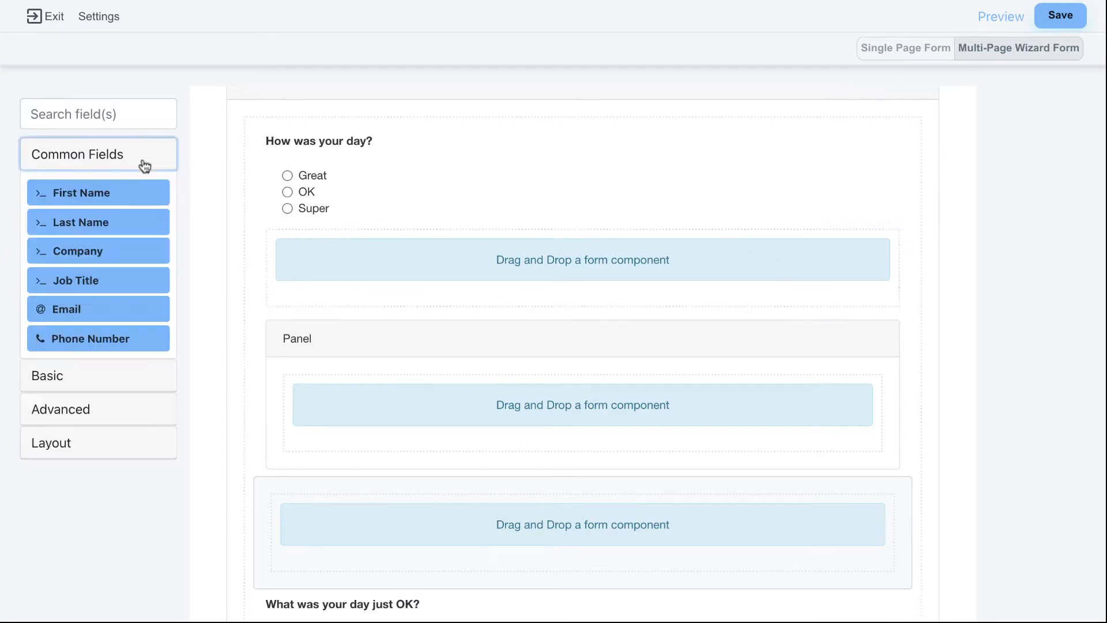
drag(163, 190, 442, 268)
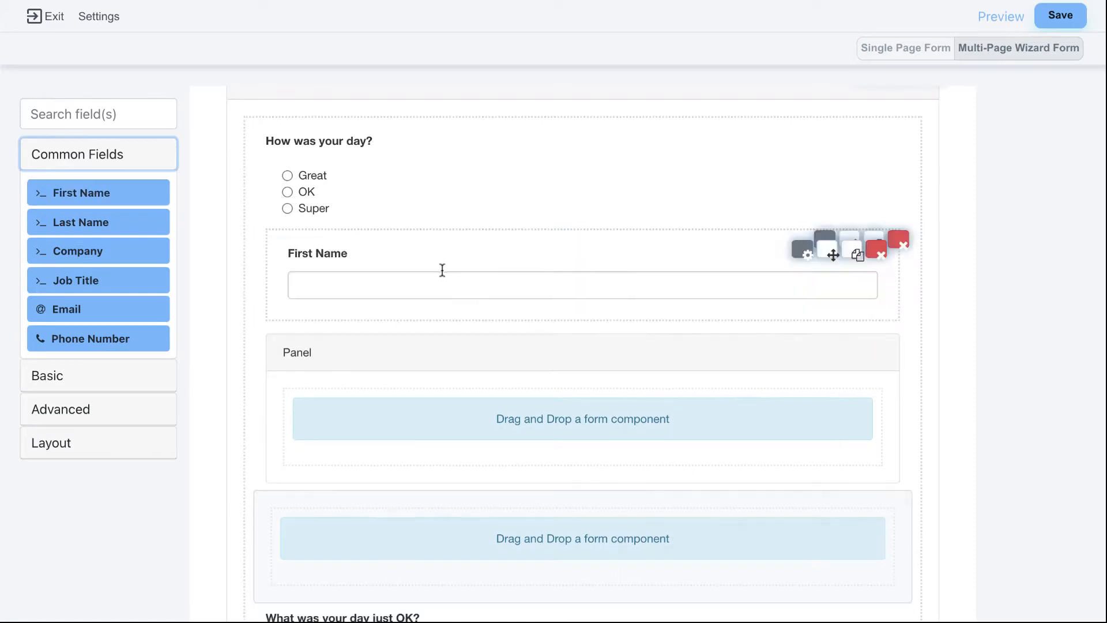
drag(119, 206, 413, 433)
drag(126, 201, 460, 563)
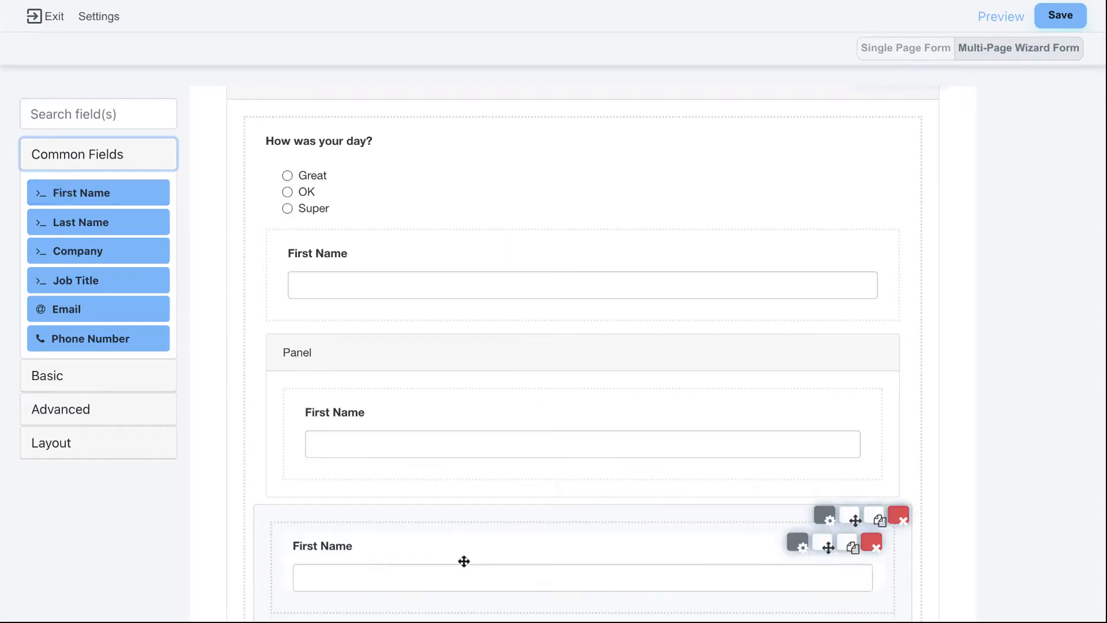
Step: Save the form as new version 1.2 and open its preview
click(1054, 16)
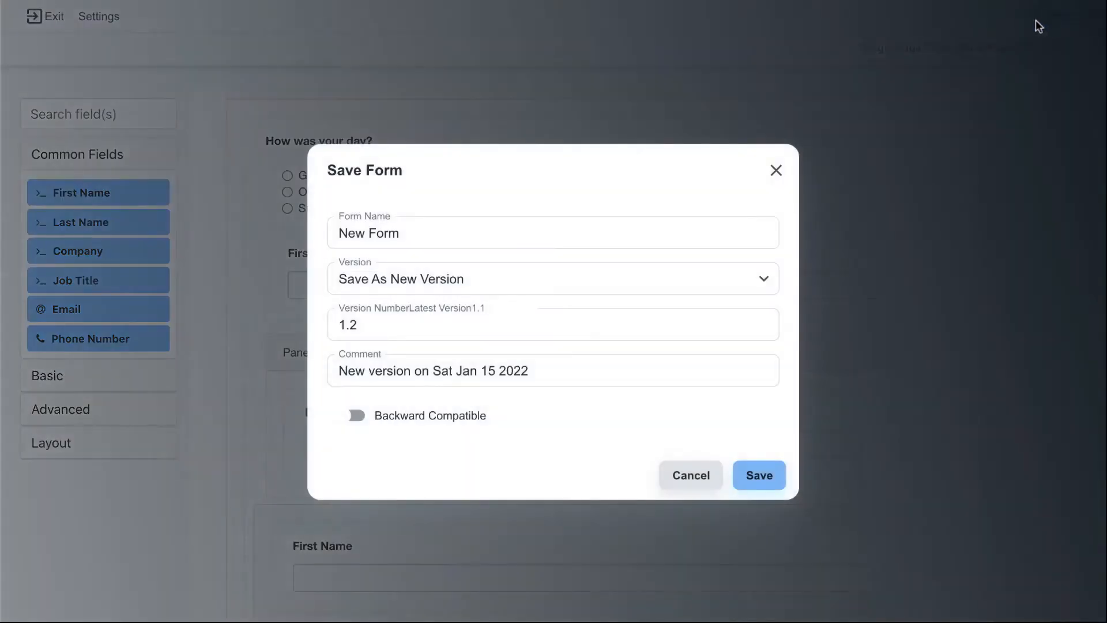
click(745, 465)
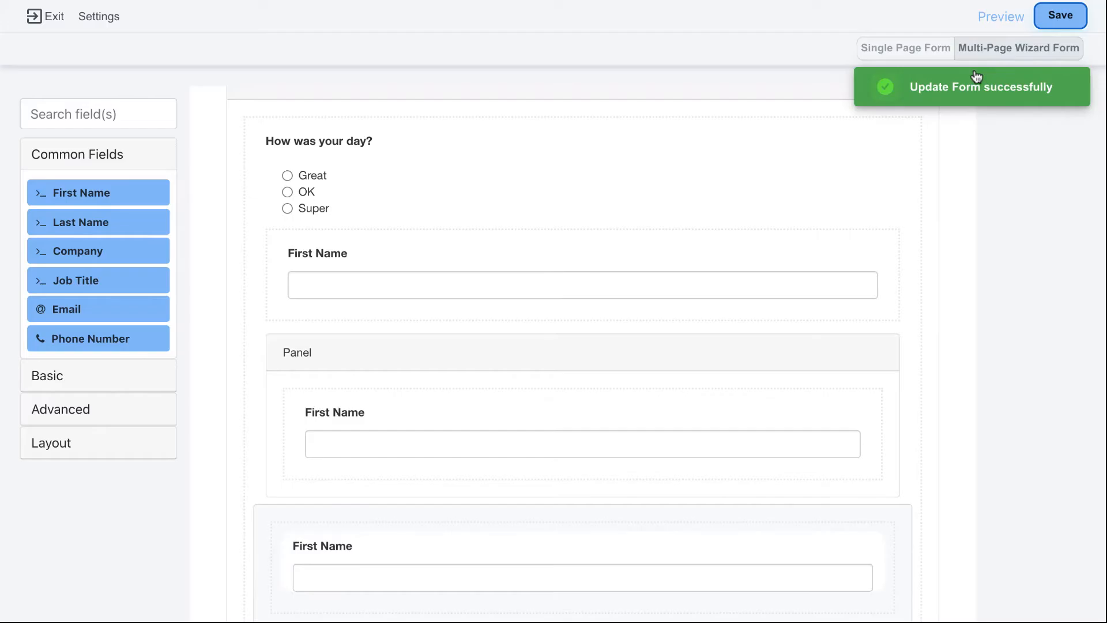
click(988, 17)
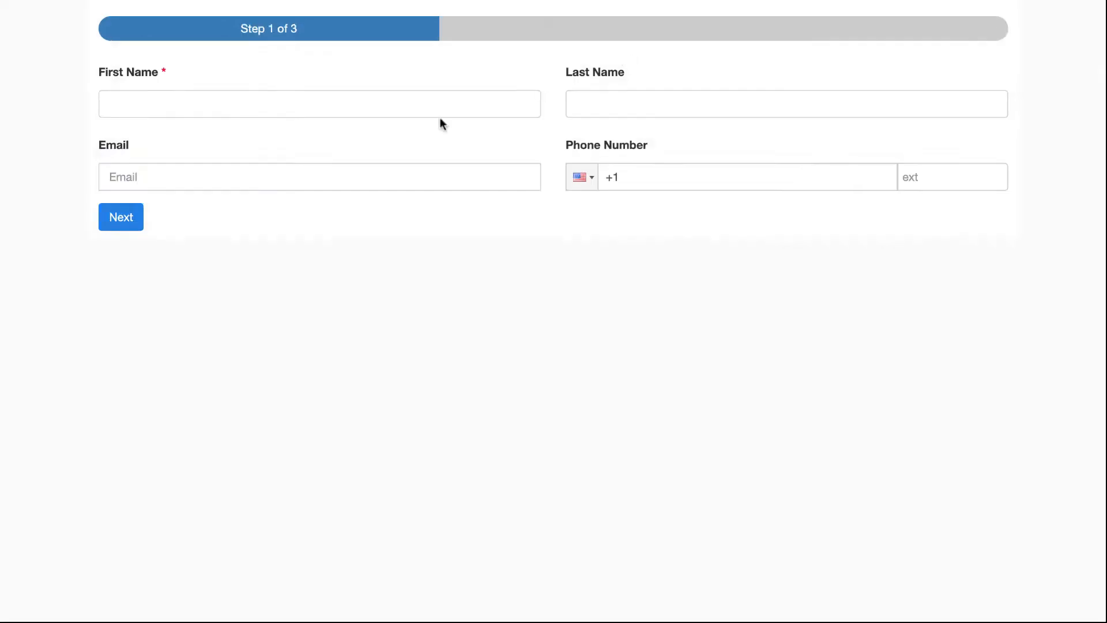
Step: Enter a first name on the preview's first page and advance to the second page
click(292, 106)
text(Jo)
key(Return)
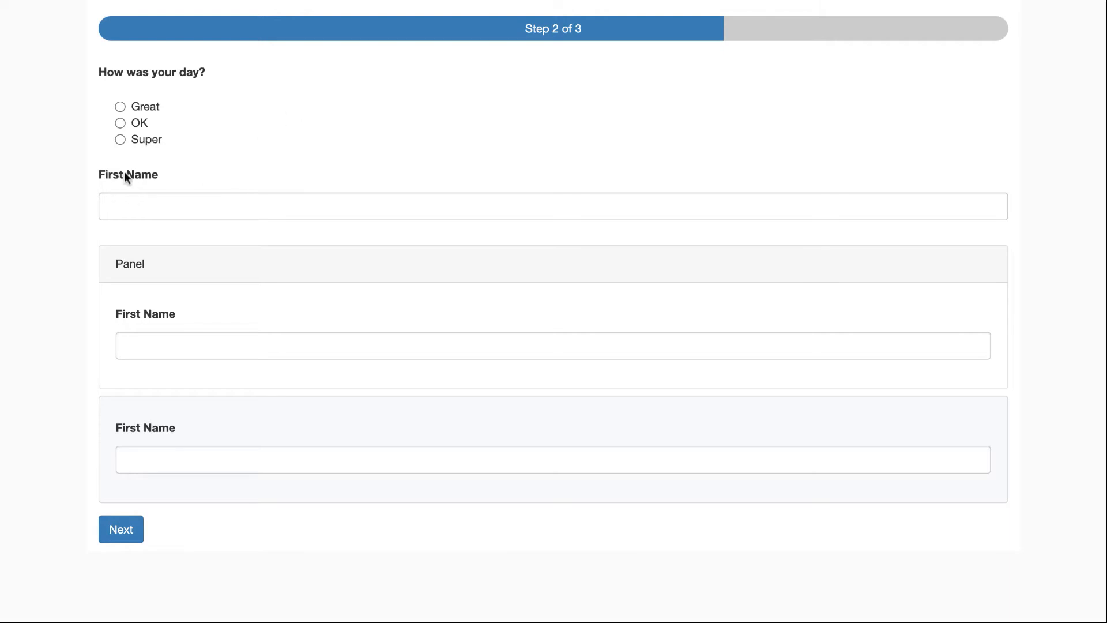
Step: Examine how the field set, panel and well around the First Name fields appear on the previewed Questions page
drag(97, 172, 192, 169)
click(191, 169)
drag(117, 263, 164, 264)
drag(117, 263, 164, 264)
drag(116, 400, 150, 421)
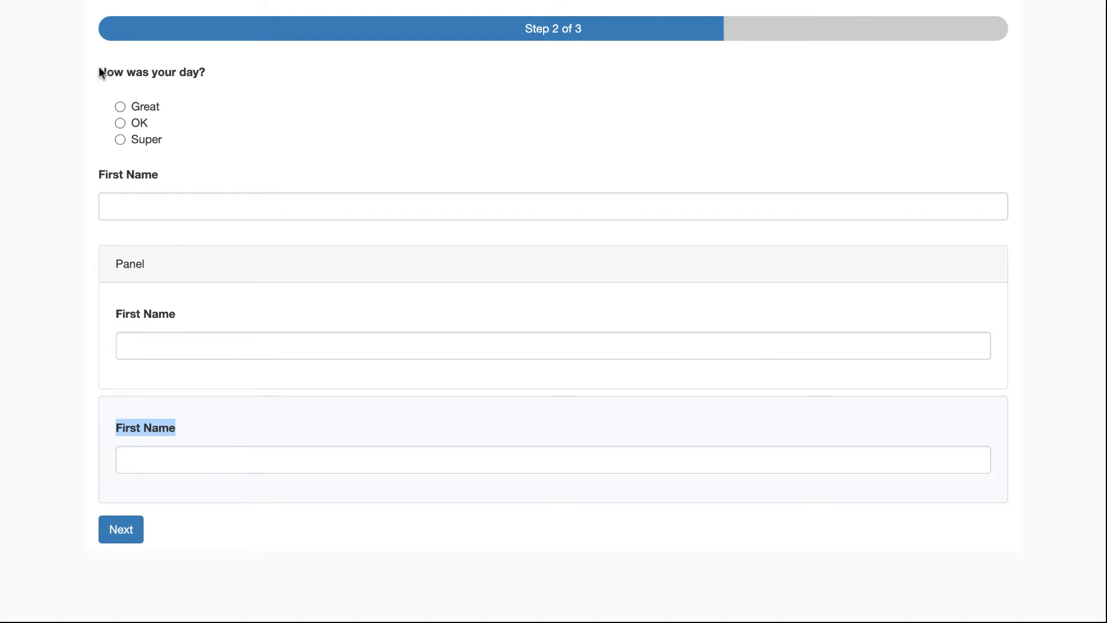
drag(100, 71, 197, 73)
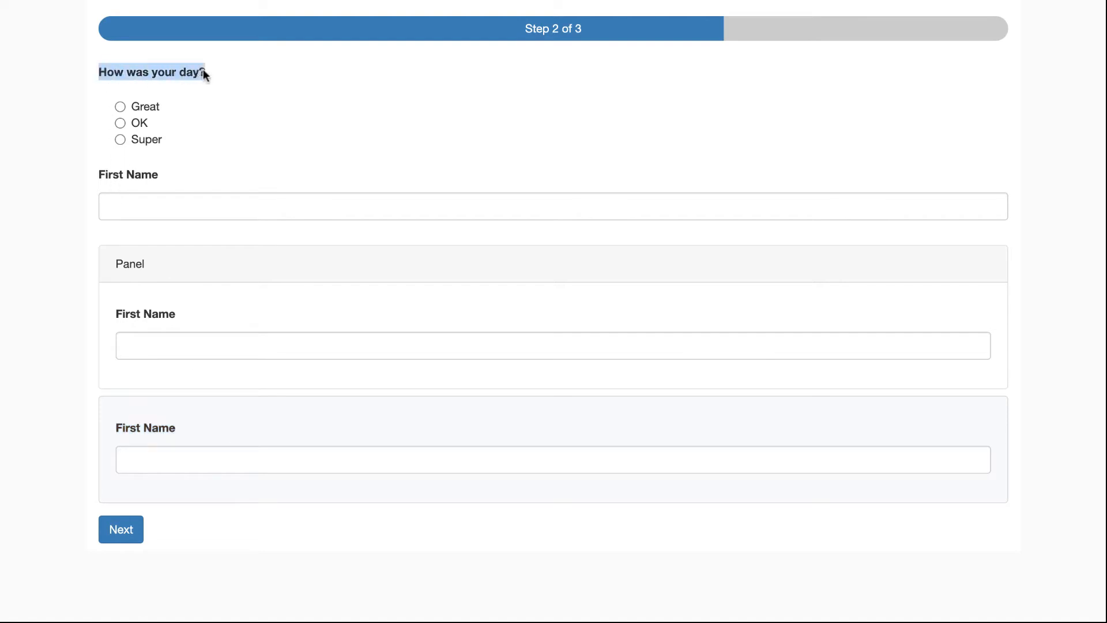
drag(111, 419, 173, 443)
click(111, 422)
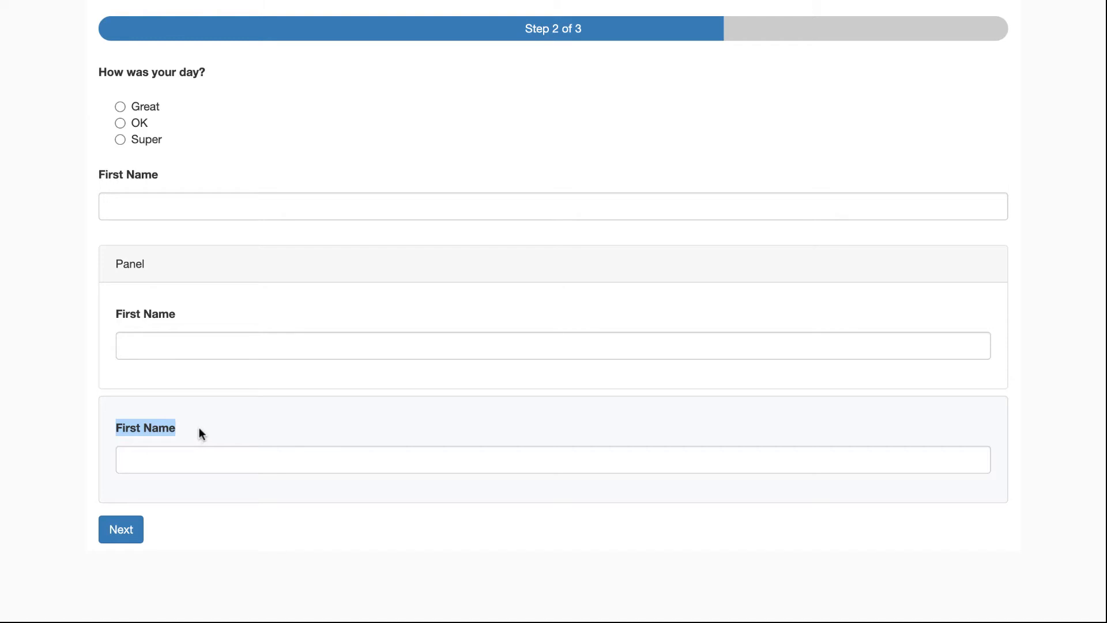
click(198, 425)
drag(117, 412, 209, 431)
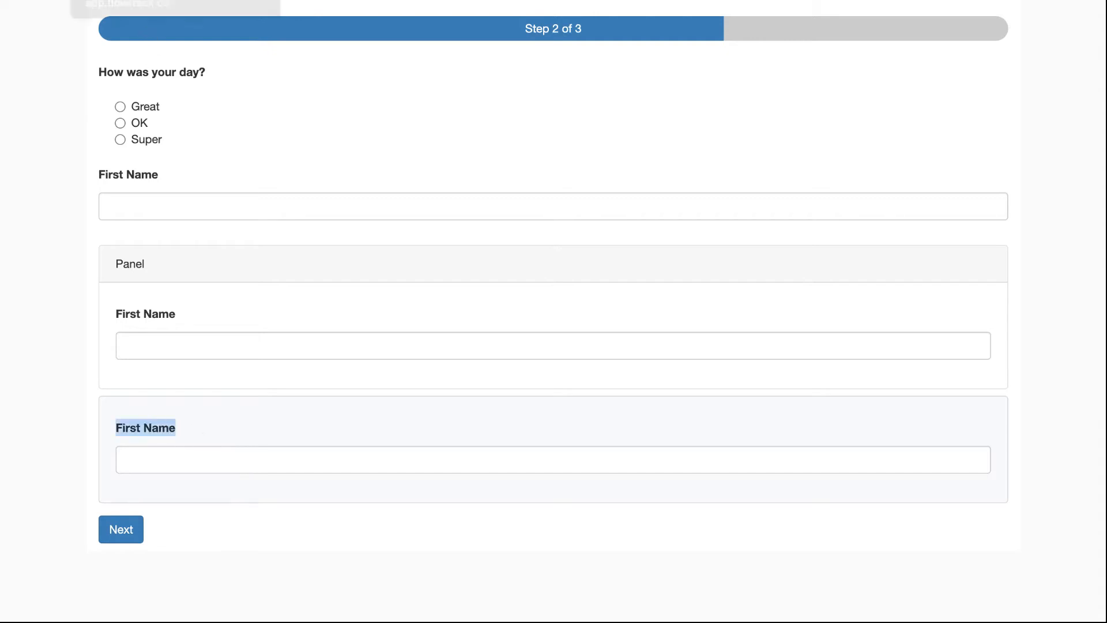
Step: Back in the form editor, remove the First Name field from the well and delete the panel and field set with their contents
click(138, 1)
scroll(452, 383, down, 2)
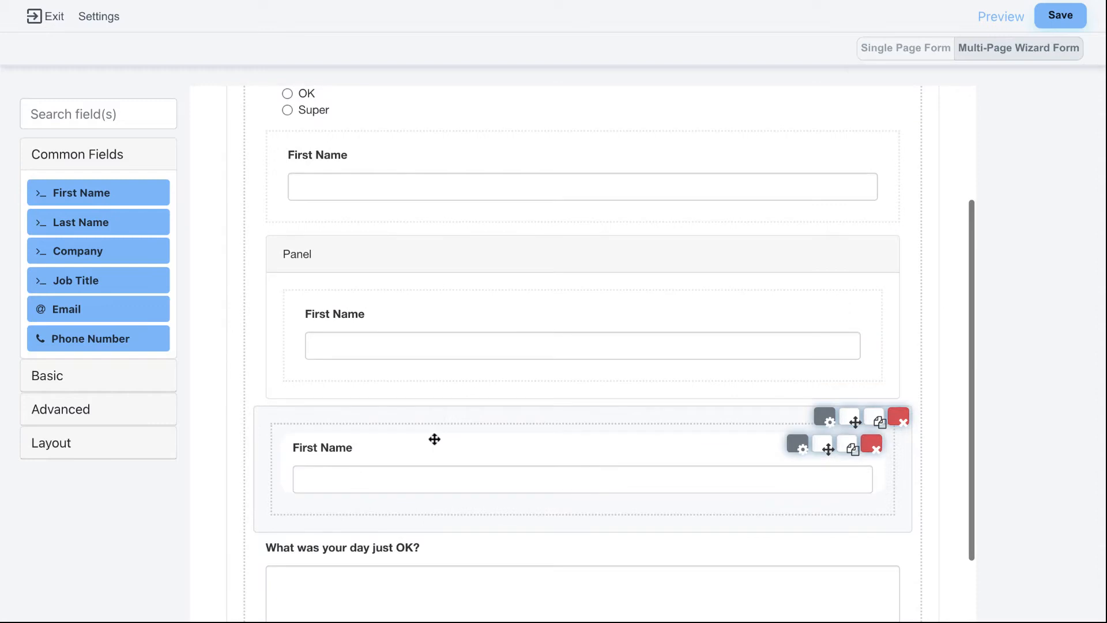
click(872, 445)
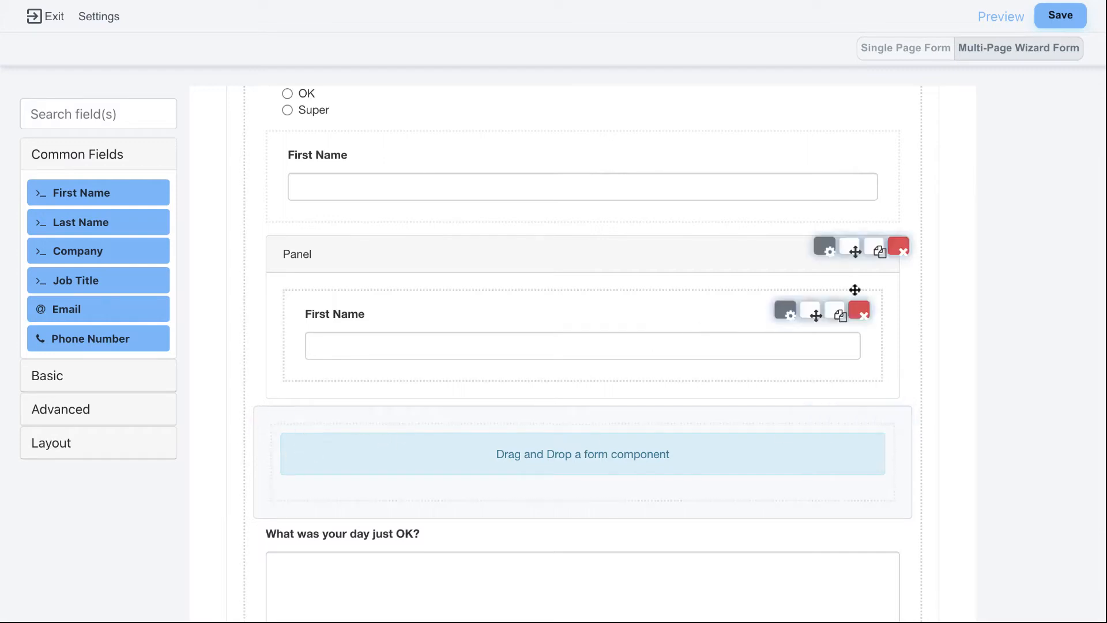
click(899, 246)
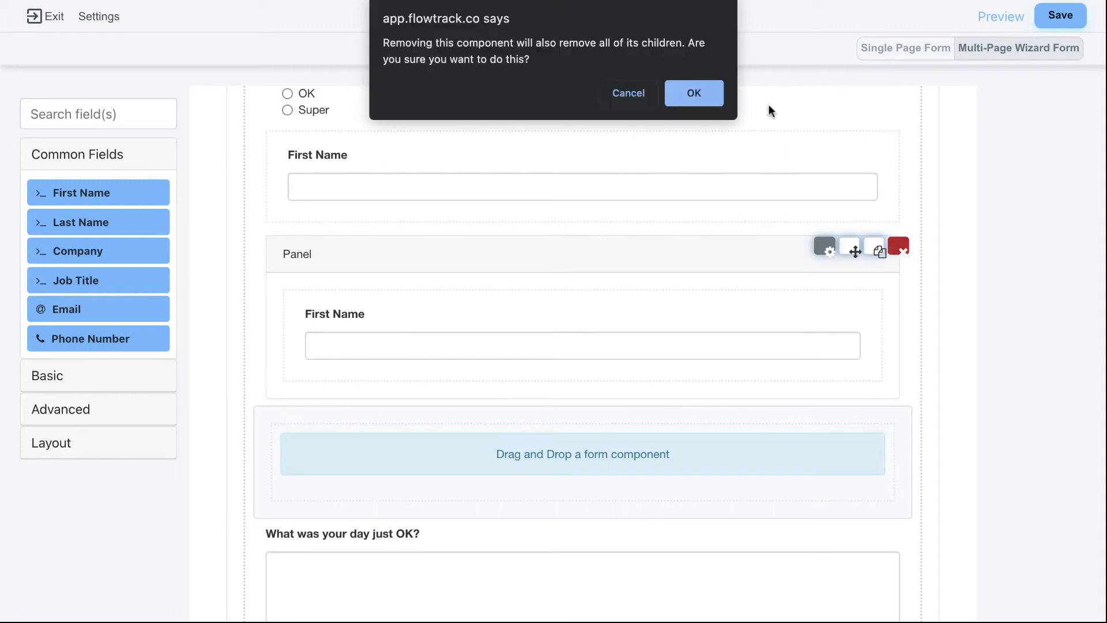
click(692, 94)
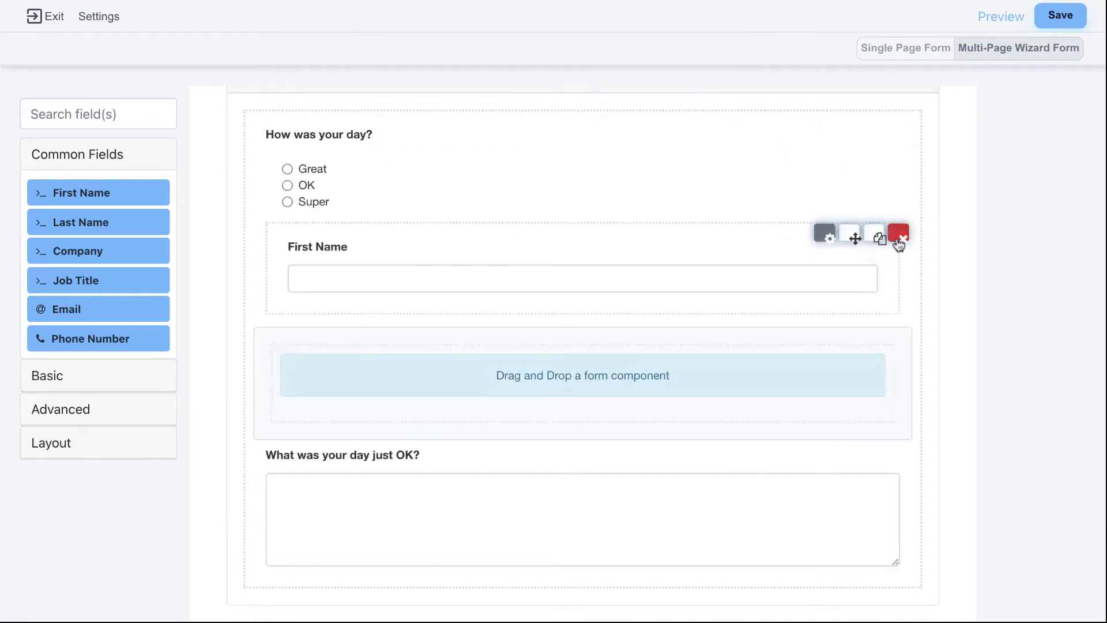
click(898, 236)
click(693, 95)
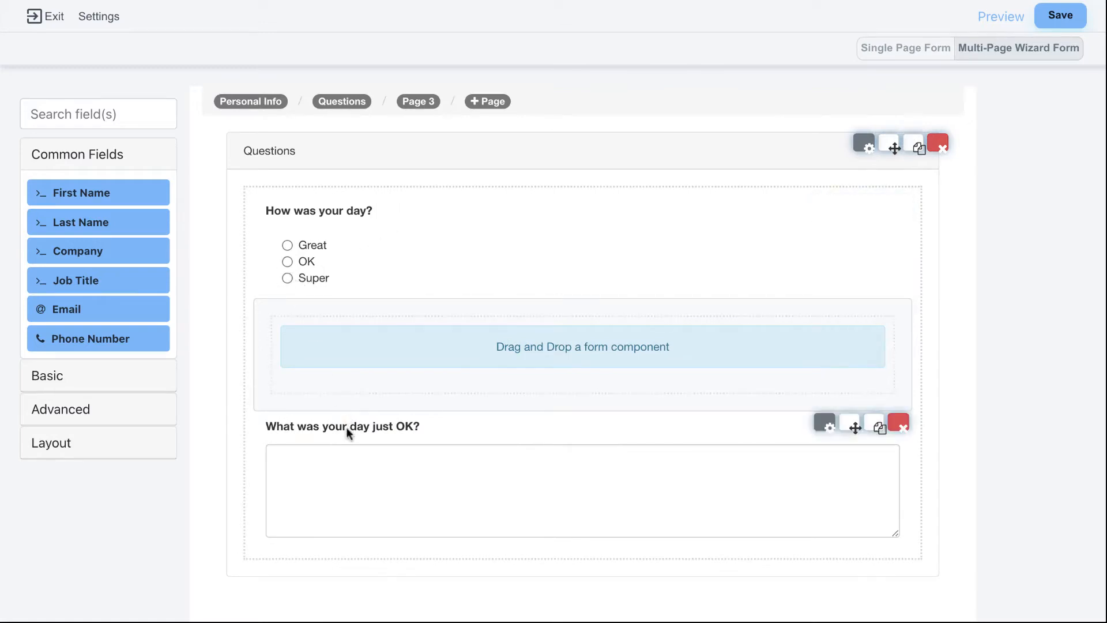
Step: Move the "What was your day just OK?" text area into the well and add a Survey component below it
drag(346, 427, 381, 320)
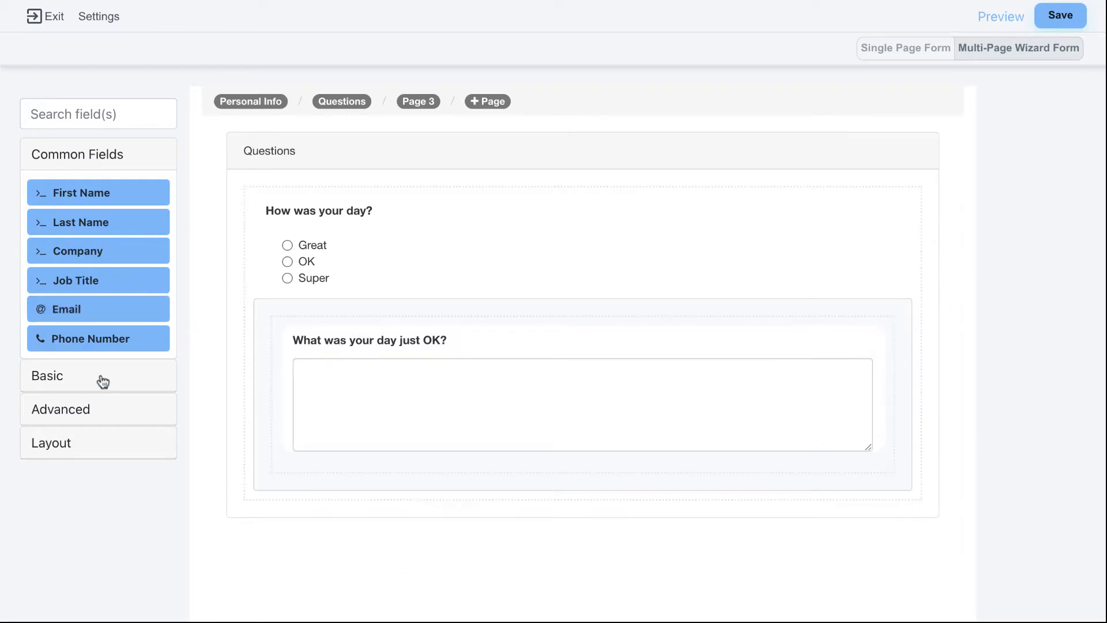
click(109, 115)
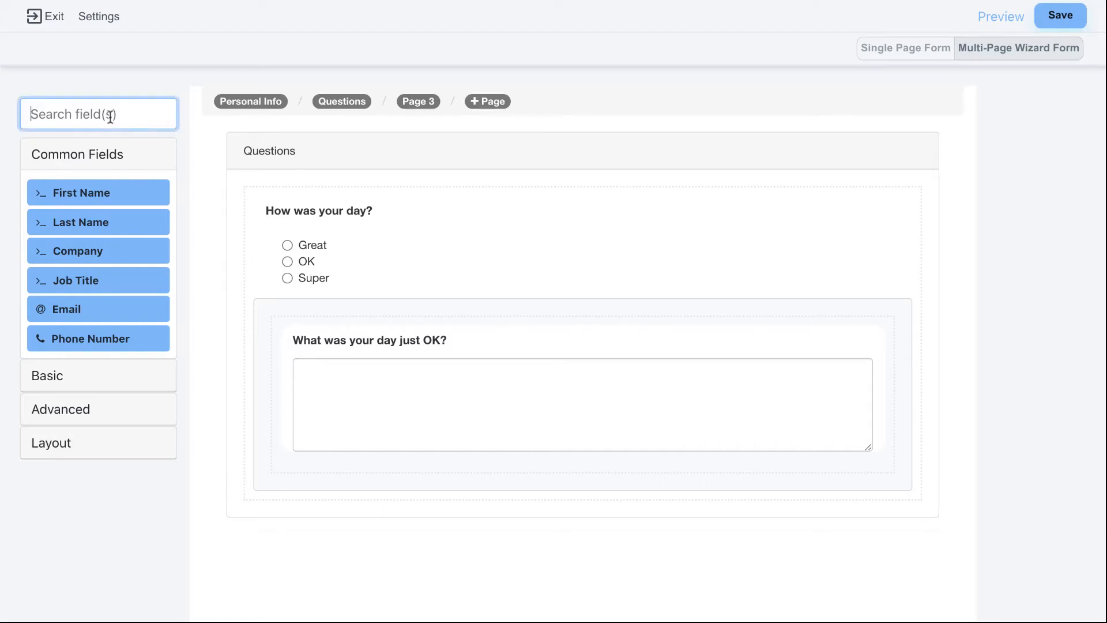
text(sur)
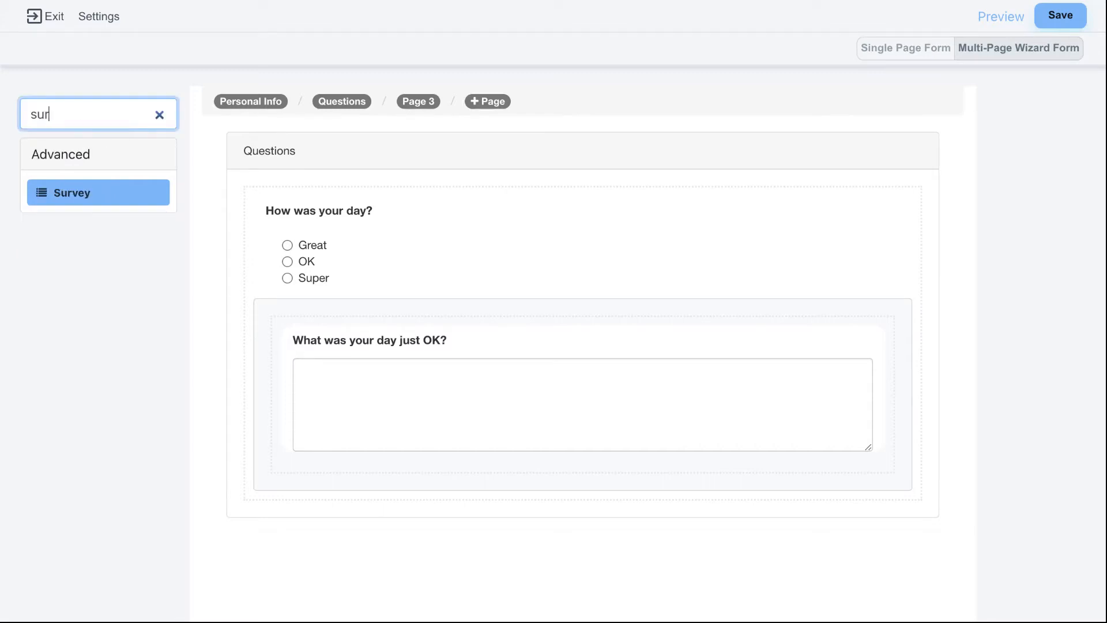
drag(57, 193, 404, 487)
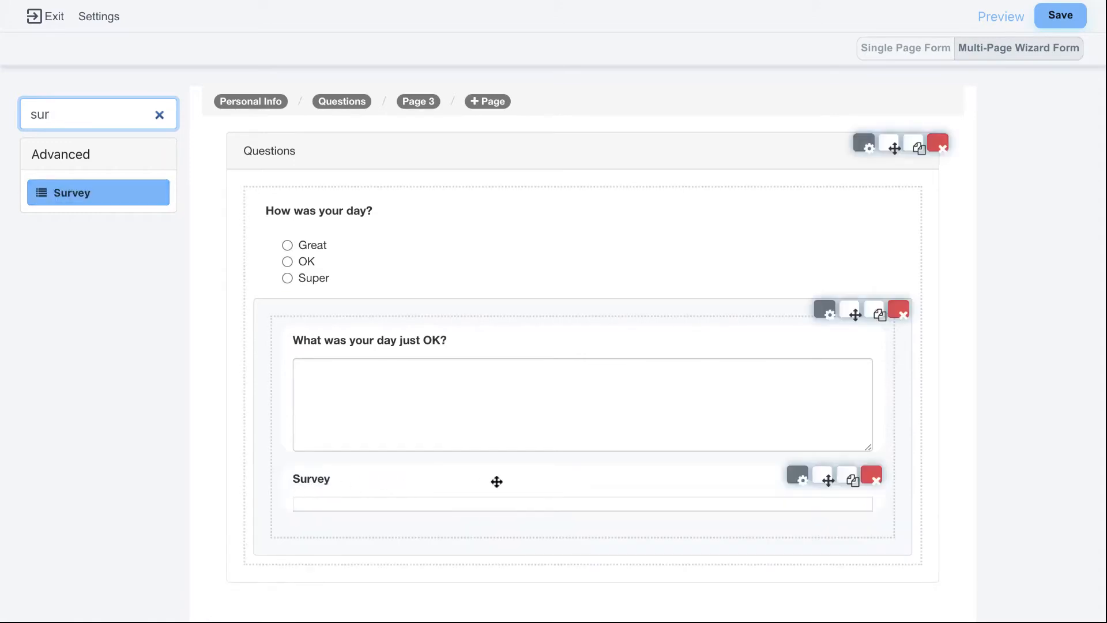
Step: In the Survey component's data settings, label the first question "How Was the service?"
click(798, 478)
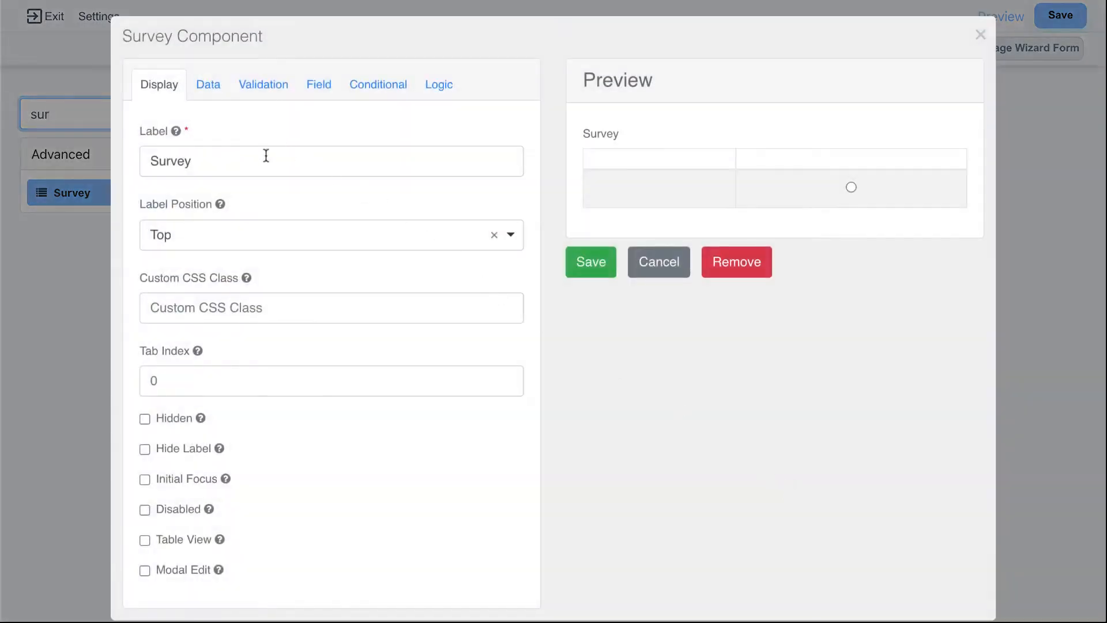
drag(266, 156, 151, 162)
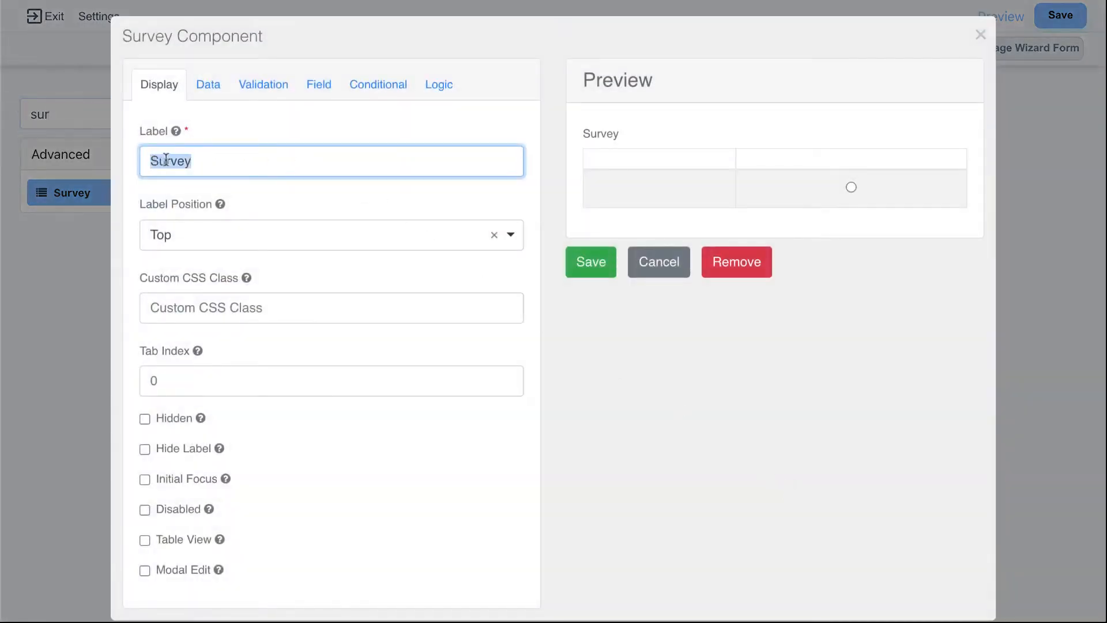
click(208, 93)
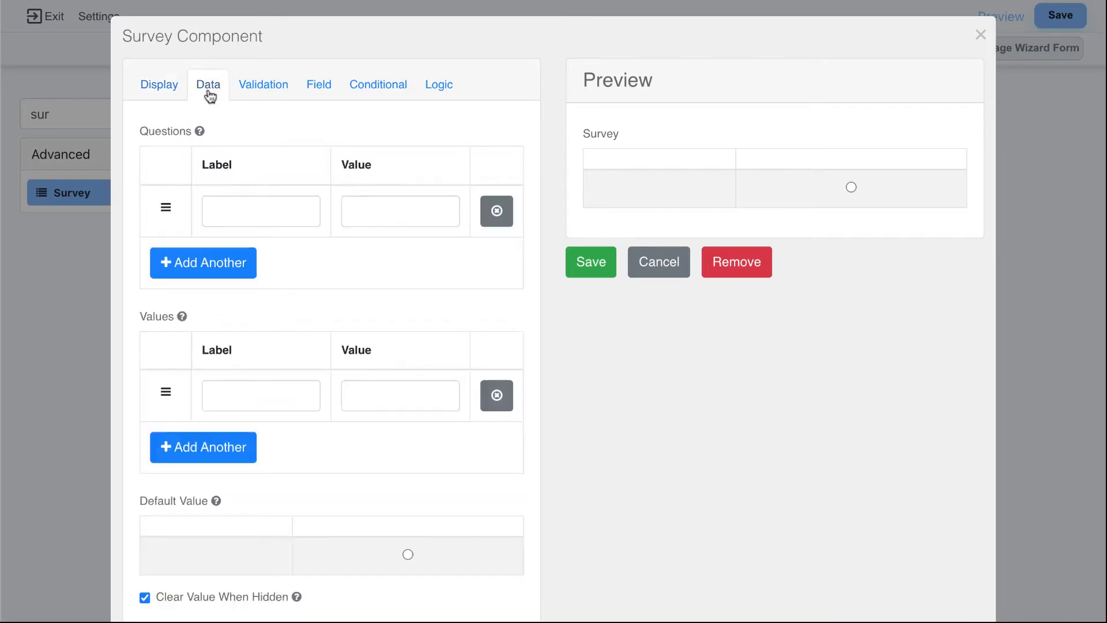
click(231, 209)
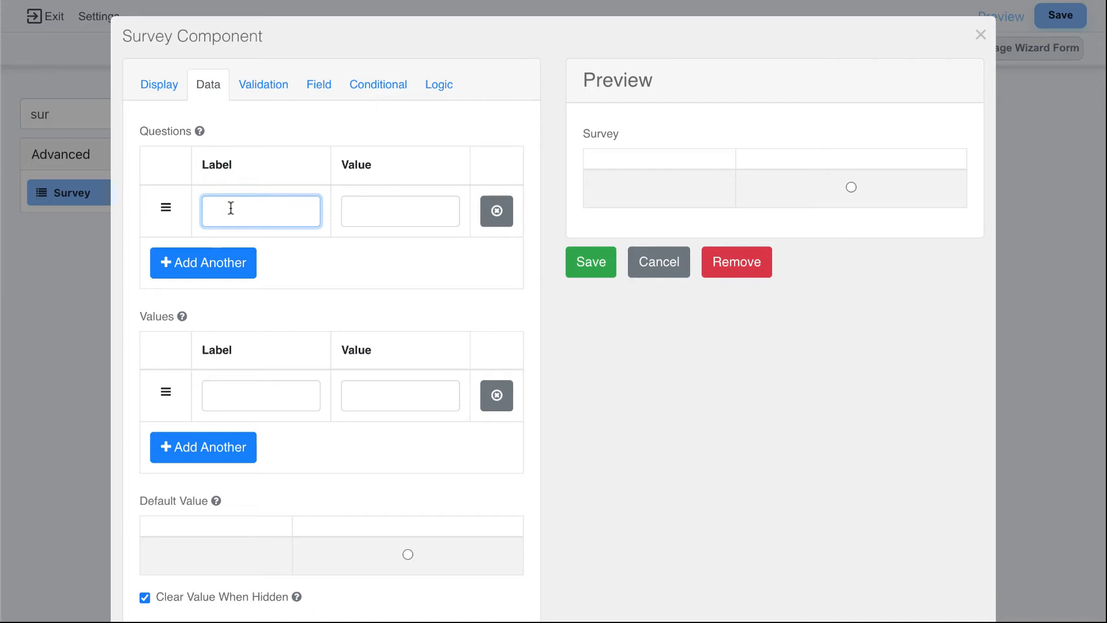
text(How )
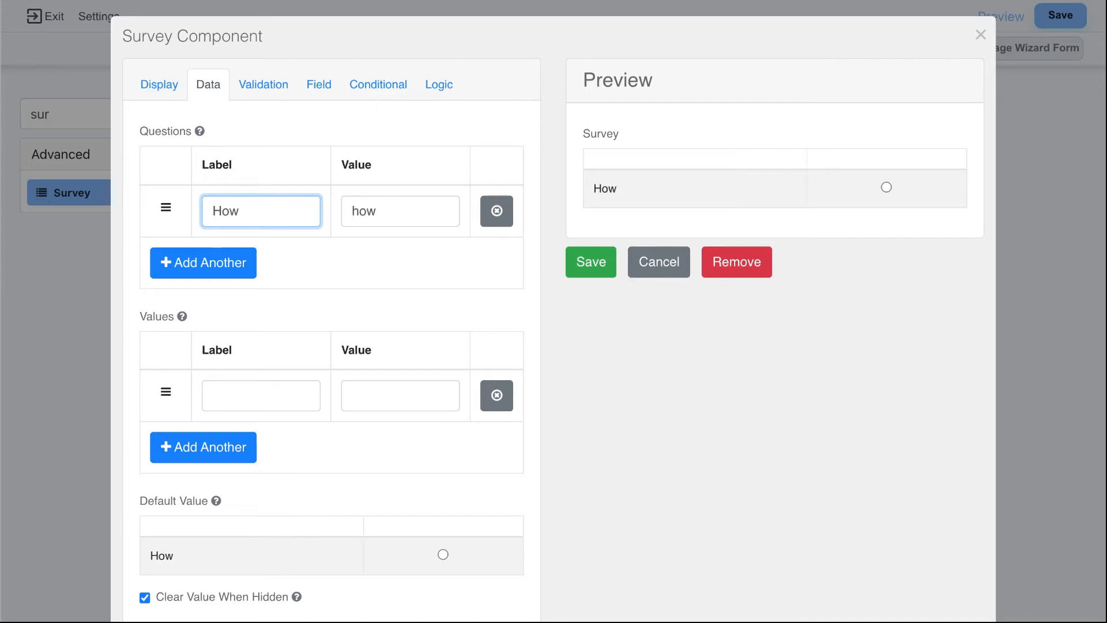
text(Was)
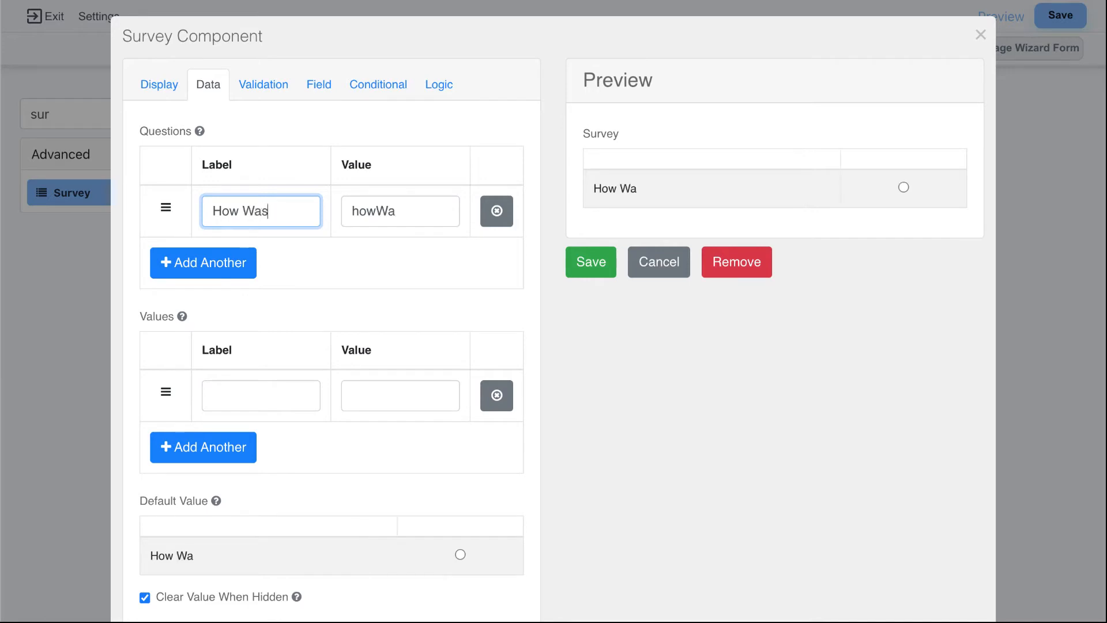
text( the service?)
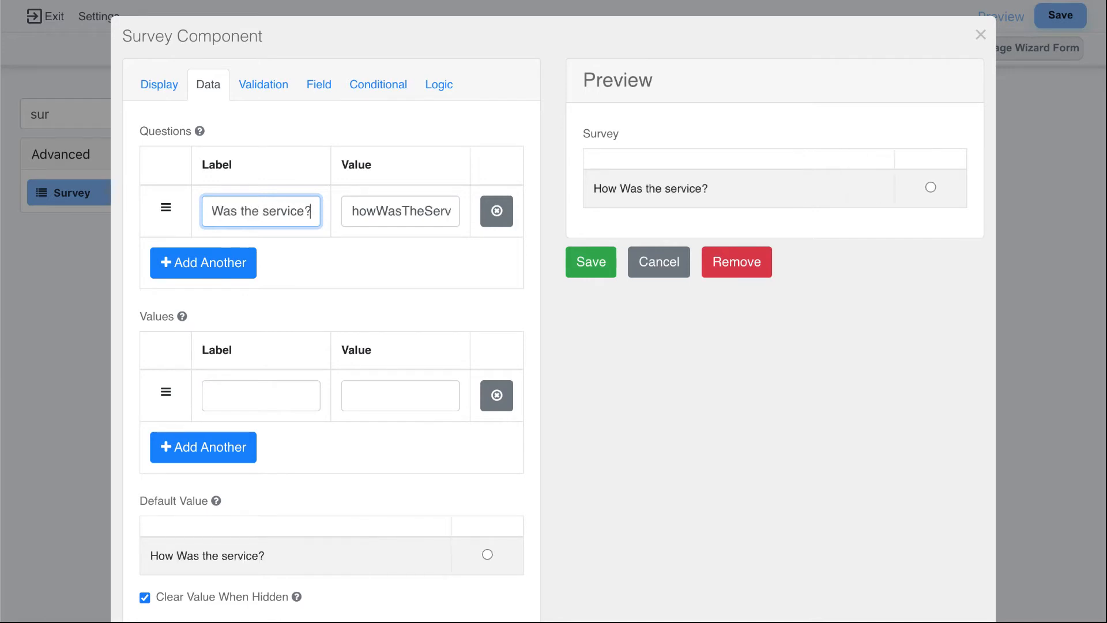
Step: Add a second survey question labelled "How was the weather?"
click(213, 263)
click(233, 261)
text(Who)
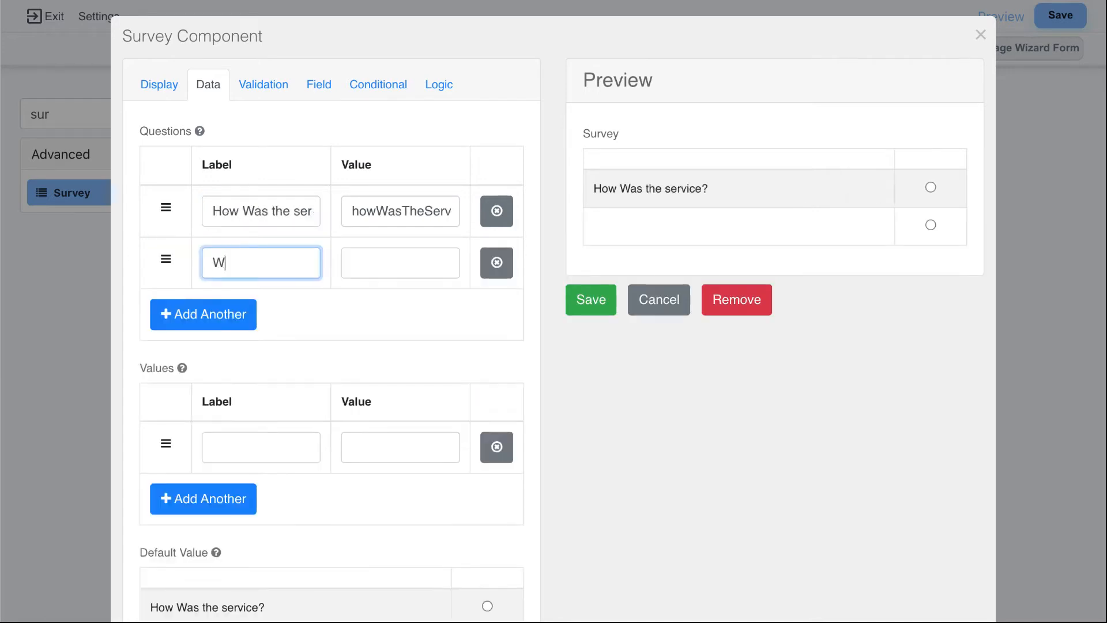
key(BackSpace)
key(BackSpace)
key(BackSpace)
text(How was the weather?)
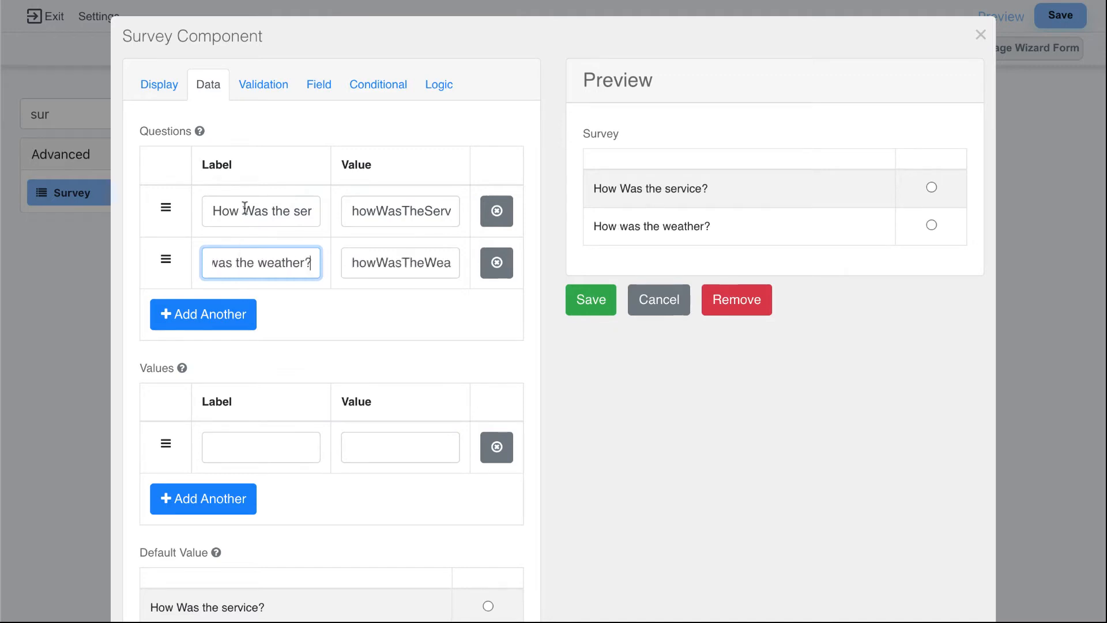
Step: Add the survey answer values OK, Great and Super, and save the Survey component
click(246, 442)
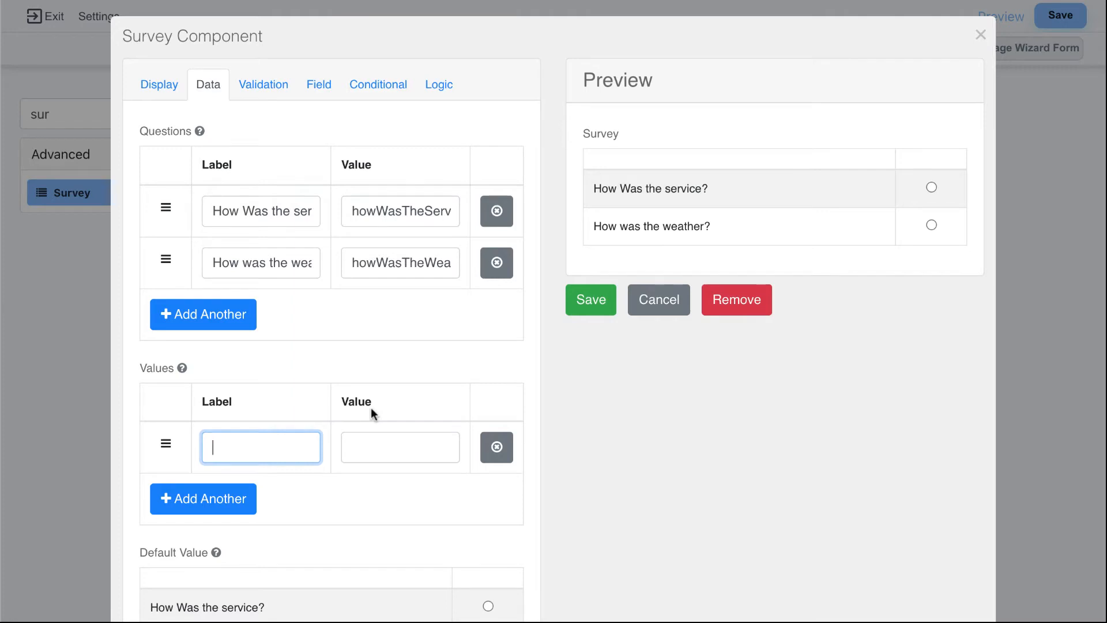
text(OK)
click(254, 490)
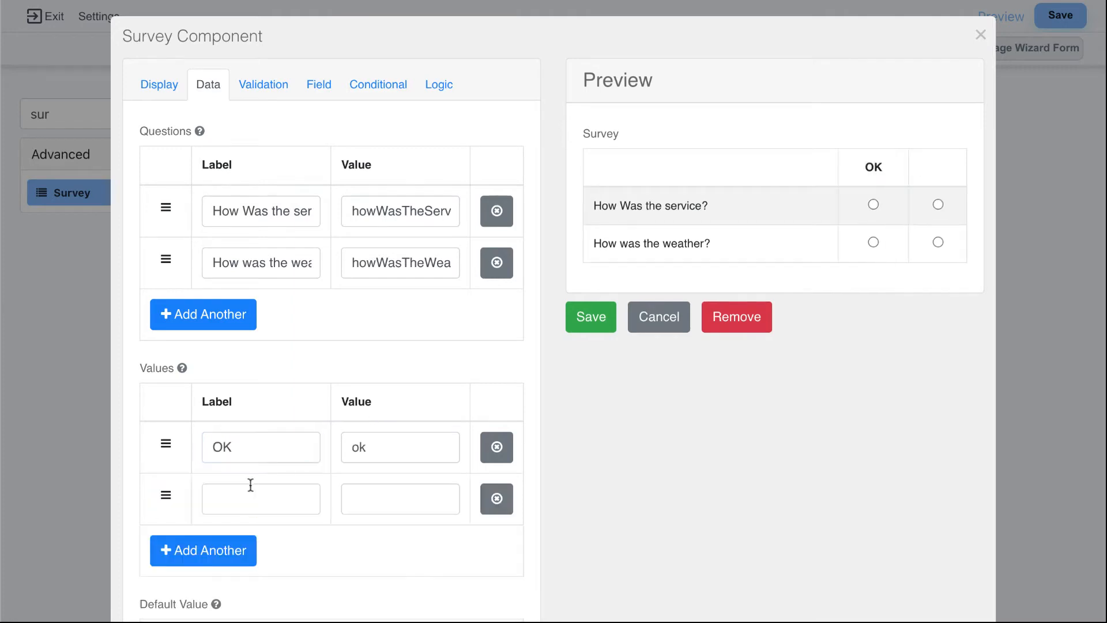
click(234, 494)
text(Great)
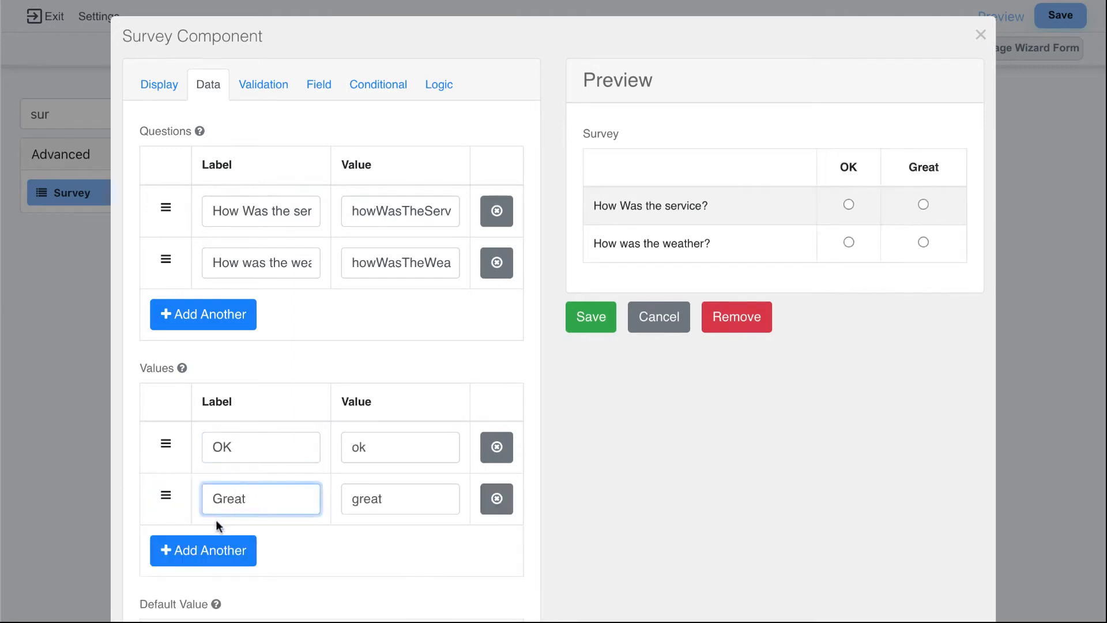
click(226, 550)
click(234, 550)
text(Super)
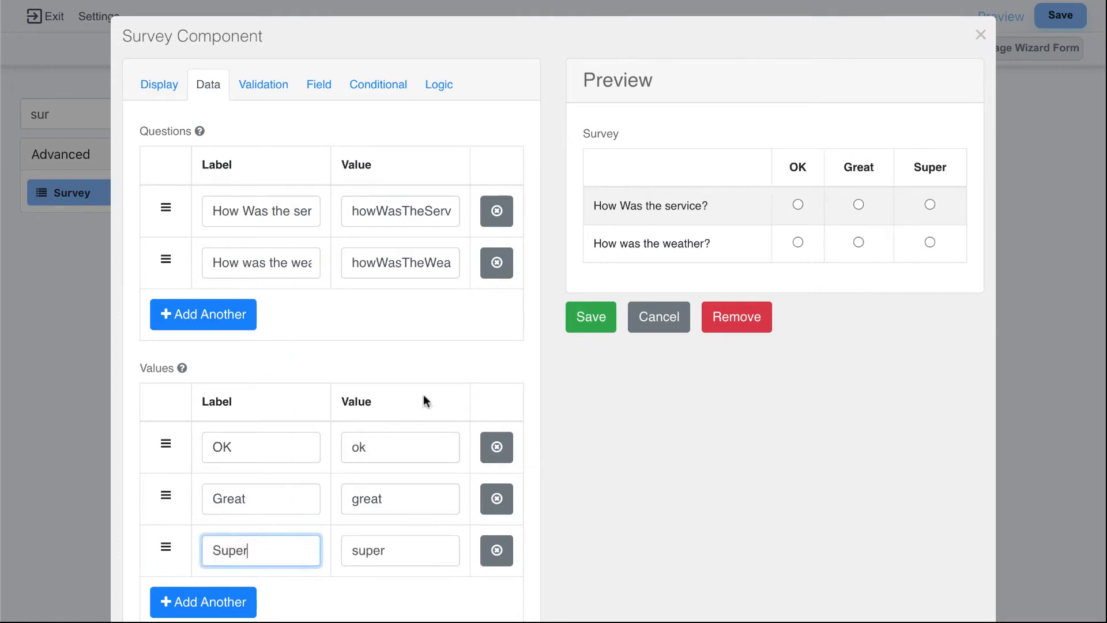
scroll(423, 394, down, 1)
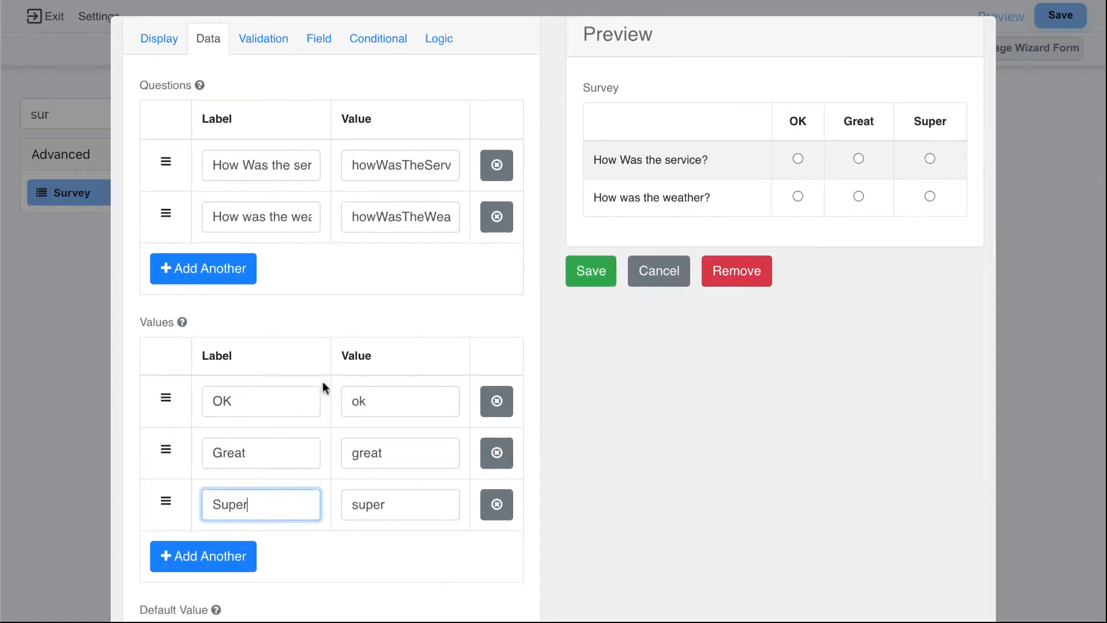
scroll(323, 386, down, 4)
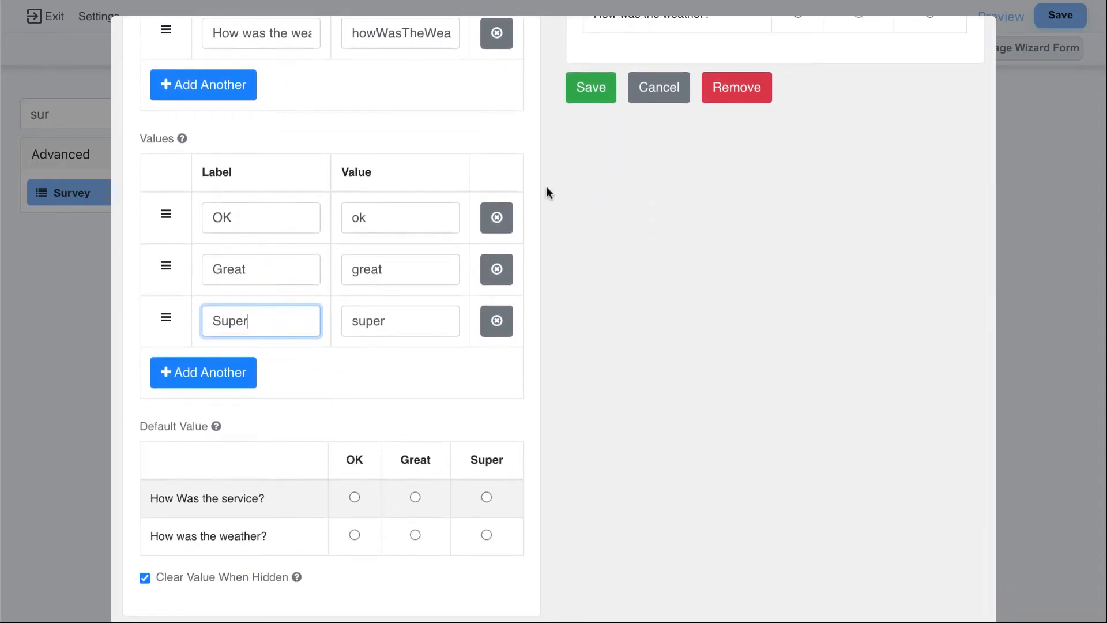
click(589, 90)
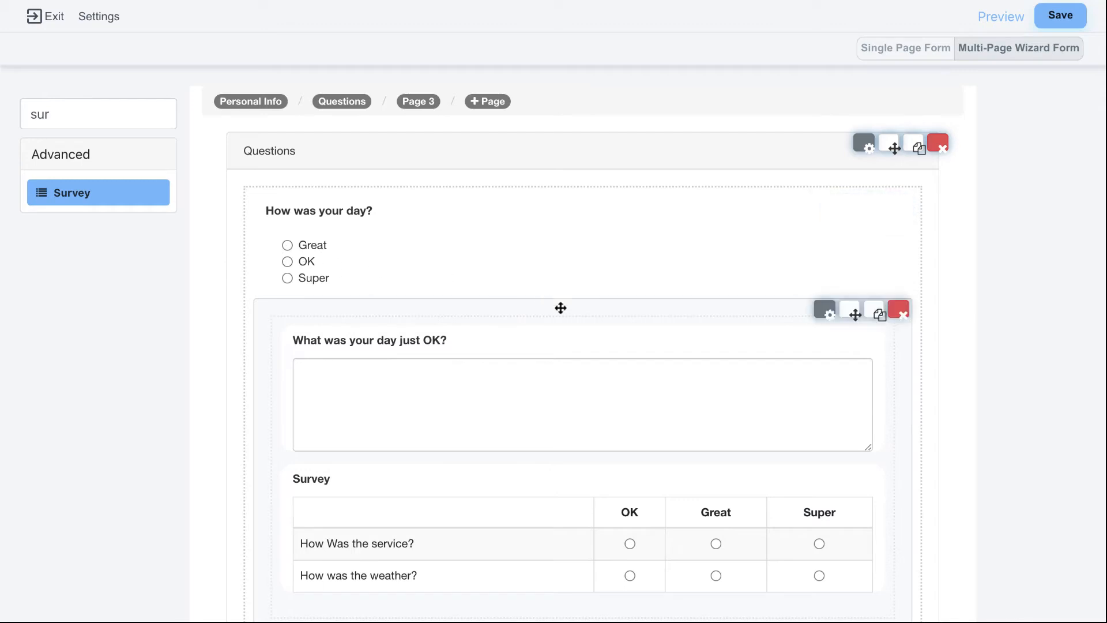
Step: Set the well's simple condition to display True when "How was your day? (radio)" has the value ok, and try saving the component
click(827, 314)
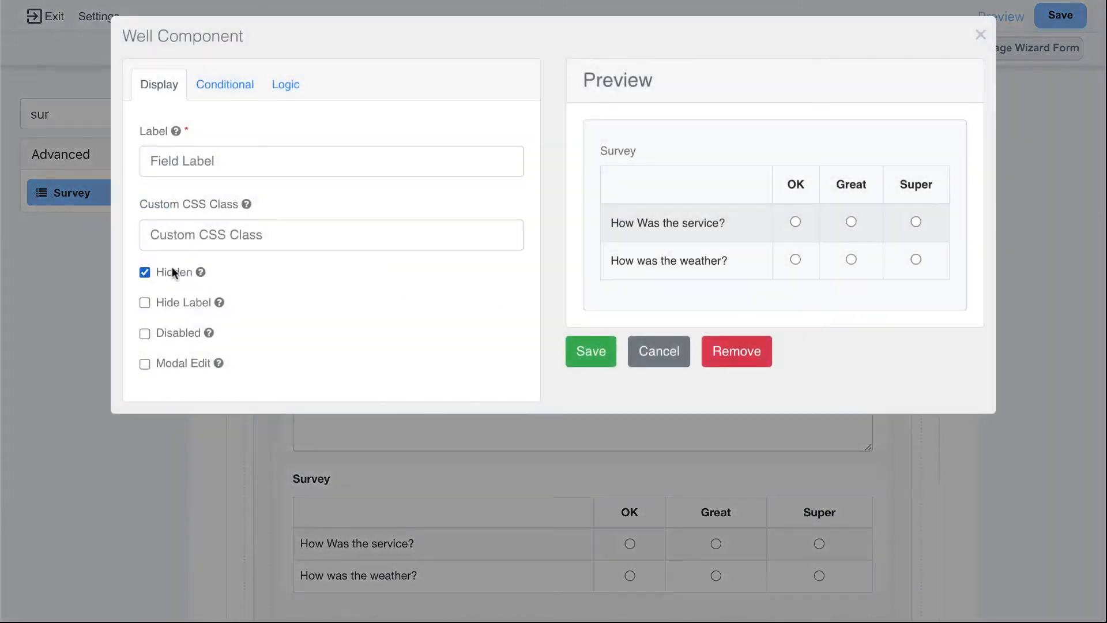
click(237, 95)
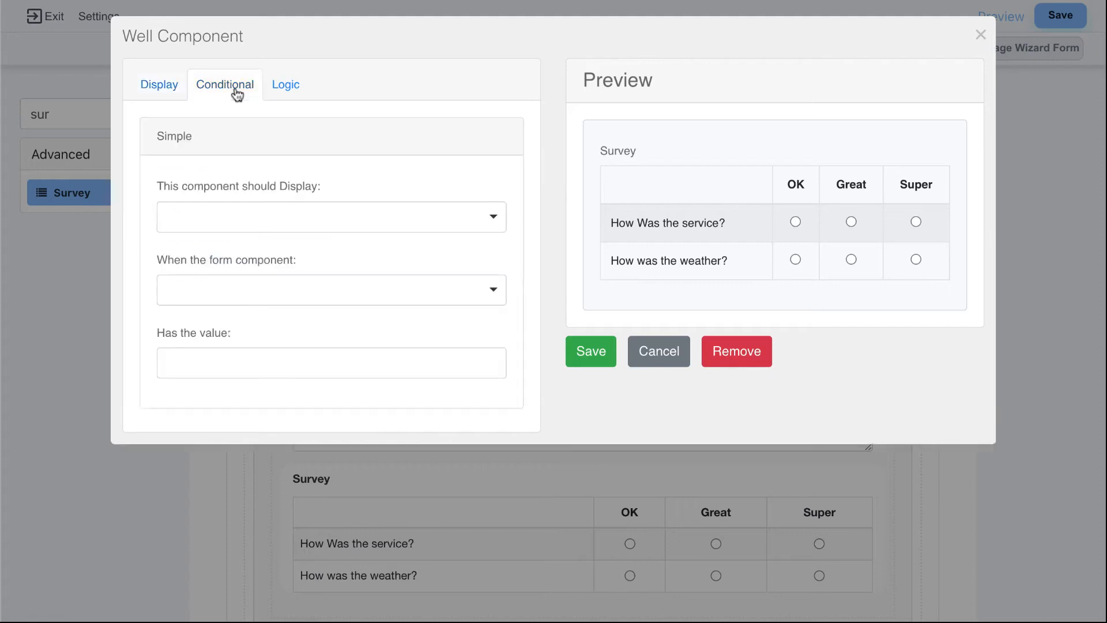
click(227, 222)
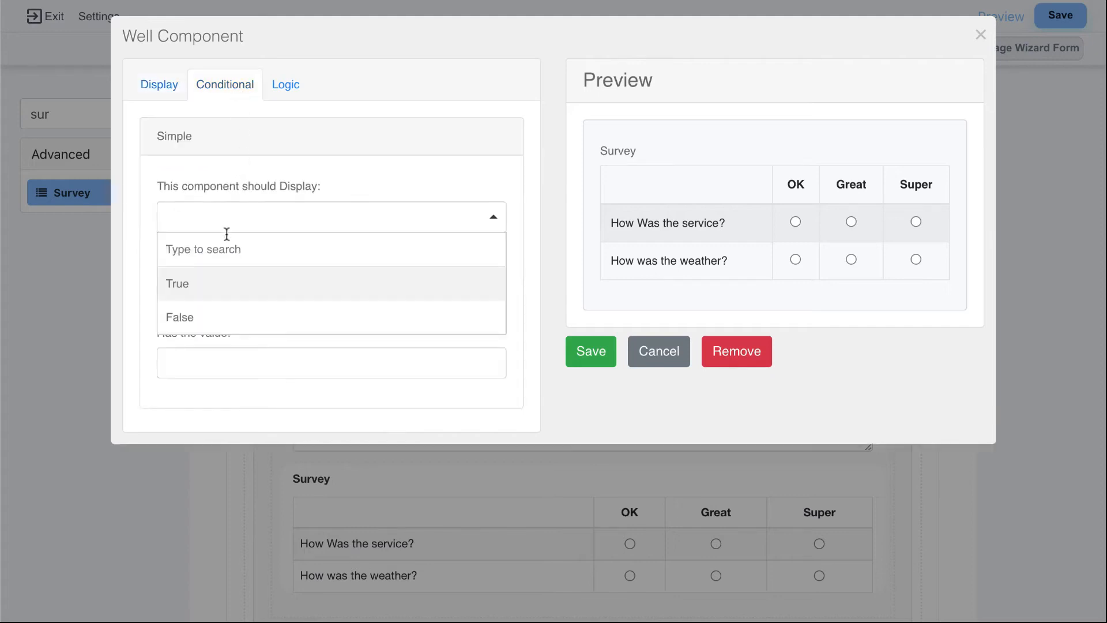
click(215, 287)
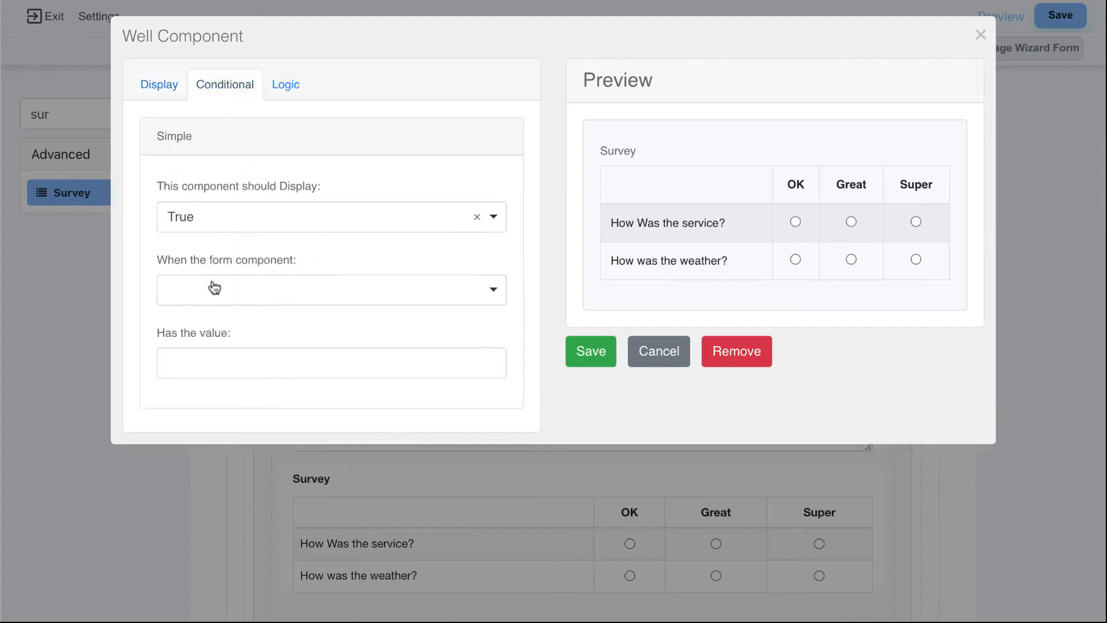
click(241, 297)
text(ra)
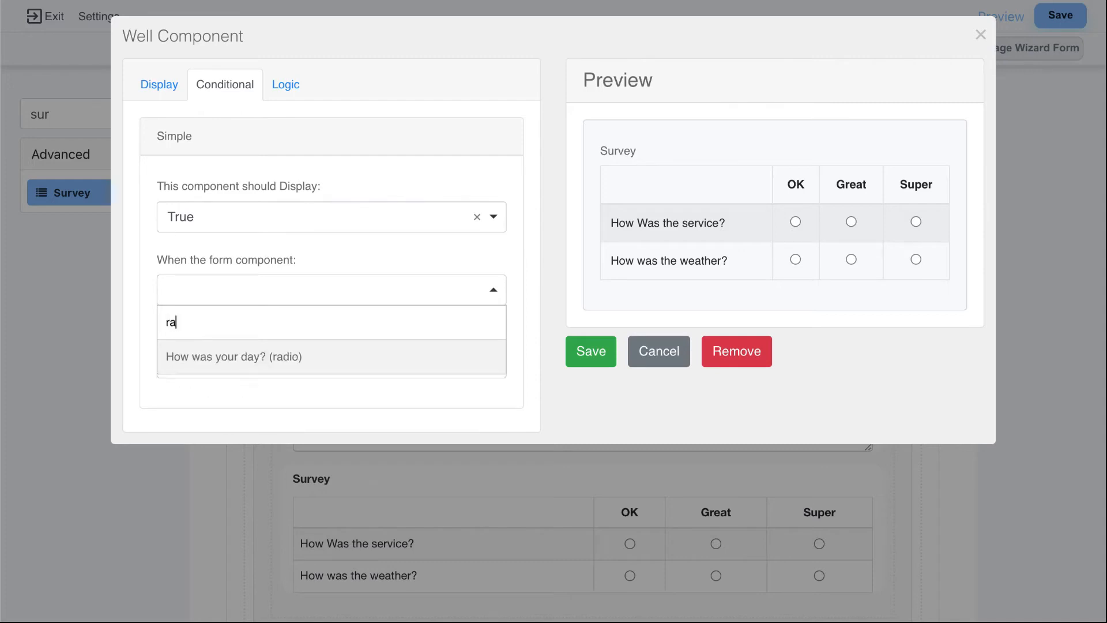
click(233, 353)
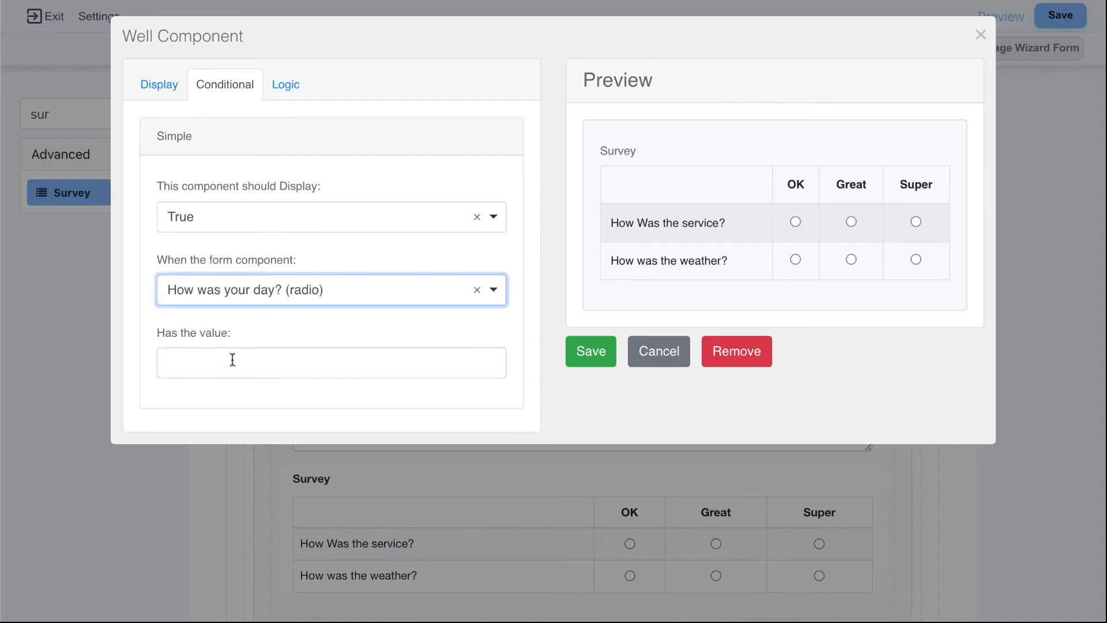
click(232, 359)
text(ok)
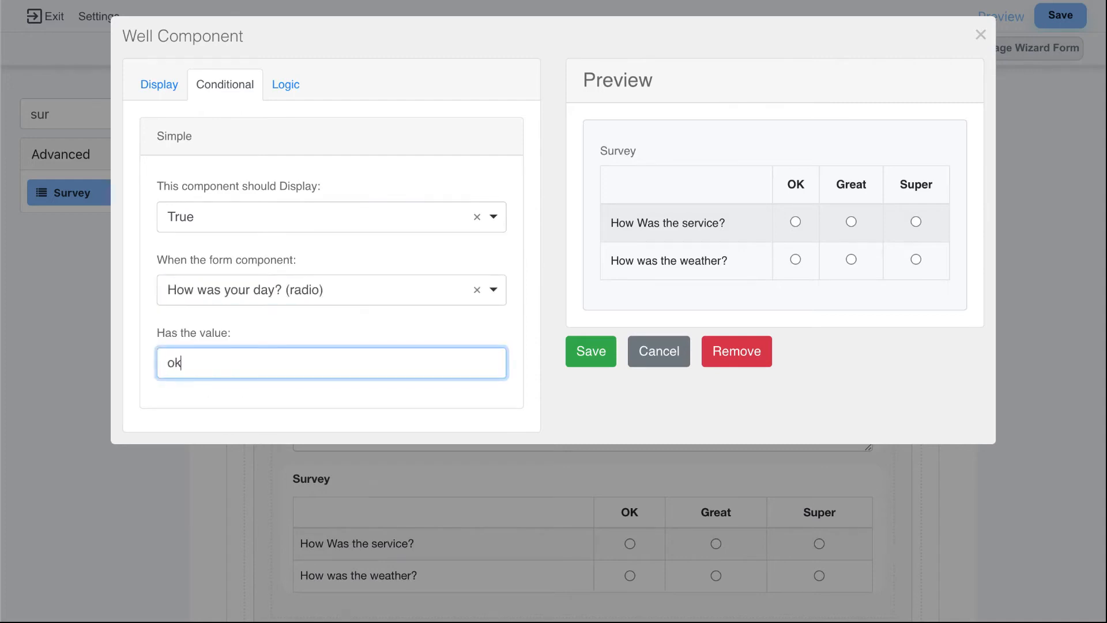
click(575, 354)
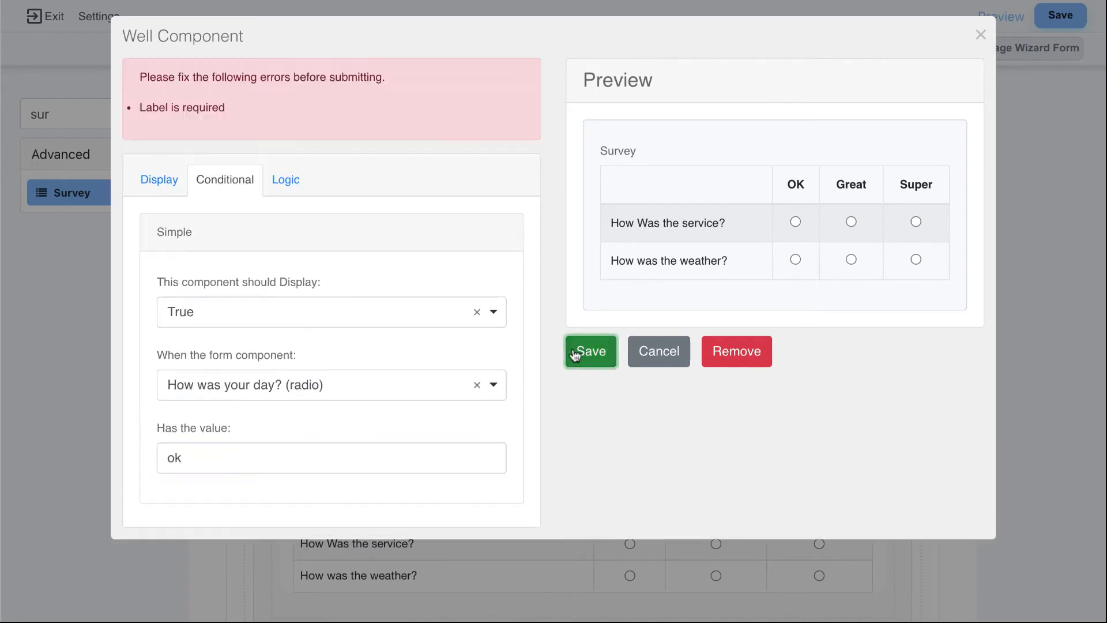
Step: Label the well "survery Group", then save the component and the form
click(162, 183)
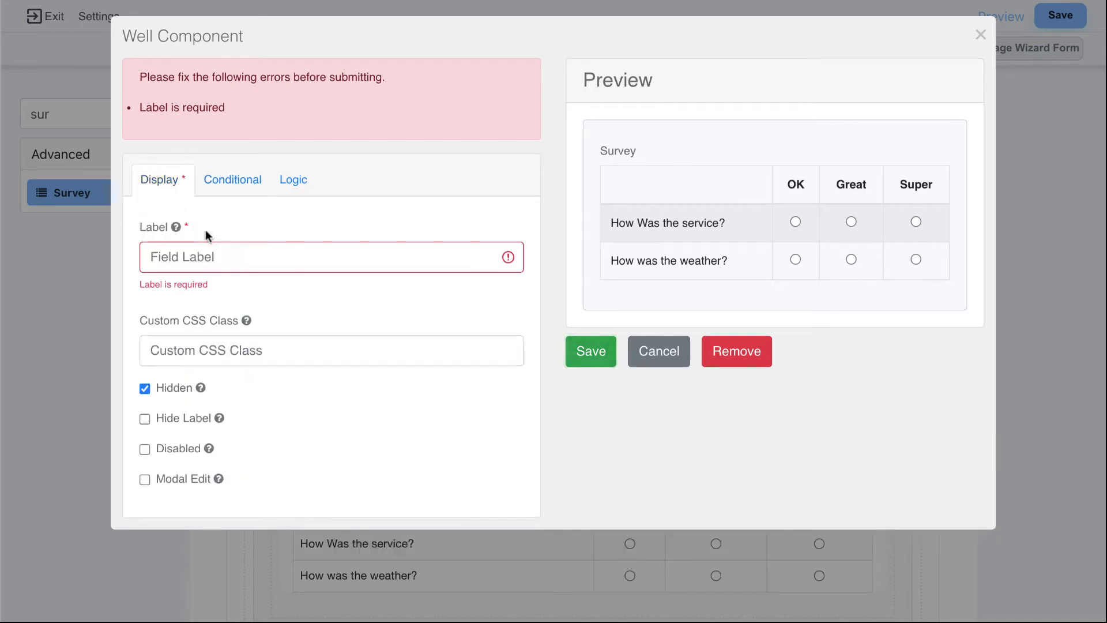
click(213, 253)
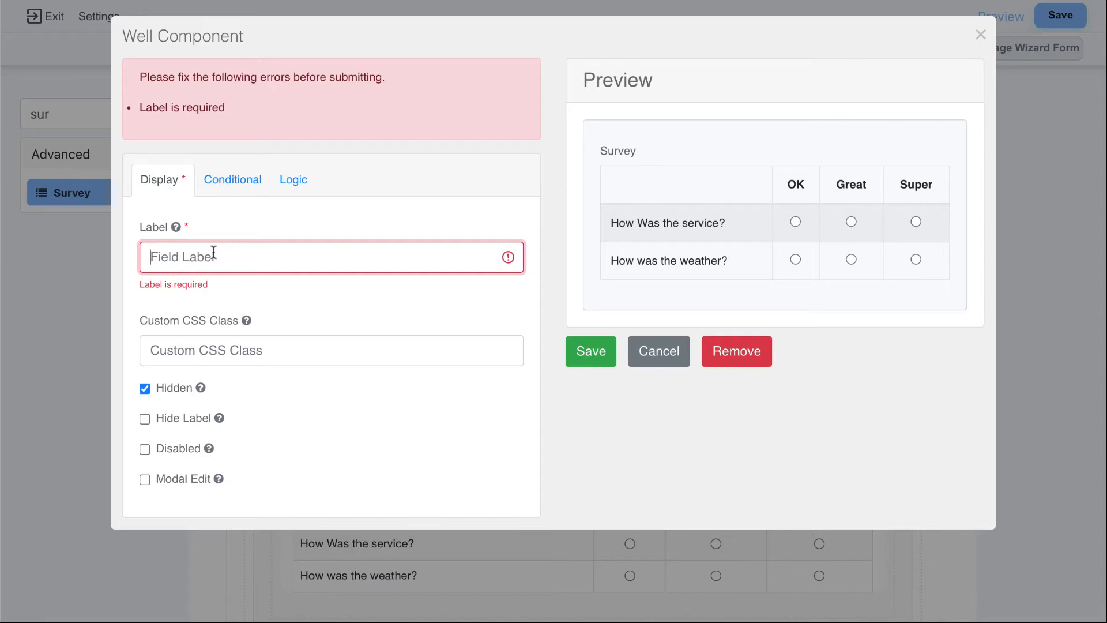
text(survery)
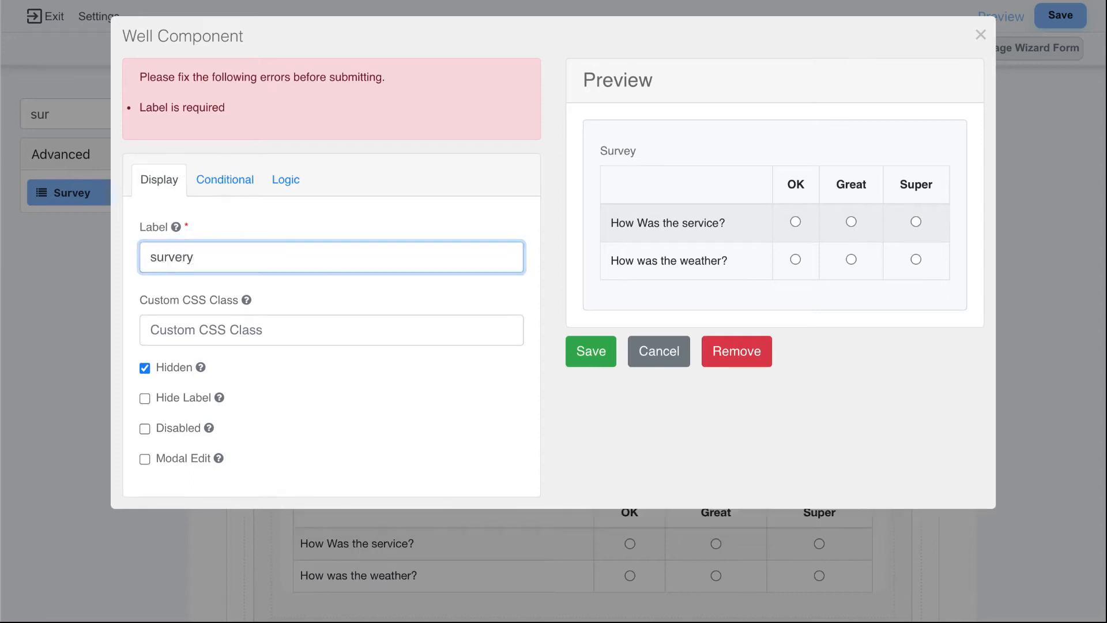
text(Group)
click(588, 350)
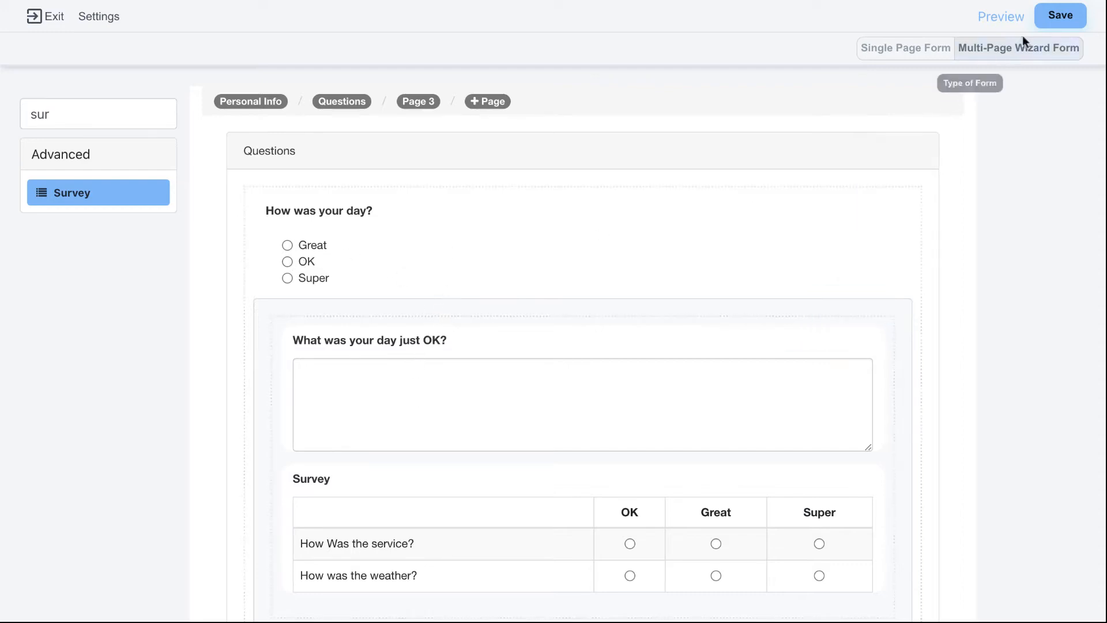
click(1058, 17)
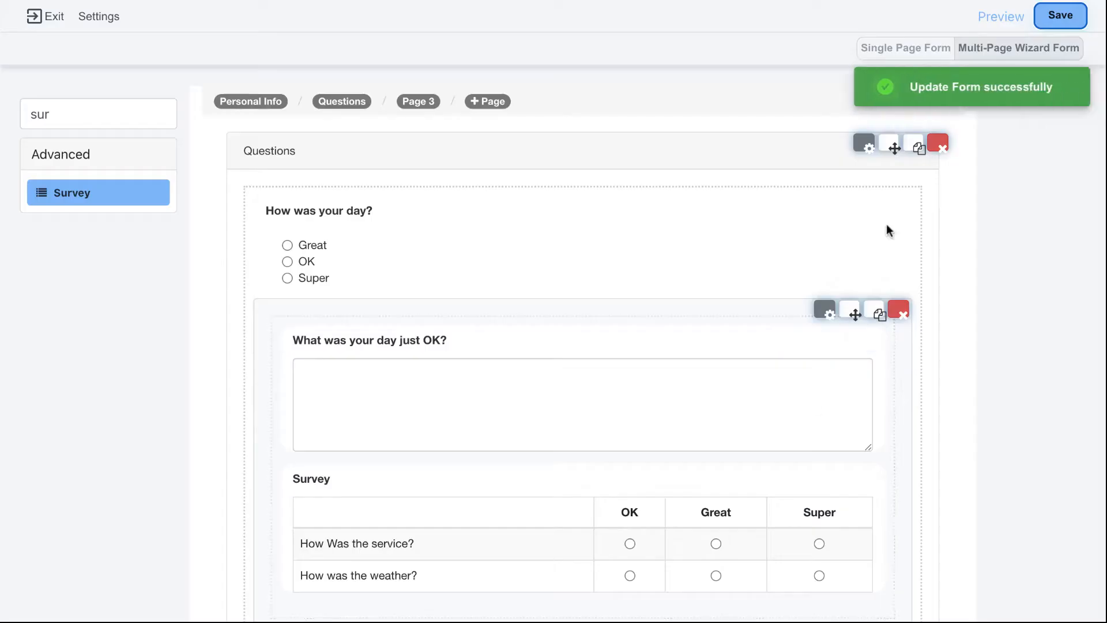
Step: Preview the form, enter a first name on the first page and advance to the second page
click(1007, 16)
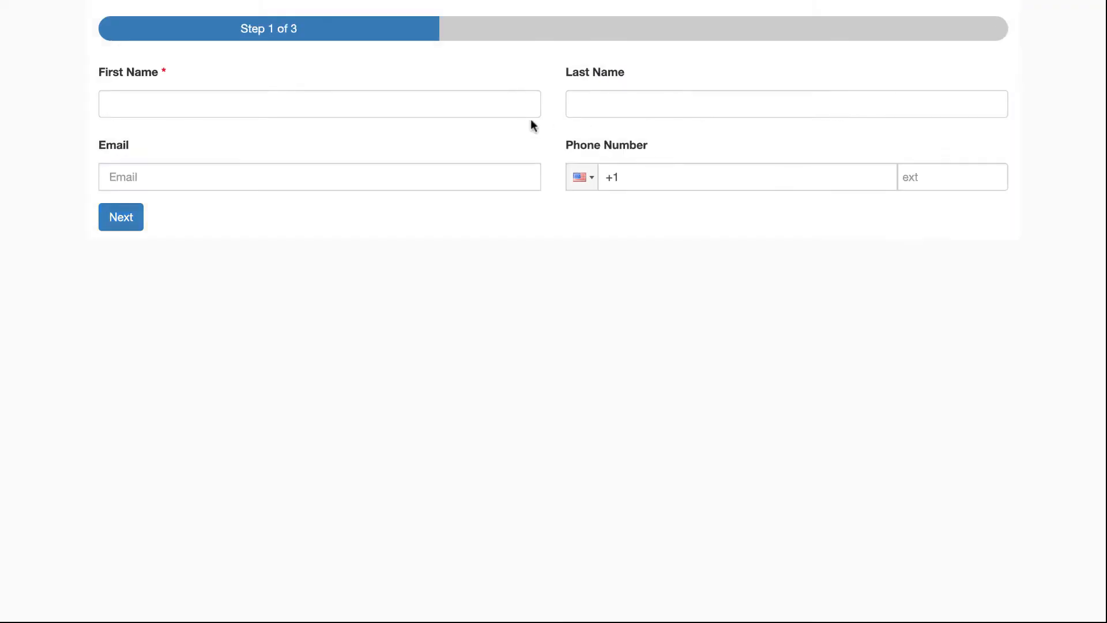
click(517, 107)
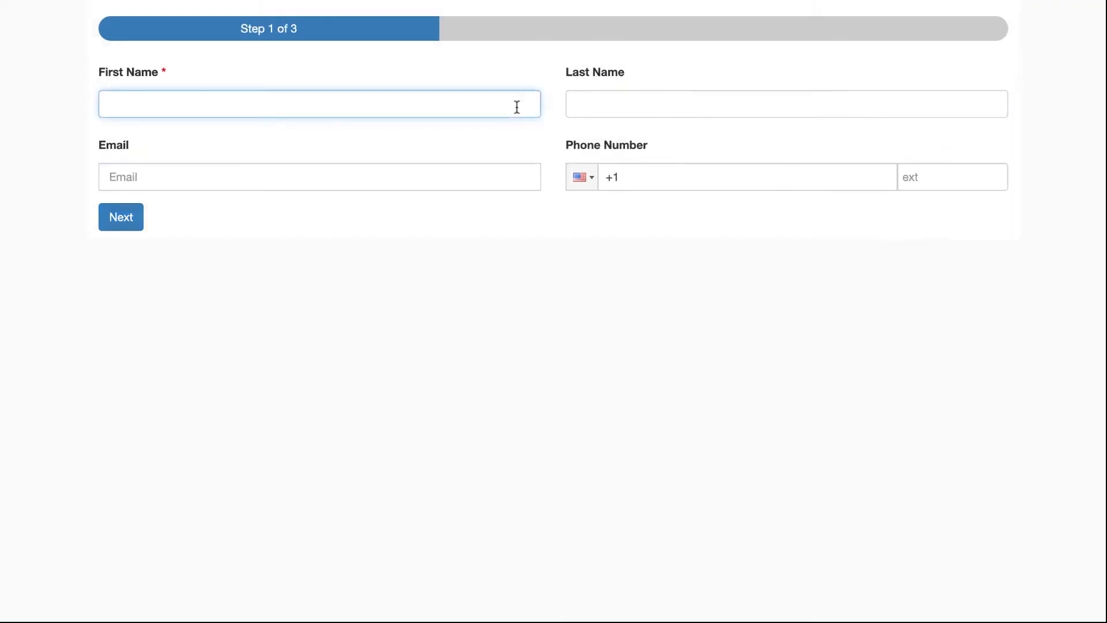
text(Joe)
key(Return)
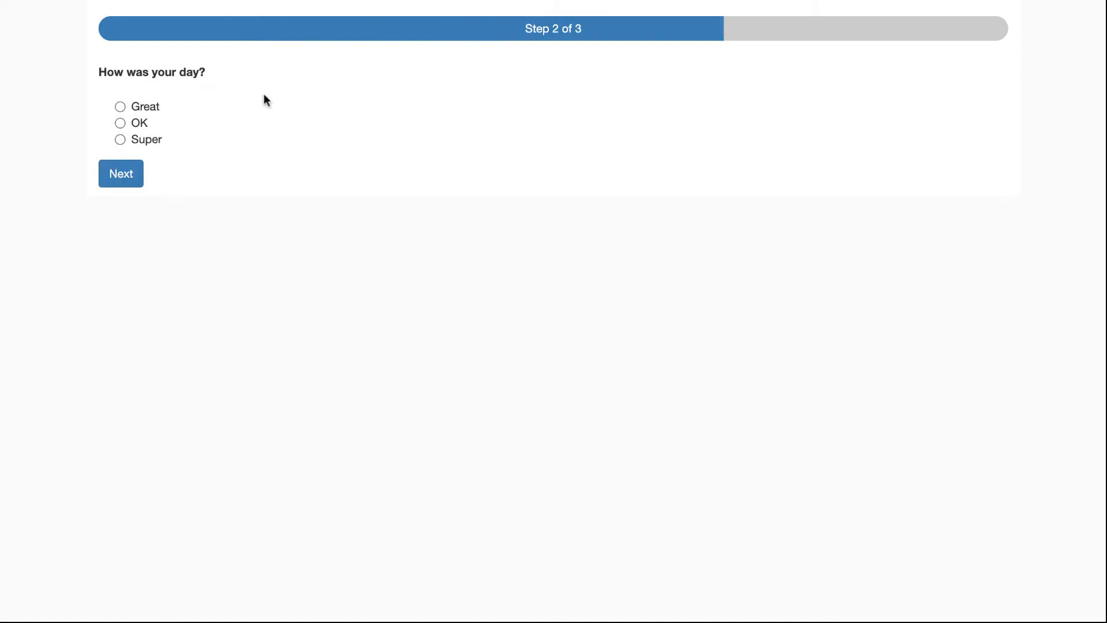
Step: Test the well's condition by answering "How was your day?" with Great, Super and OK, and check the question revealed
click(157, 109)
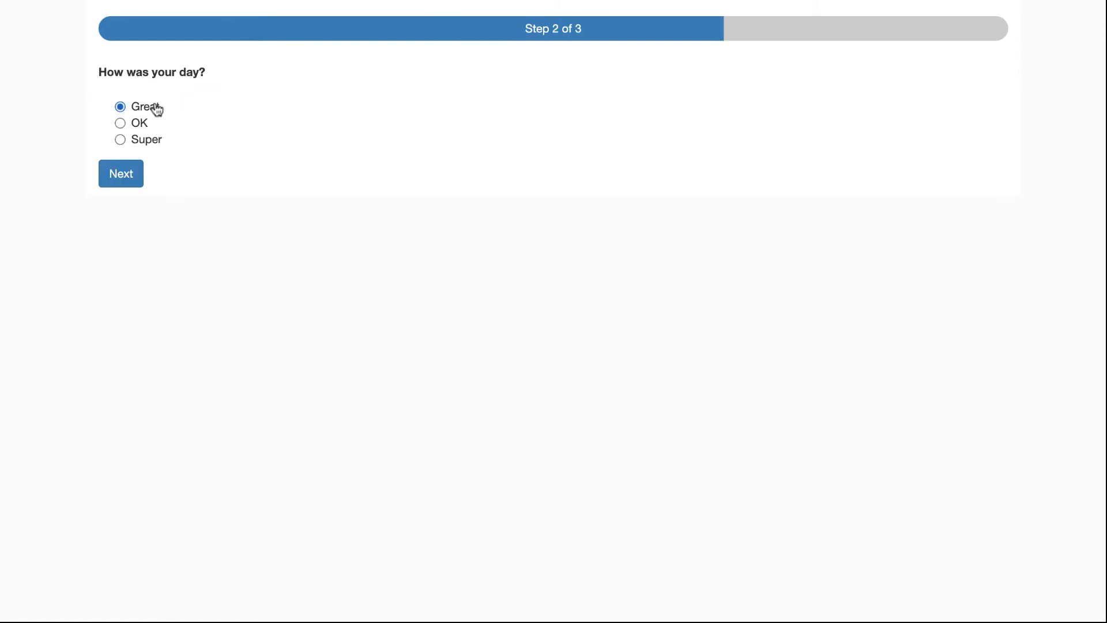
click(146, 141)
click(139, 124)
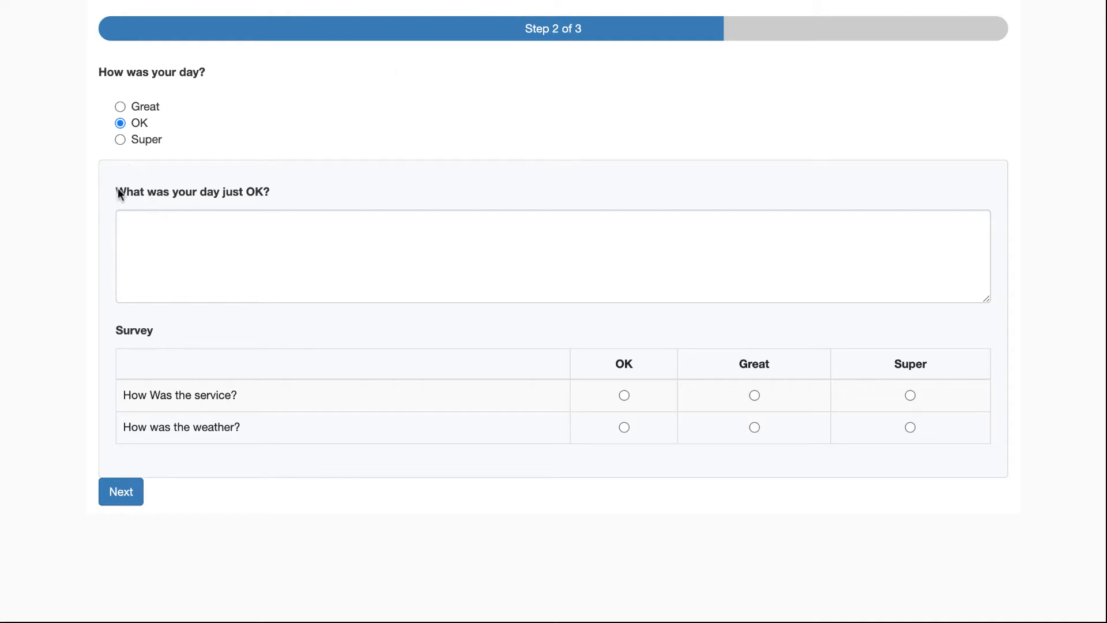
drag(131, 185, 279, 201)
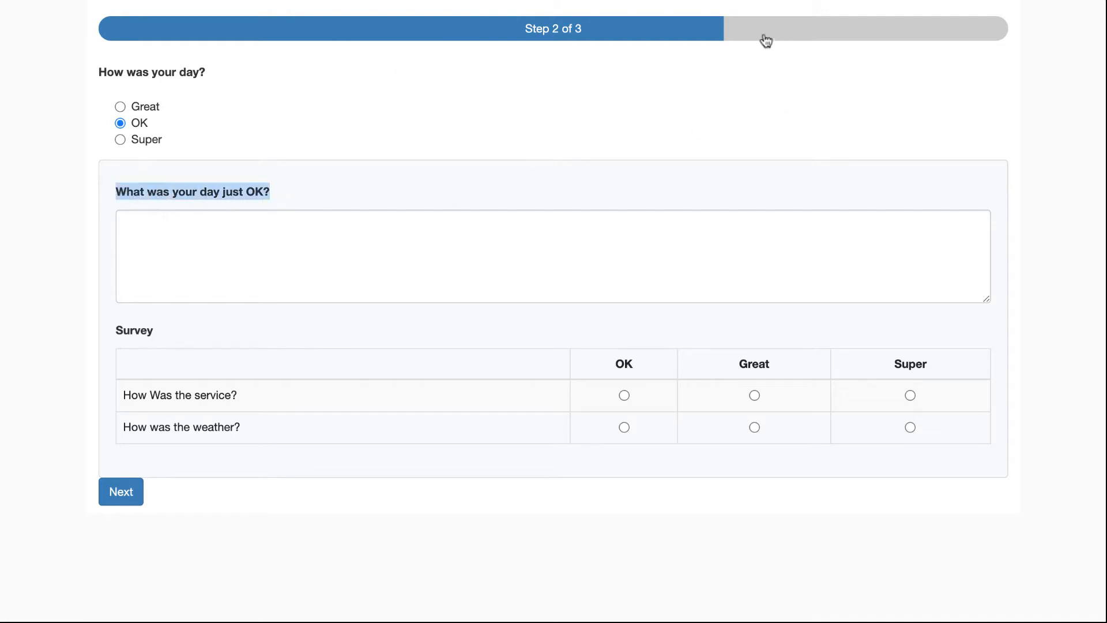
click(277, 193)
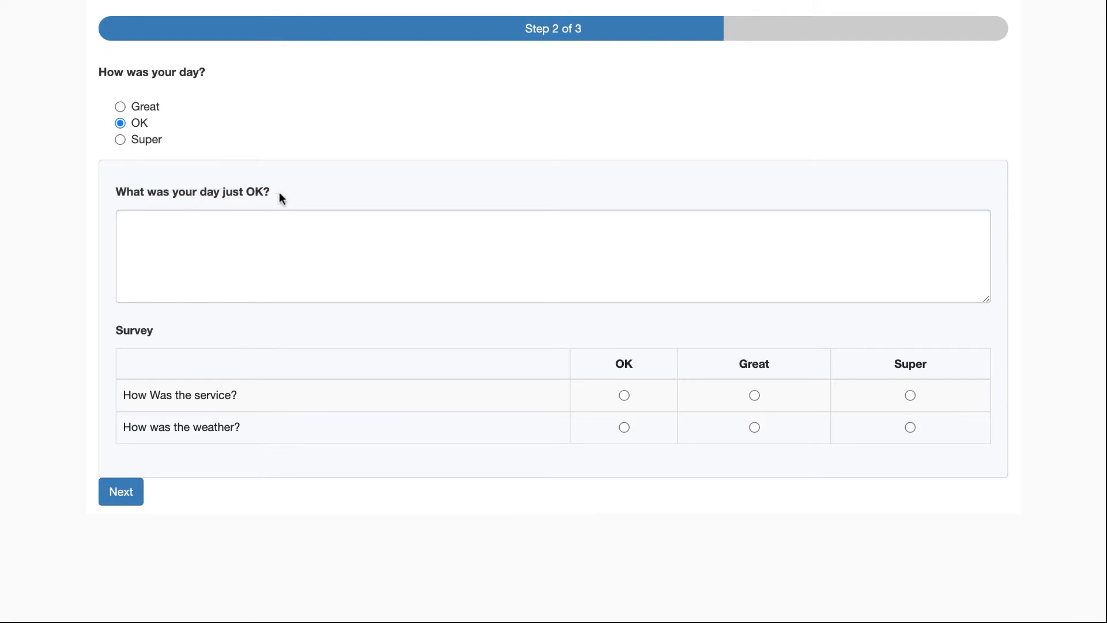
Step: Return to the form builder, clear the field search and add a Content layout component to Page 3
click(144, 0)
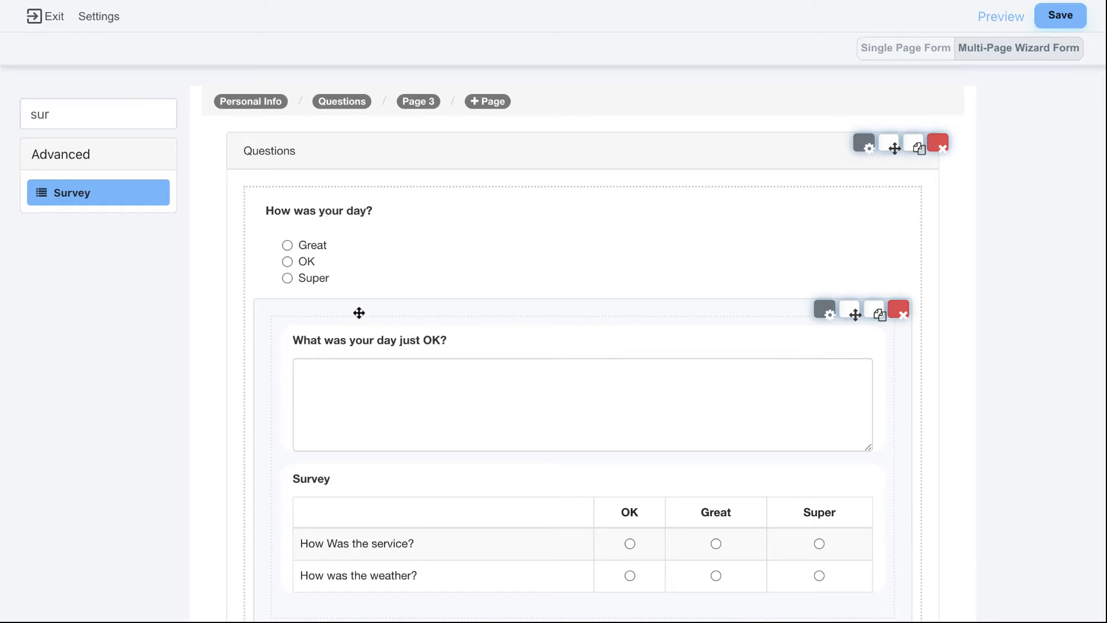
double_click(128, 115)
click(160, 115)
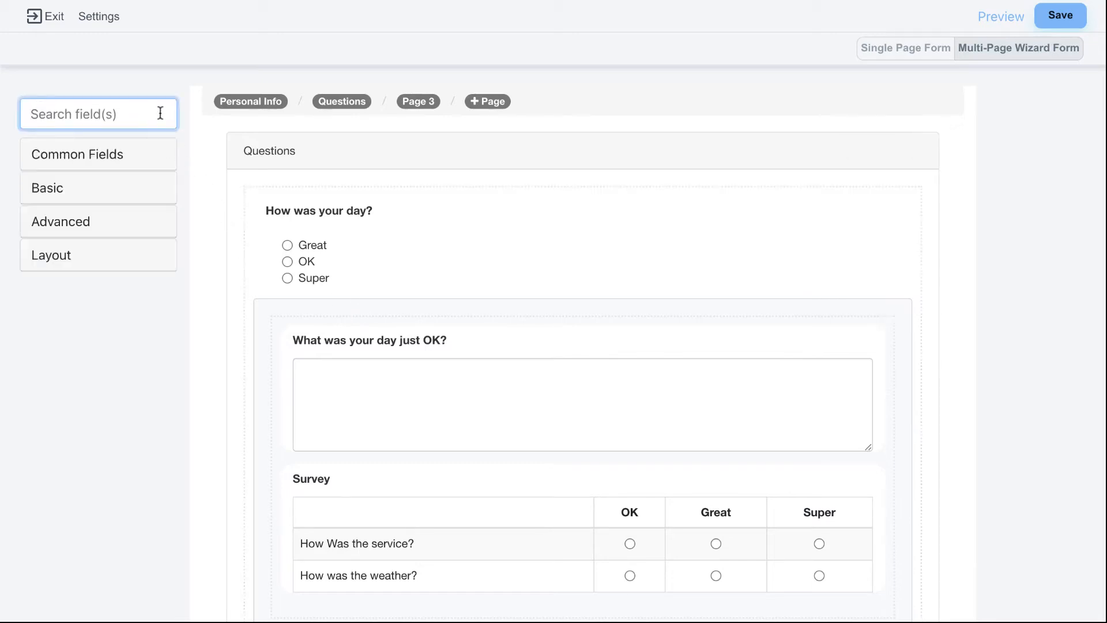
click(113, 188)
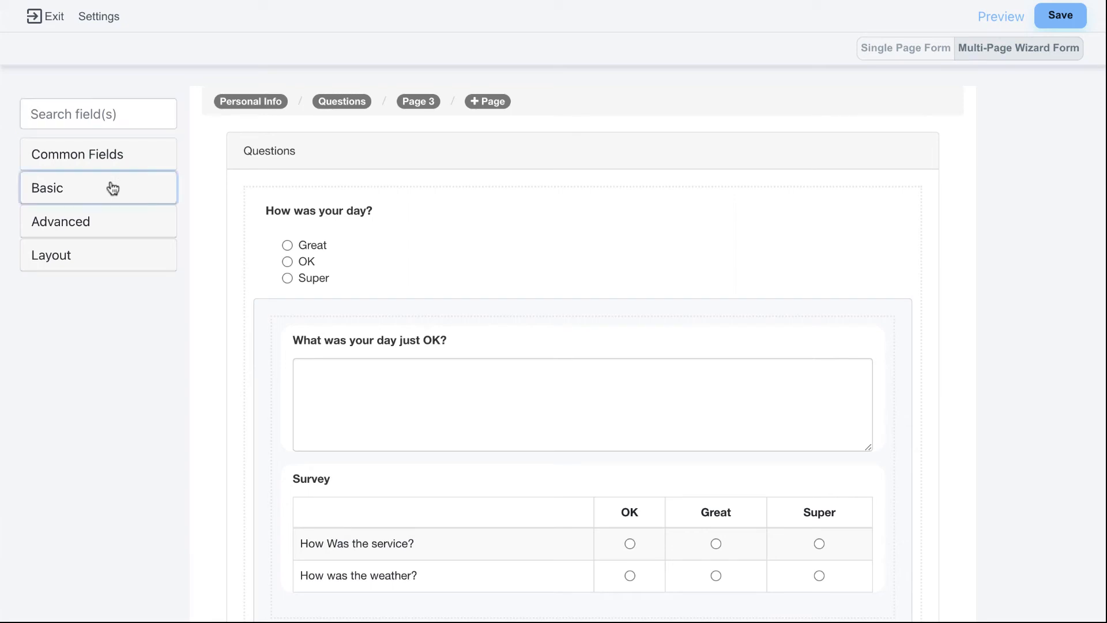
click(419, 104)
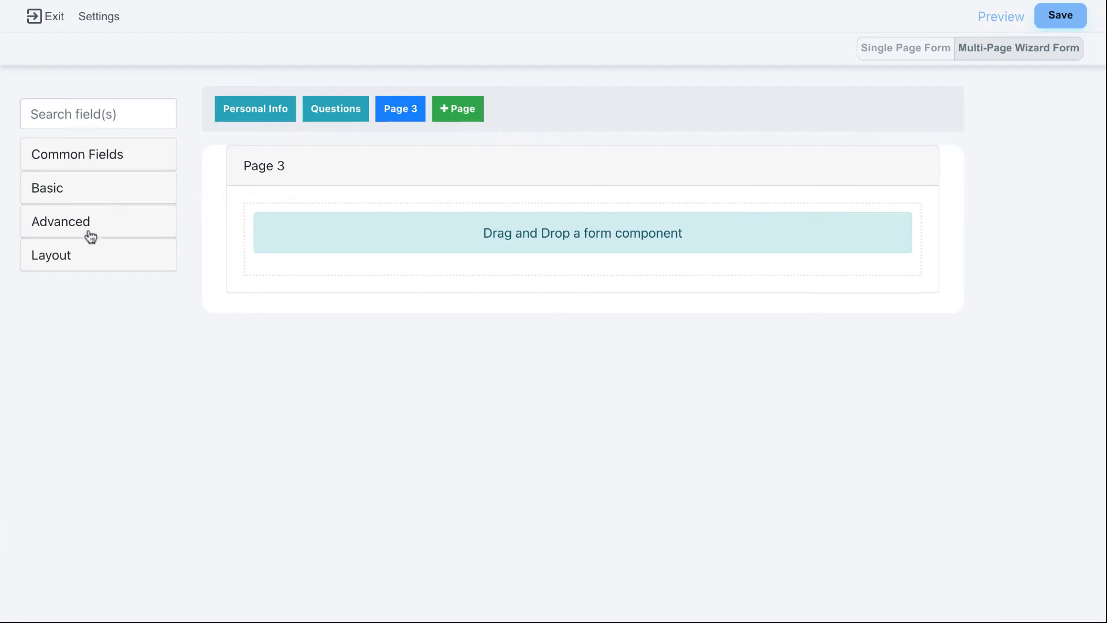
click(80, 260)
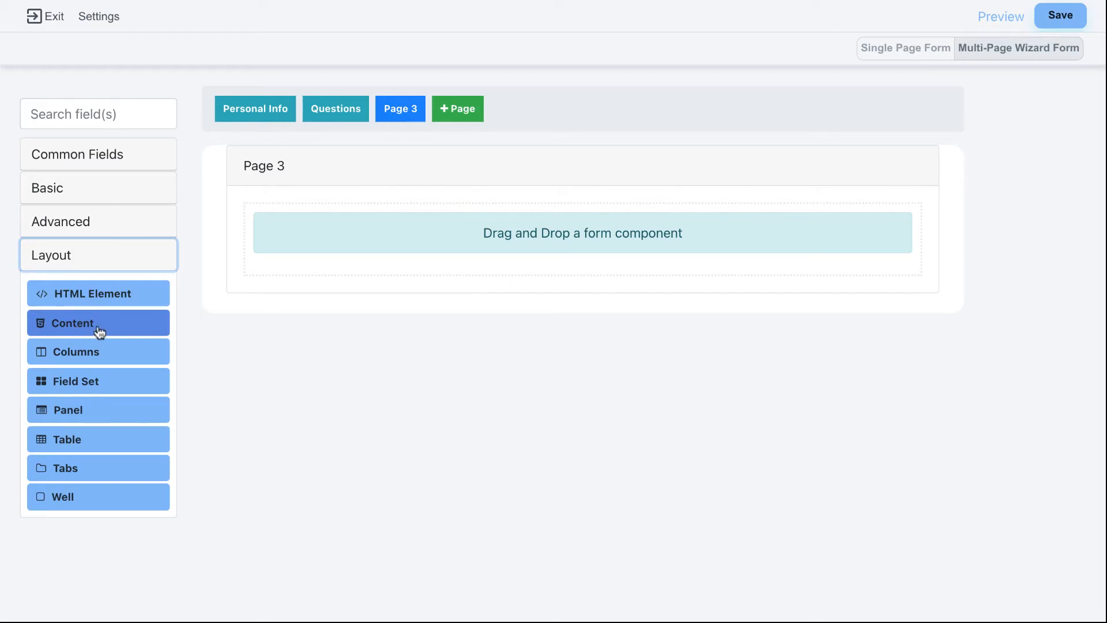
drag(85, 327, 323, 215)
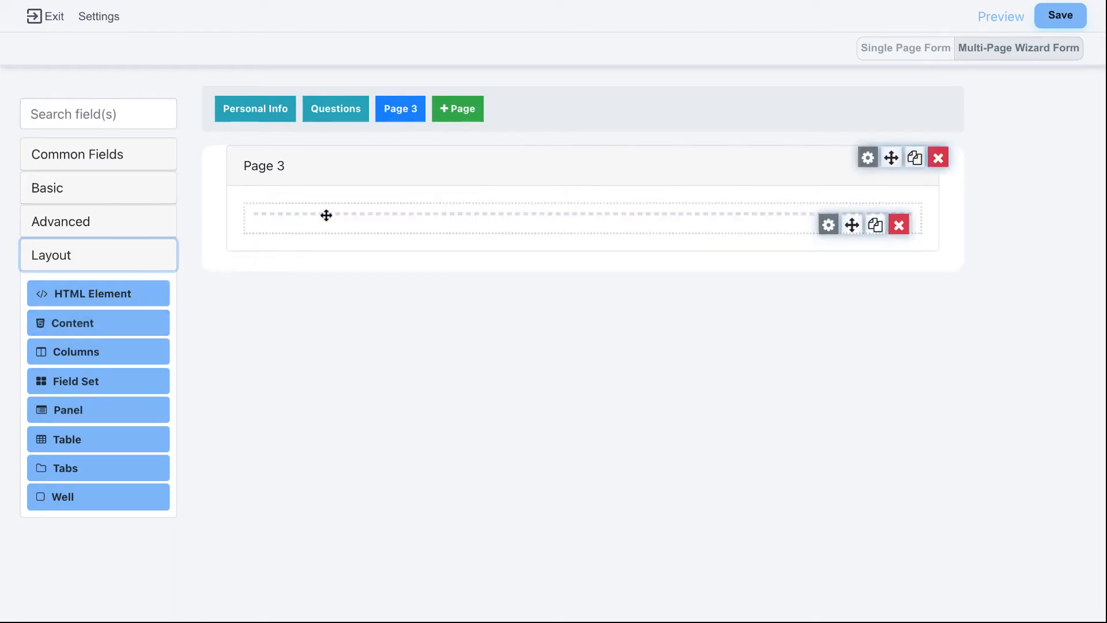
Step: Enter "Welcome!" in the Content component, format it as Heading 1 and save the component
click(828, 224)
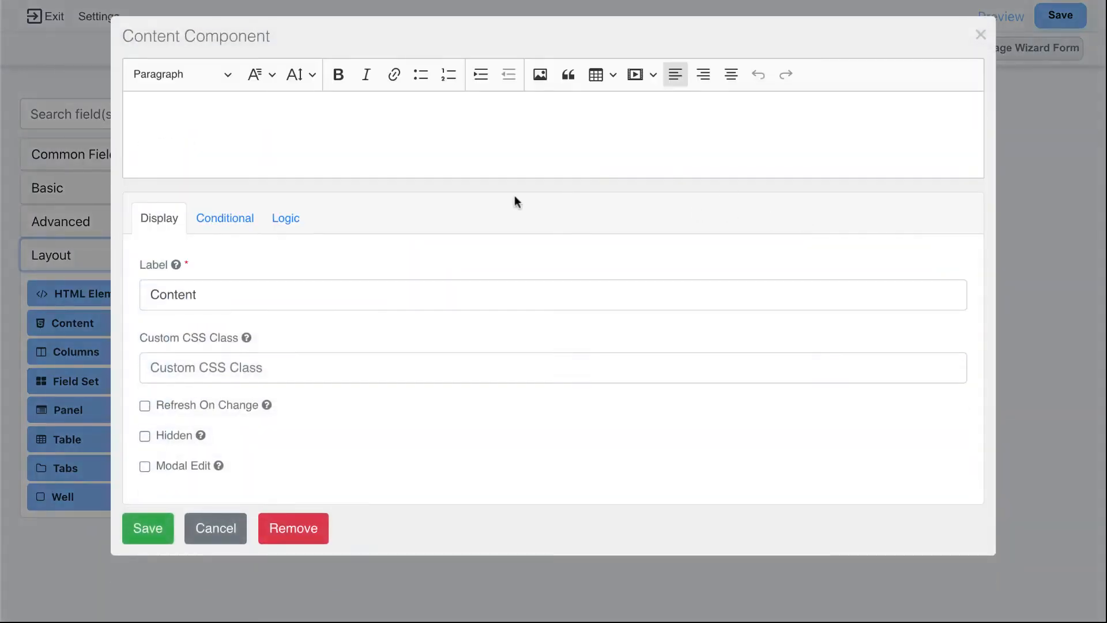
click(370, 134)
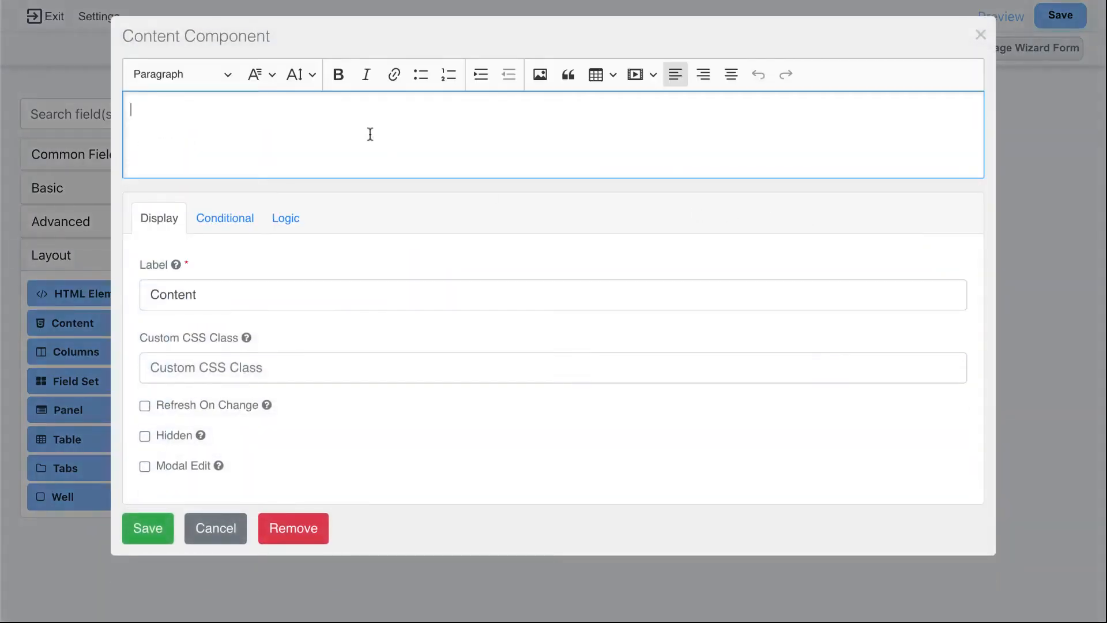
text(Welcome!)
drag(203, 118, 128, 111)
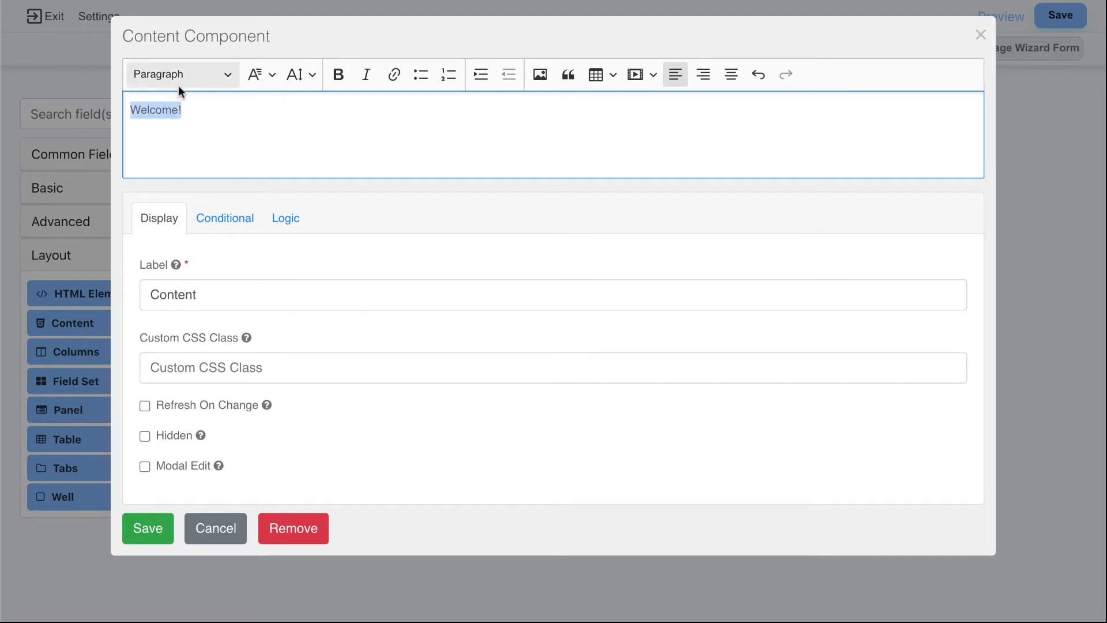
click(178, 78)
click(176, 137)
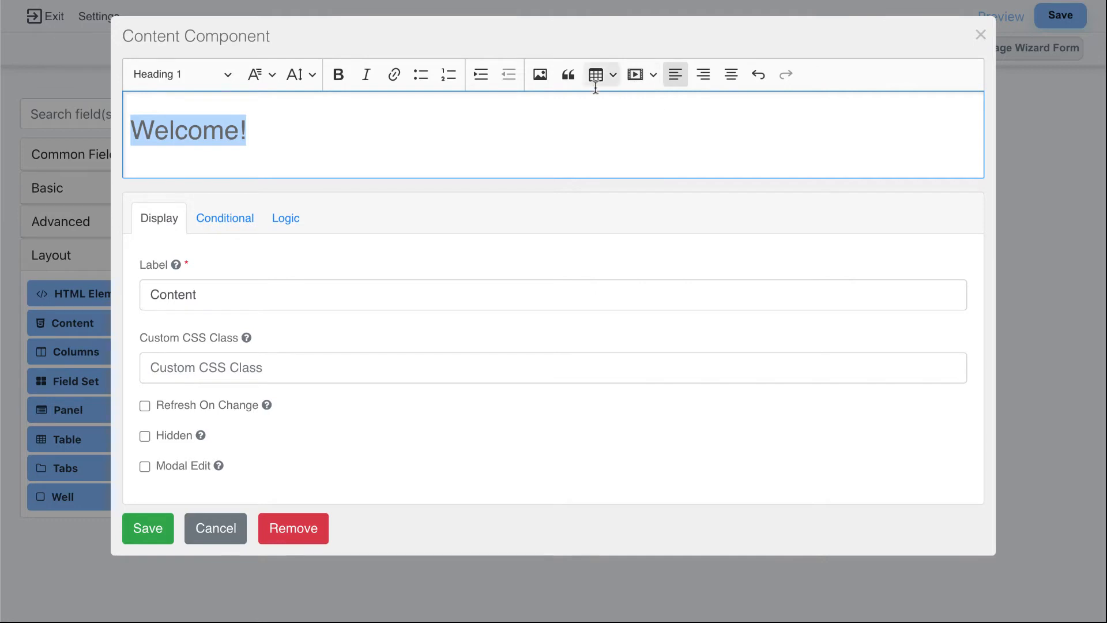
drag(291, 134, 137, 127)
drag(134, 35, 279, 41)
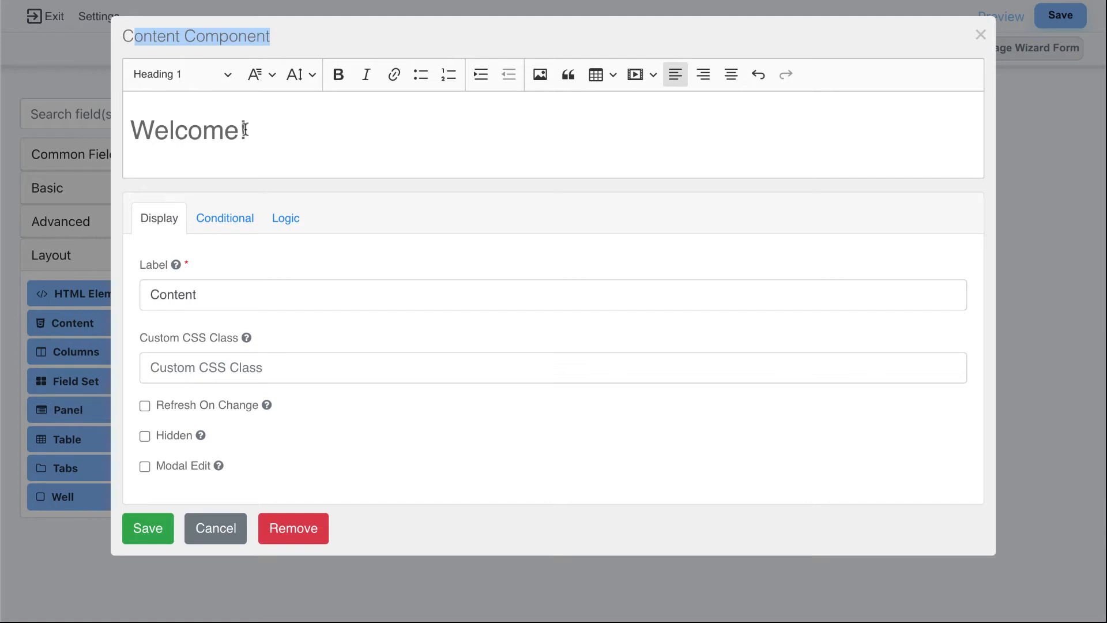
drag(245, 129, 154, 131)
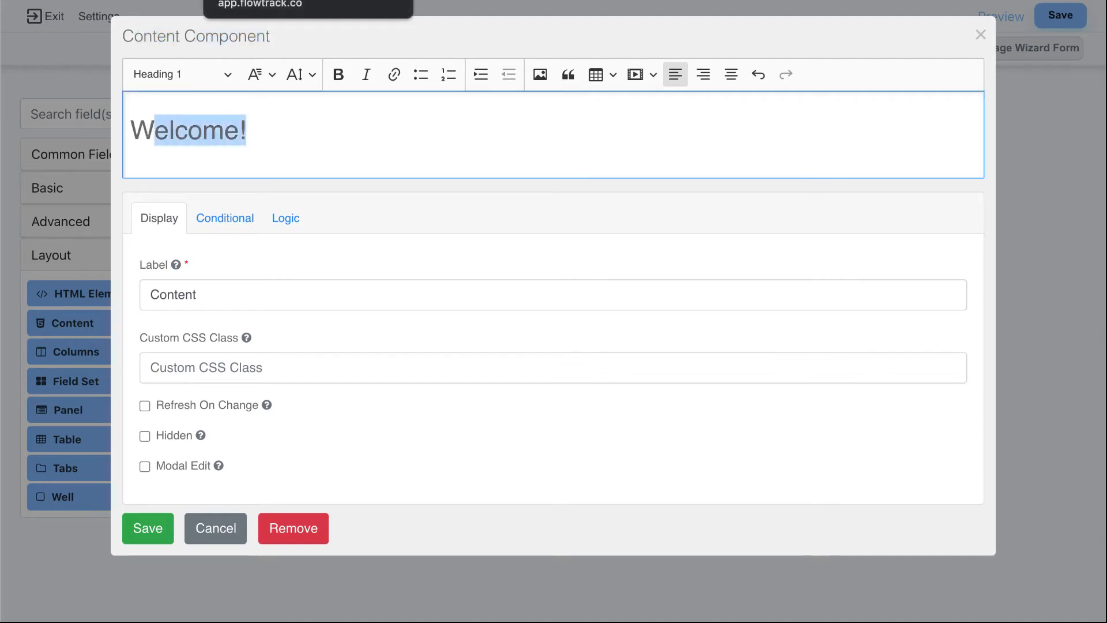
click(259, 120)
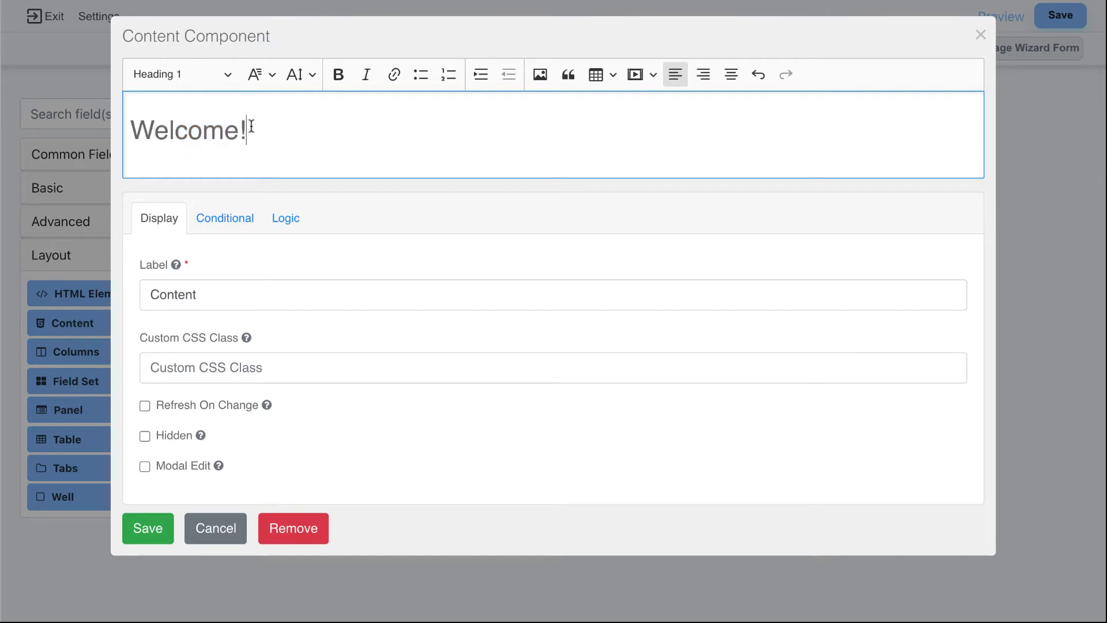
click(151, 525)
Step: Add an HTML Element component below the Welcome! heading on Page 3, review its settings and leave them without saving
drag(69, 302, 383, 261)
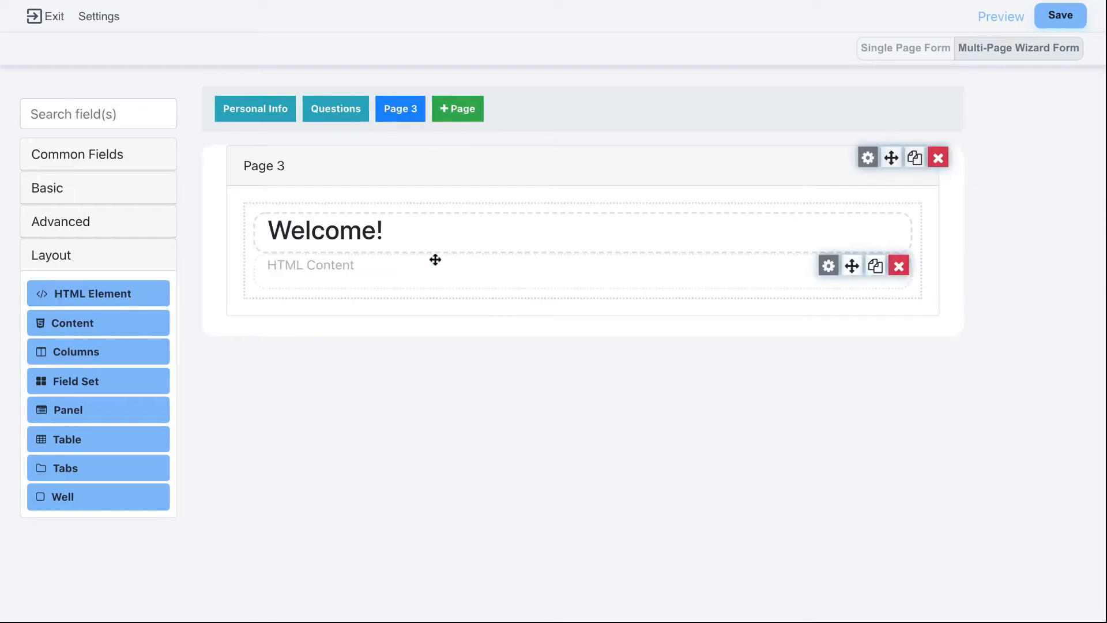
click(830, 267)
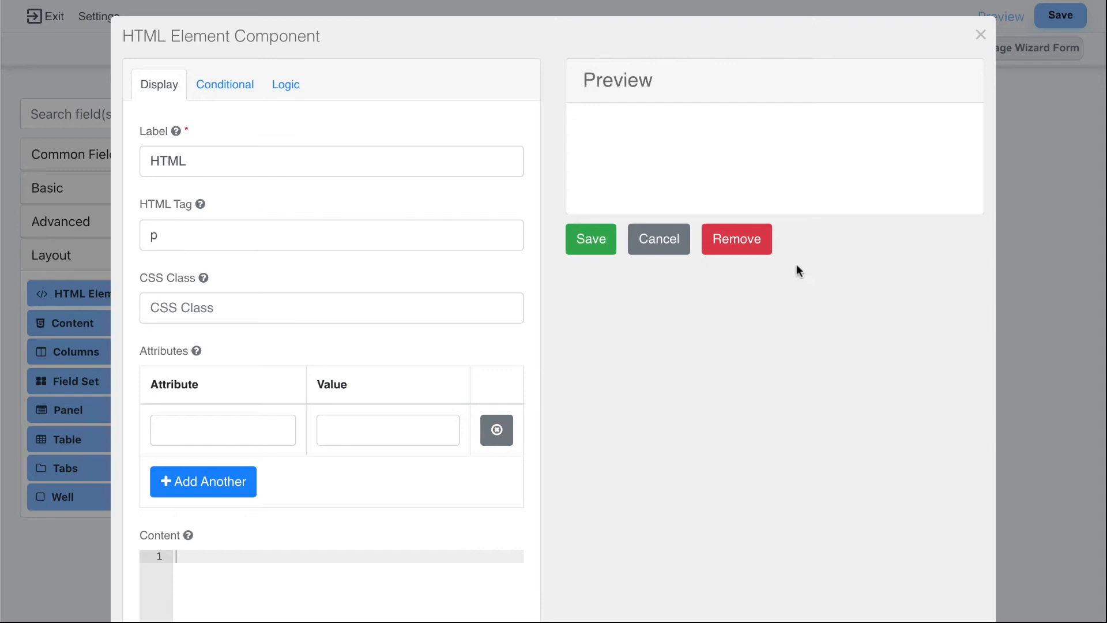
scroll(752, 267, down, 5)
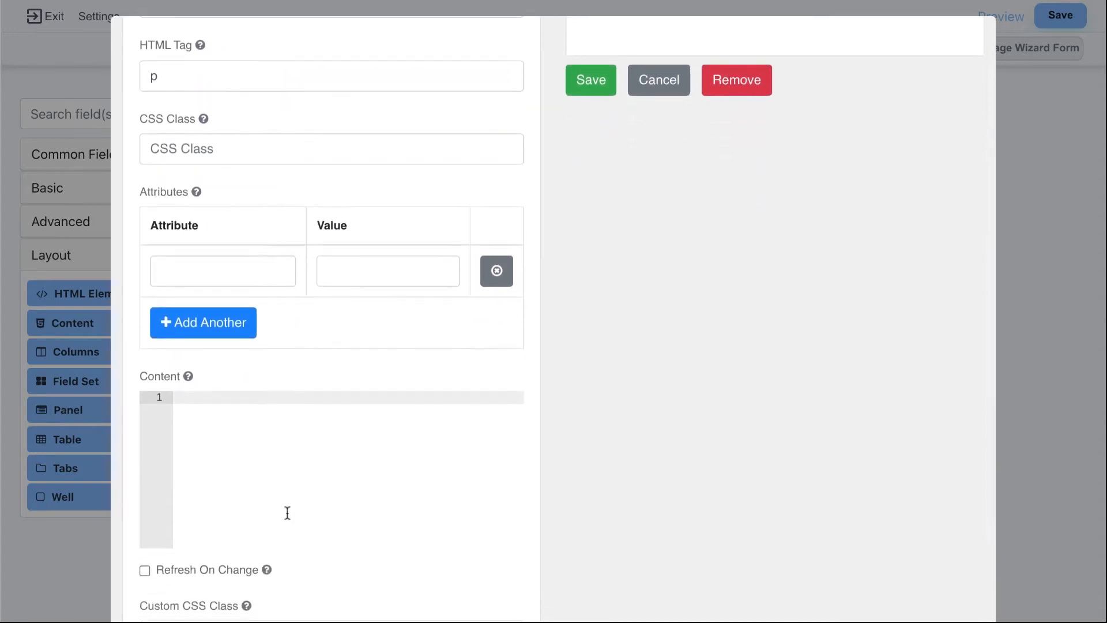
scroll(320, 459, up, 5)
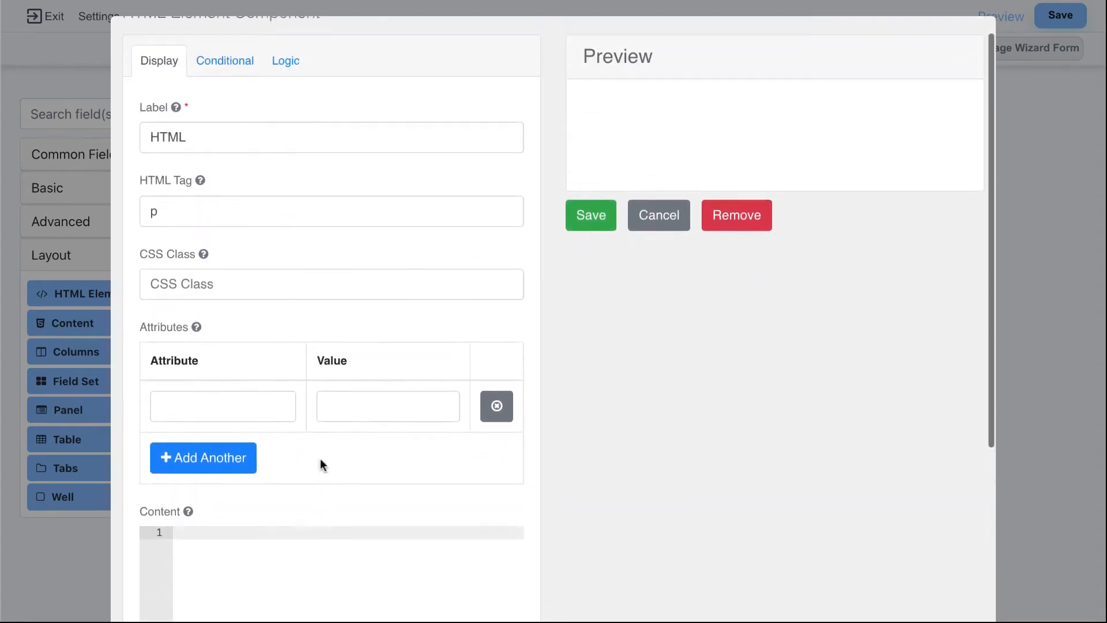
click(657, 240)
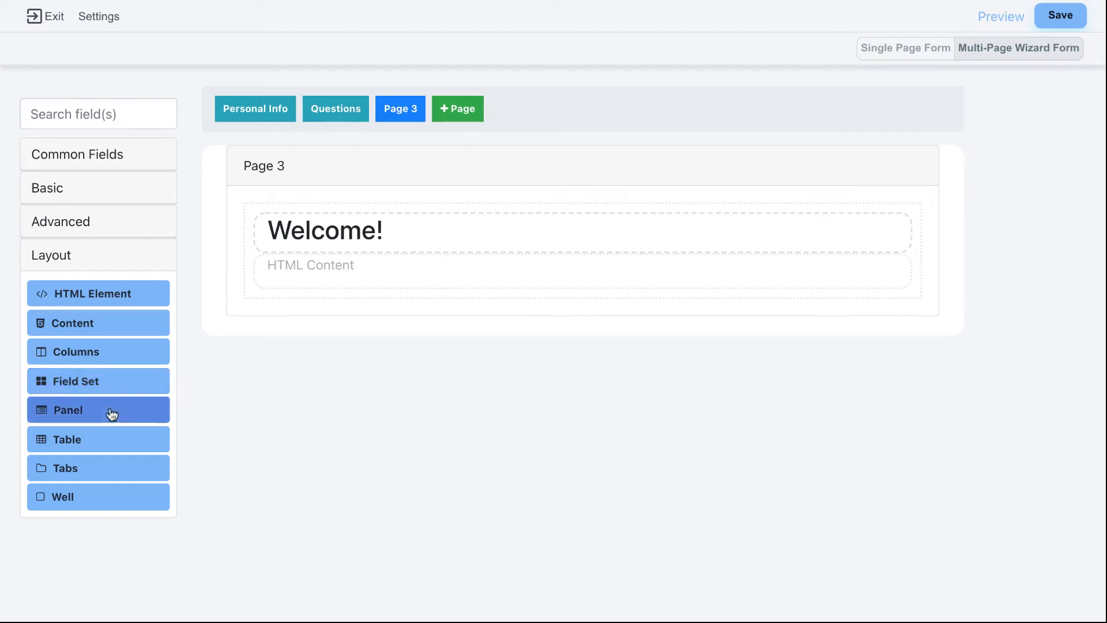
Step: Add a Table component below the HTML element and try its Striped and Bordered options without saving them
drag(104, 444, 391, 301)
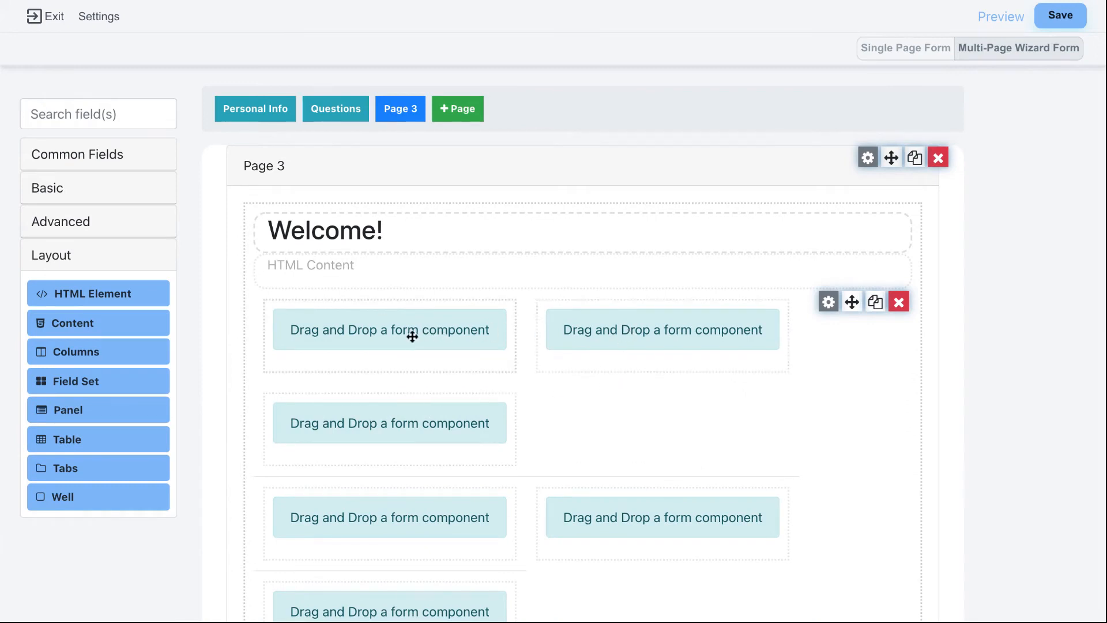
click(827, 303)
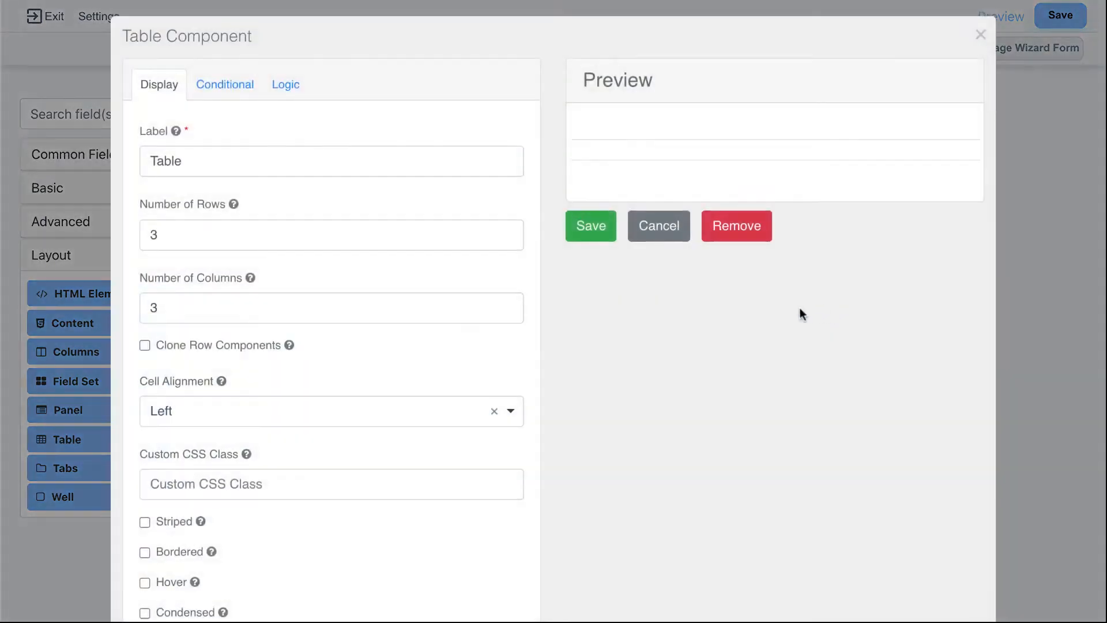
drag(229, 228, 136, 229)
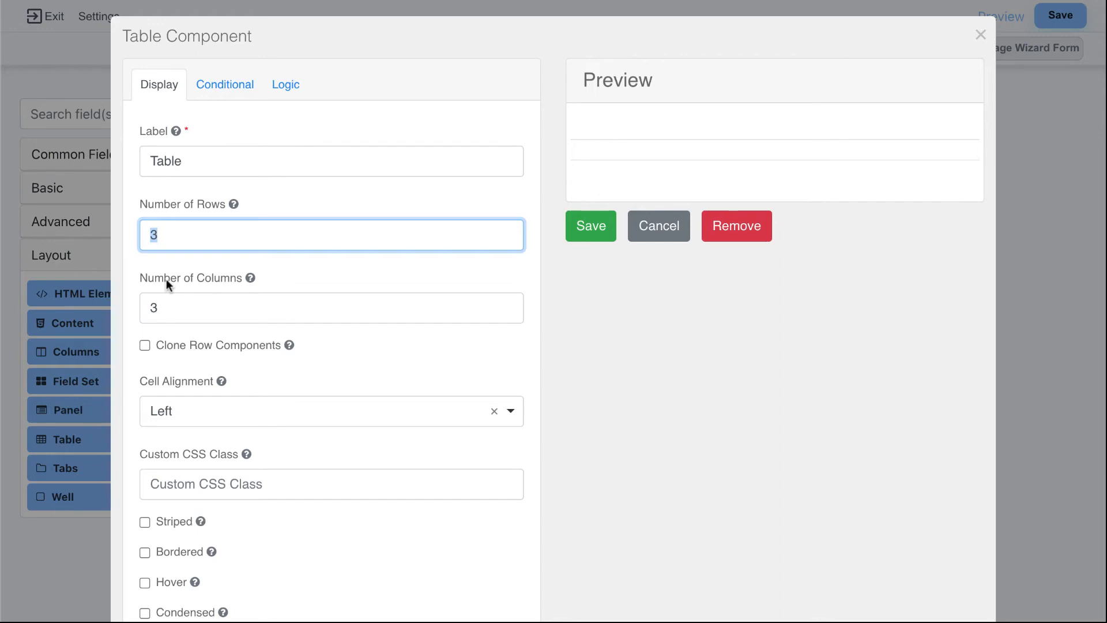
click(178, 517)
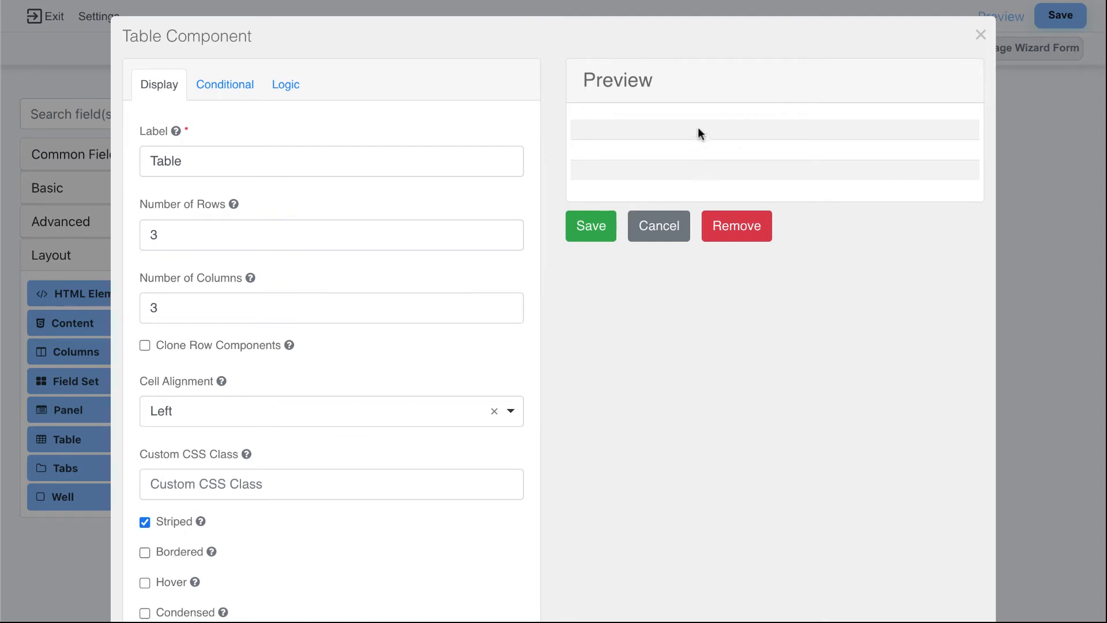
click(176, 548)
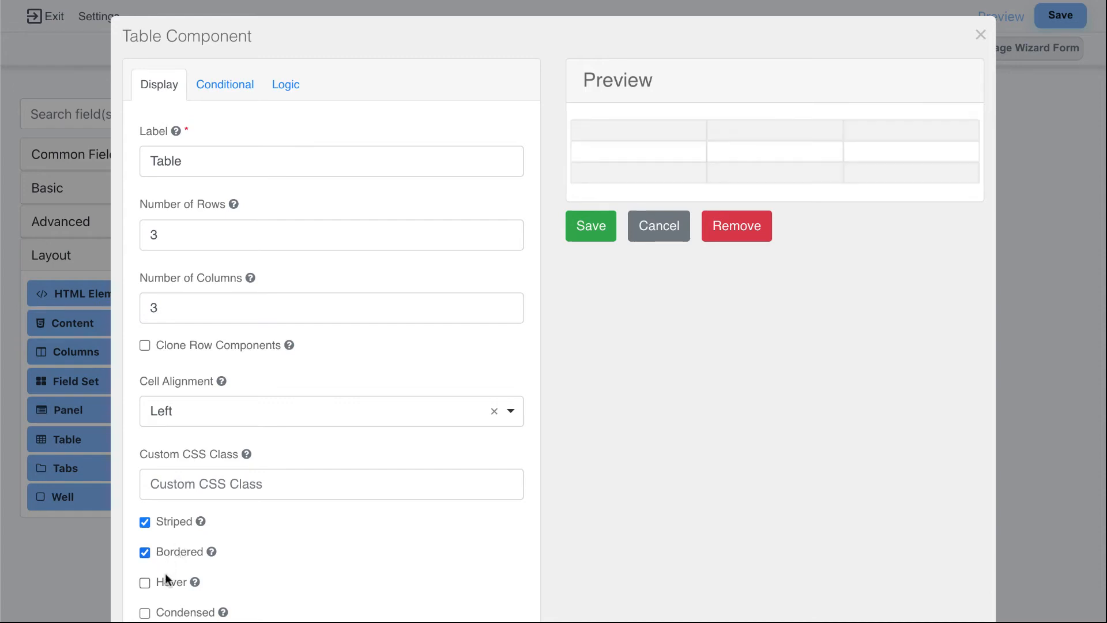
scroll(253, 524, down, 2)
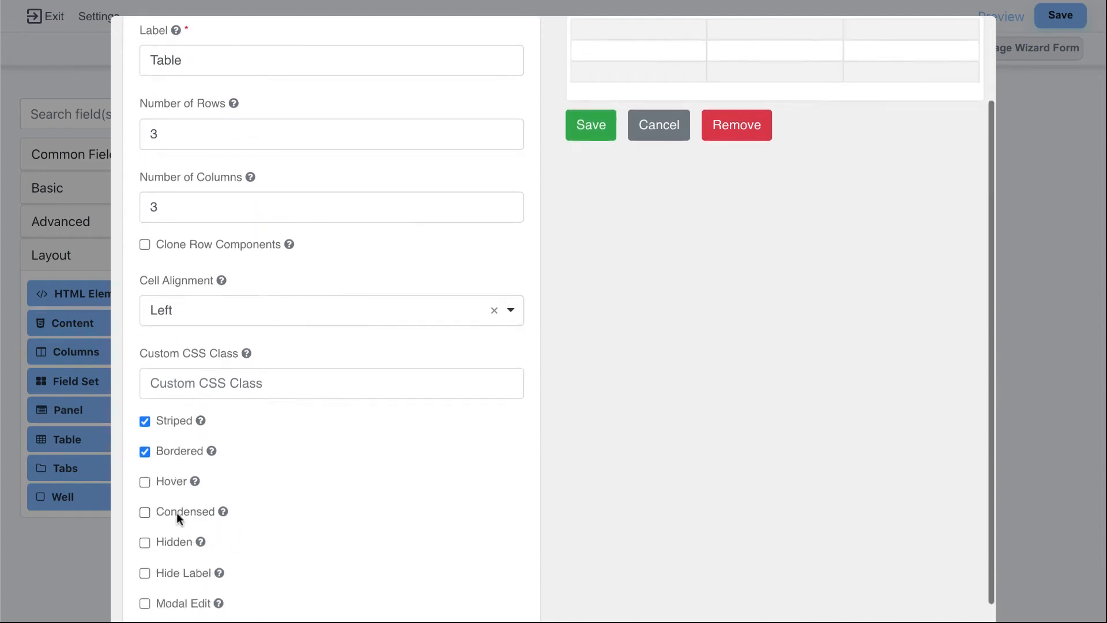
scroll(600, 239, up, 2)
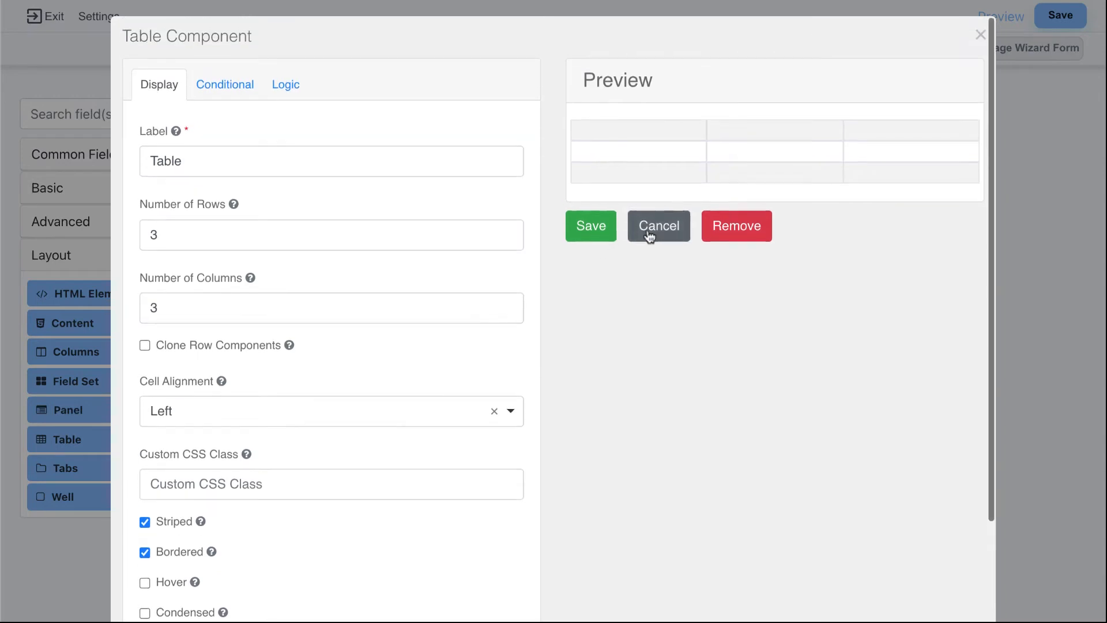
click(649, 236)
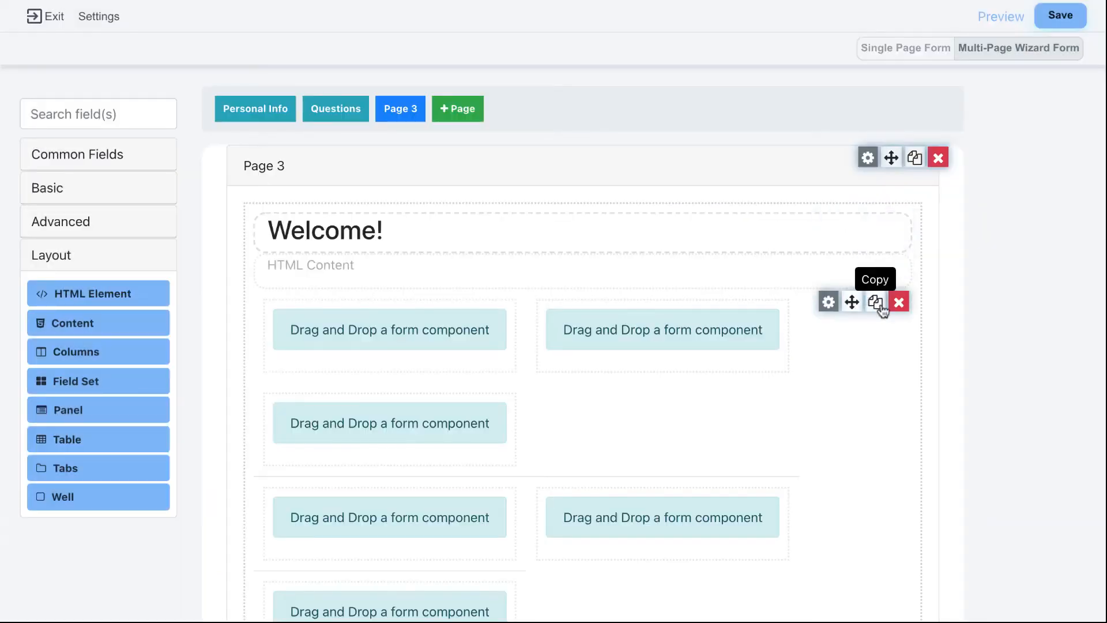
Step: Remove the Table component from Page 3 together with all of its child cells
scroll(899, 310, down, 1)
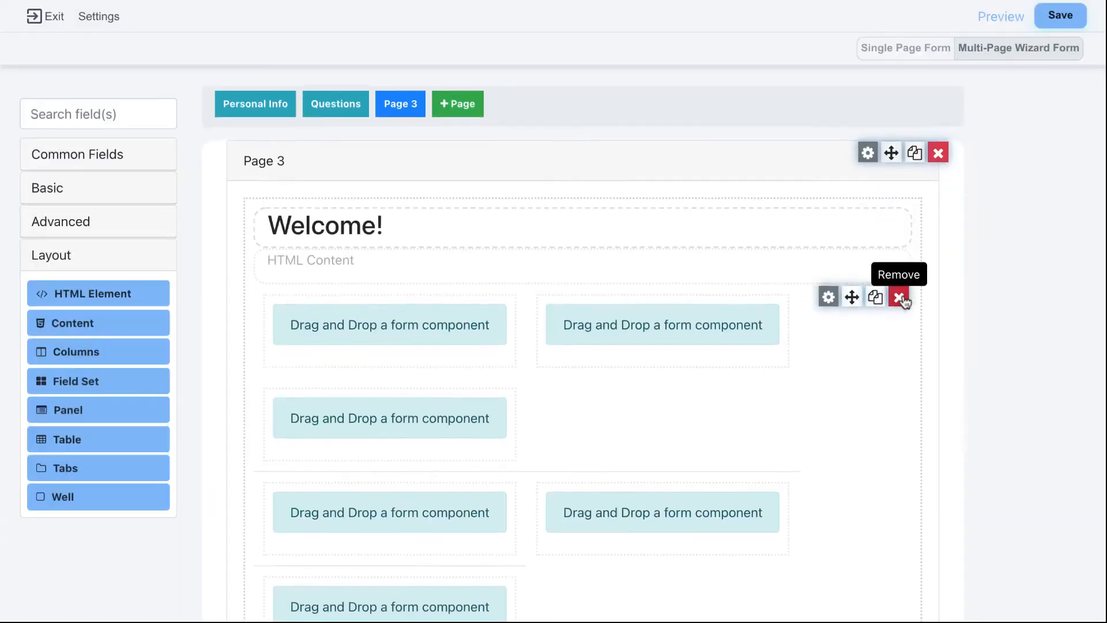
click(894, 299)
click(687, 93)
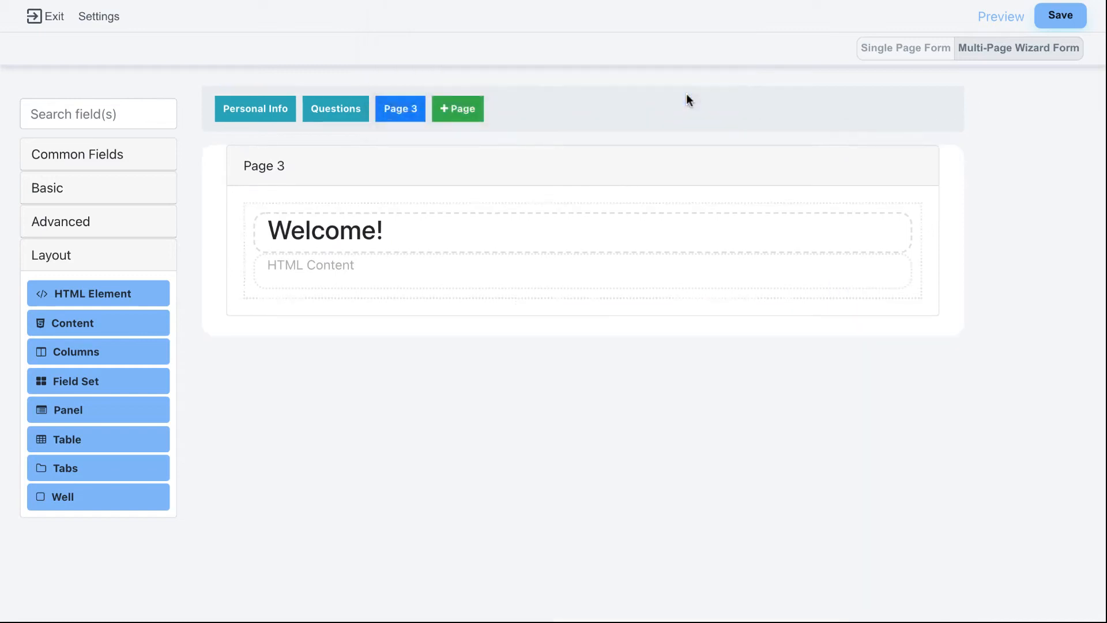
Step: Add a Tabs component below the HTML element, give it a second tab labelled 2022 and save it
drag(93, 472, 392, 290)
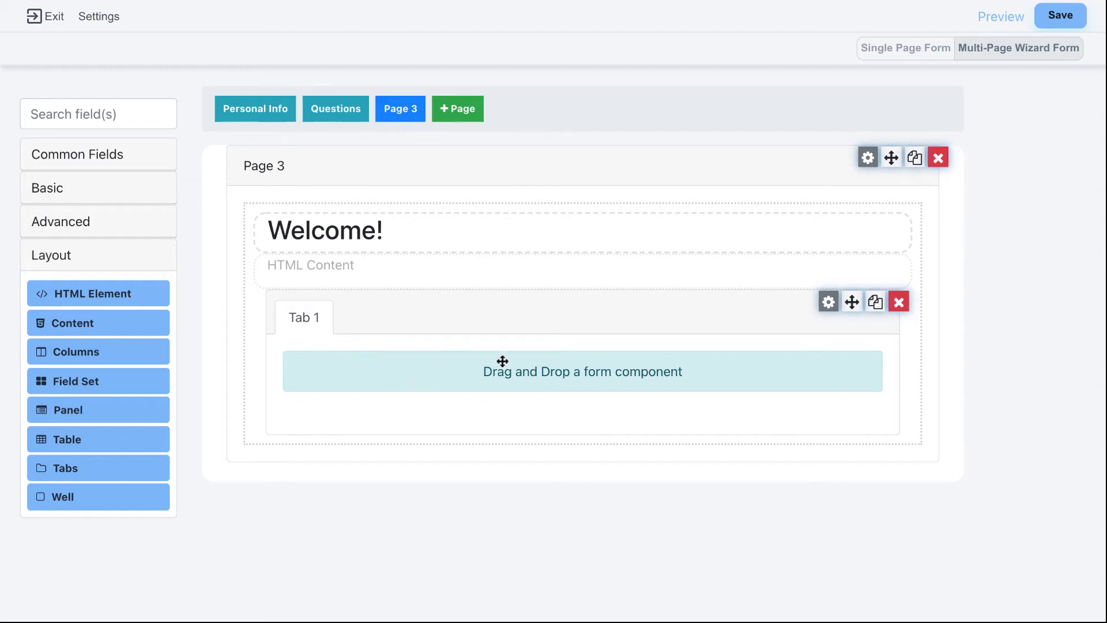
click(828, 303)
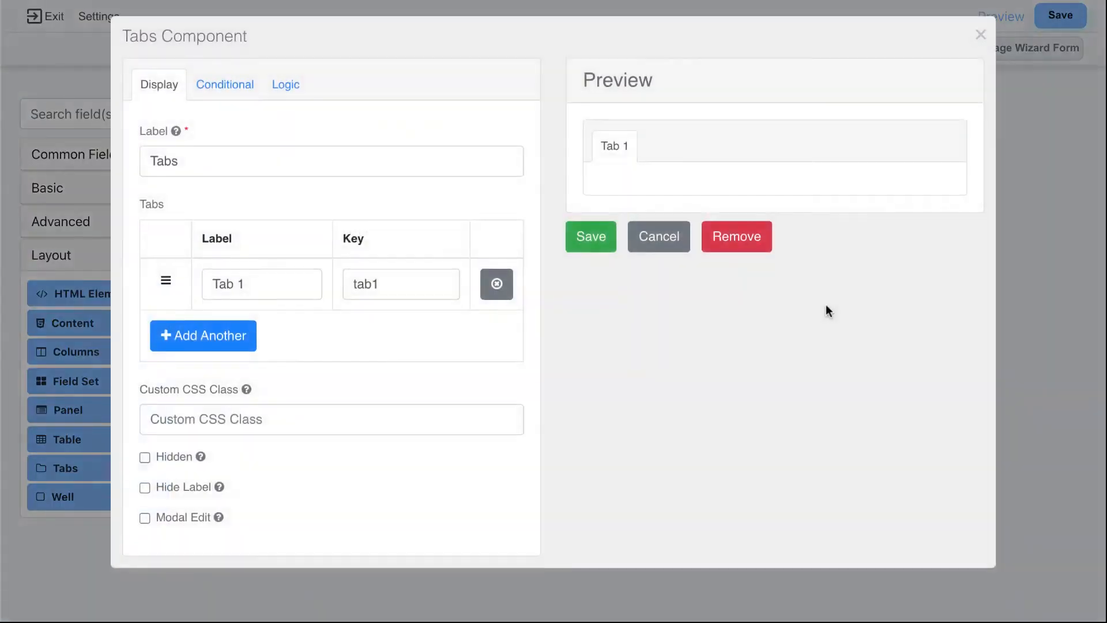
click(208, 339)
click(255, 328)
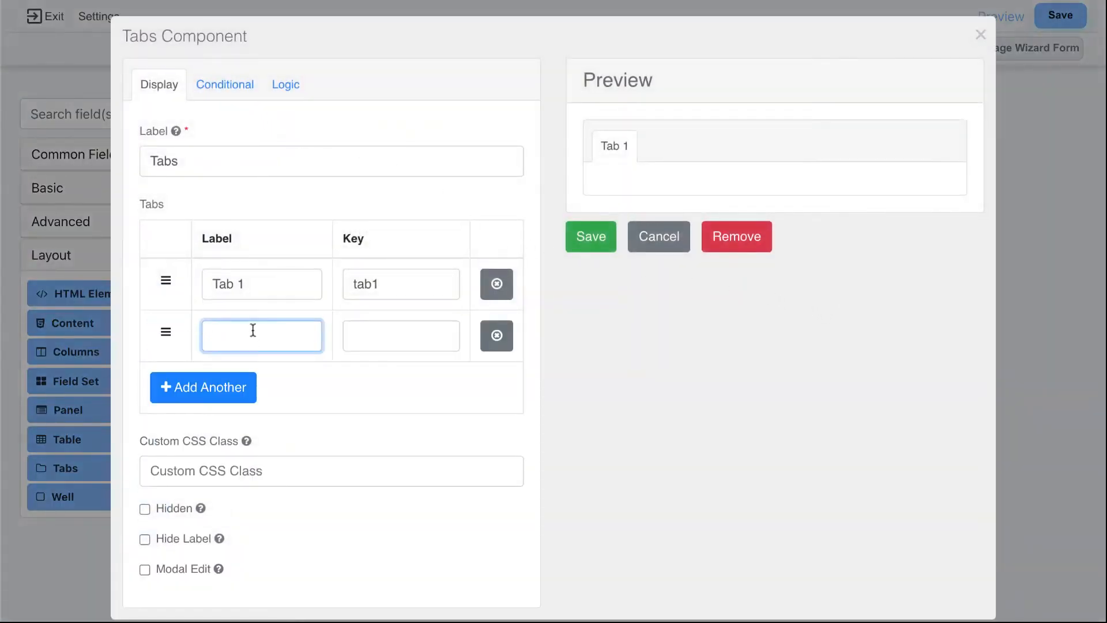
text(2022)
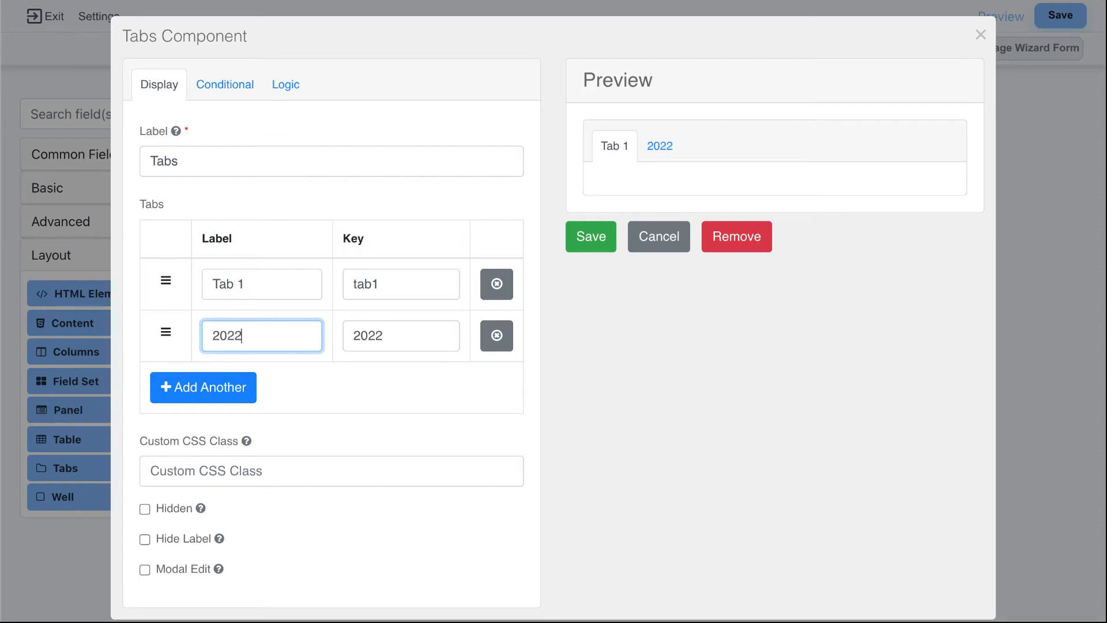
click(594, 239)
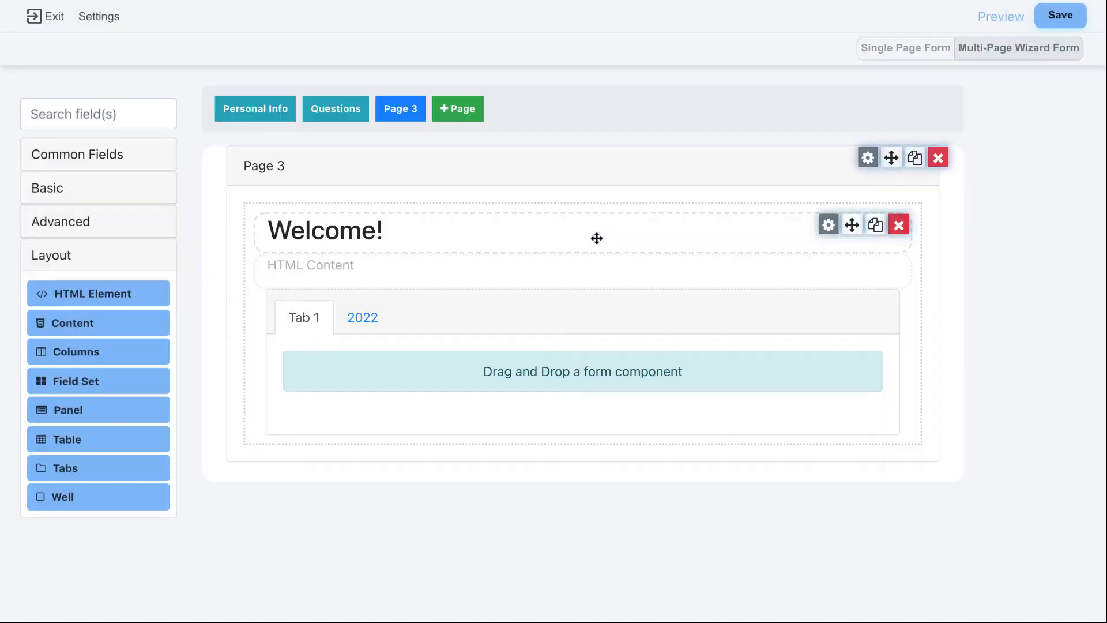
Step: Move the Welcome! content into the Tabs component and switch between Tab 1 and 2022
click(367, 321)
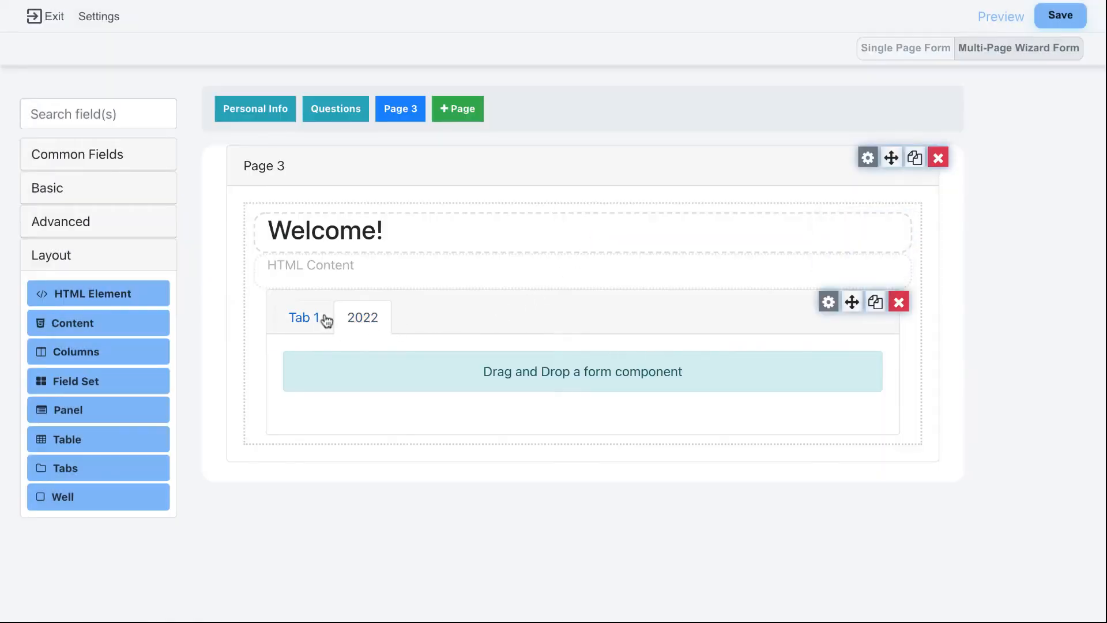
click(315, 321)
drag(398, 231, 384, 342)
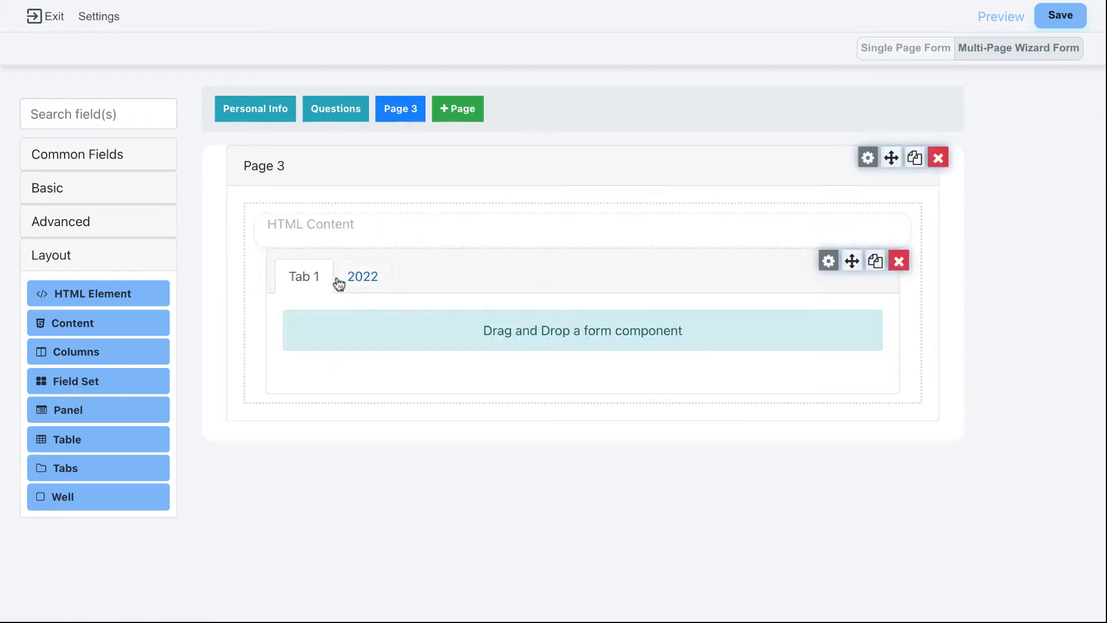
click(363, 283)
click(313, 282)
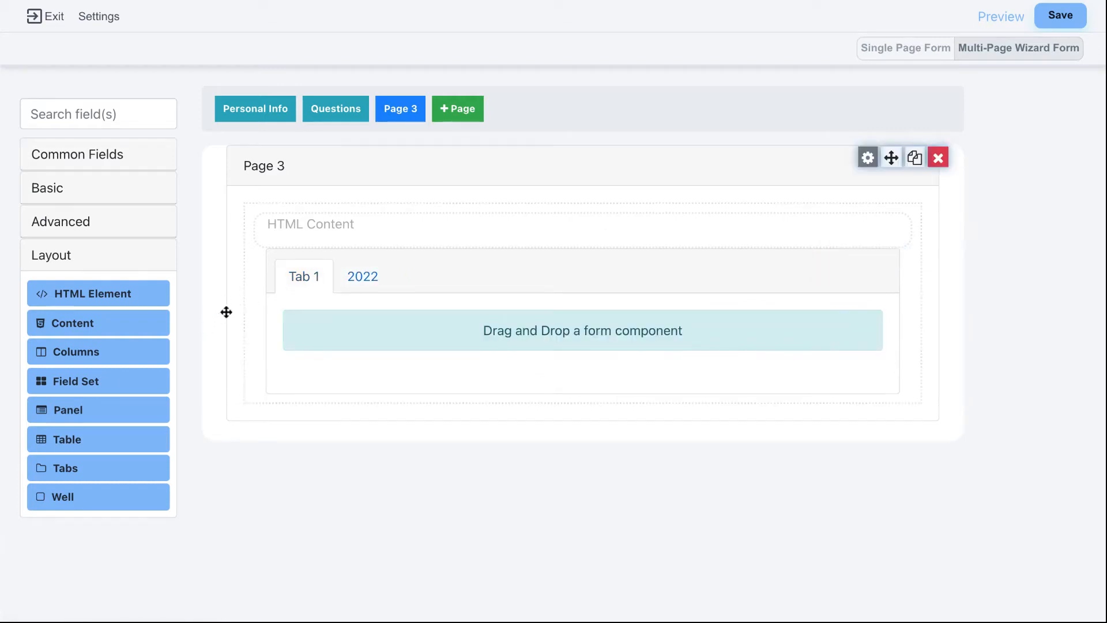
Step: Clear Page 3 by removing the HTML element and the Tabs component with all its children
click(143, 232)
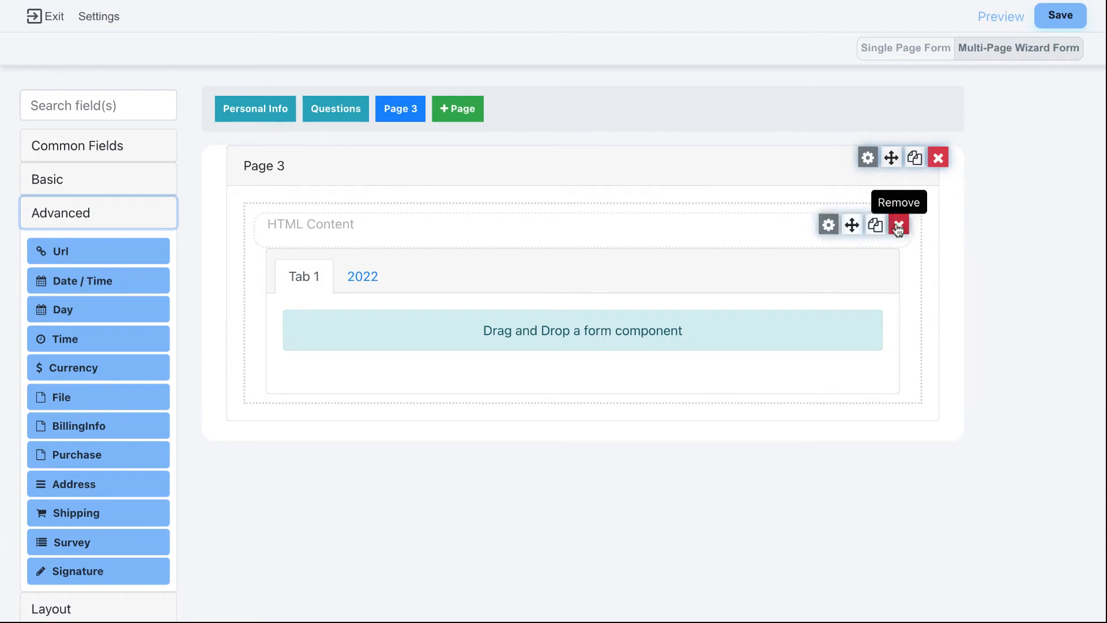
click(898, 227)
click(898, 227)
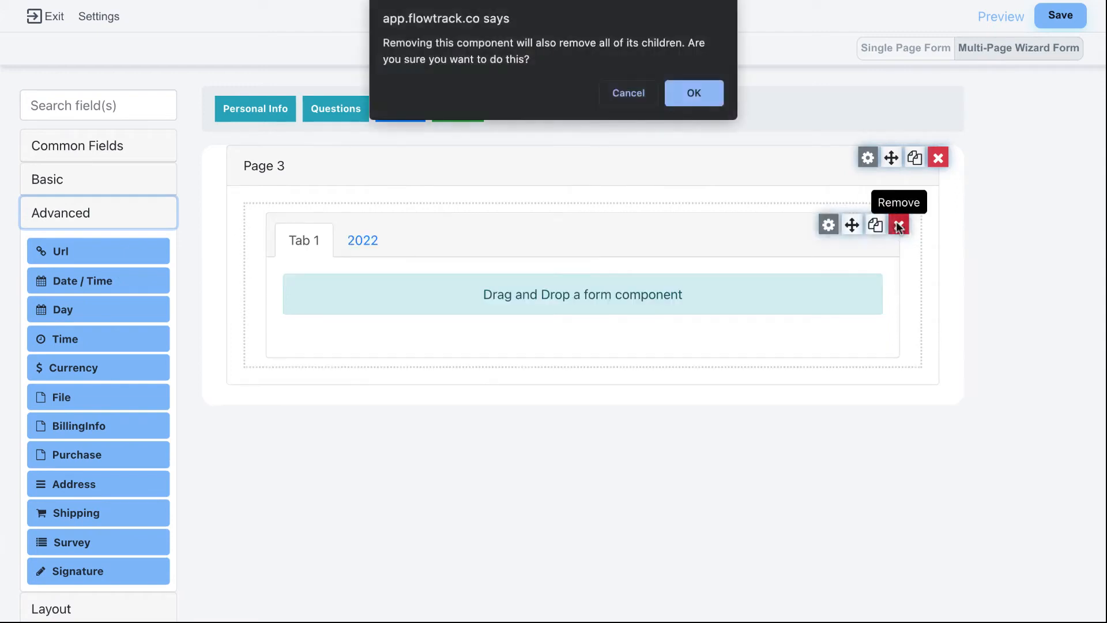
click(698, 97)
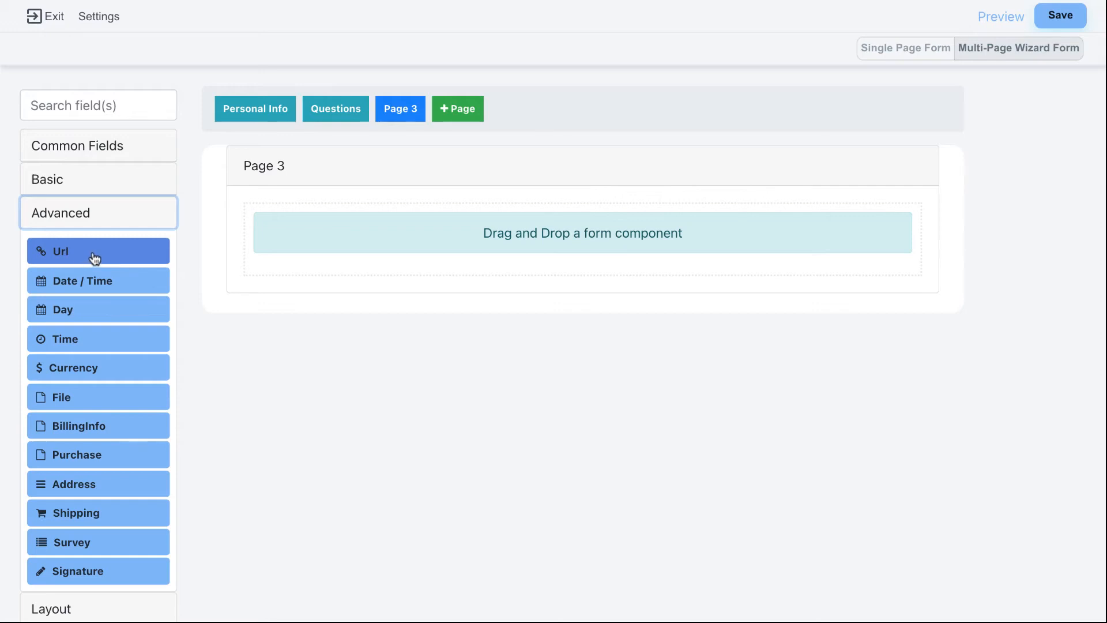
Step: Try out a Url field on Page 3, reviewing its validation settings, and remove it
drag(86, 255, 348, 235)
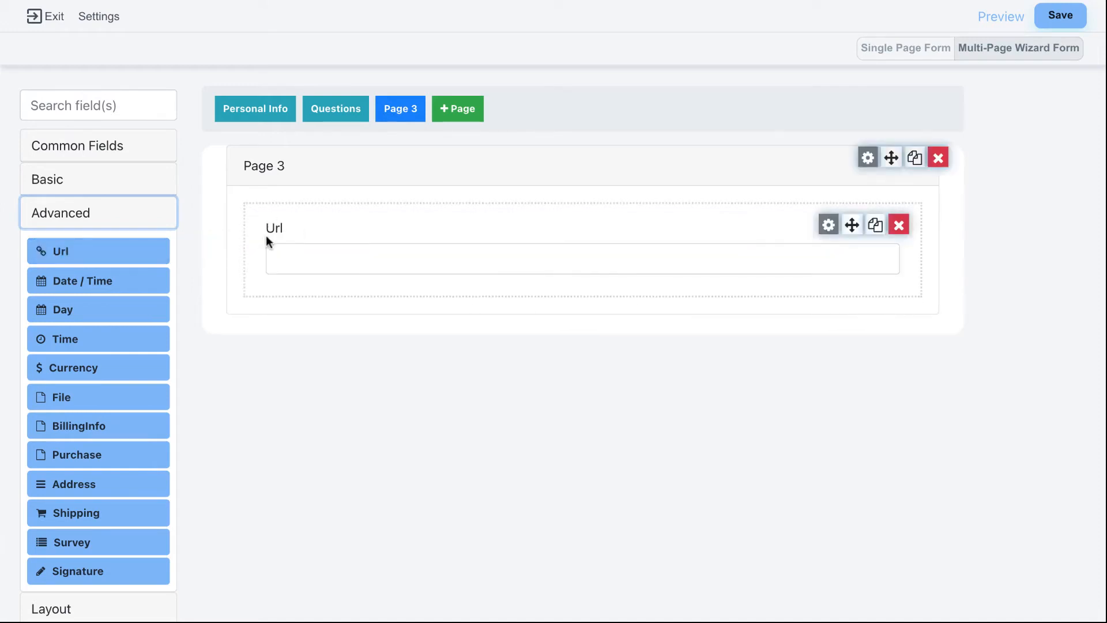
click(828, 225)
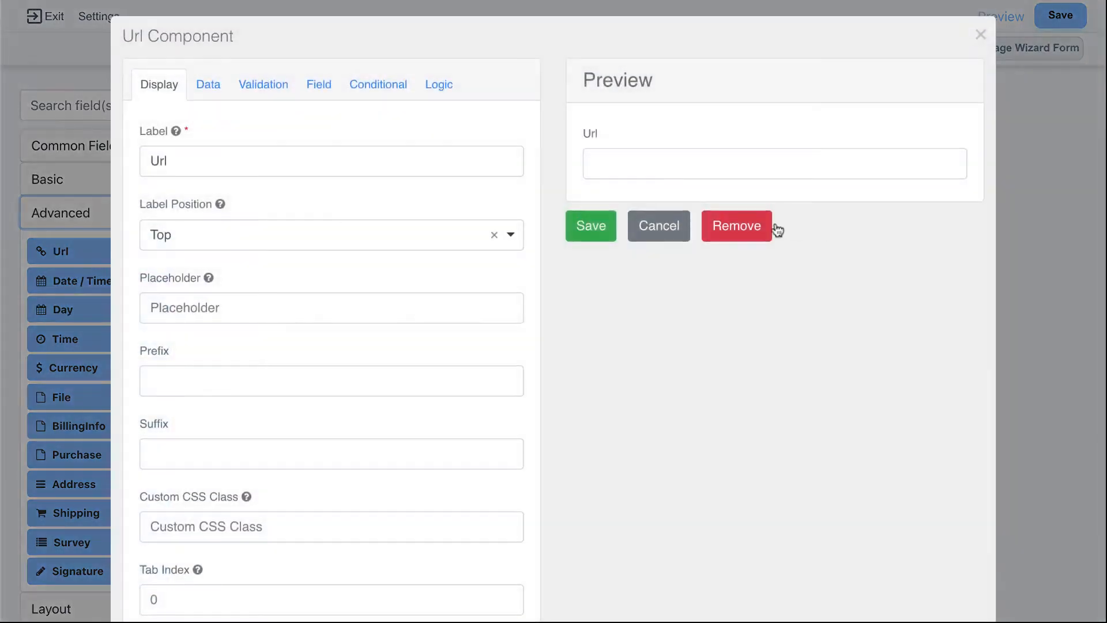
click(274, 87)
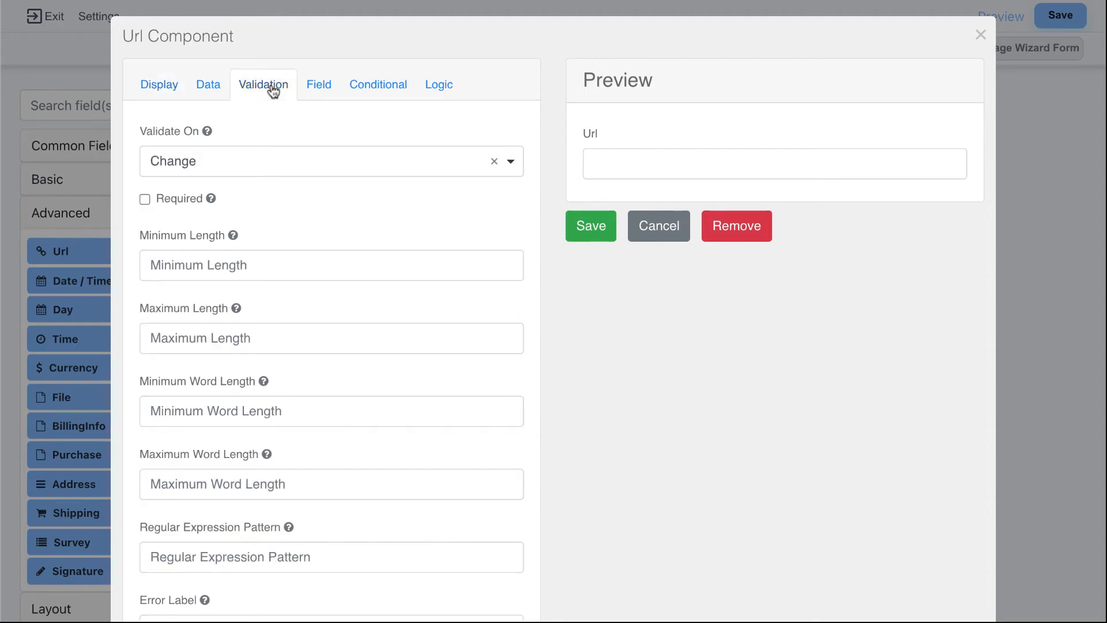
scroll(425, 165, down, 3)
scroll(424, 166, up, 5)
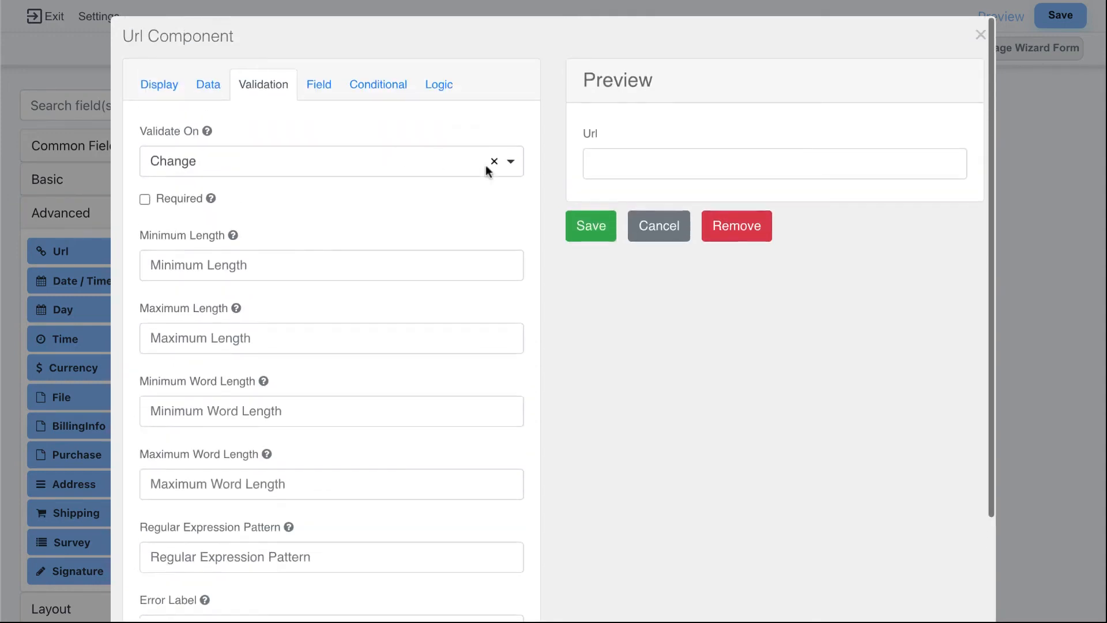
click(660, 226)
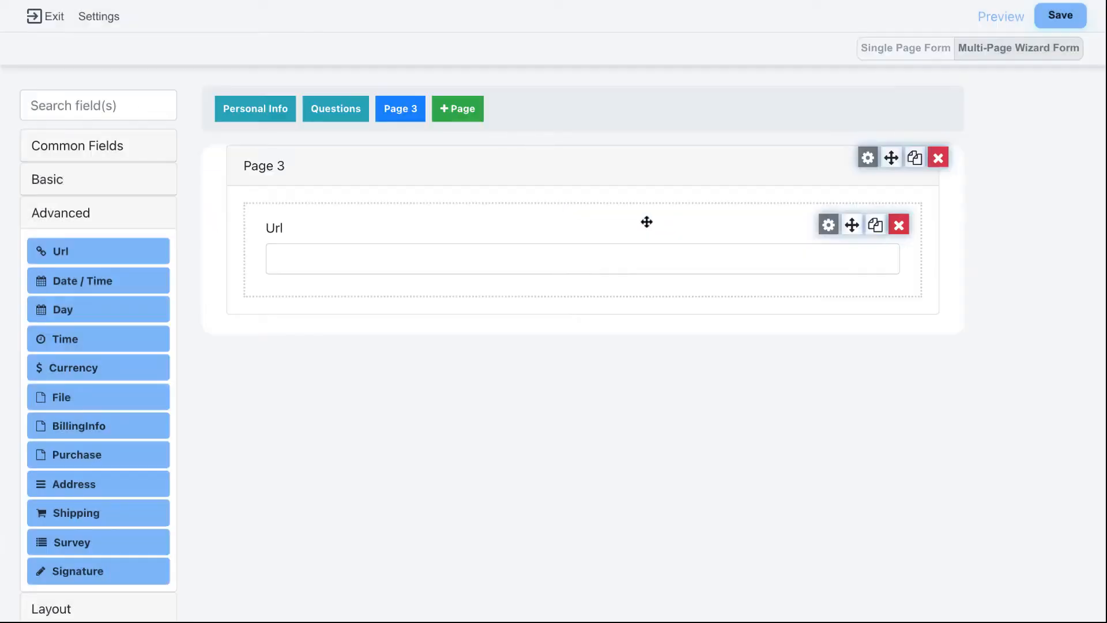
click(898, 225)
Step: Try out a Date / Time field on Page 3, viewing its calendar picker, and remove it
drag(108, 278, 311, 242)
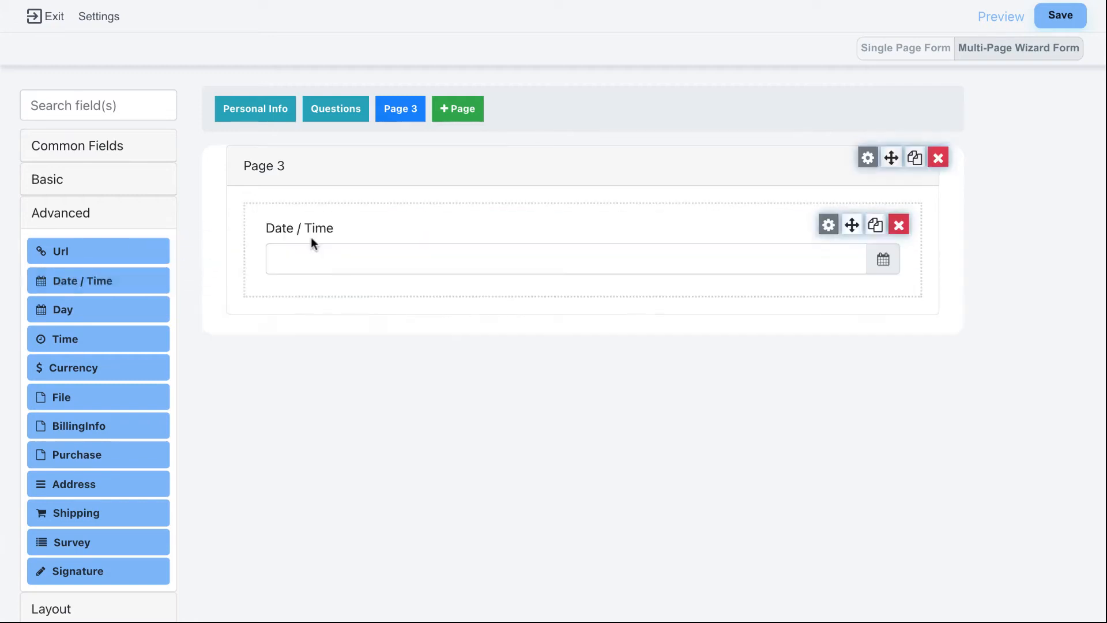
click(880, 260)
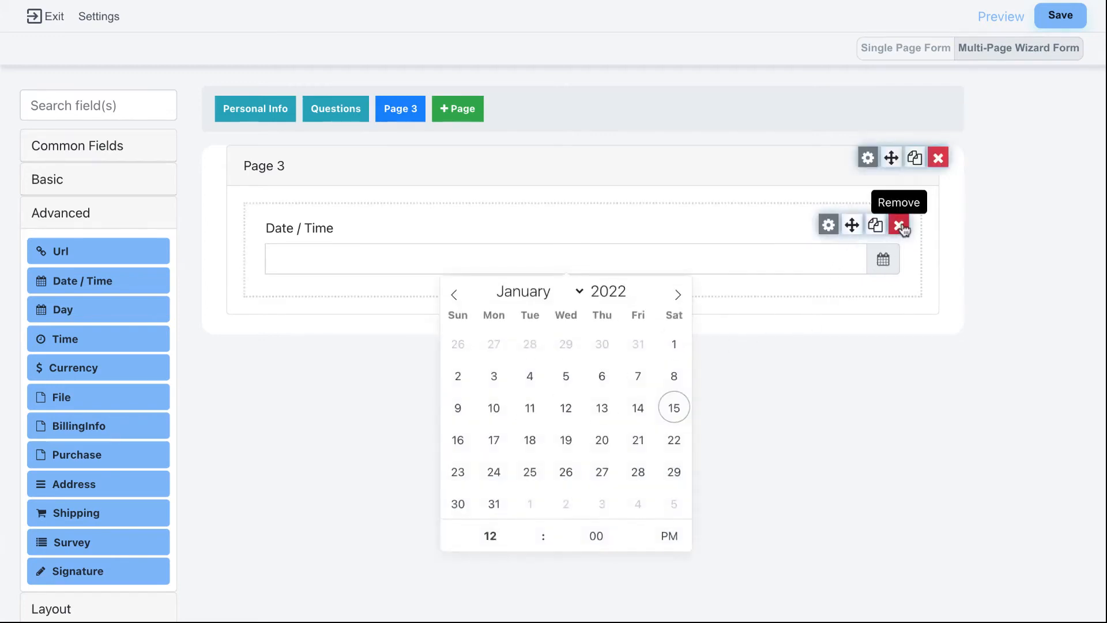
click(899, 225)
Step: Try out a Day field on Page 3 and replace it with a Time field
drag(148, 306, 388, 237)
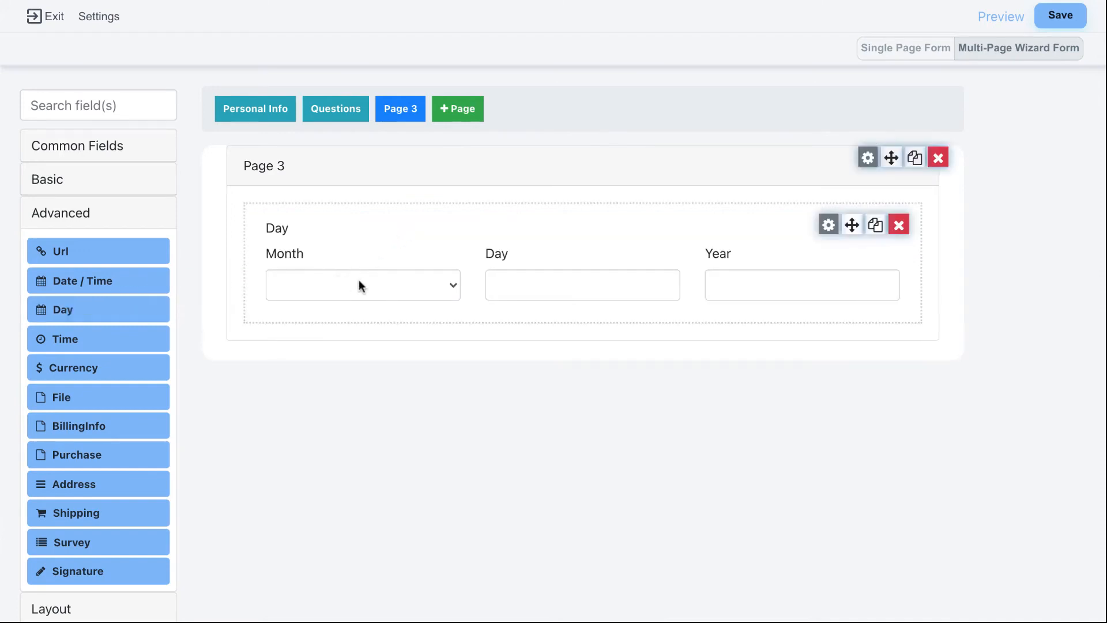
click(899, 225)
drag(109, 346, 407, 249)
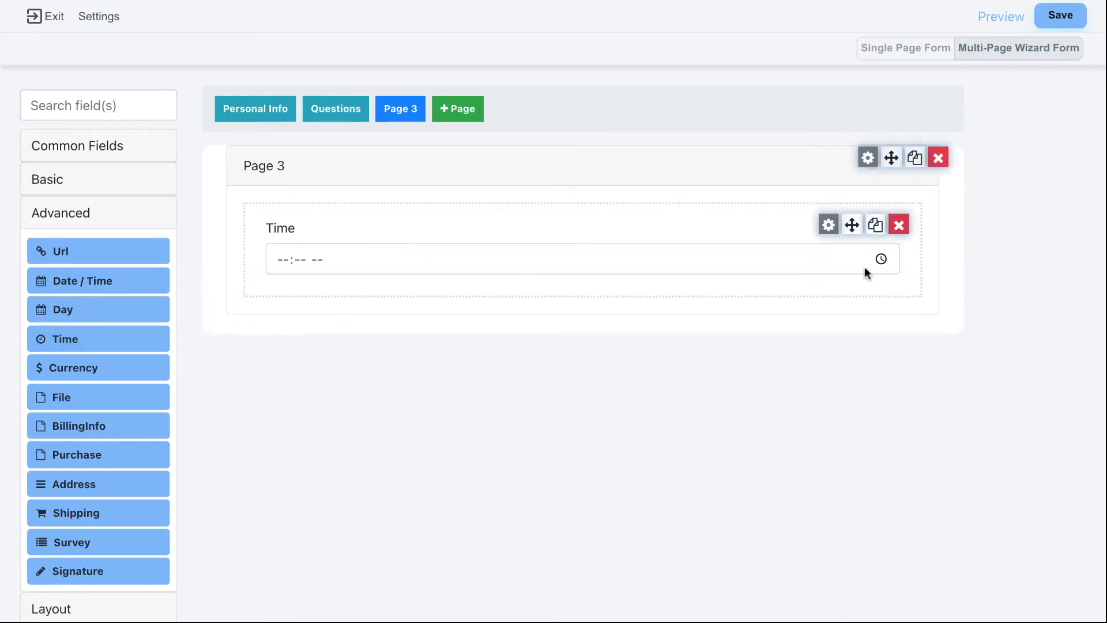
Step: View the Time field's picker and remove the field from Page 3, then briefly try out a Currency field
click(881, 258)
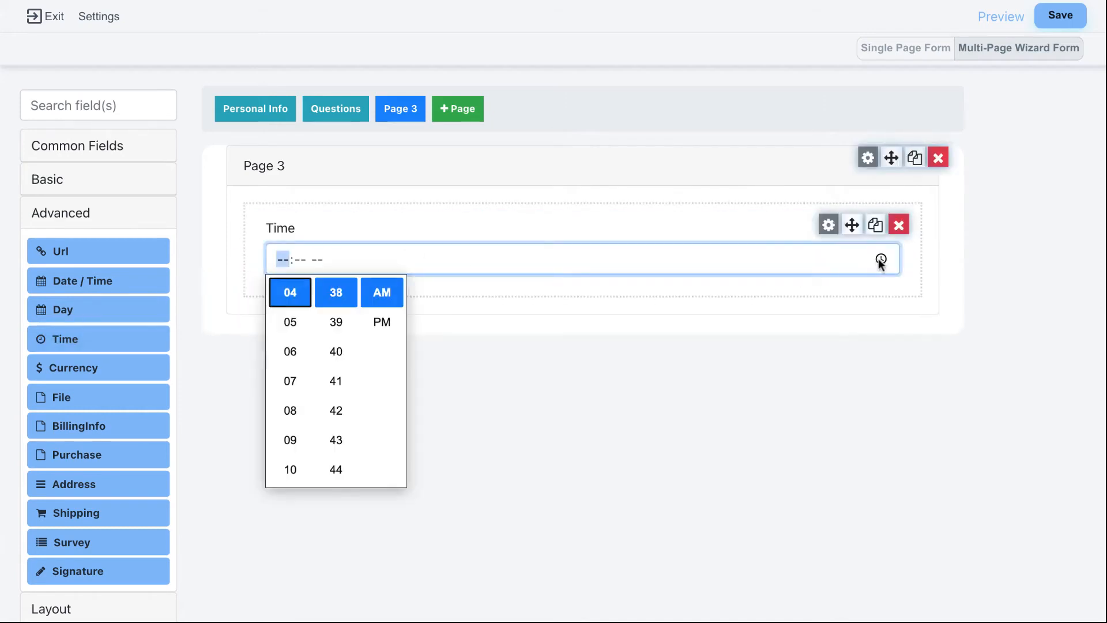
click(898, 224)
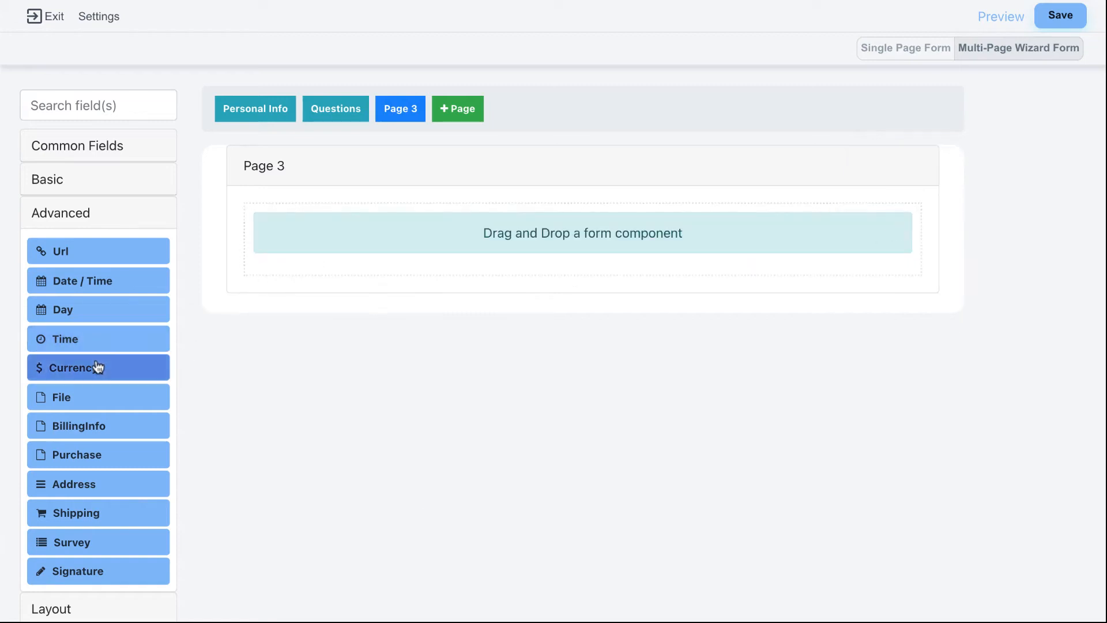
drag(94, 366, 394, 243)
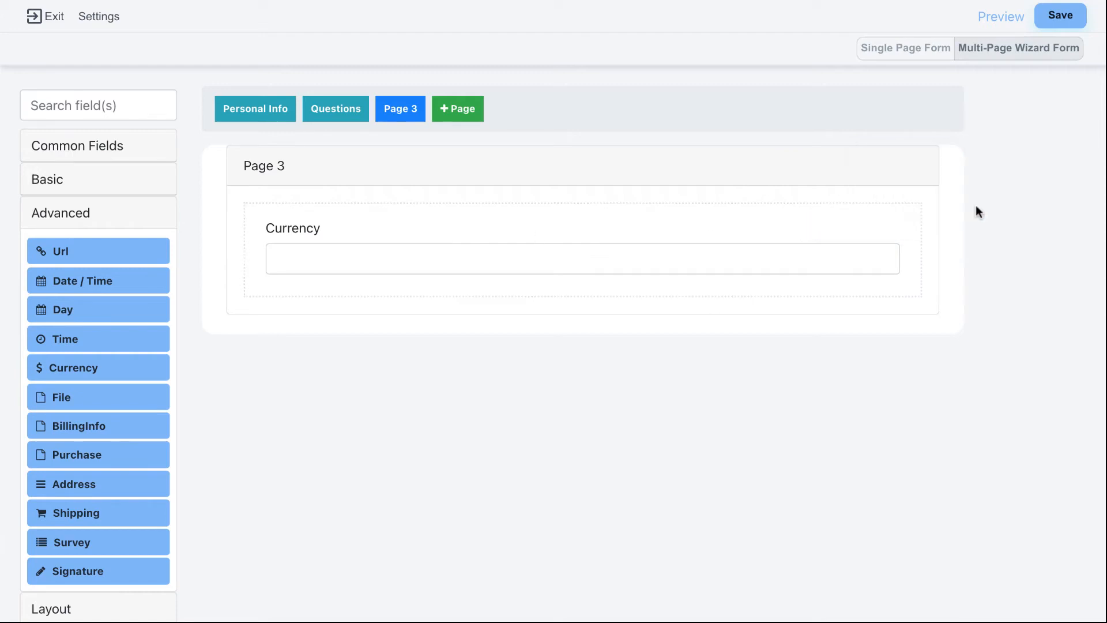
click(898, 224)
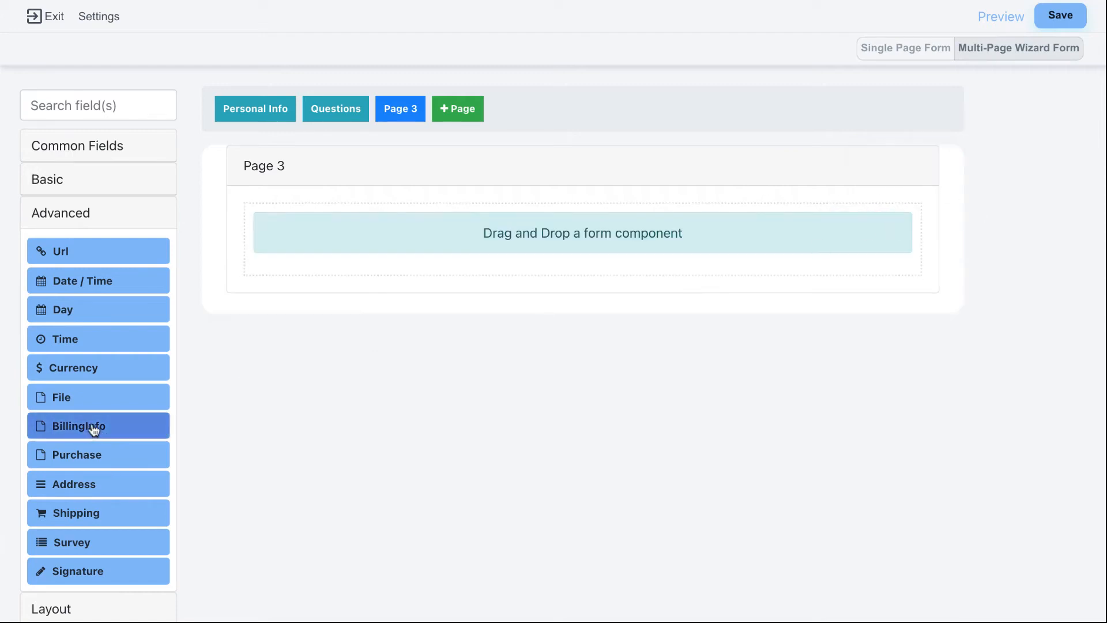
Step: Add a File upload field to Page 3 and set its label to Photo
drag(101, 403, 390, 234)
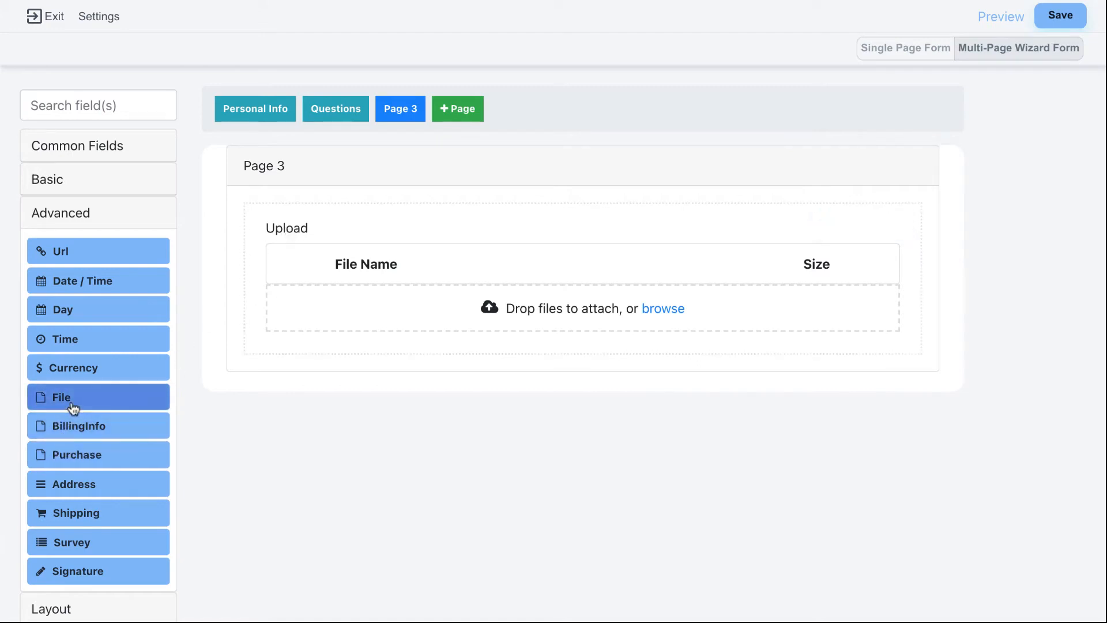
double_click(767, 224)
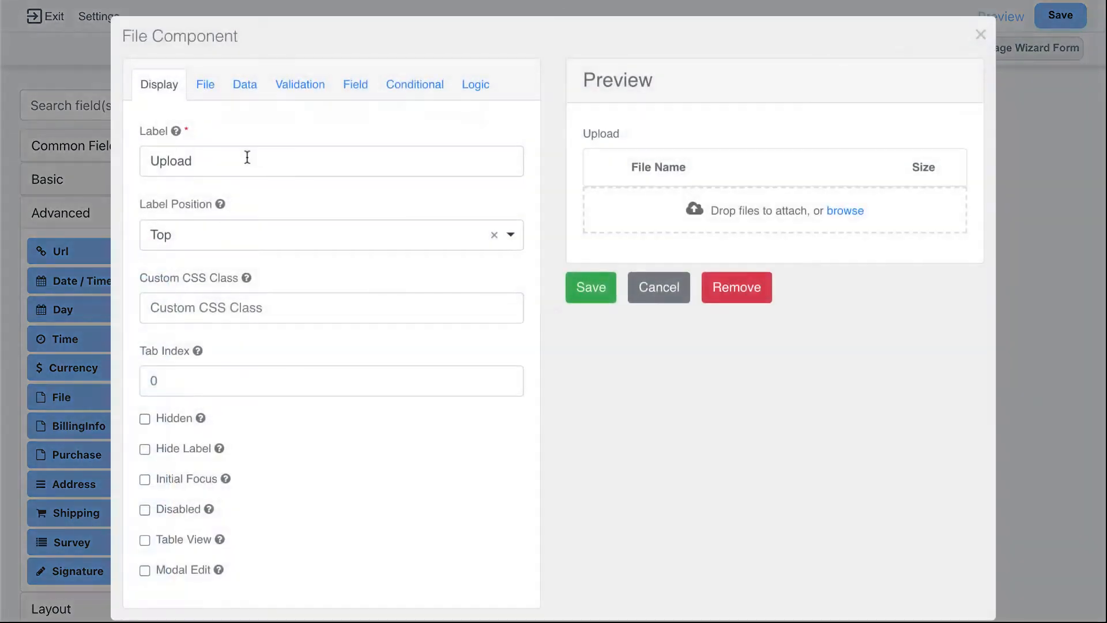
double_click(178, 161)
text(Photo)
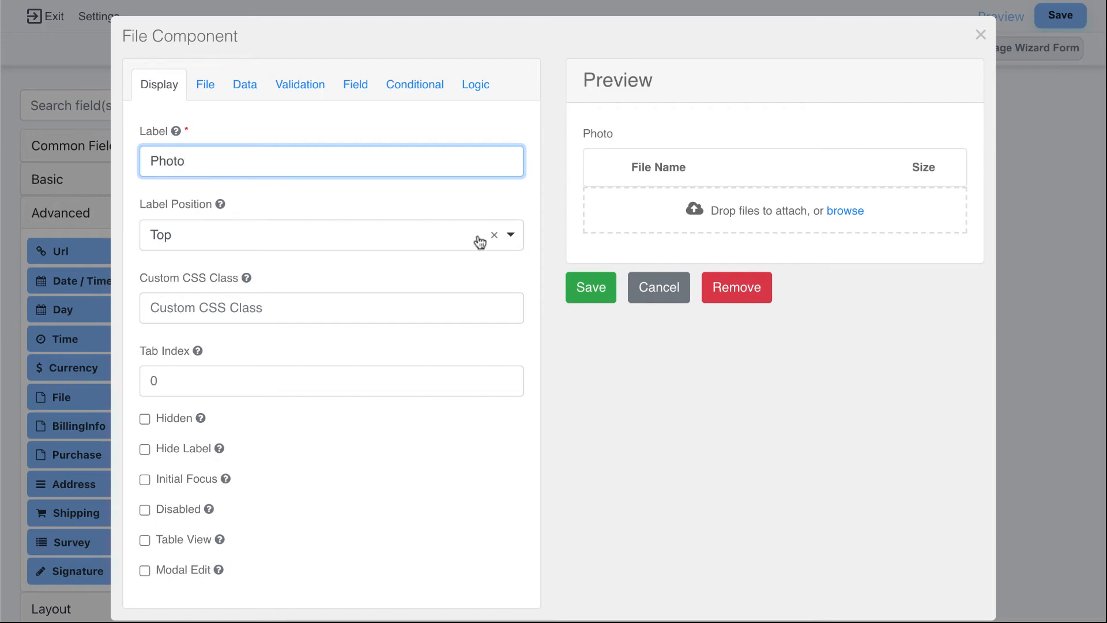
click(591, 288)
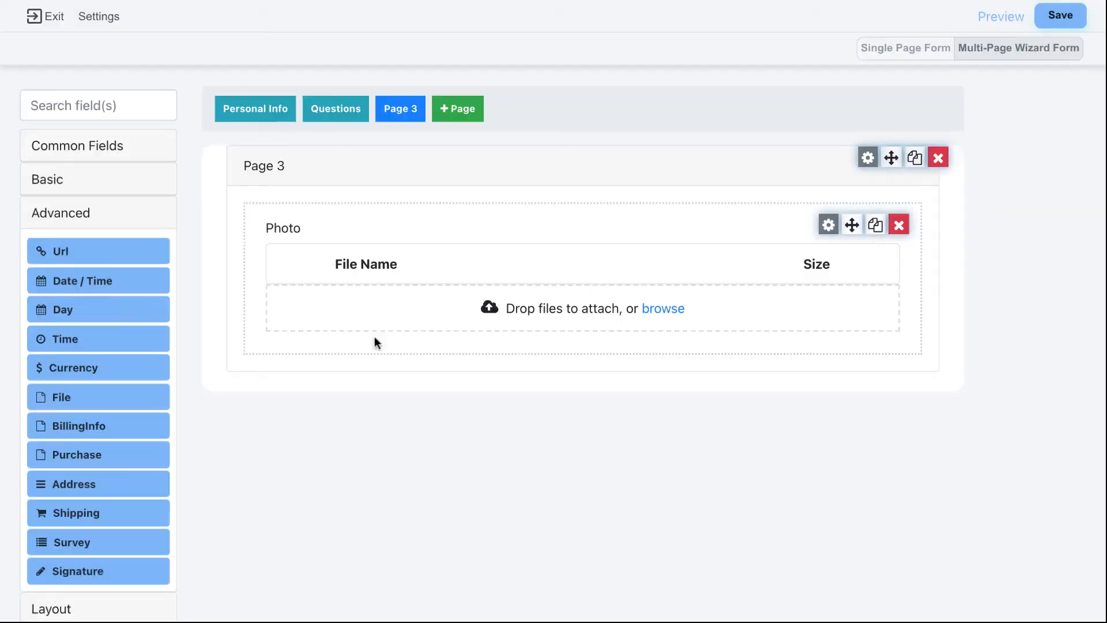
Step: Add a second File field labelled Logo below the Photo field, and remove both upload fields from Page 3
drag(94, 390, 400, 341)
click(828, 357)
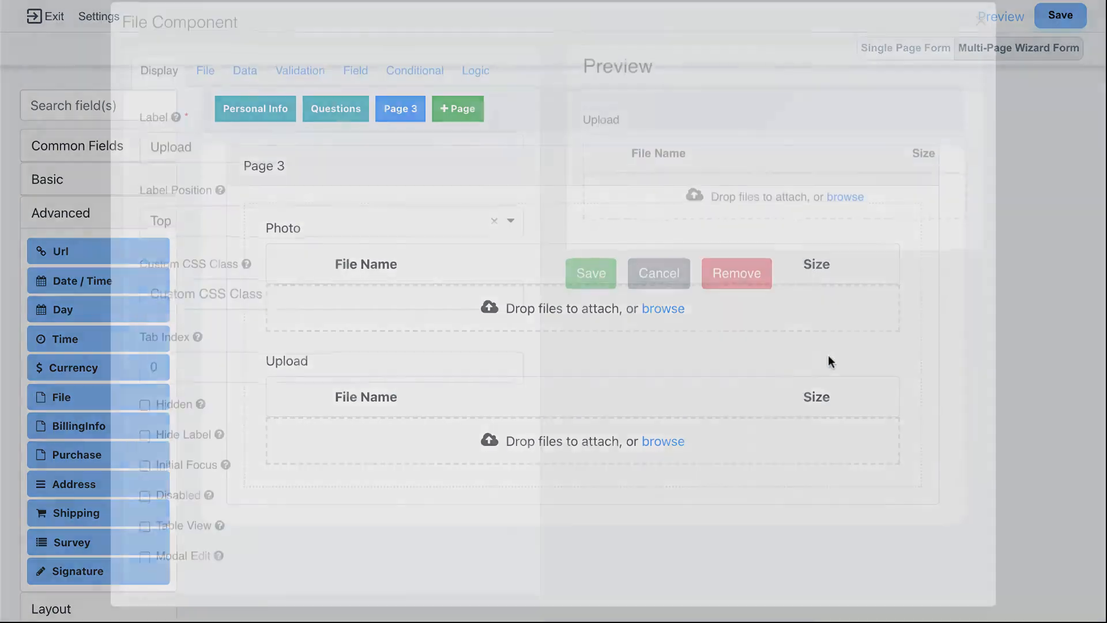
text(Logo)
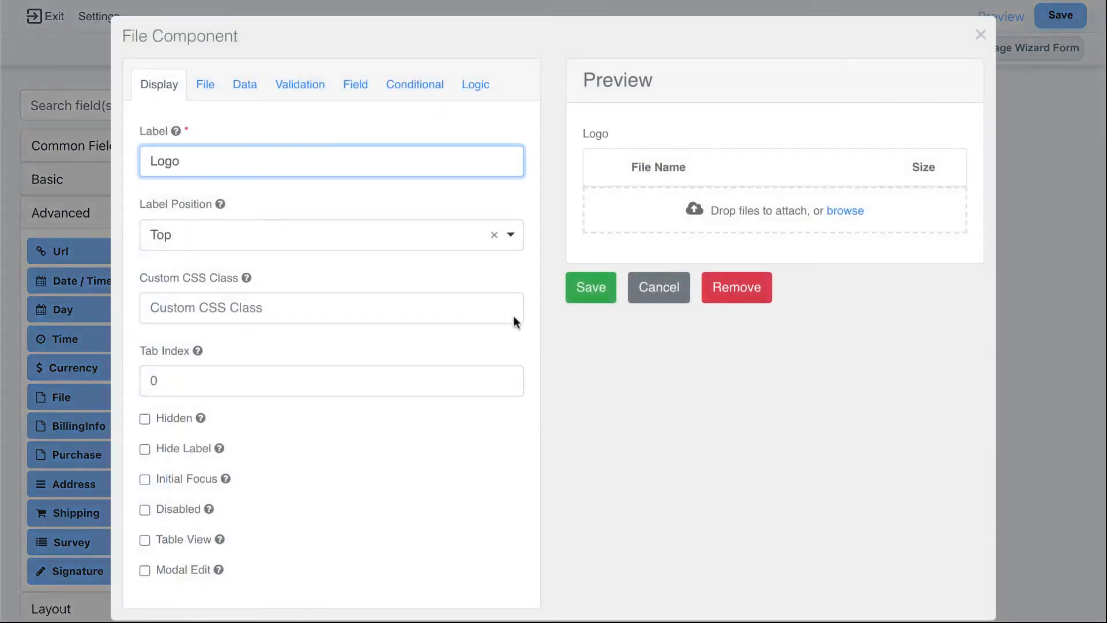
click(588, 285)
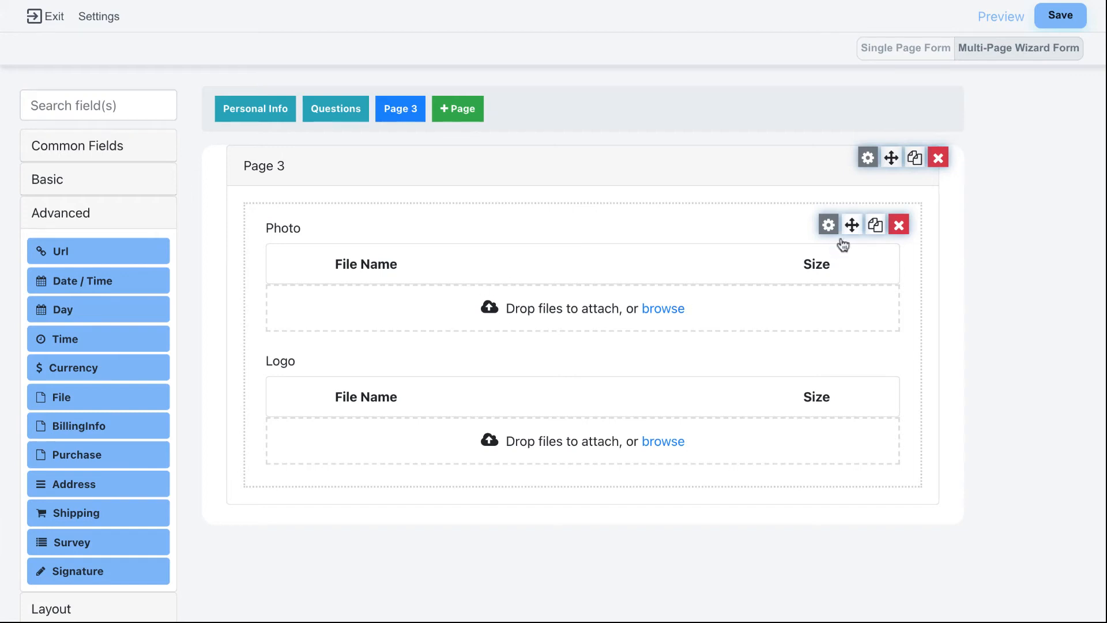
click(899, 225)
click(899, 225)
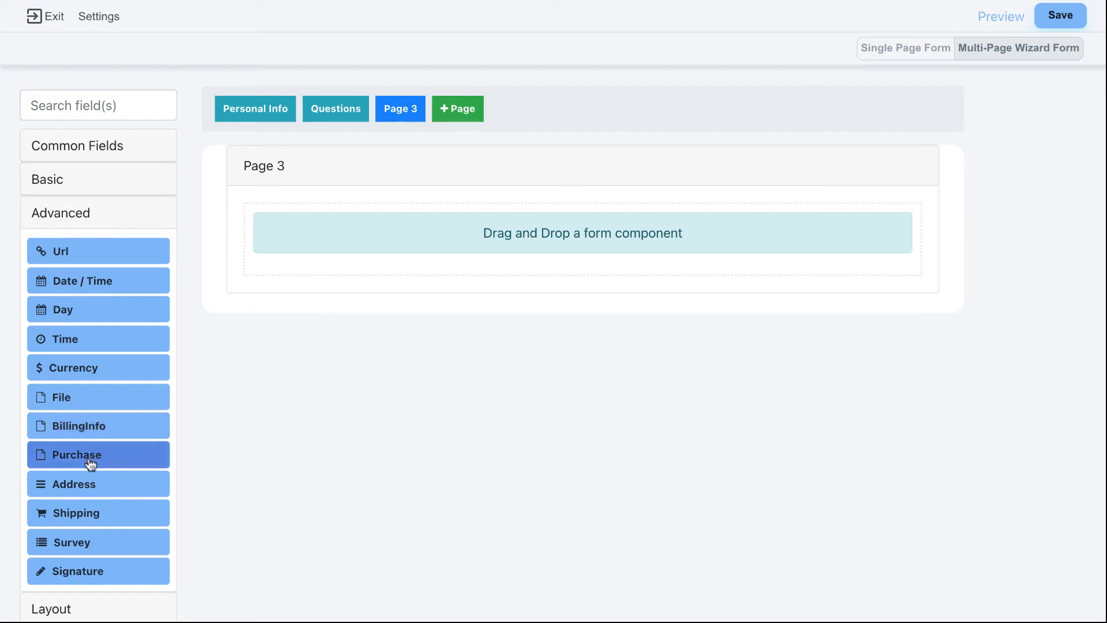
Step: Add a Purchase field to Page 3, look over its billing fields and open its purchase settings
drag(91, 464, 400, 237)
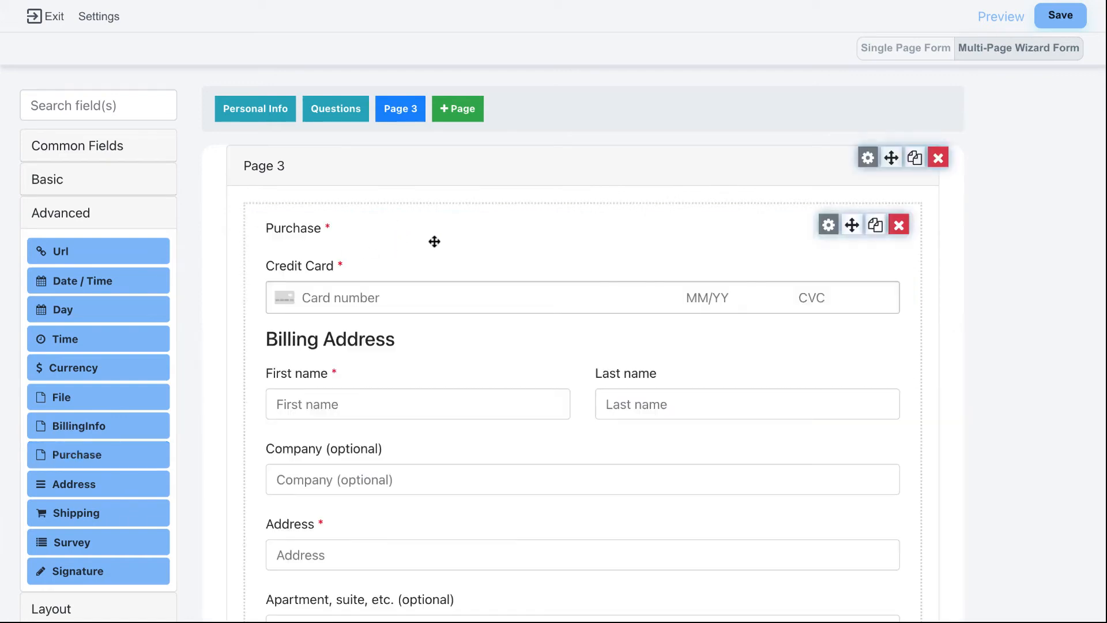
scroll(434, 241, down, 2)
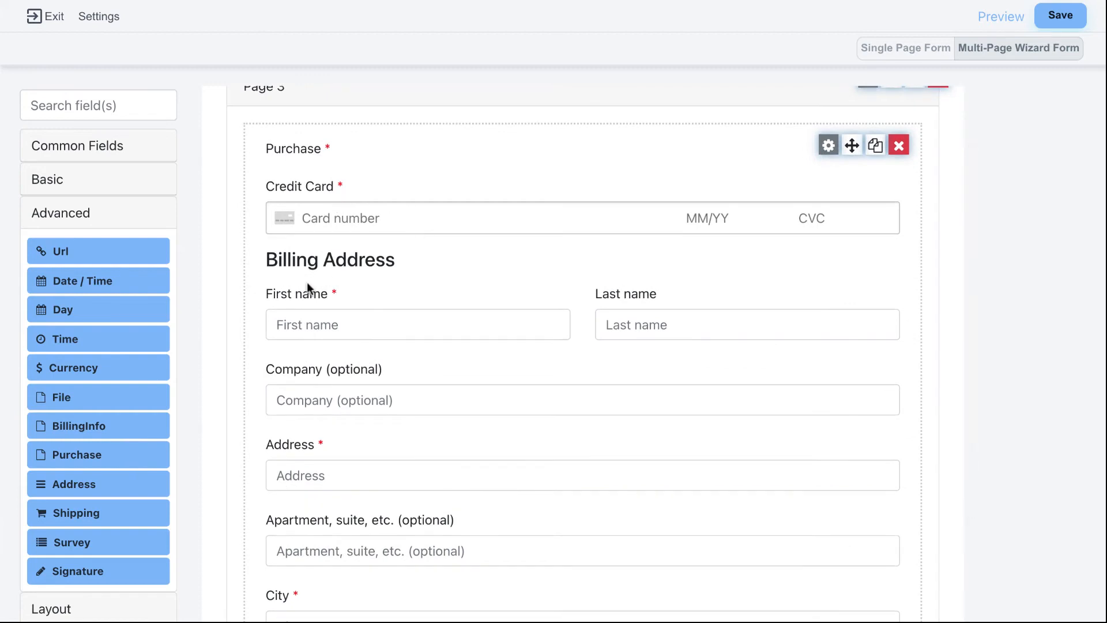
scroll(307, 283, down, 4)
scroll(307, 286, up, 6)
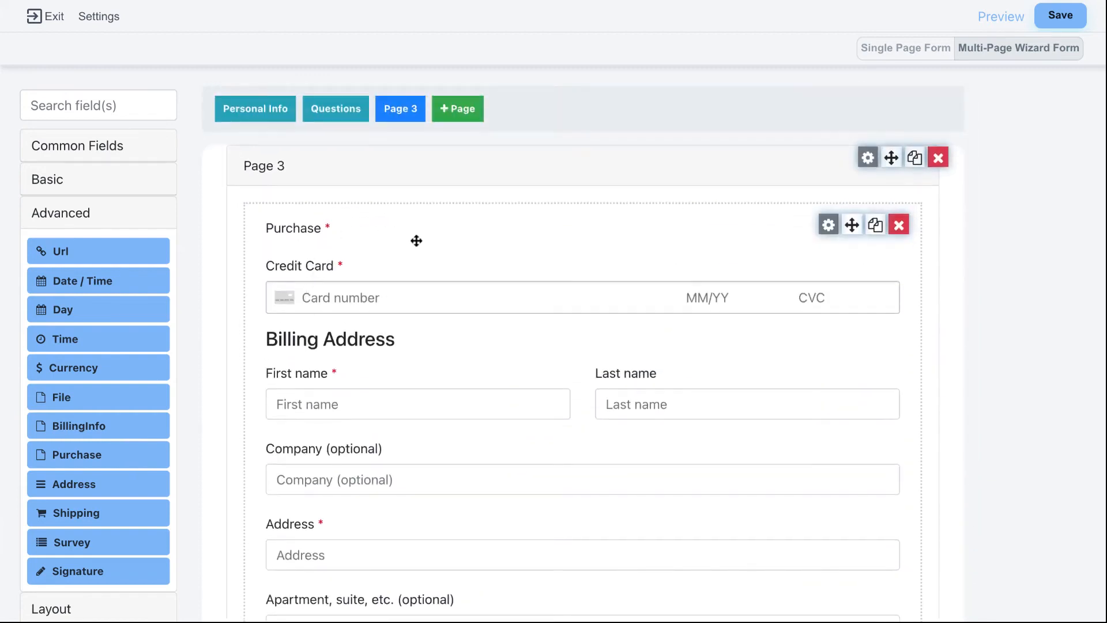
click(787, 270)
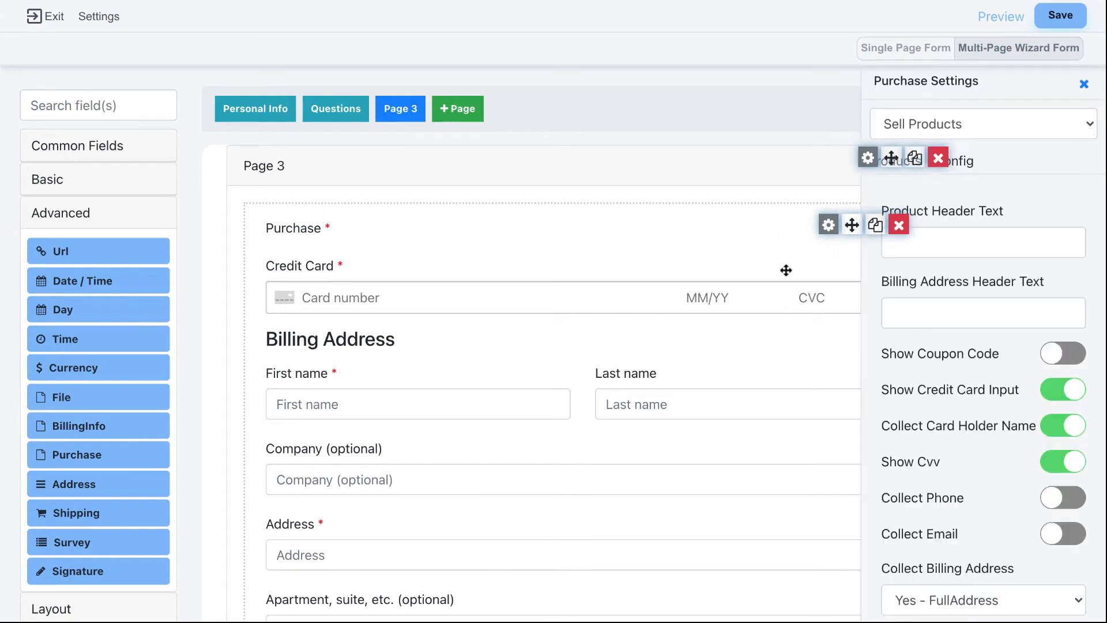
scroll(791, 273, down, 3)
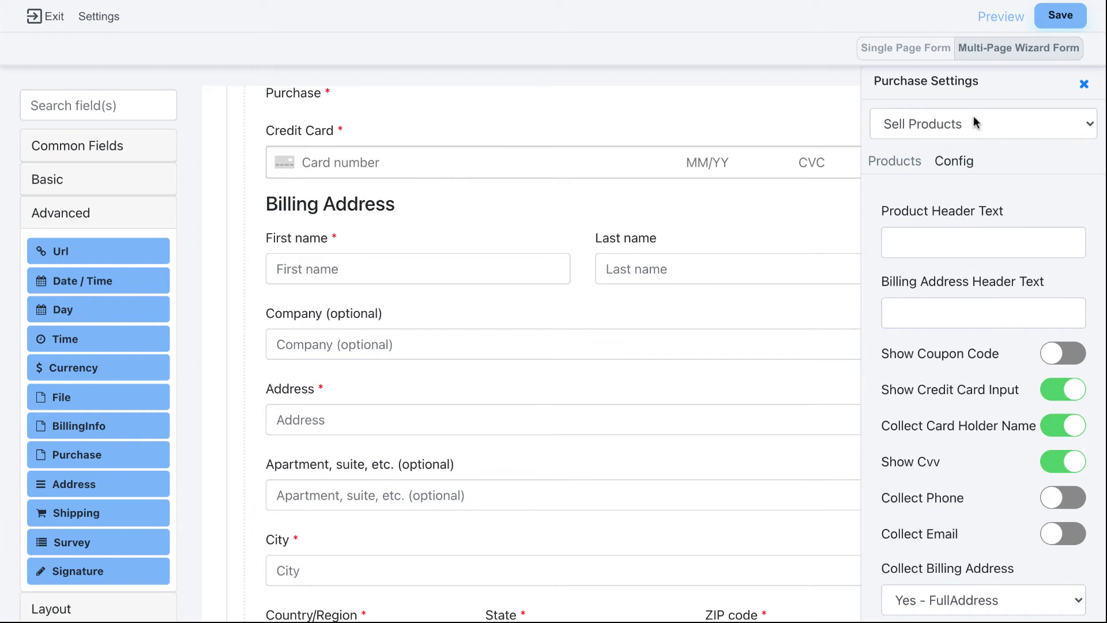
scroll(944, 243, down, 2)
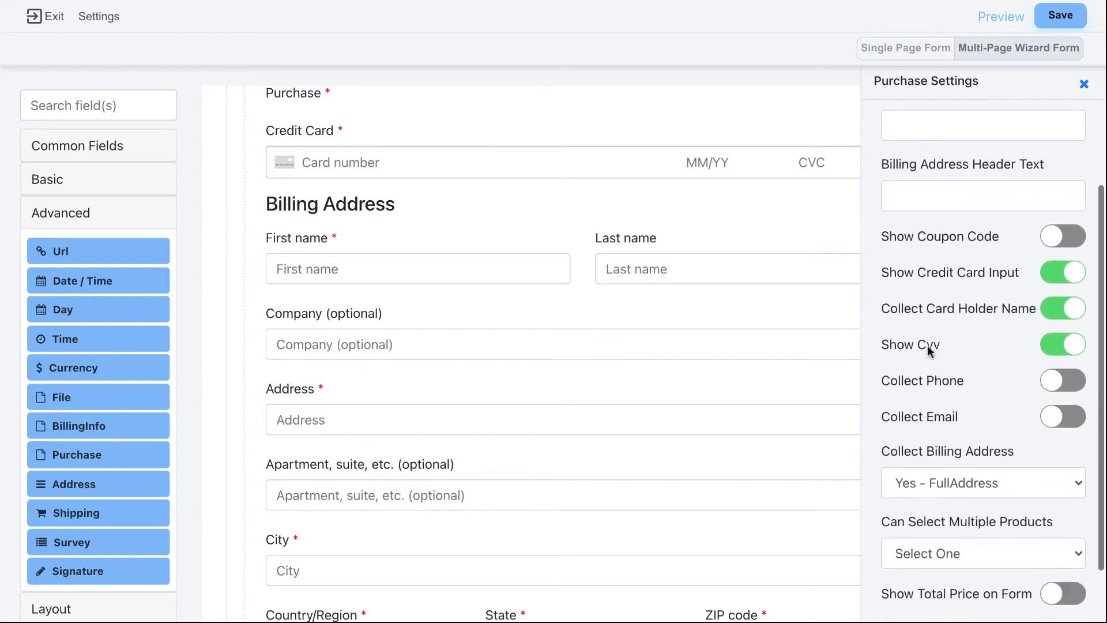
Step: Set the Purchase field's billing address collection to Yes - Zip Only and turn off Collect Card Holder Name
click(935, 479)
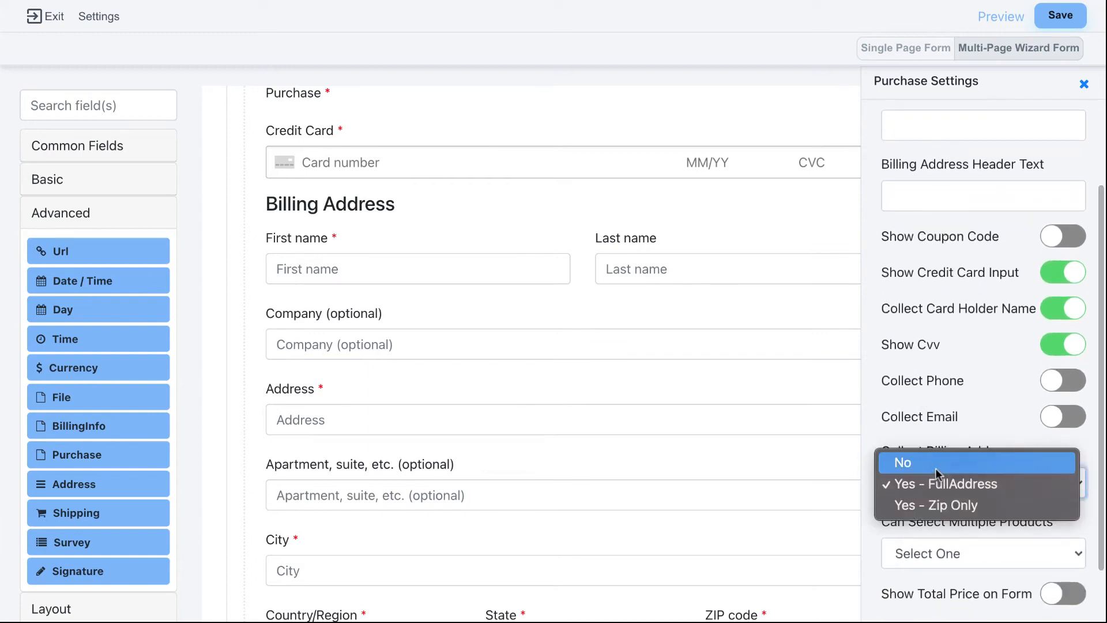
click(932, 505)
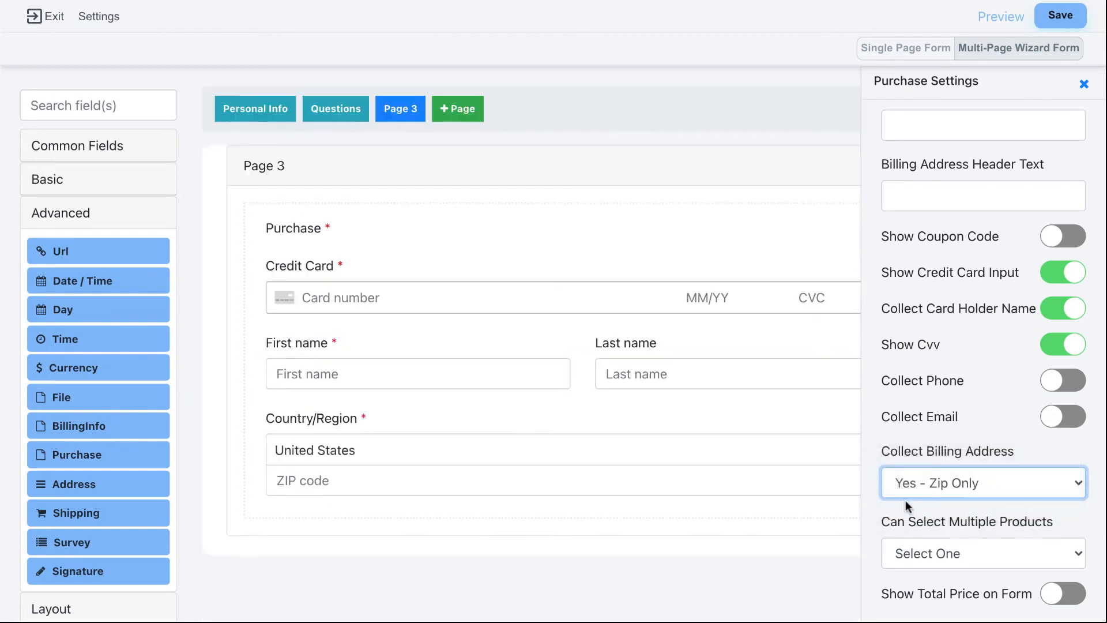
click(1055, 311)
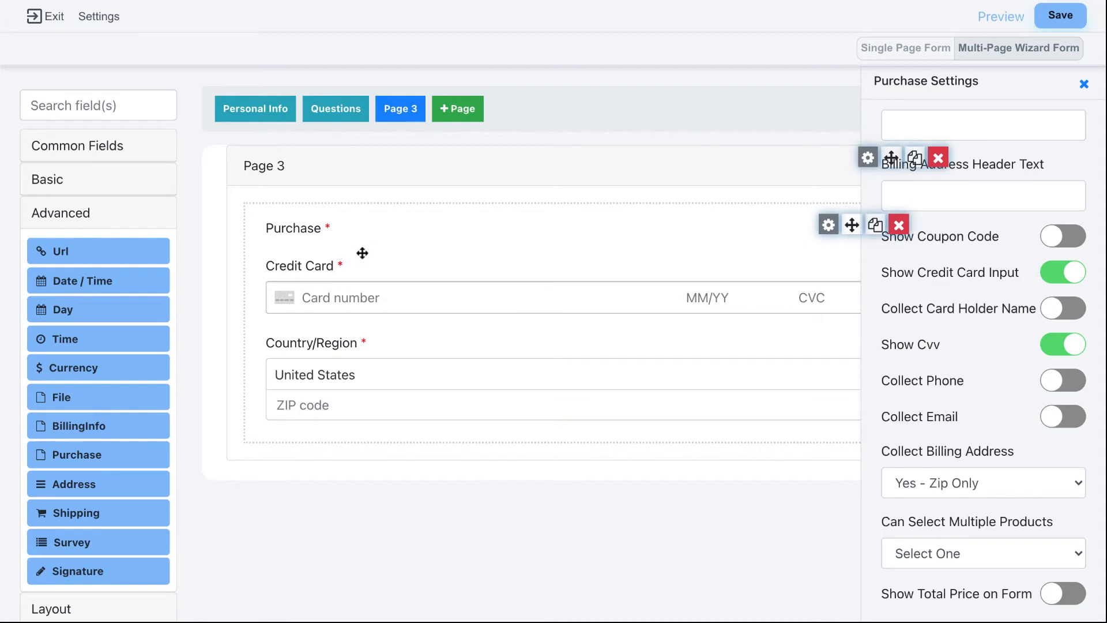
Step: Try the User Defined Amount and Collect Credit Card purchase types, and return the Purchase field to Sell Products
scroll(985, 516, down, 2)
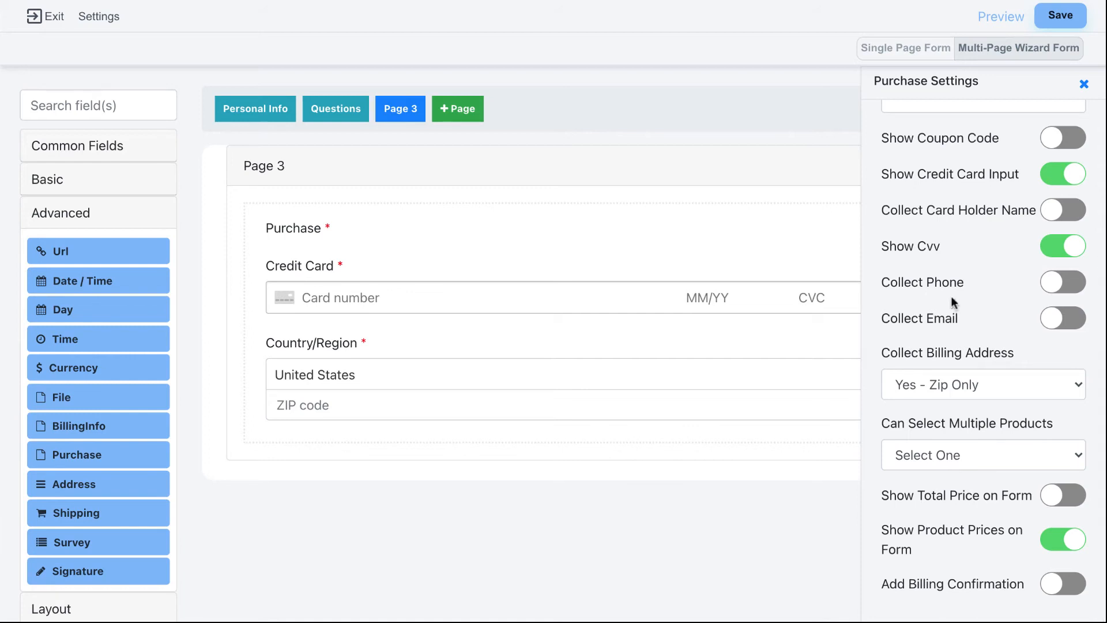
scroll(950, 295, up, 4)
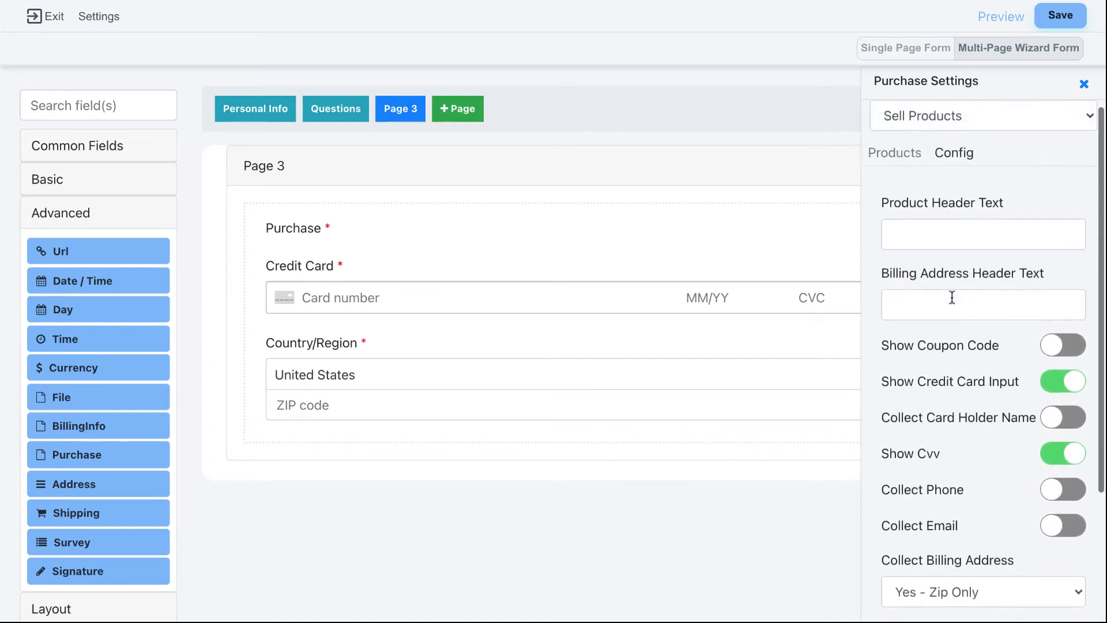
click(972, 119)
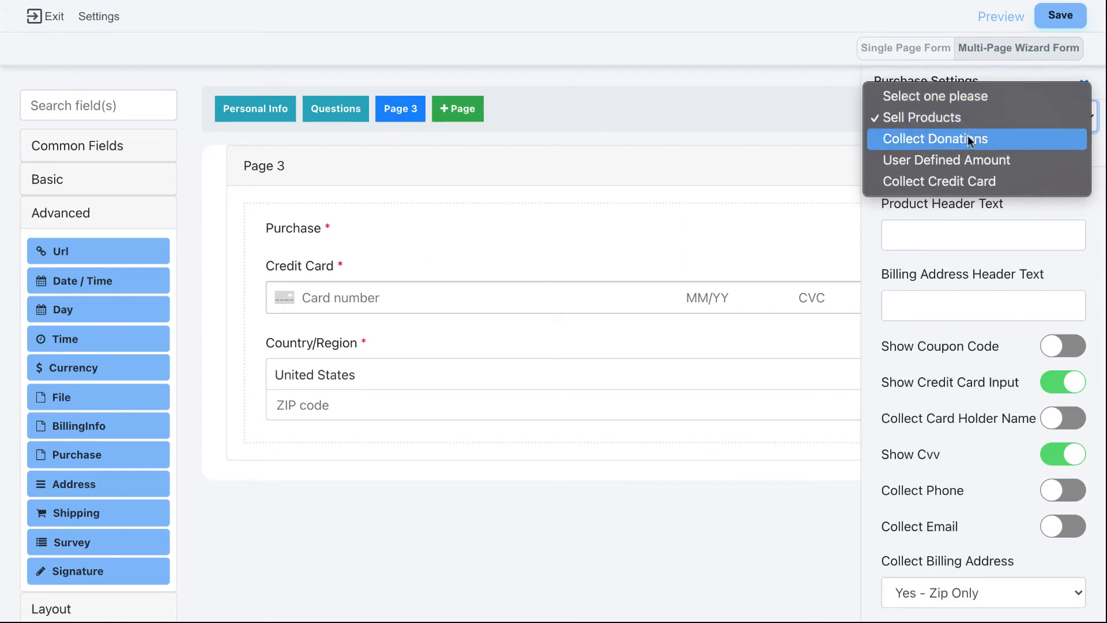
click(958, 155)
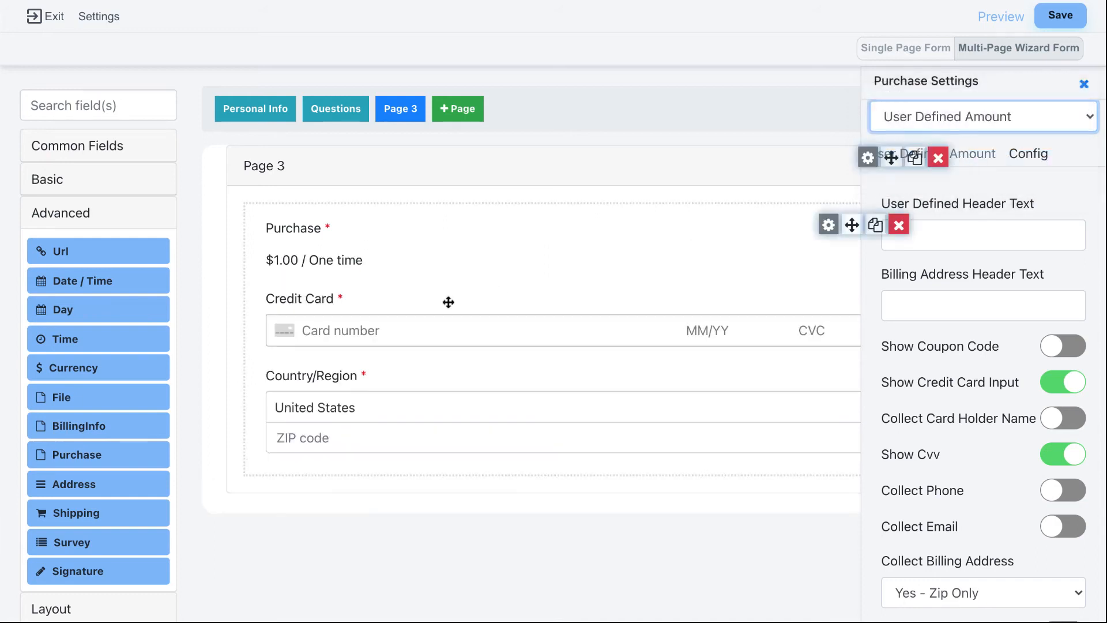
click(971, 120)
click(963, 138)
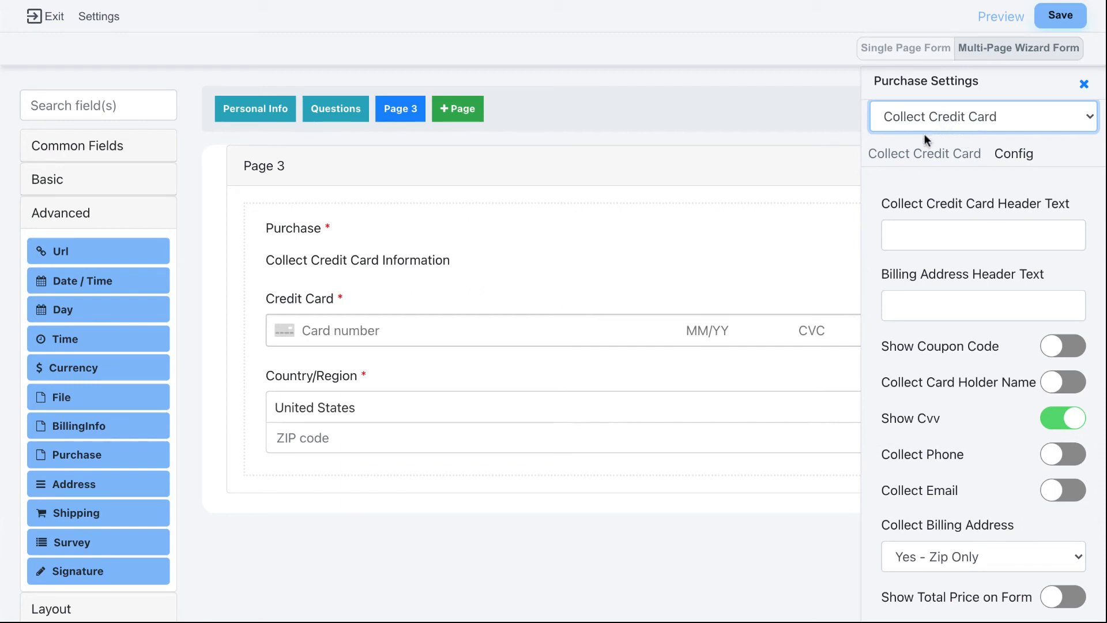
click(939, 122)
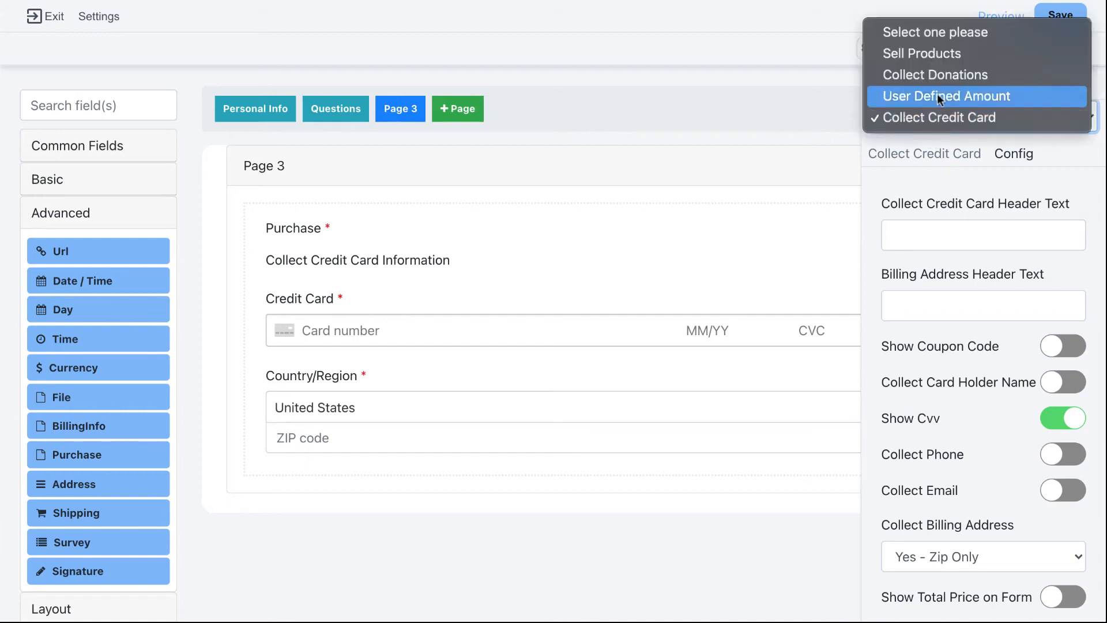
click(950, 55)
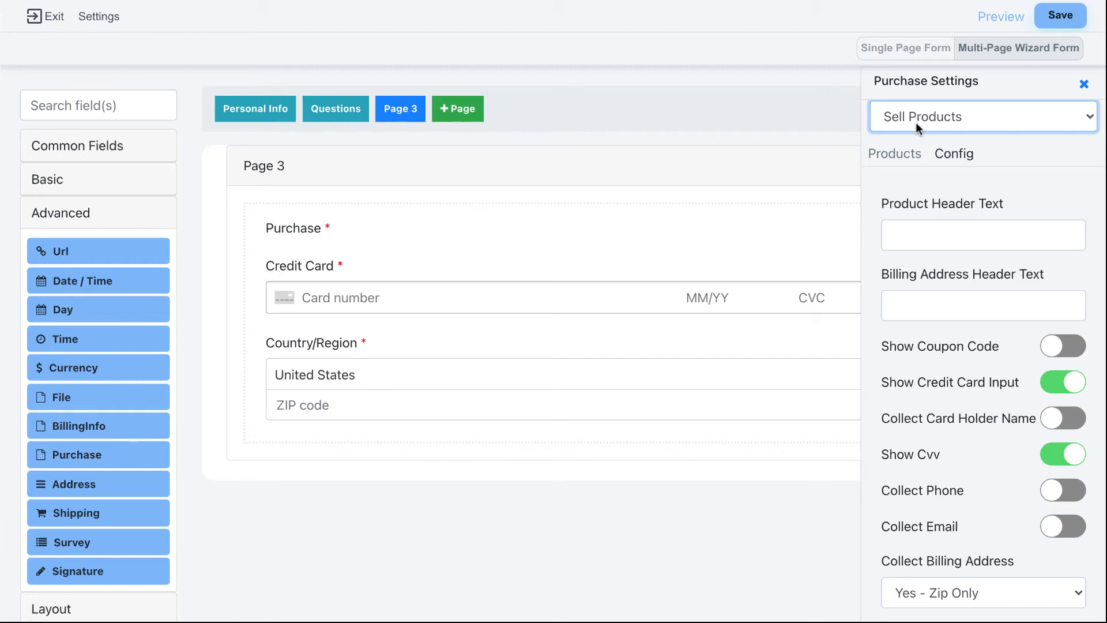
Step: Review the Purchase field's product and configuration settings, including the multiple-product selection options, and remove the field from Page 3
click(894, 154)
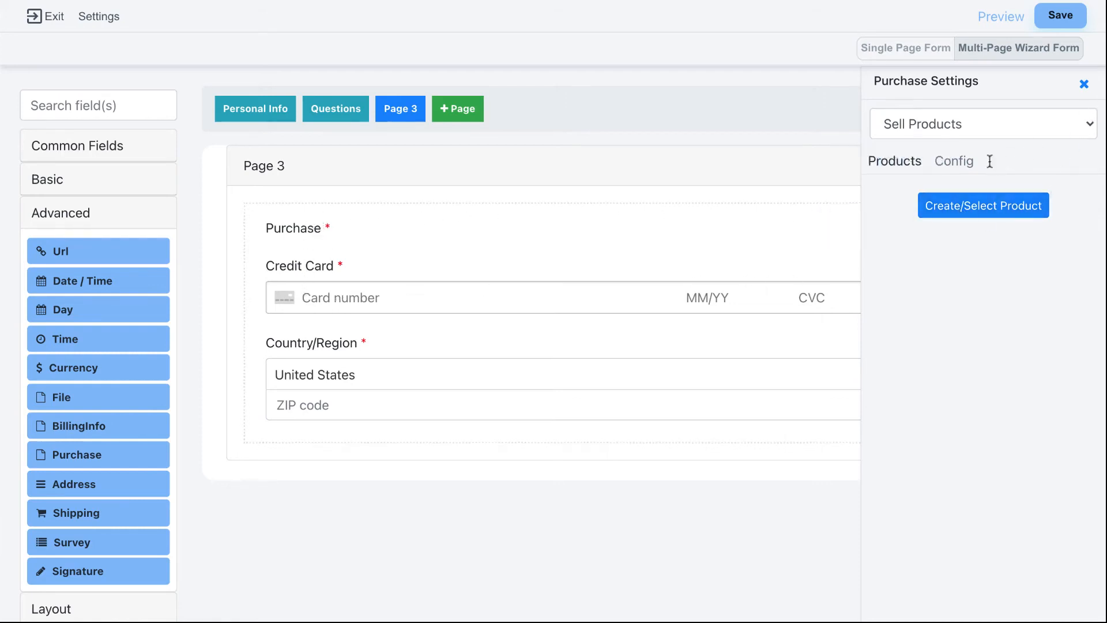
click(953, 160)
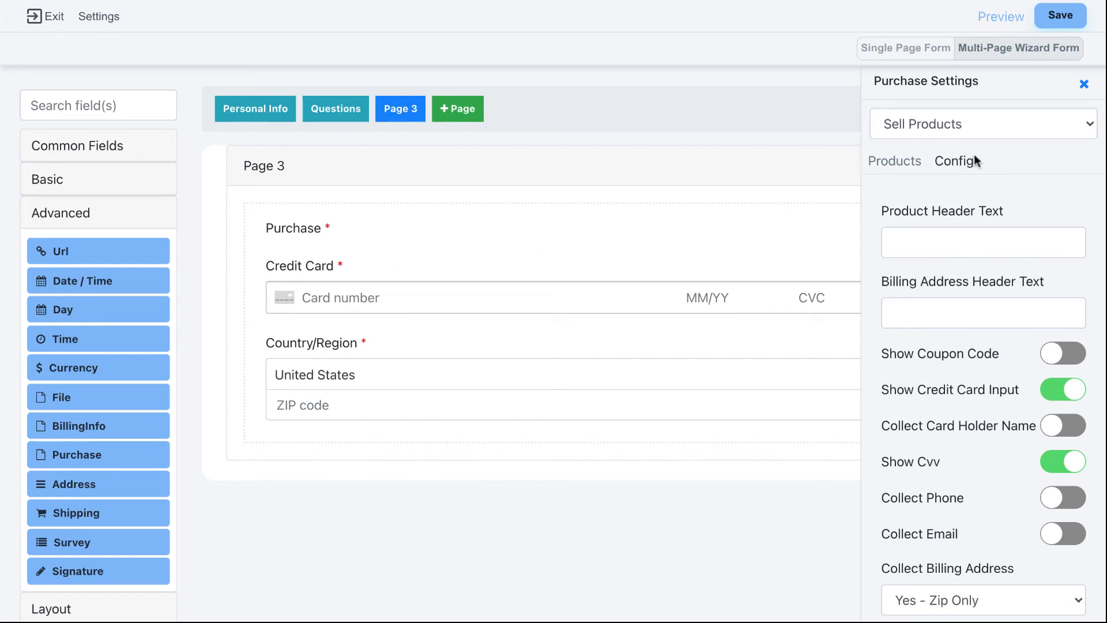
scroll(974, 154, down, 3)
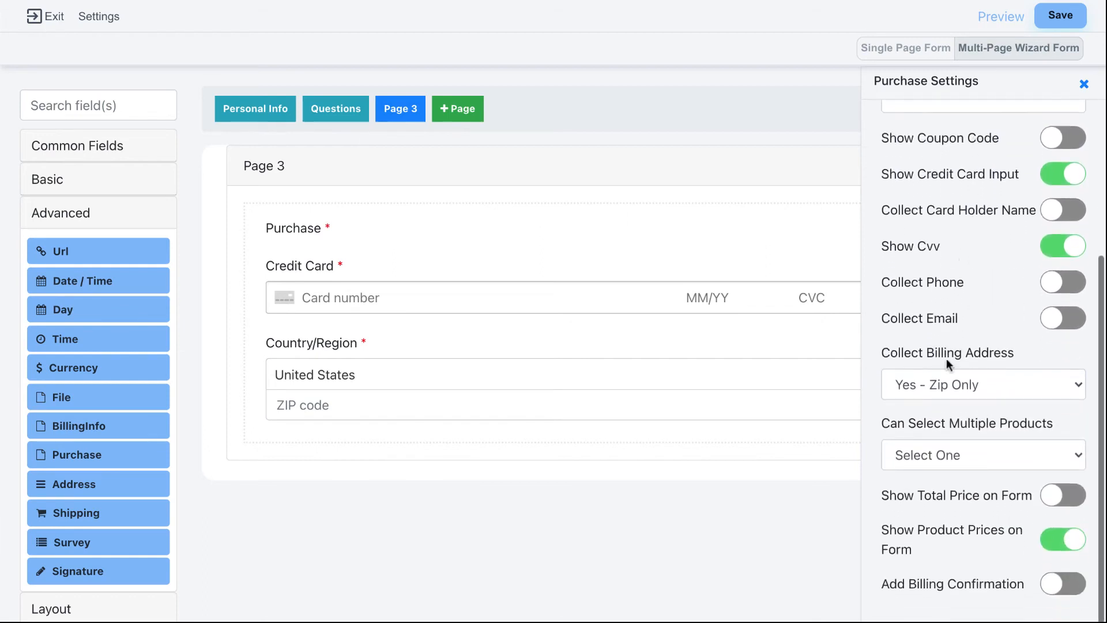
click(945, 454)
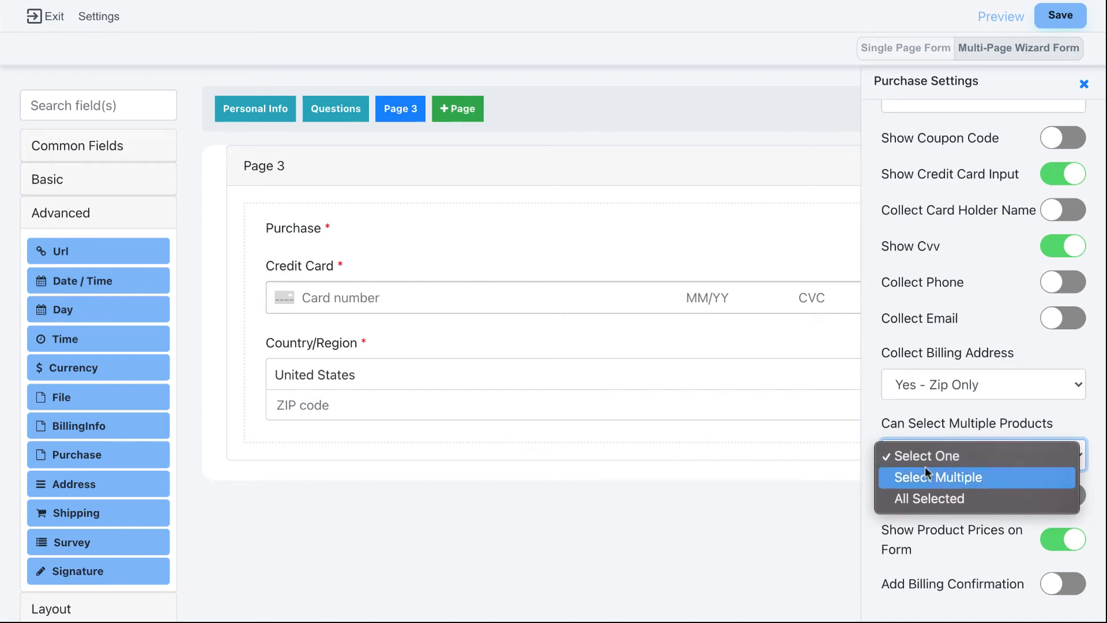
click(927, 425)
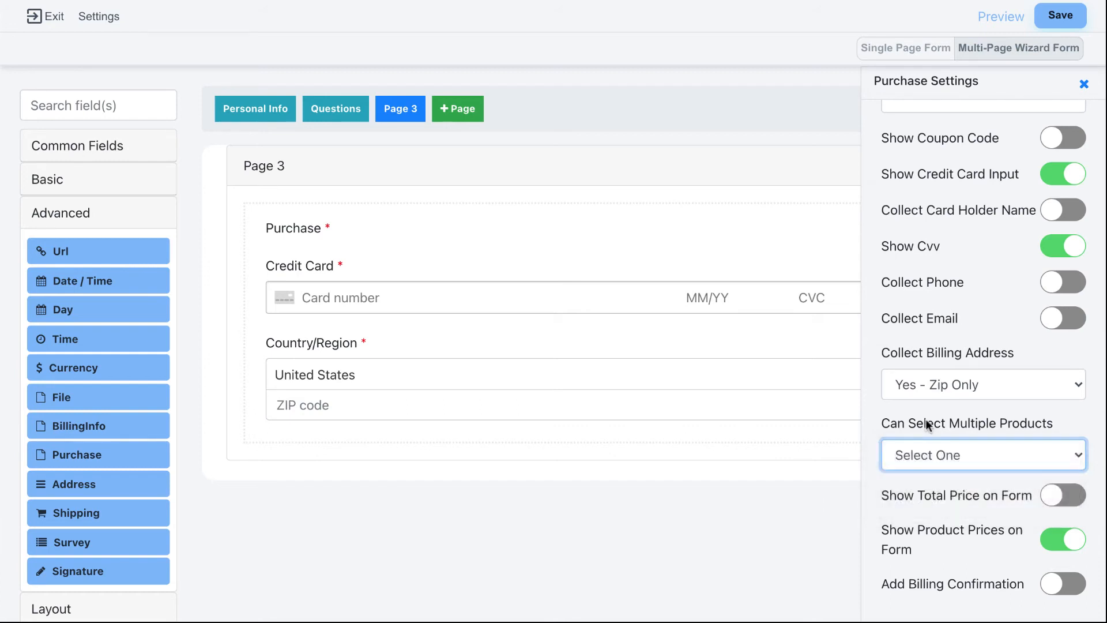
click(1080, 86)
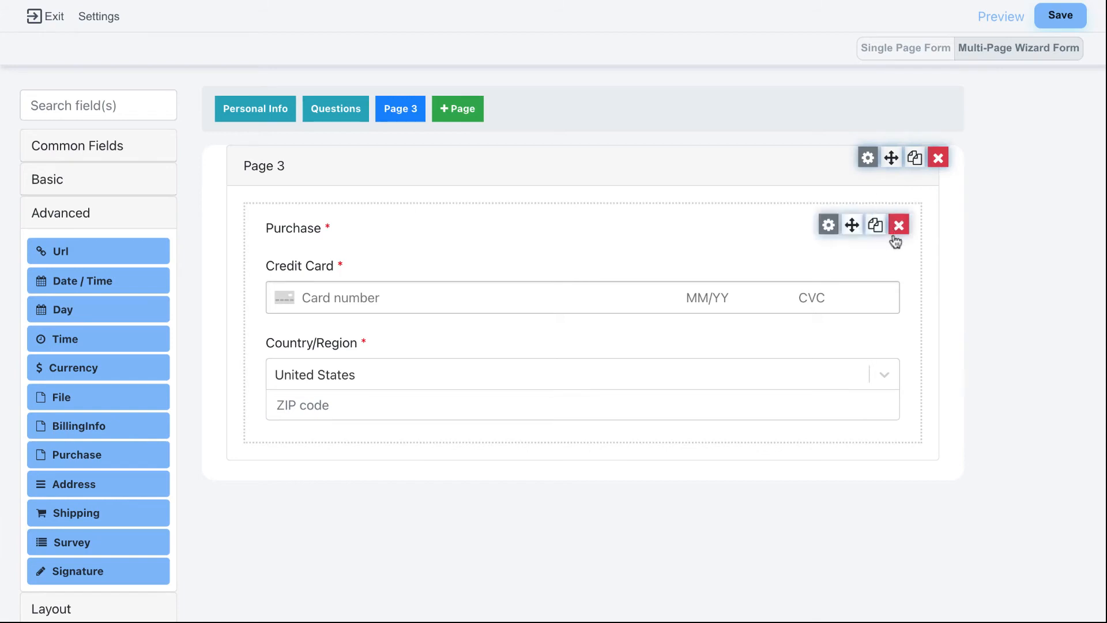
click(899, 226)
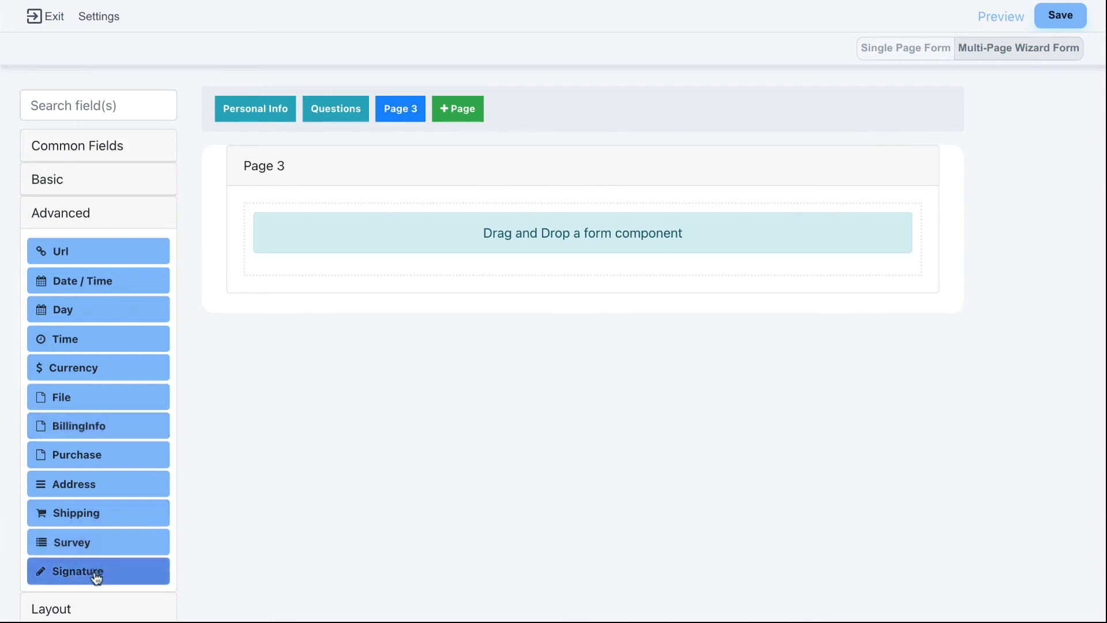
Step: Add a Signature field to Page 3 and look over its label, size and colour display settings
mouse_move(94, 573)
mouse_down()
mouse_move(407, 332)
mouse_move(470, 219)
mouse_up()
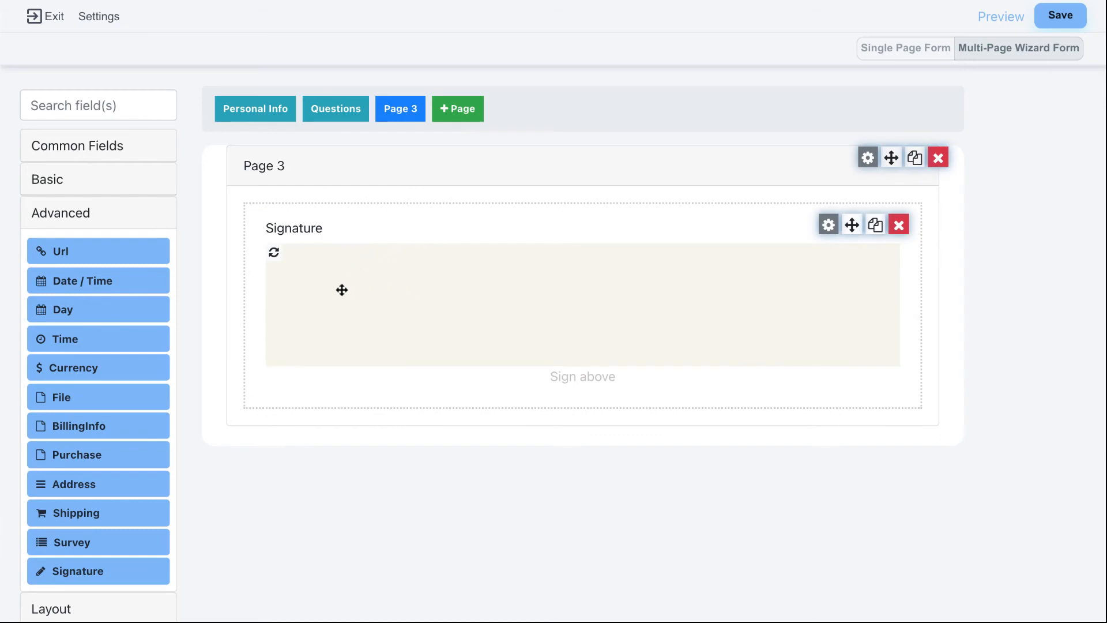
click(828, 226)
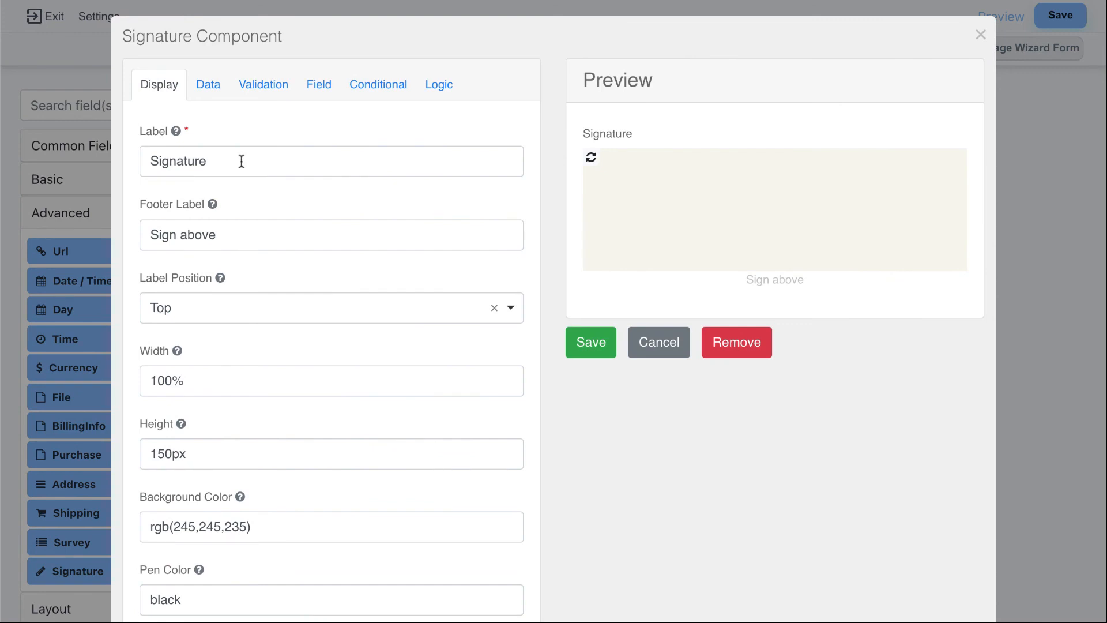
click(241, 161)
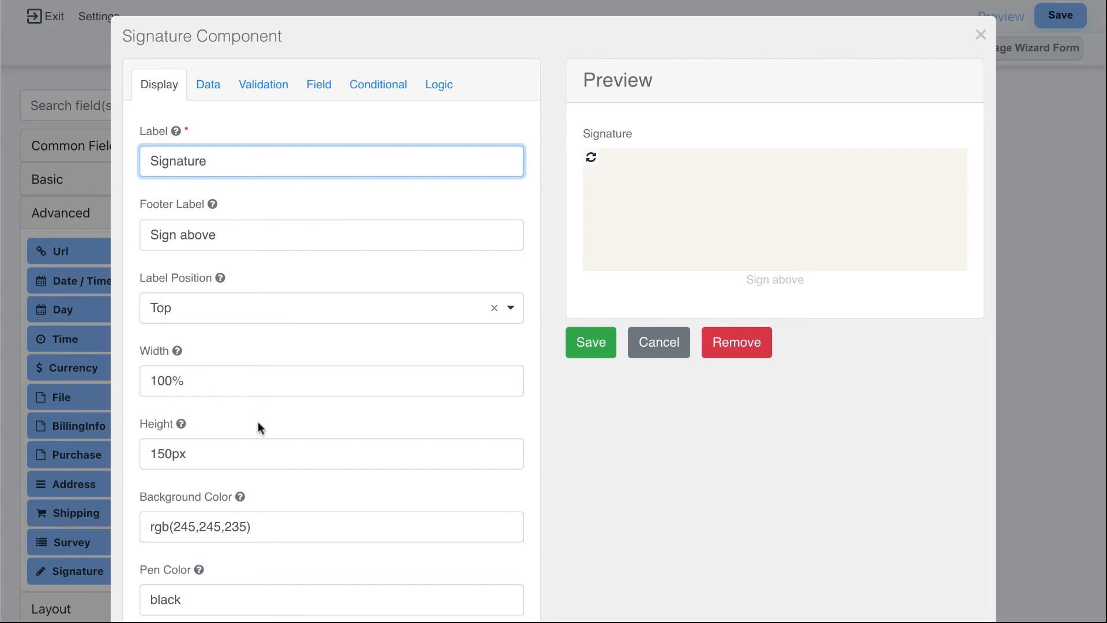
scroll(257, 425, down, 2)
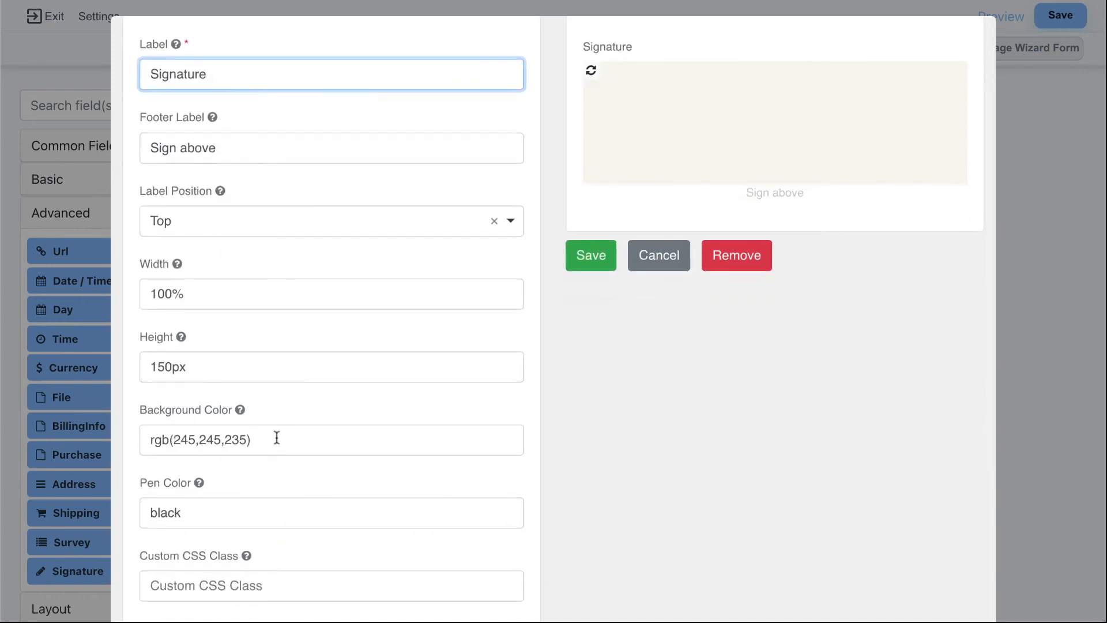
Step: Set the Signature field's background color to rgb(55,245,235)
click(276, 438)
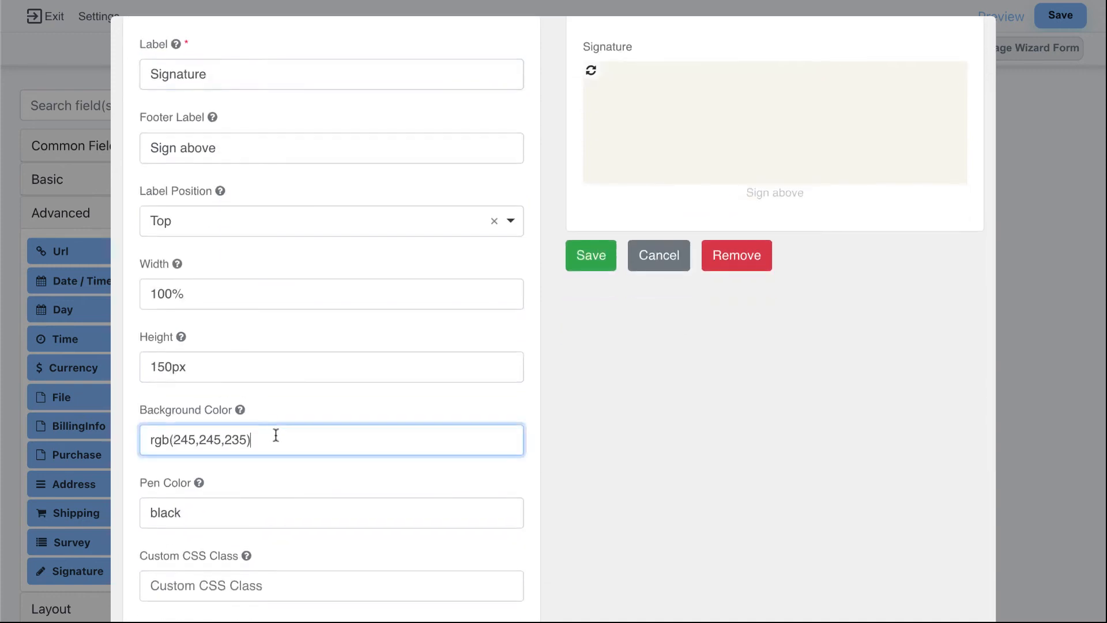
click(162, 439)
mouse_move(271, 445)
mouse_down()
mouse_move(148, 442)
mouse_move(262, 442)
mouse_up()
click(150, 442)
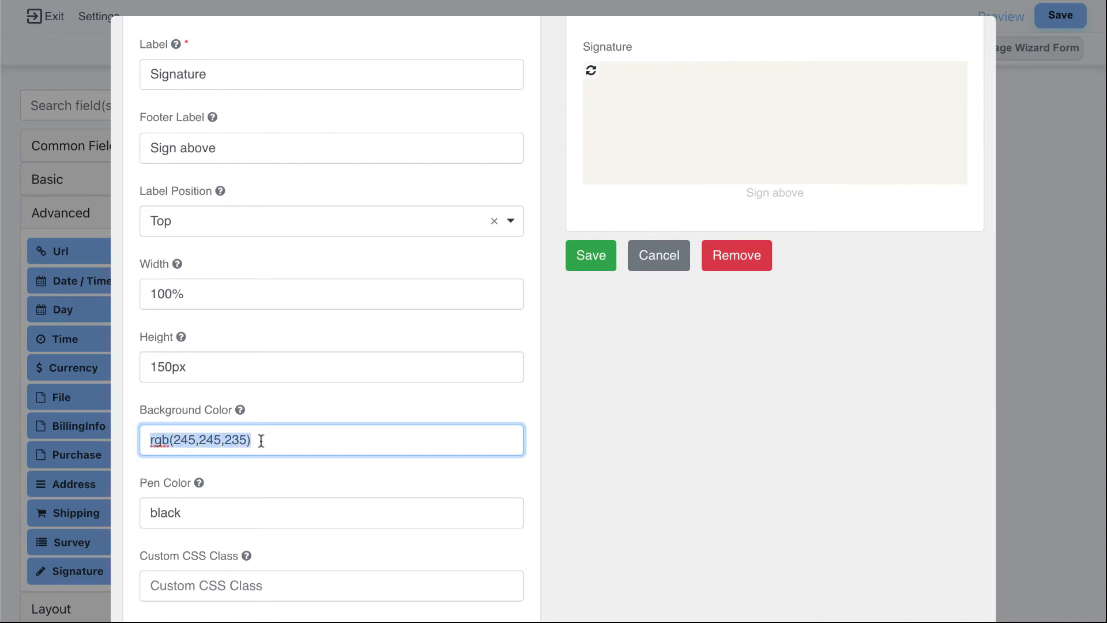
click(261, 442)
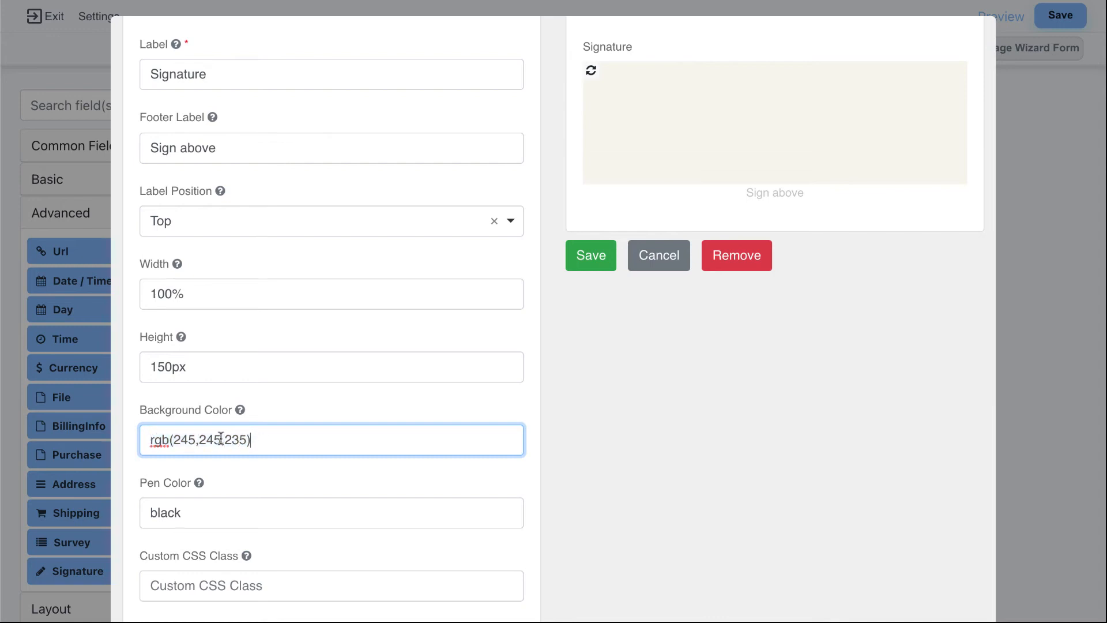
double_click(155, 439)
drag(256, 440, 143, 439)
click(196, 439)
drag(257, 440, 174, 439)
click(187, 439)
text(55)
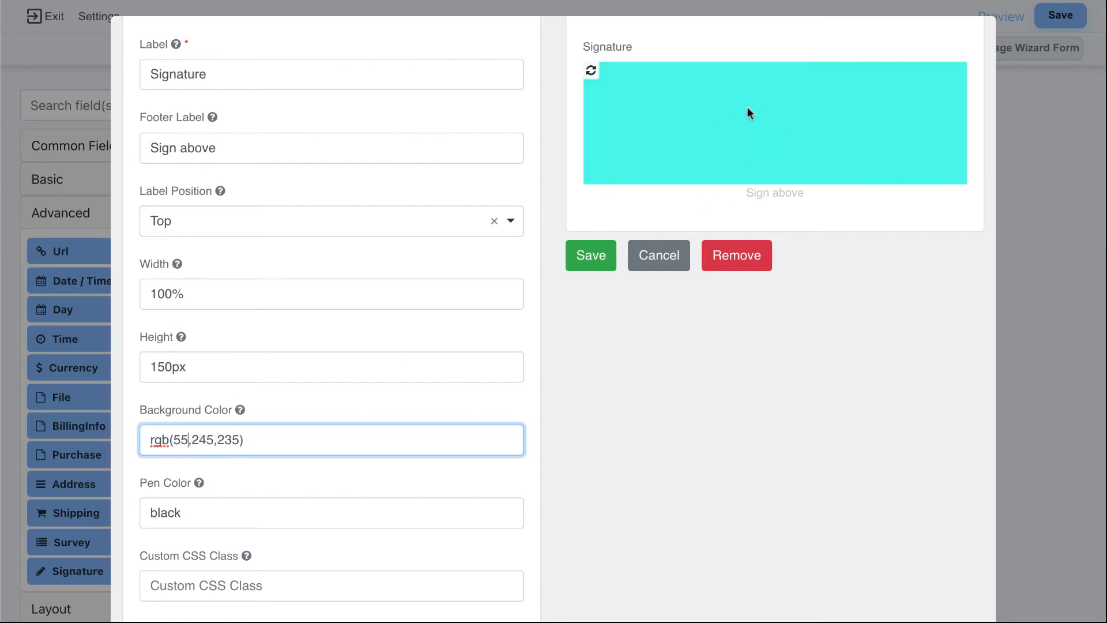
Step: Save the Signature field's settings after checking the remaining display options, and remove the field from Page 3
scroll(408, 335, down, 1)
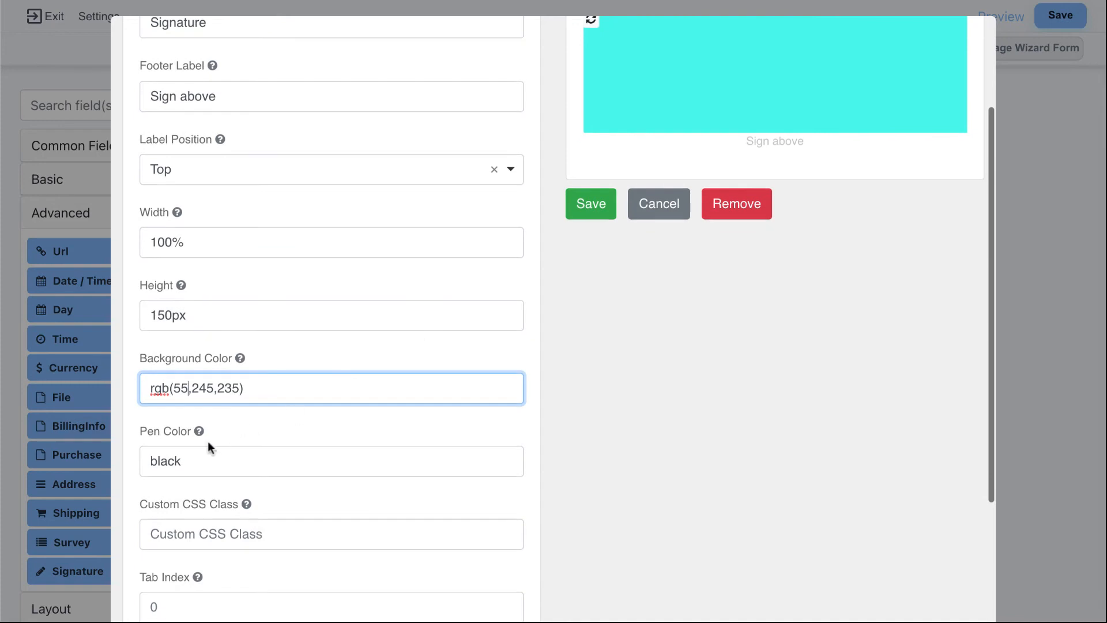
scroll(327, 436, down, 3)
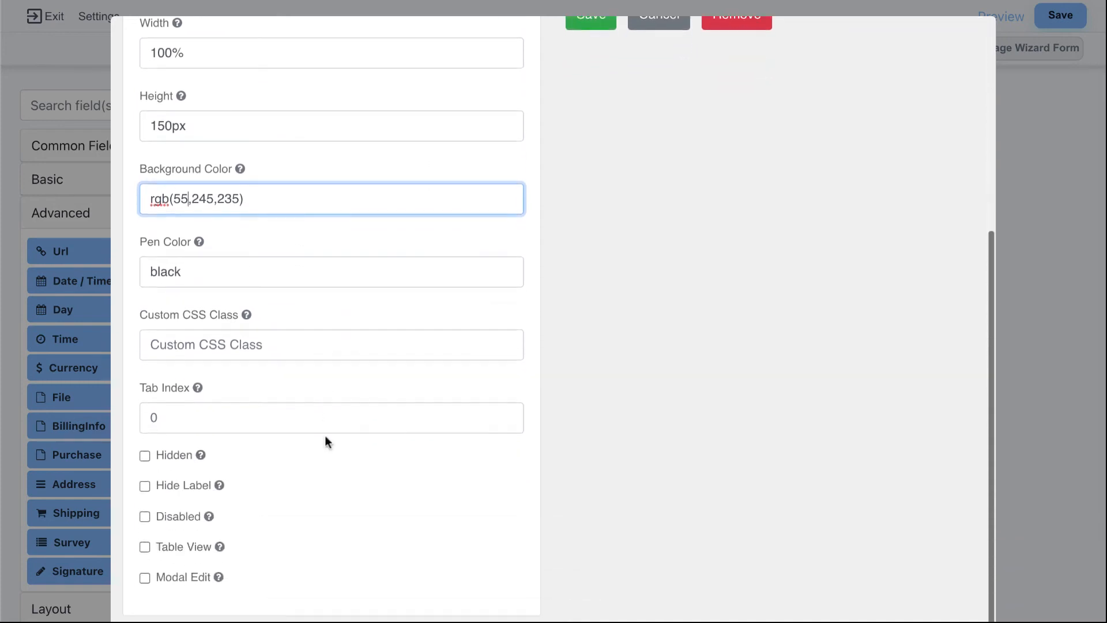
scroll(324, 441, up, 5)
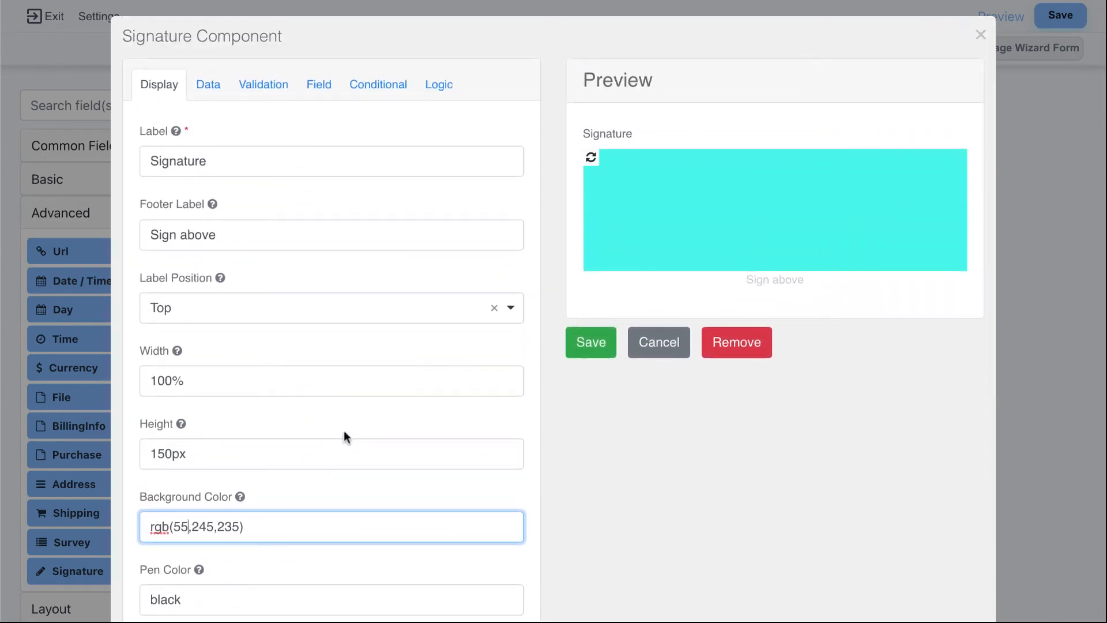
click(596, 346)
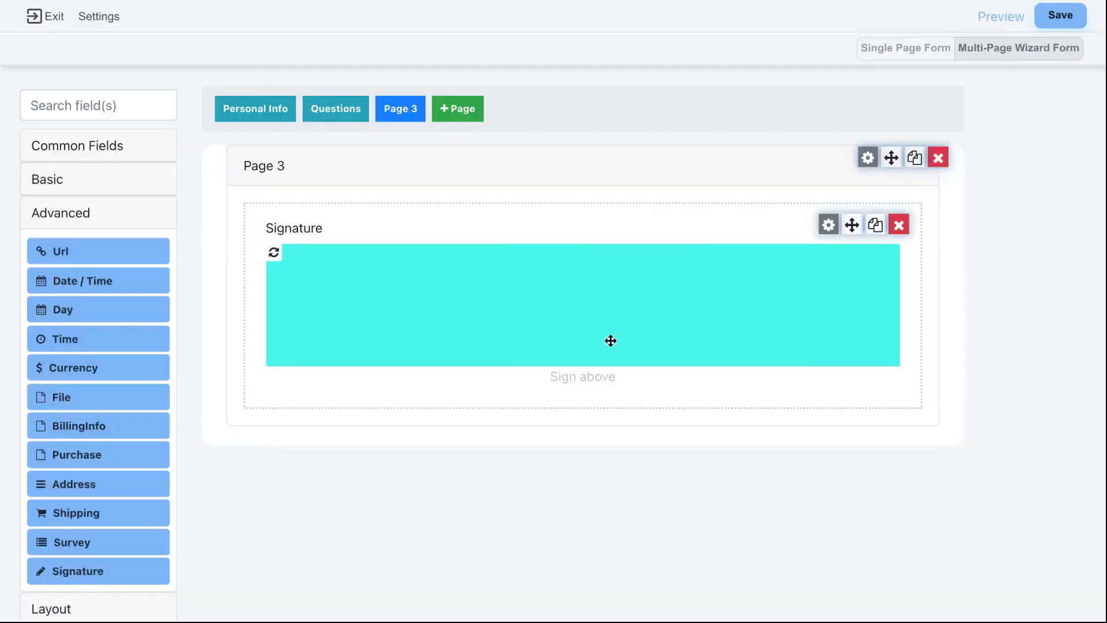
click(900, 228)
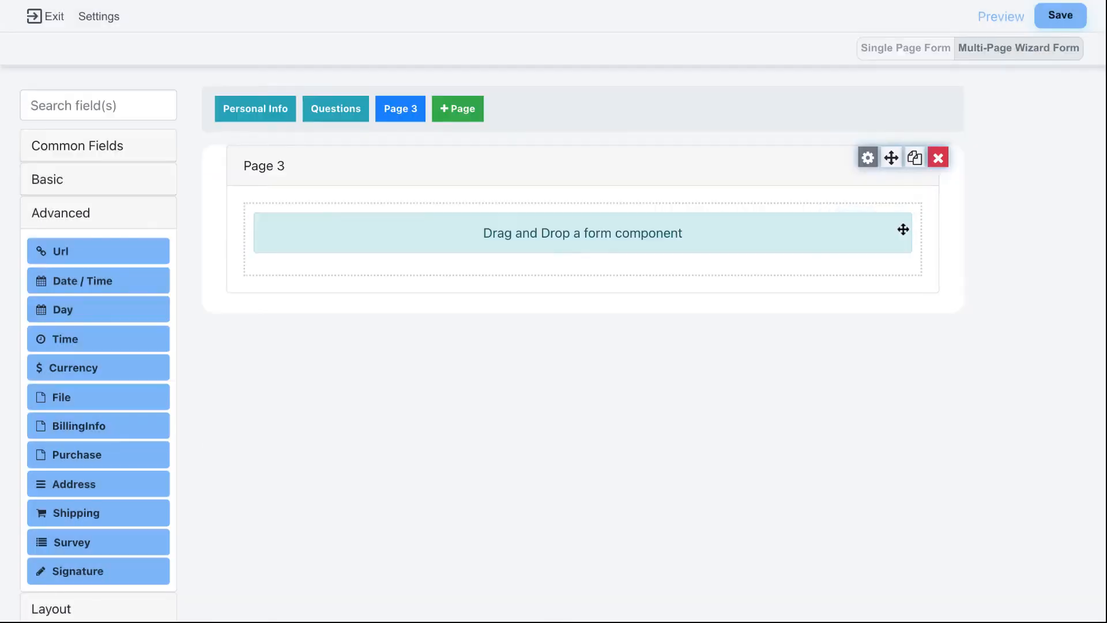
Step: Add the basic Text Field, Text Area and Number components to Page 3, one below the other
click(149, 193)
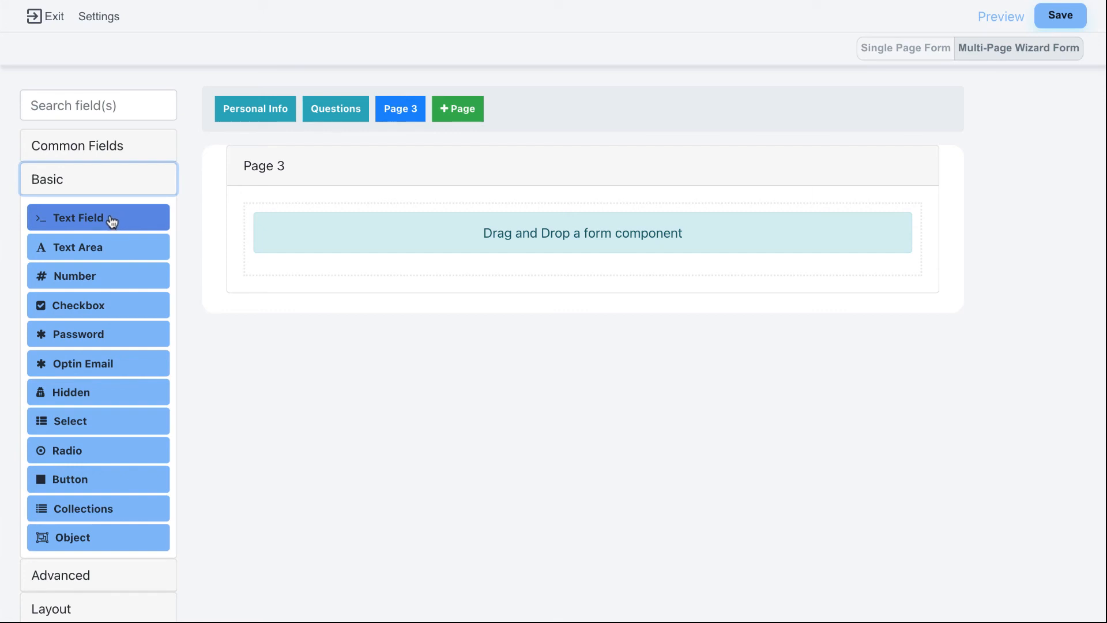
drag(111, 223, 336, 230)
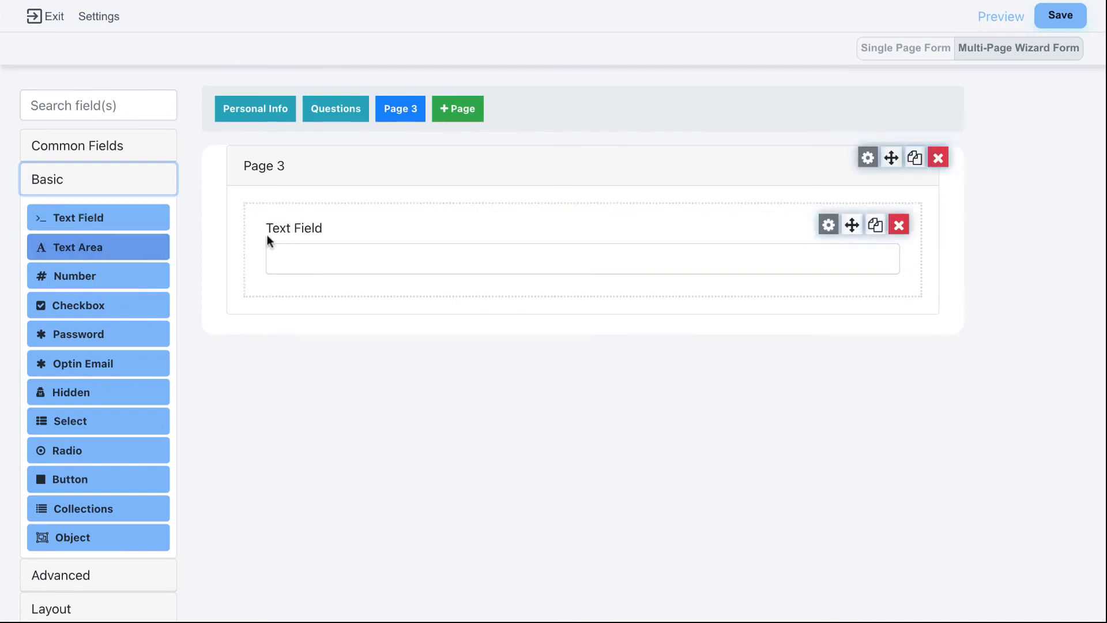
drag(129, 247, 356, 283)
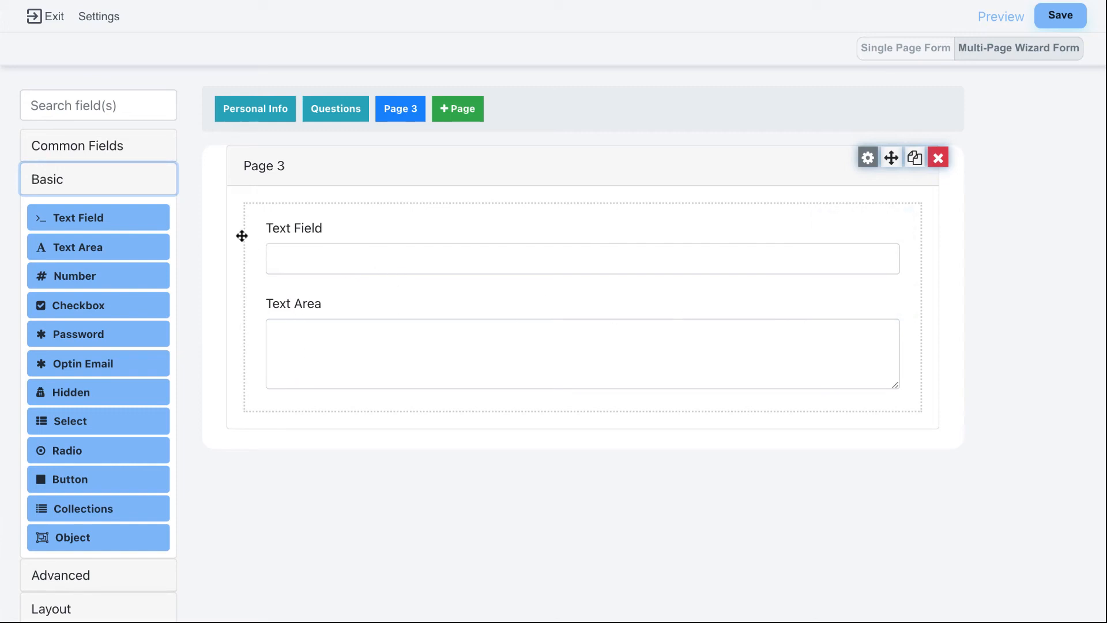
drag(109, 279, 358, 403)
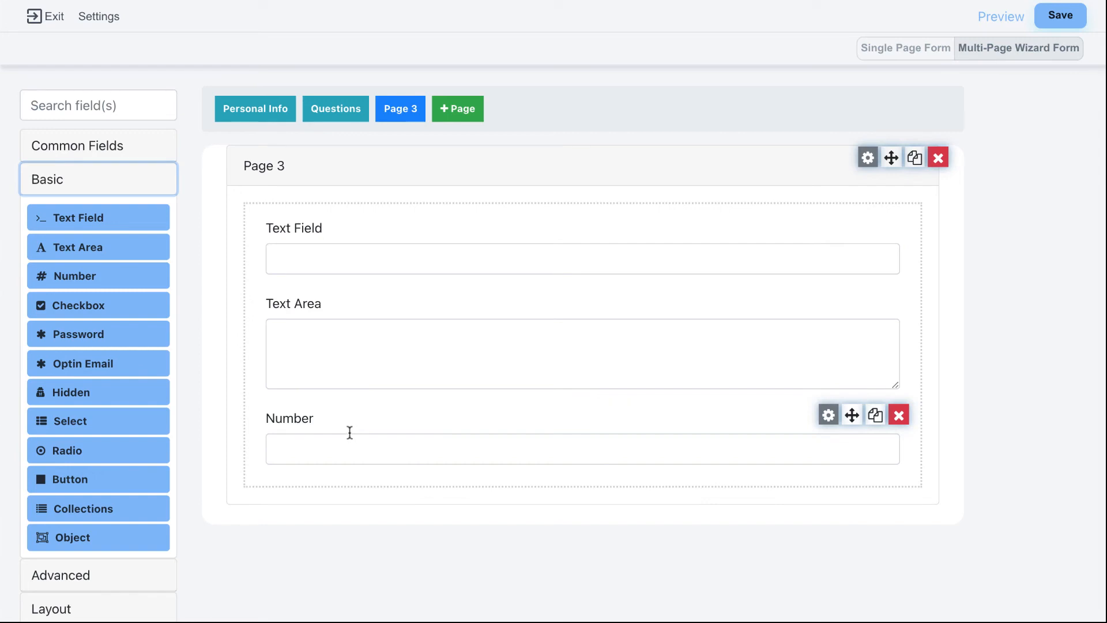
Step: Remove the Text Field, Text Area and Number components from Page 3
click(900, 227)
click(902, 228)
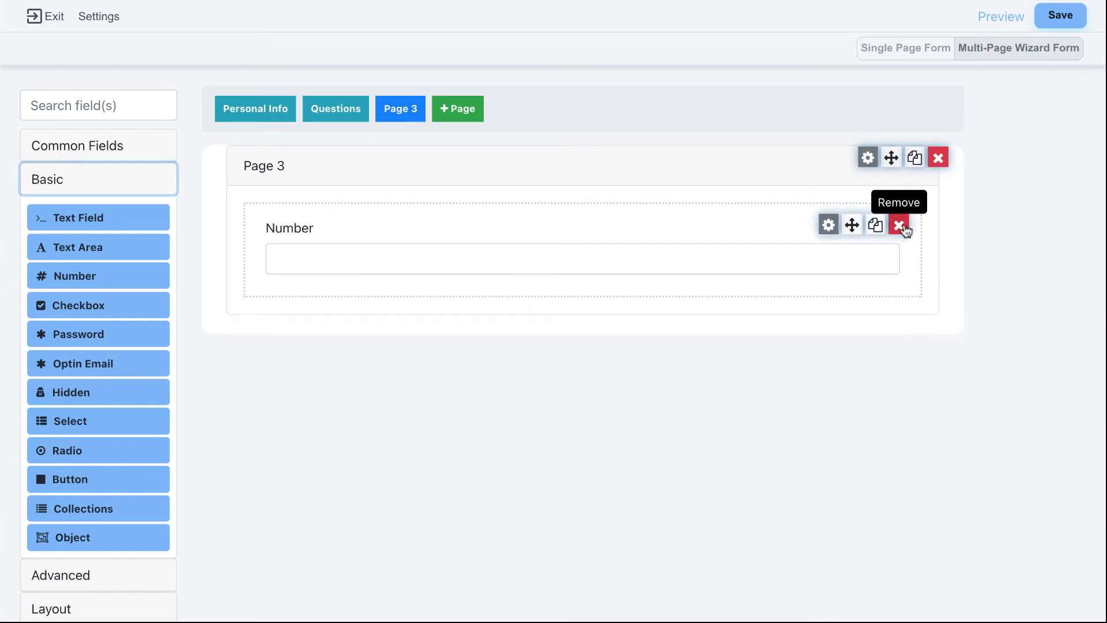
click(899, 226)
Step: Add a Checkbox to Page 3, look over its display and data settings, and cancel out of them
drag(95, 306, 363, 230)
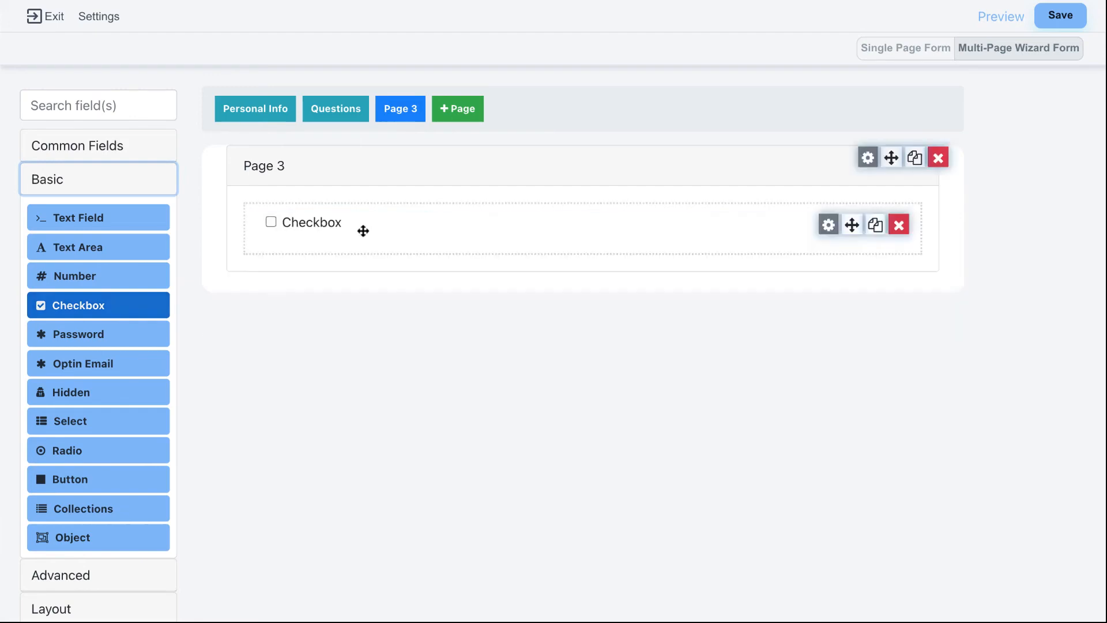
click(824, 225)
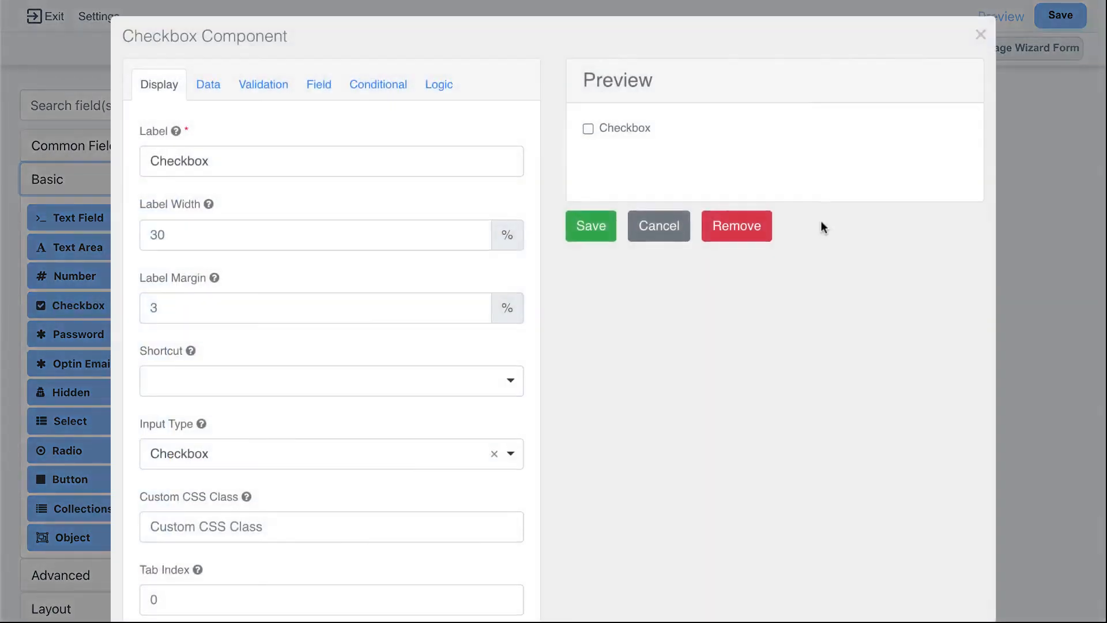
click(210, 87)
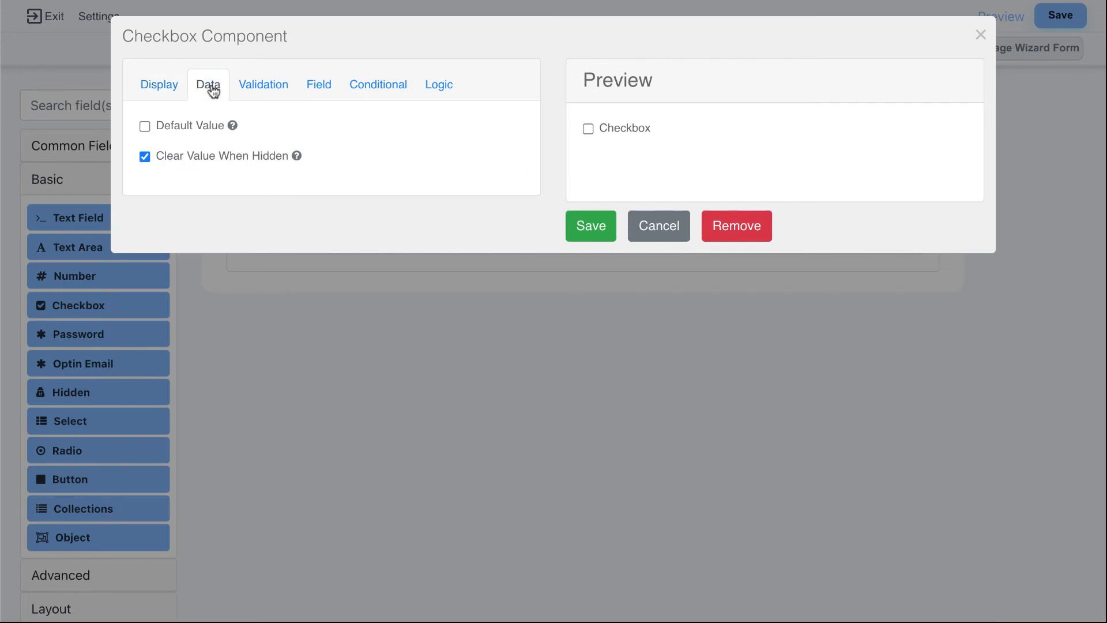
click(163, 83)
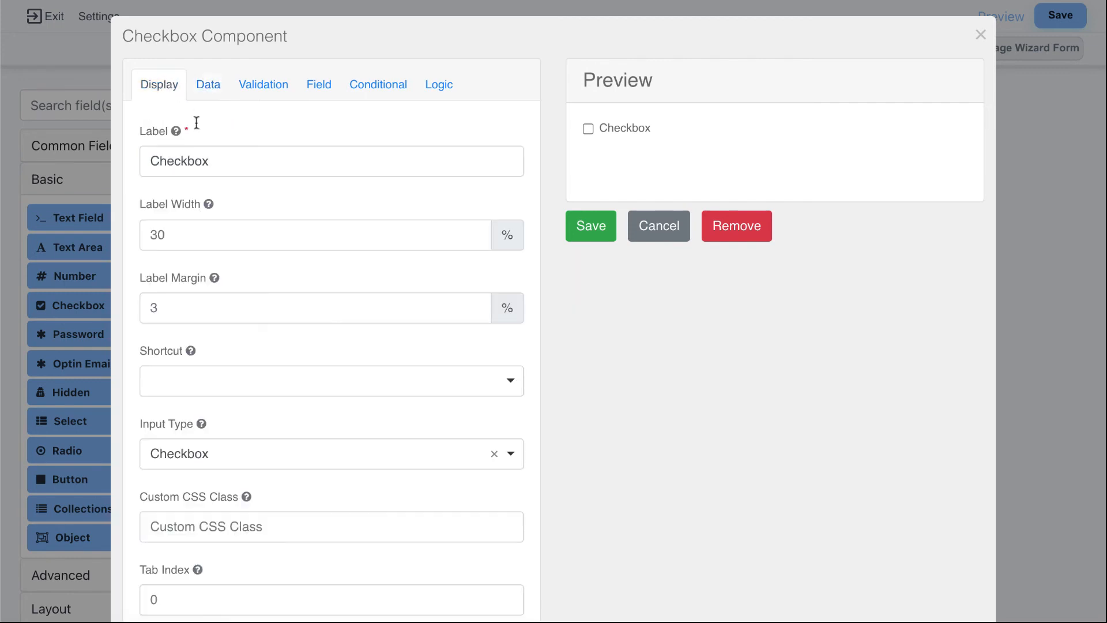
drag(217, 161, 168, 160)
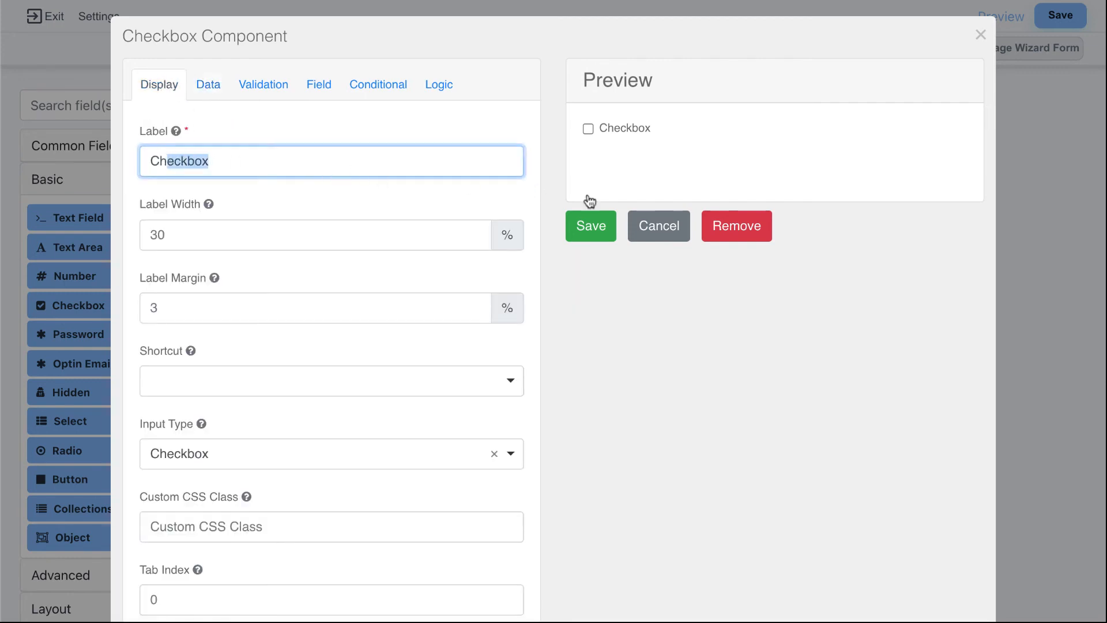
click(673, 236)
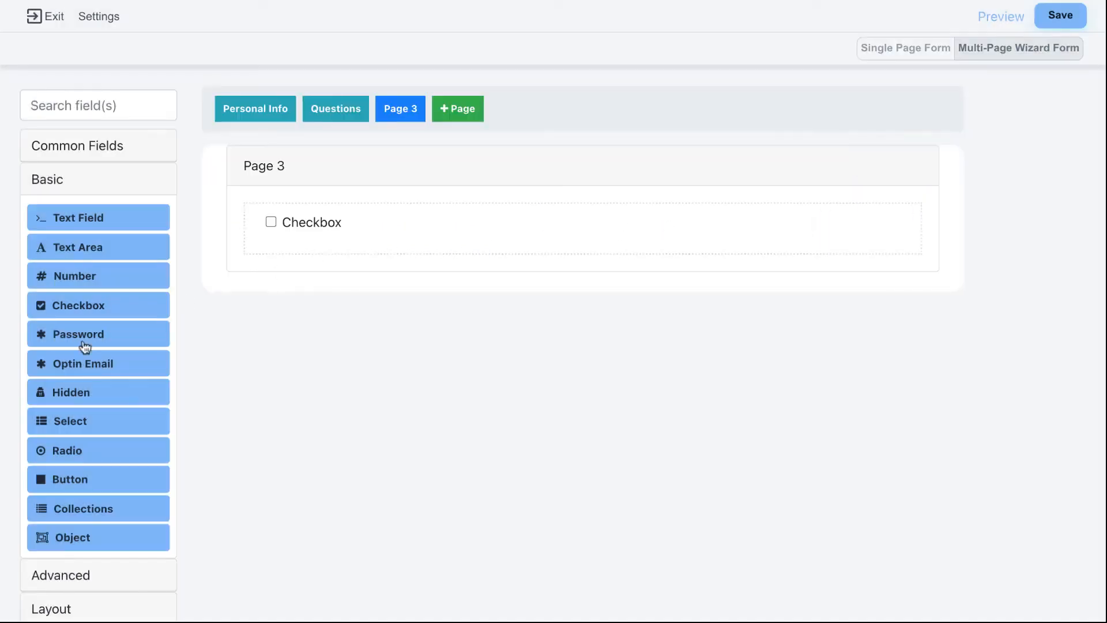
Step: Try a Password field on Page 3, remove it, and add an Optin Email field below the Checkbox
drag(69, 343, 340, 272)
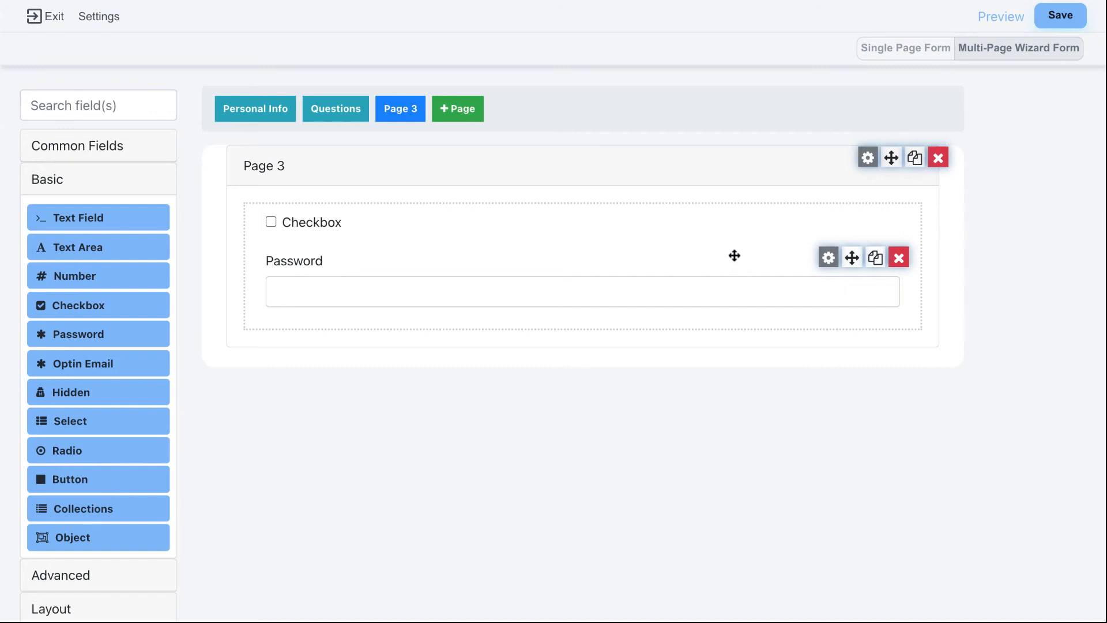
click(897, 258)
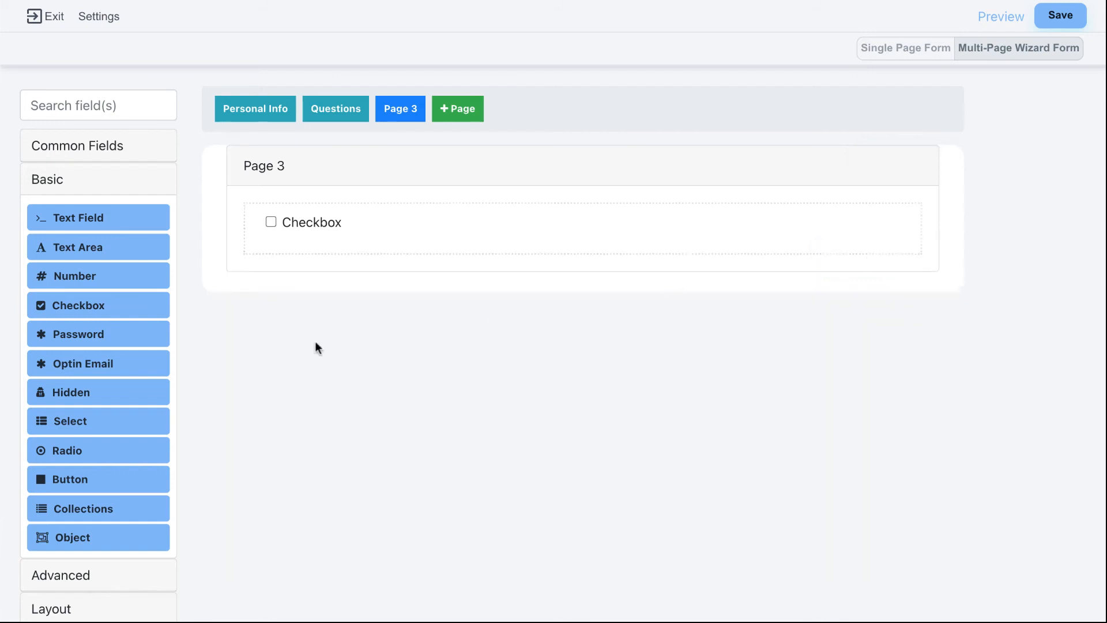
drag(109, 365, 379, 248)
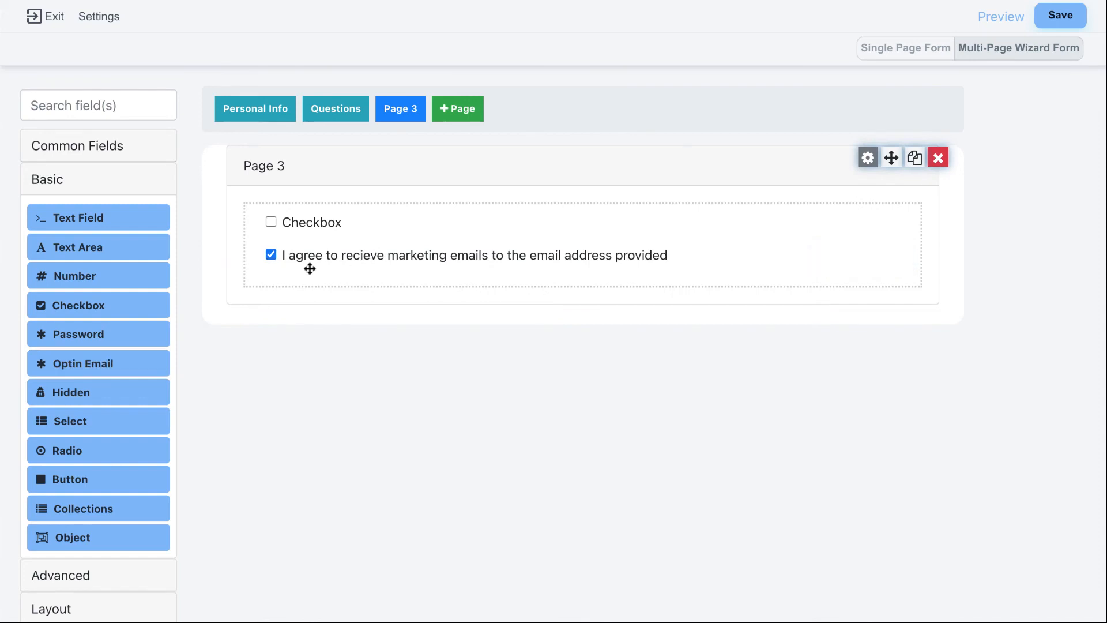
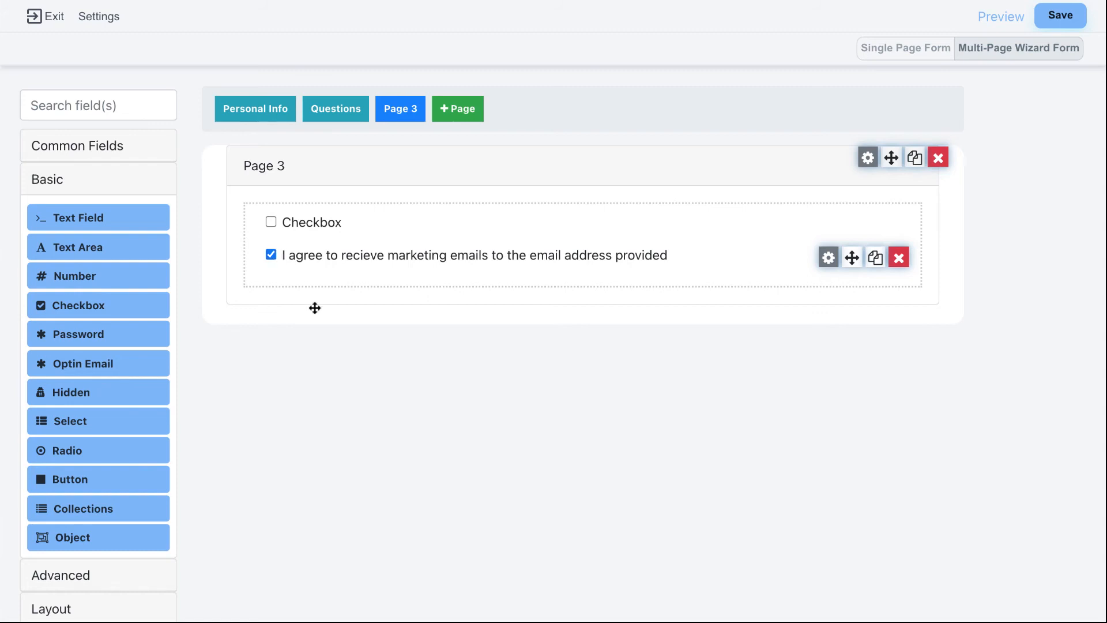
Step: Add a Hidden field to Page 3, look over its label and default value settings, and remove the field
drag(136, 403, 408, 280)
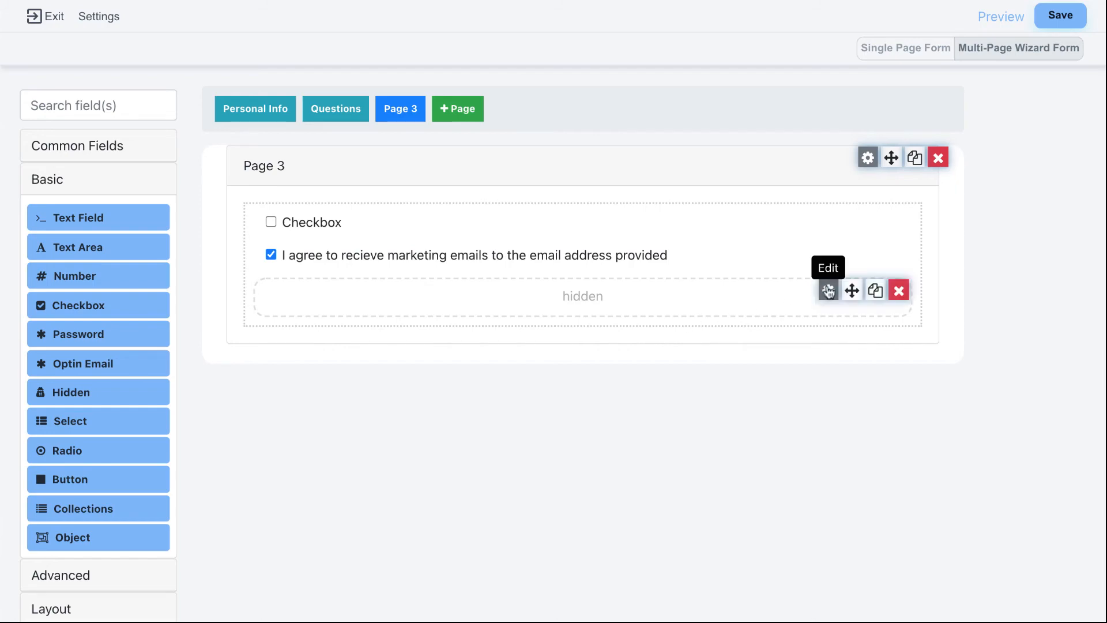
click(828, 293)
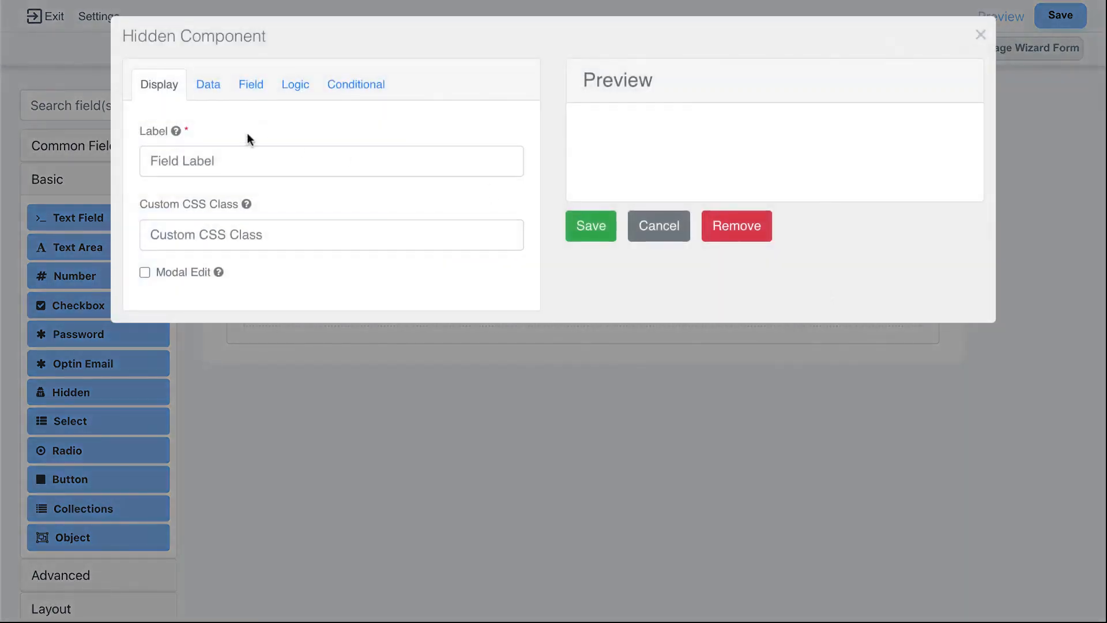
click(215, 91)
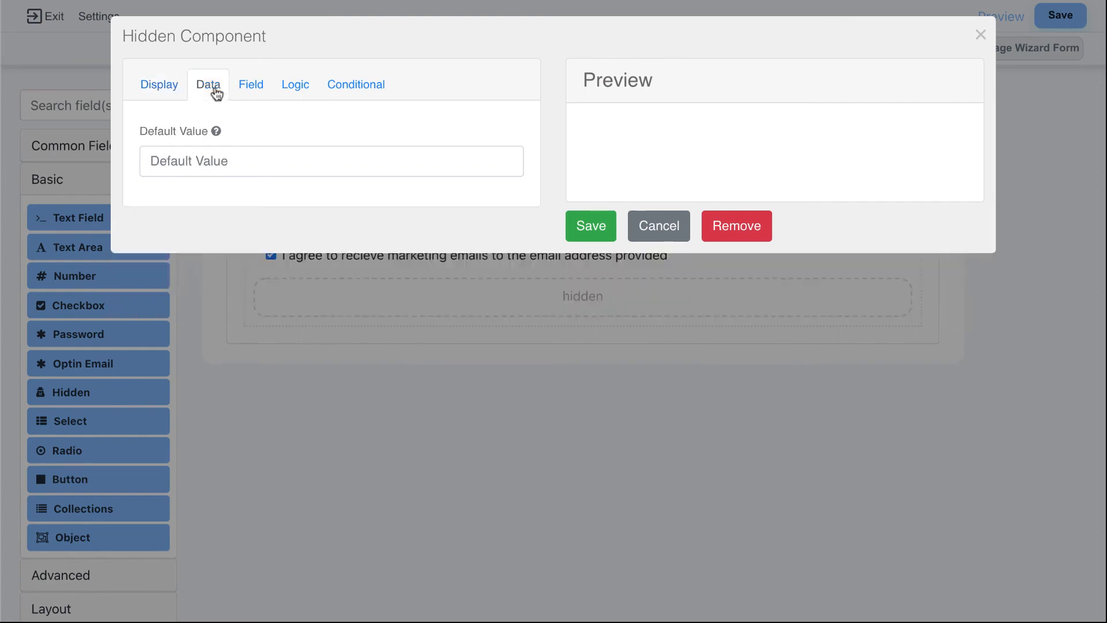
click(180, 164)
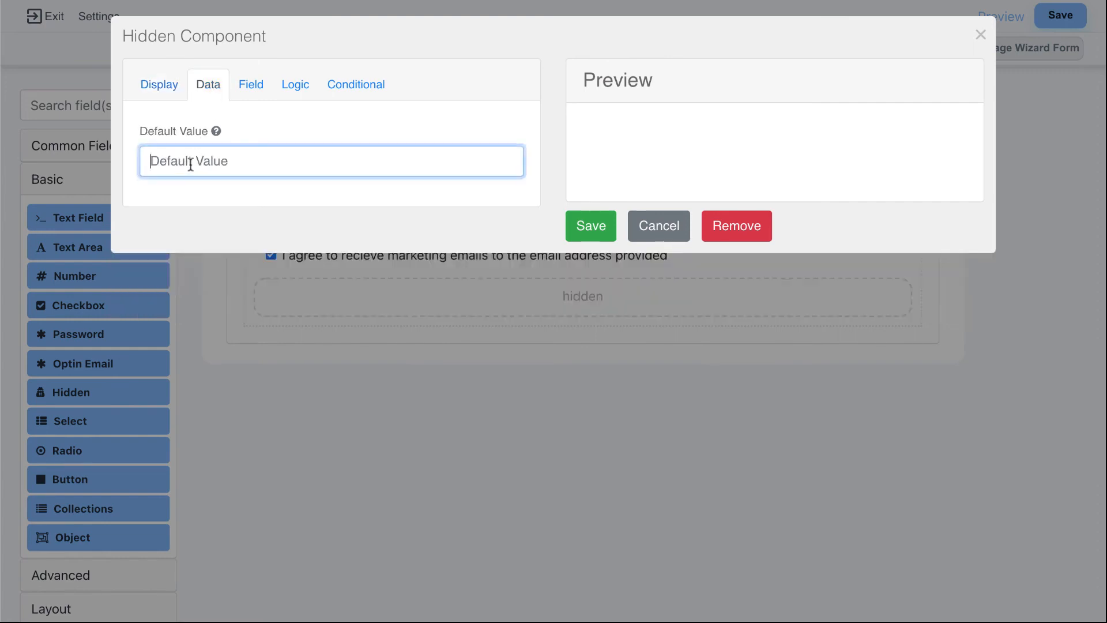
click(652, 229)
mouse_move(627, 294)
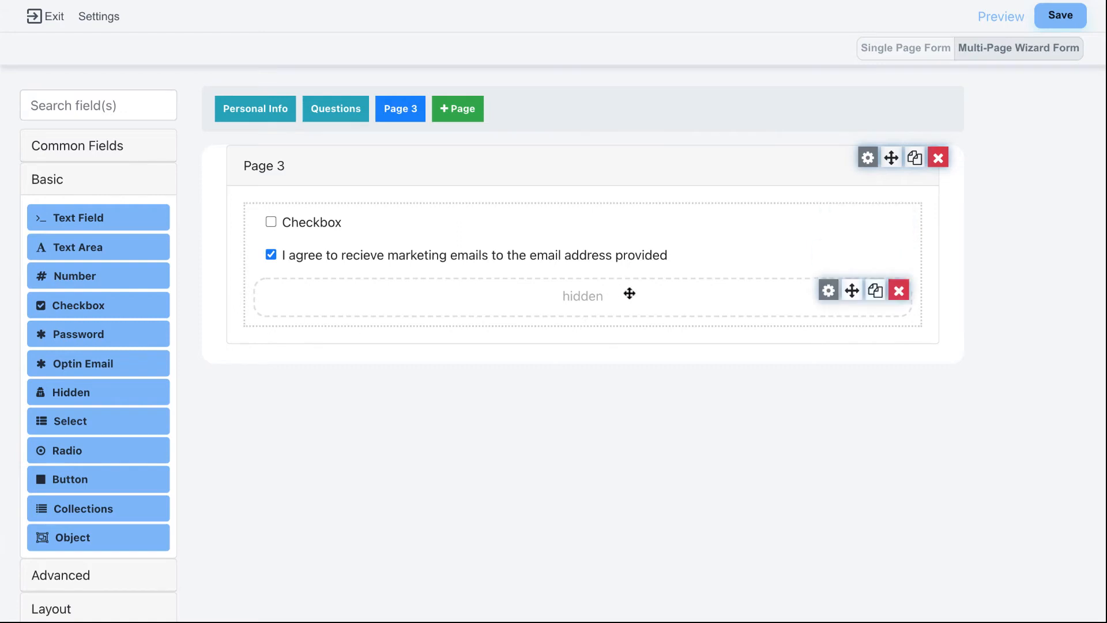
click(898, 291)
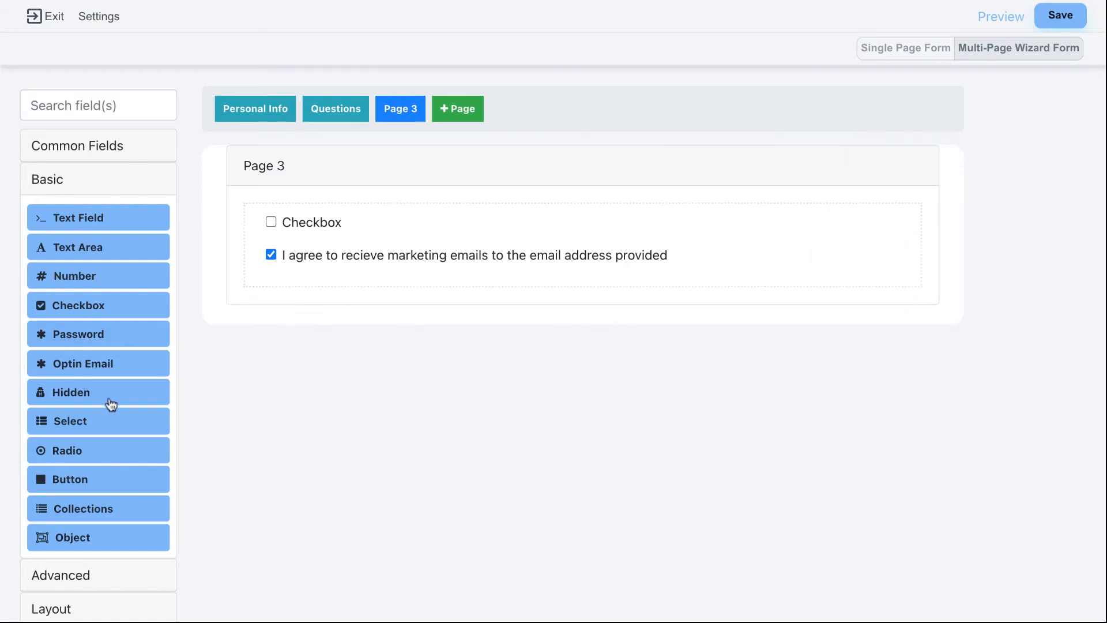
Step: Add a Select field below the email opt-in checkbox on Page 3 and check its list of choices
drag(75, 421, 357, 278)
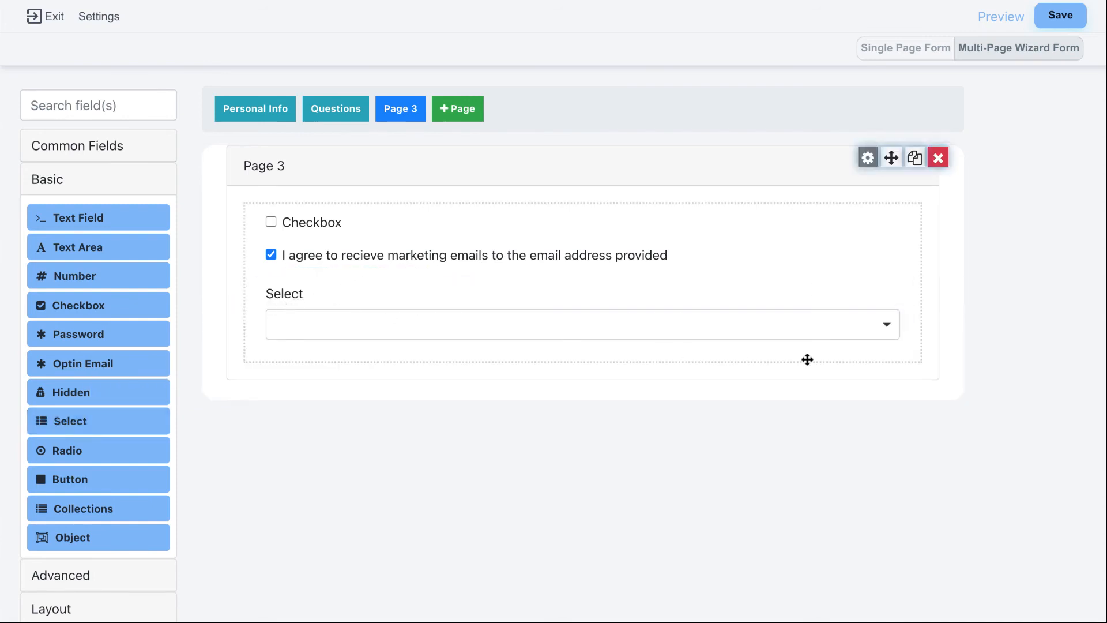
click(887, 329)
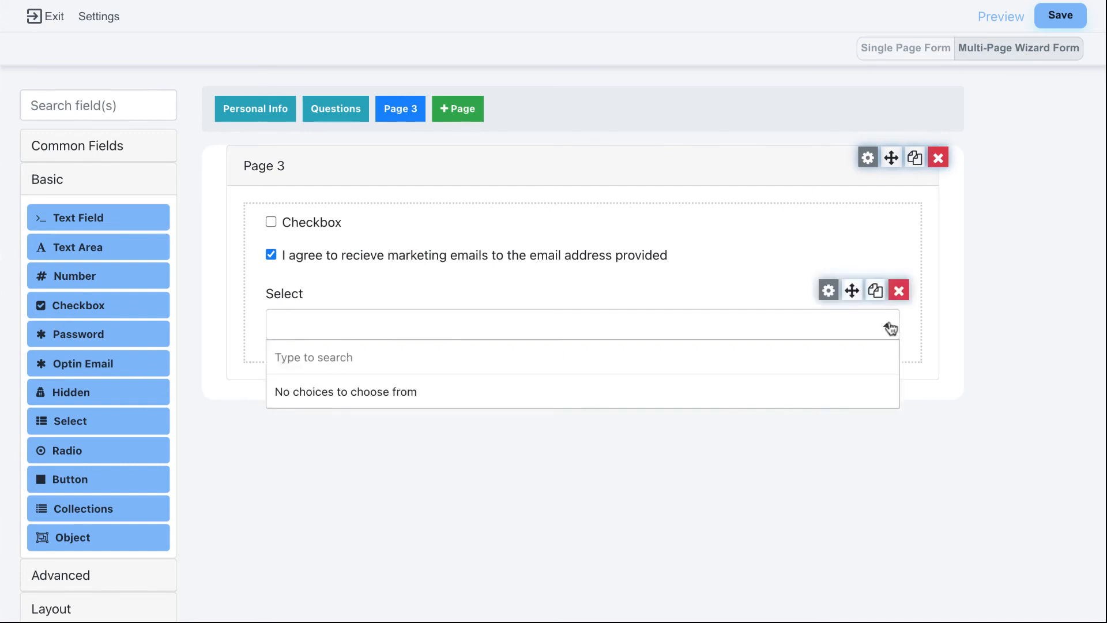
click(890, 329)
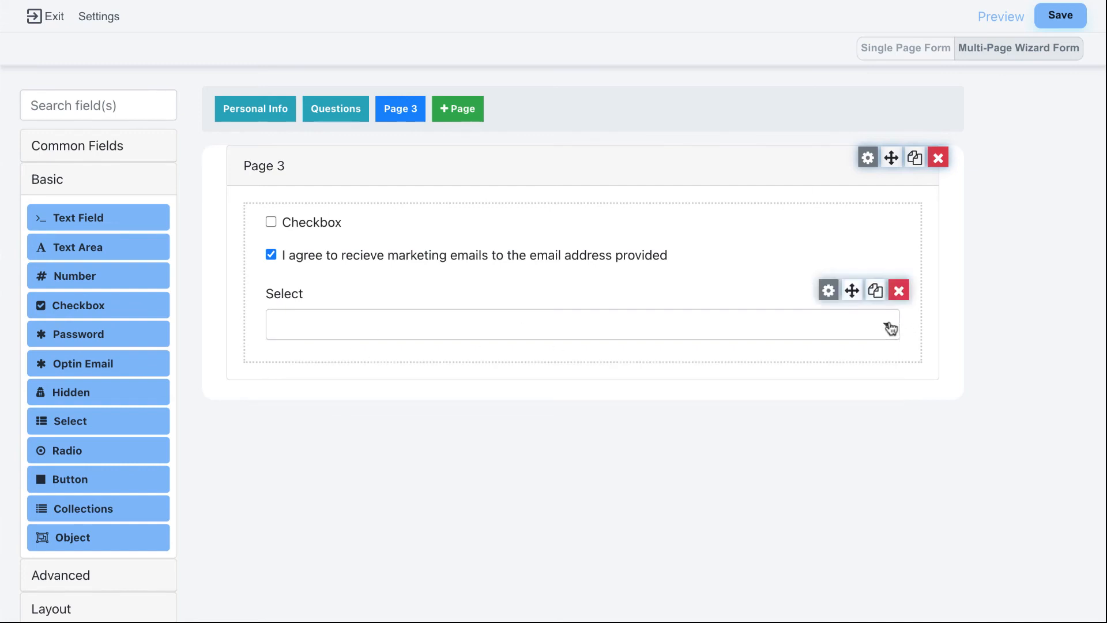
Step: Define the Select field's data source values as Yes, No and Maybe
click(828, 290)
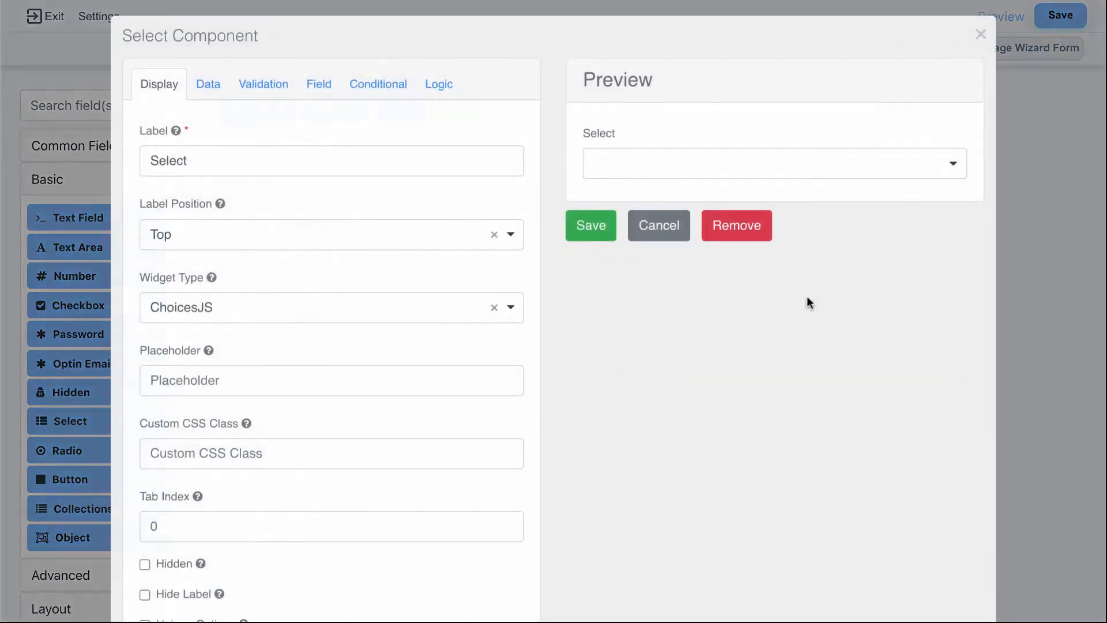
click(203, 90)
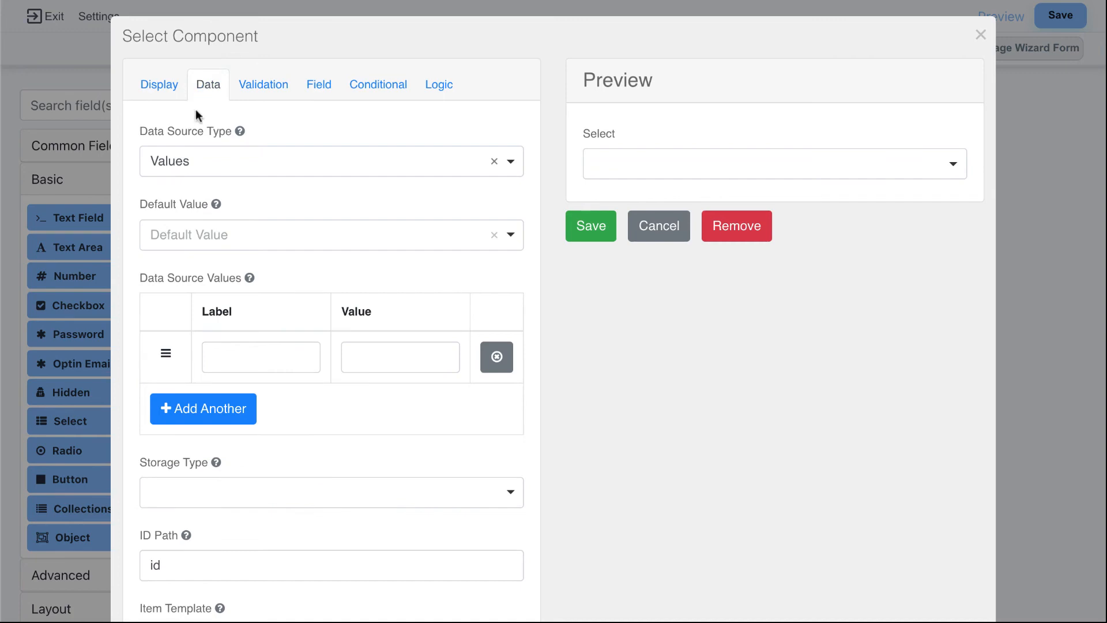
click(246, 354)
text(Yes)
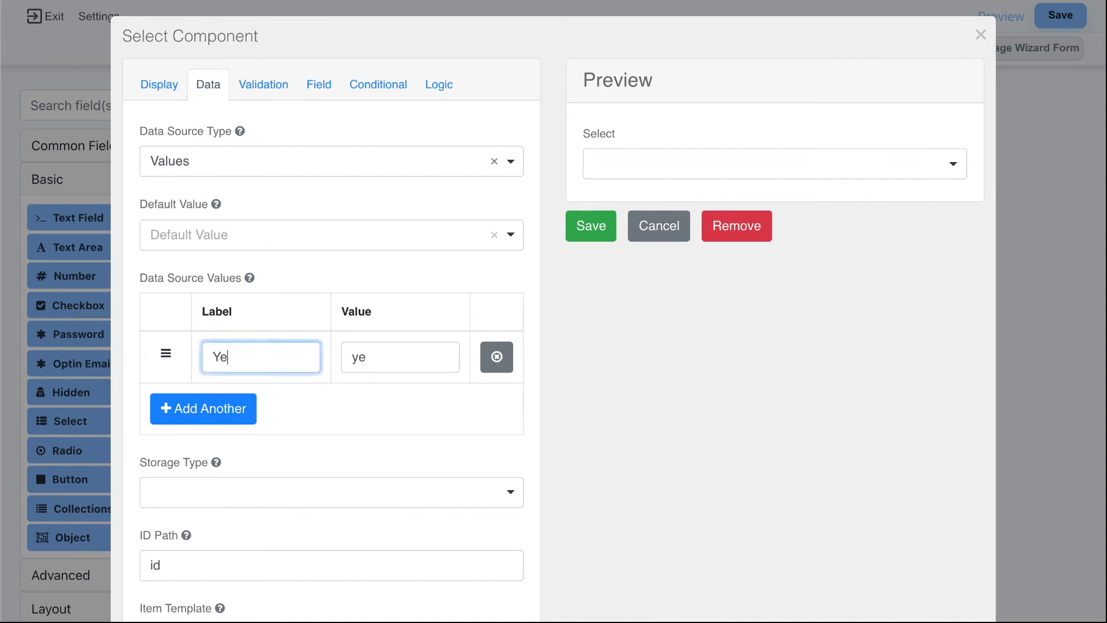
click(242, 401)
click(244, 398)
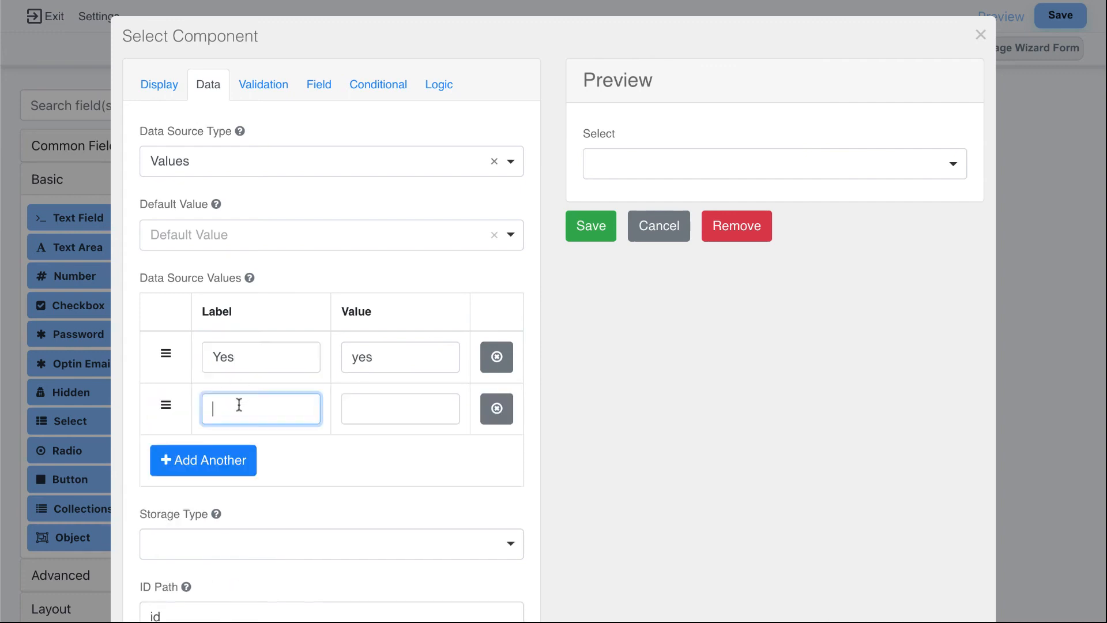
text(No)
click(219, 461)
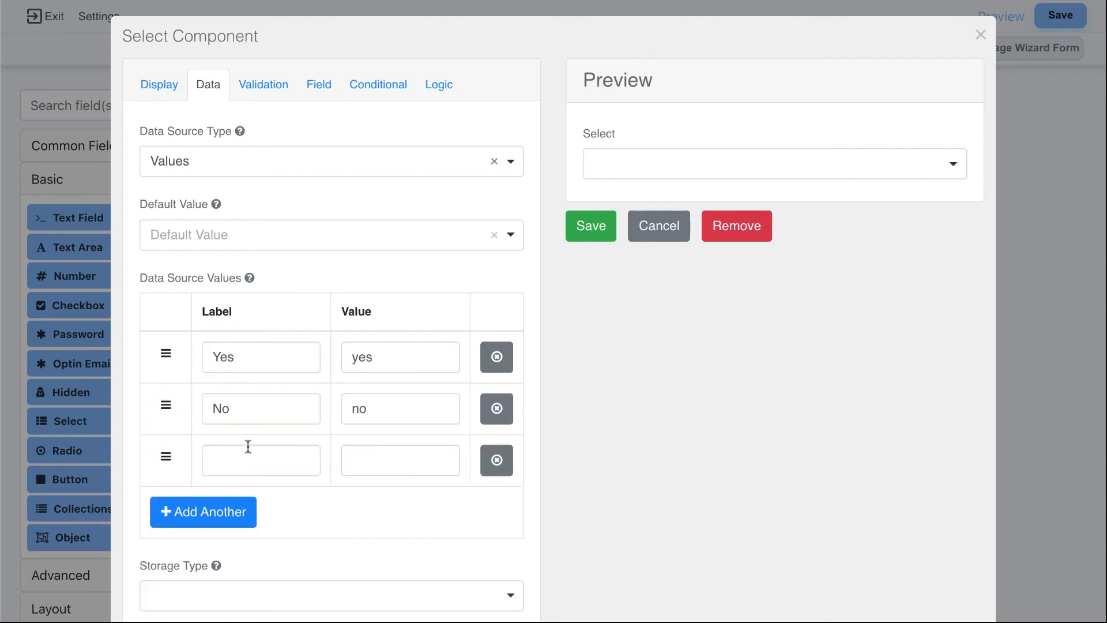
click(237, 460)
text(Maybe)
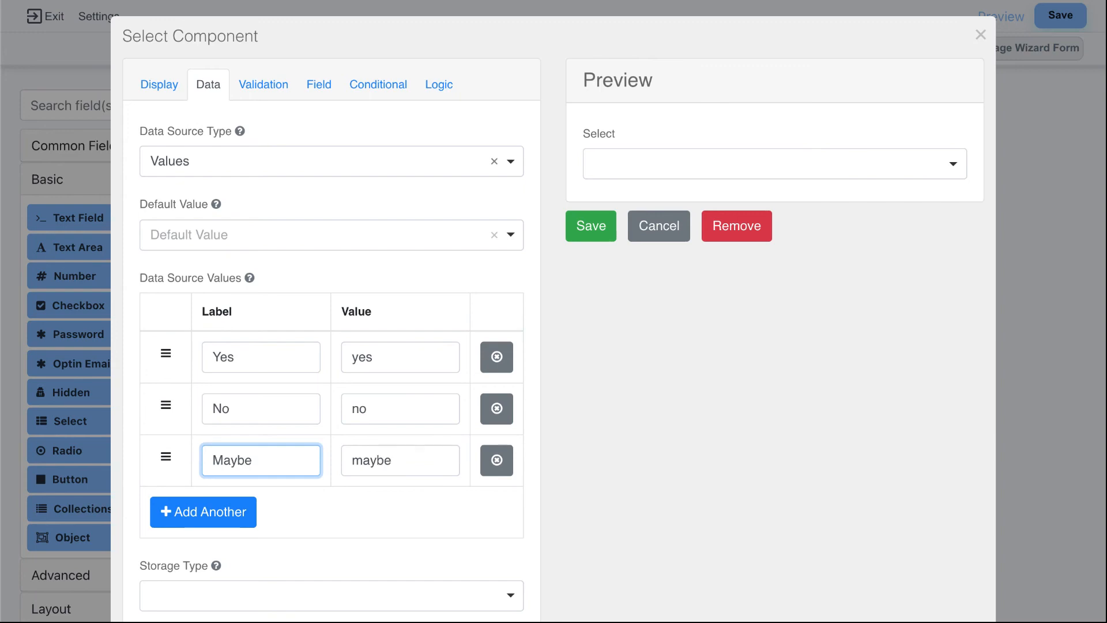
Step: Label the Select field "Please select one", save its settings, and look over its choices on the page
click(151, 86)
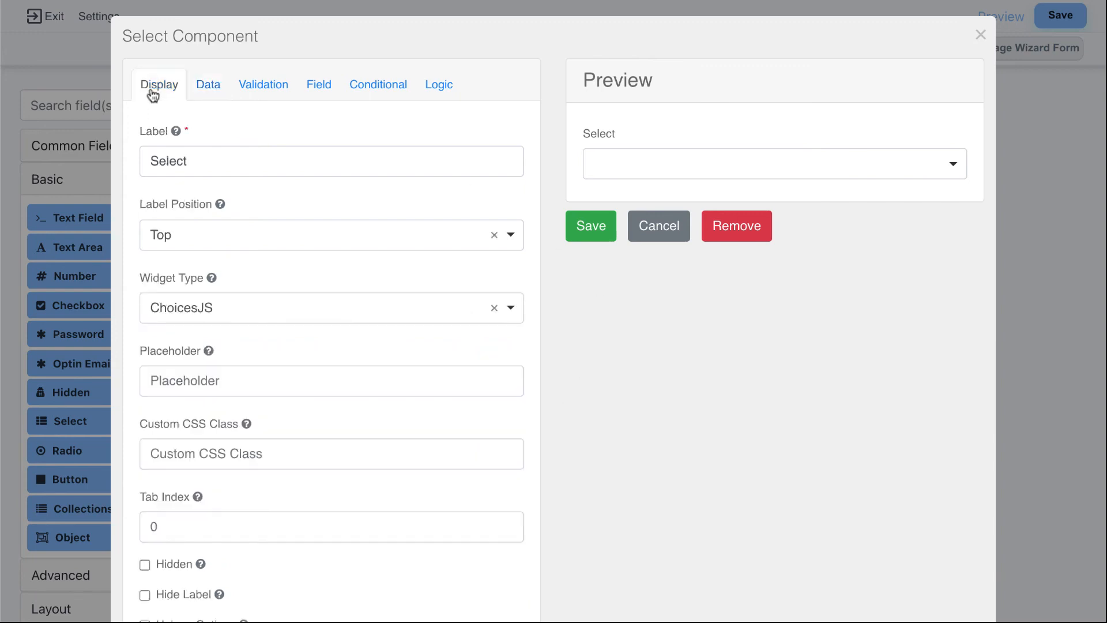
drag(192, 158, 132, 160)
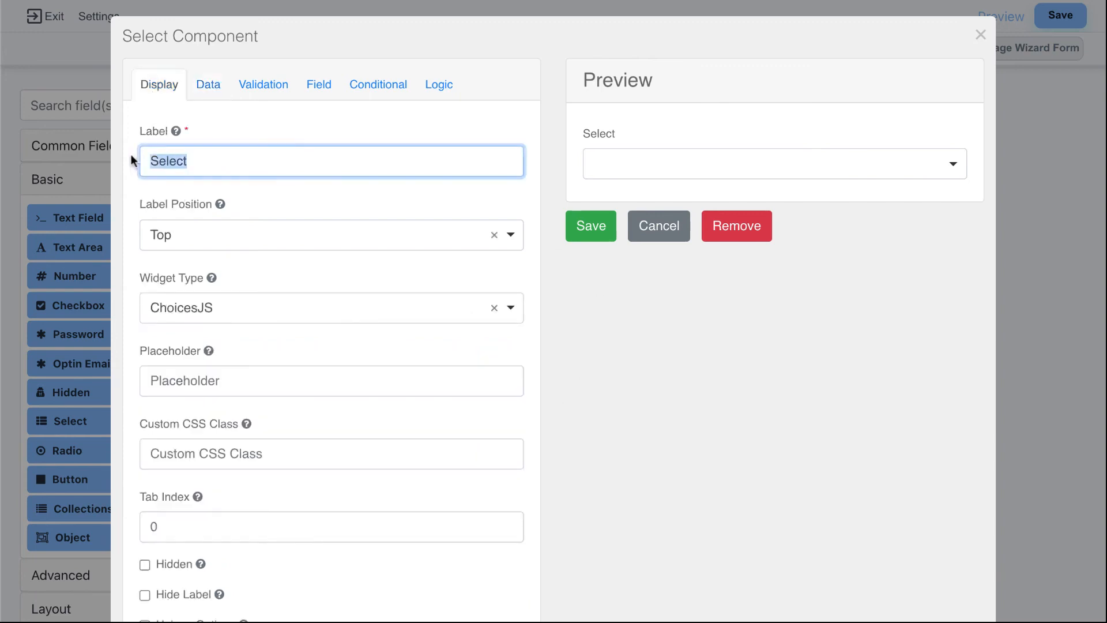
text(Please sel)
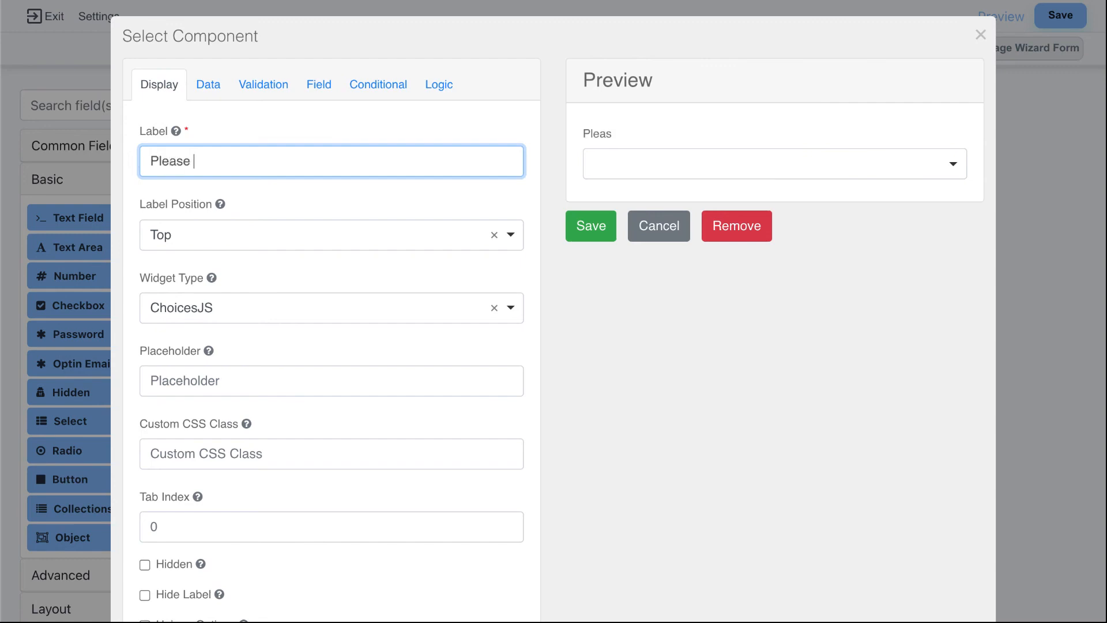
text(ct one)
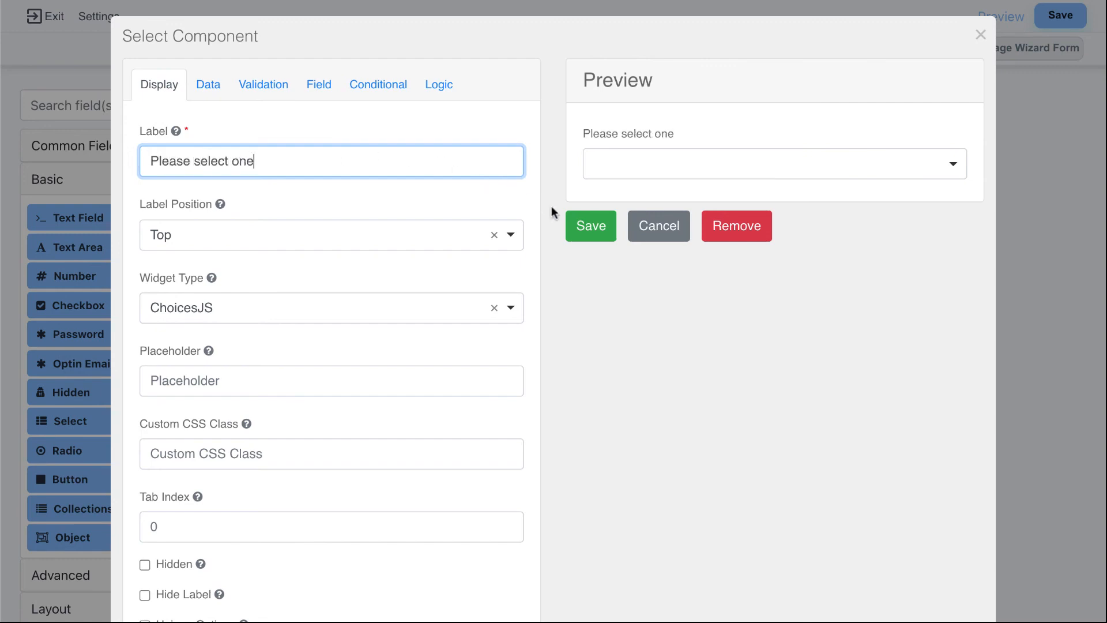
click(589, 226)
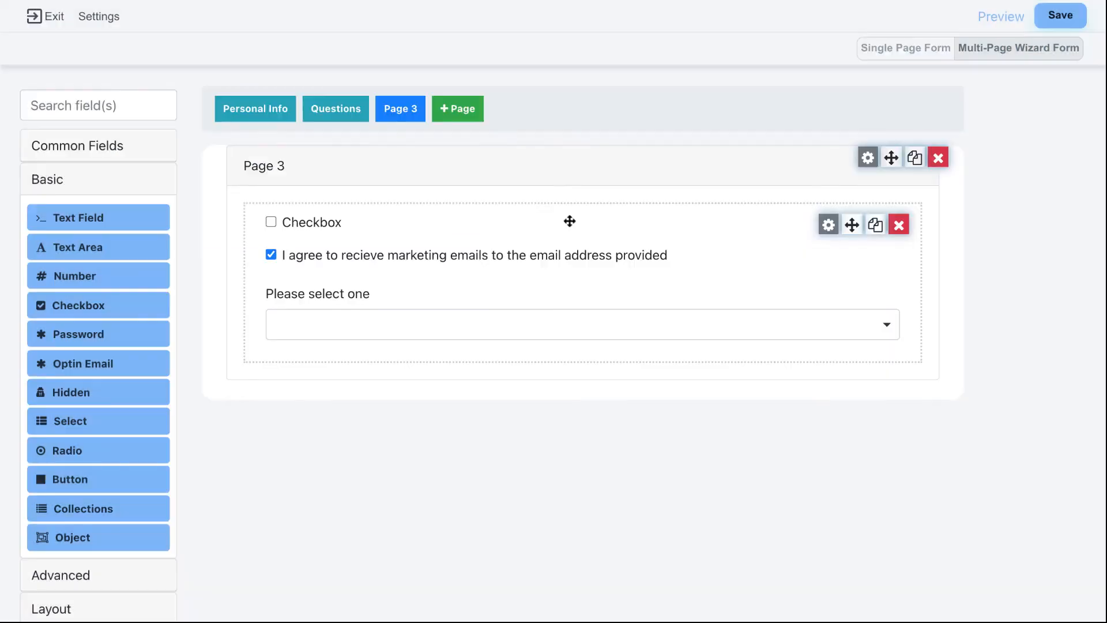
click(886, 324)
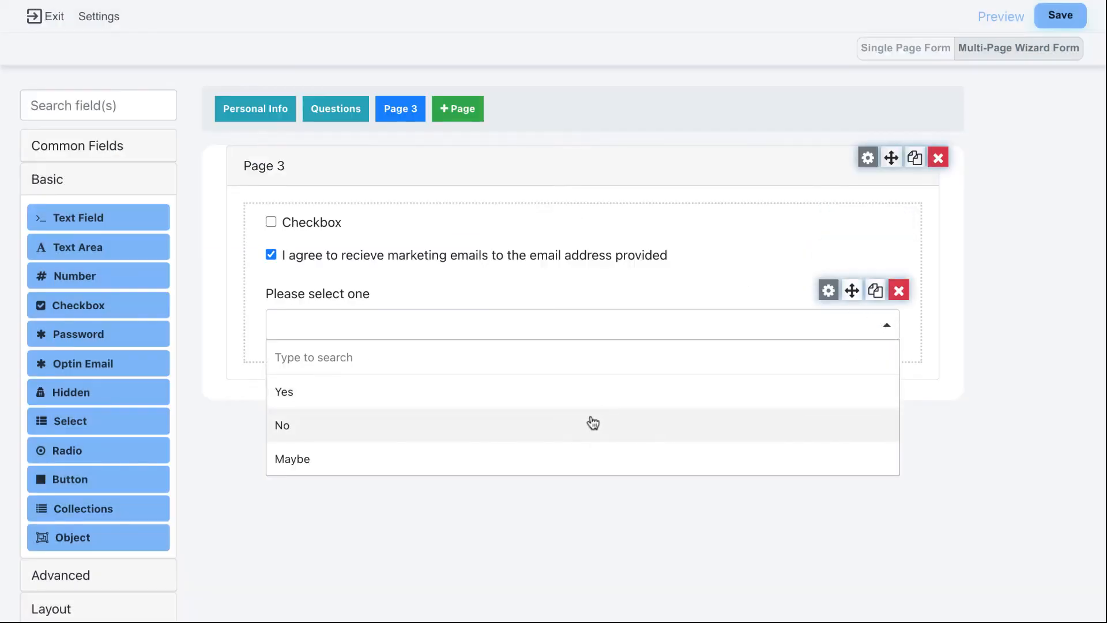
click(412, 518)
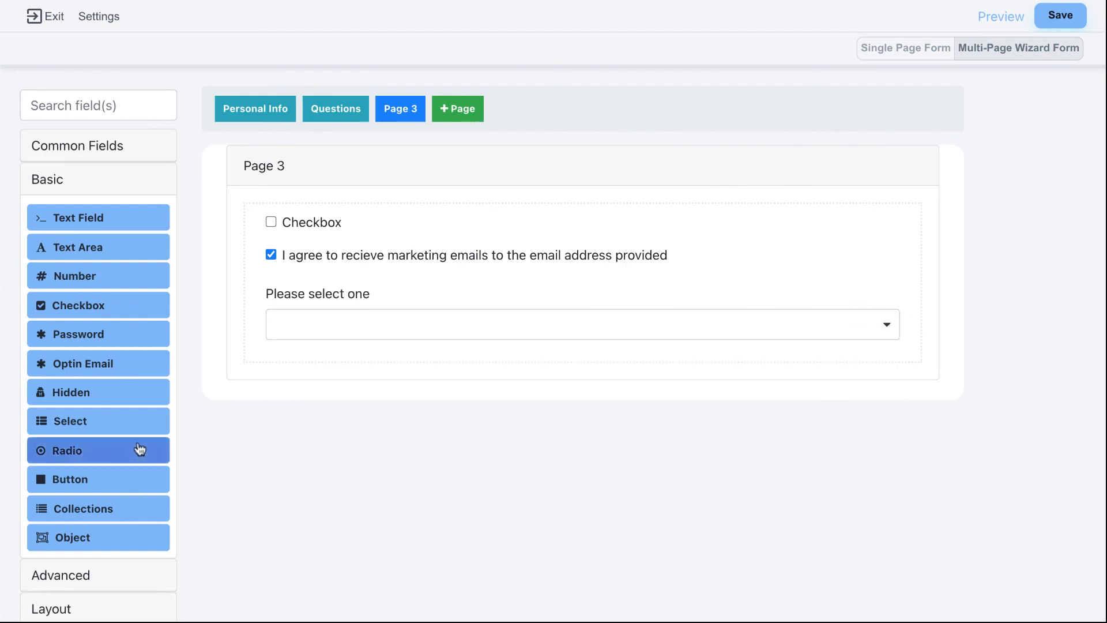
Step: Add a Radio field and a Button below the Select field on Page 3
drag(141, 448, 406, 347)
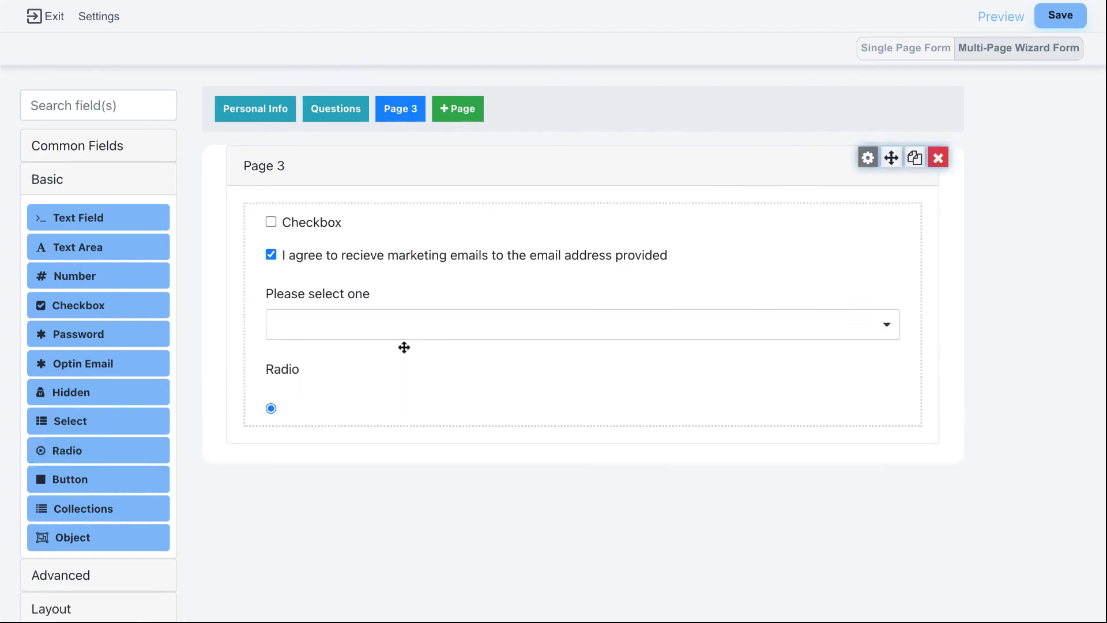
drag(128, 477, 379, 418)
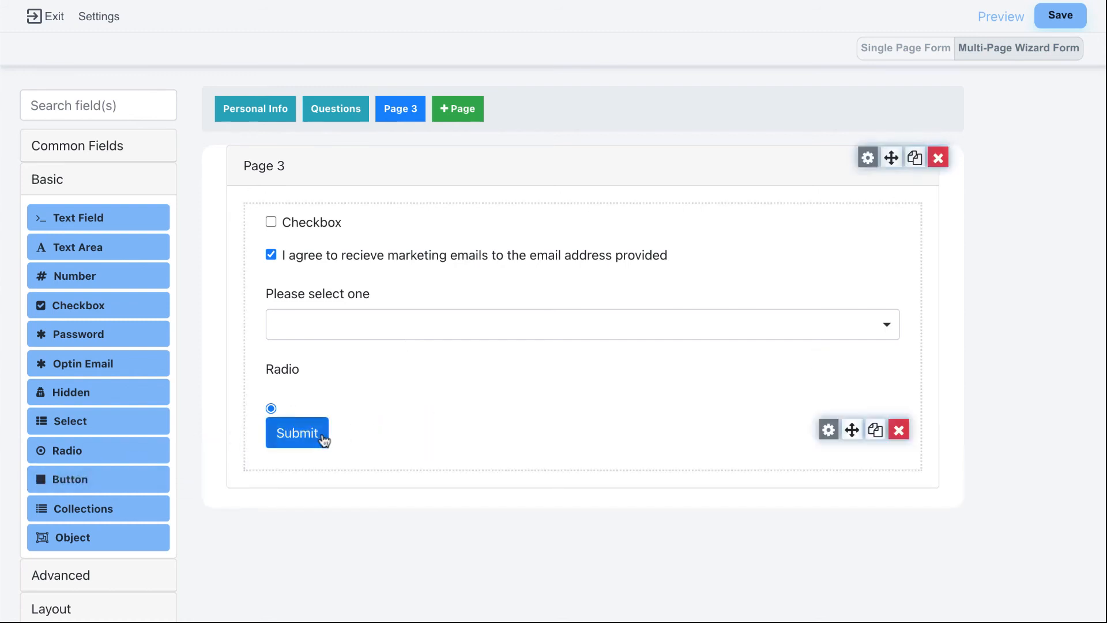
Step: Try the Secondary theme on the Submit button, and set its theme to Success
click(828, 431)
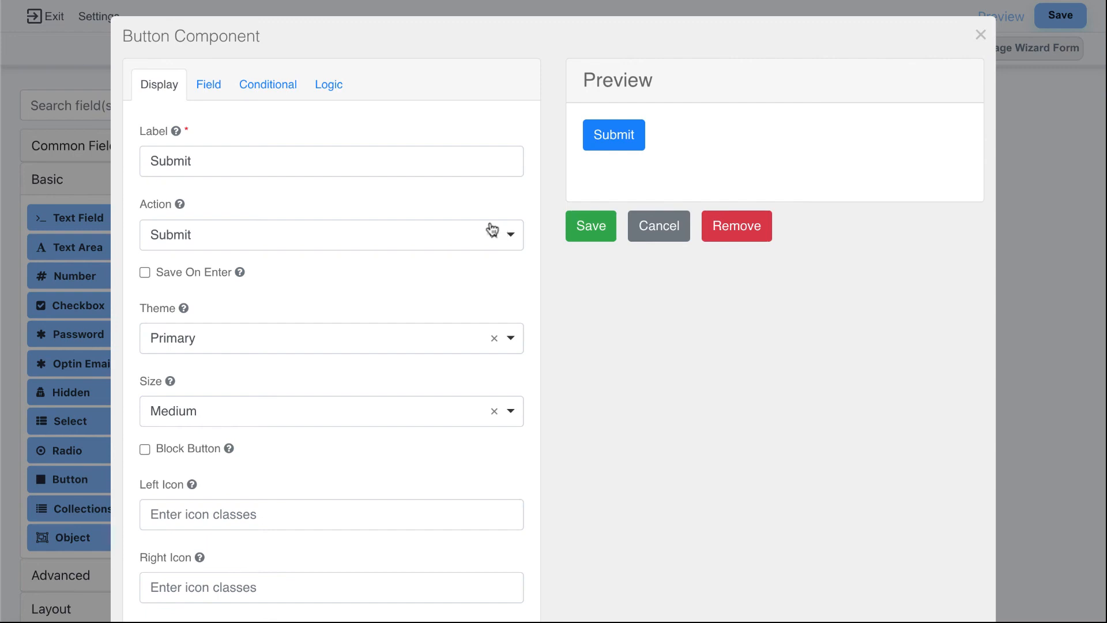
scroll(231, 326, down, 1)
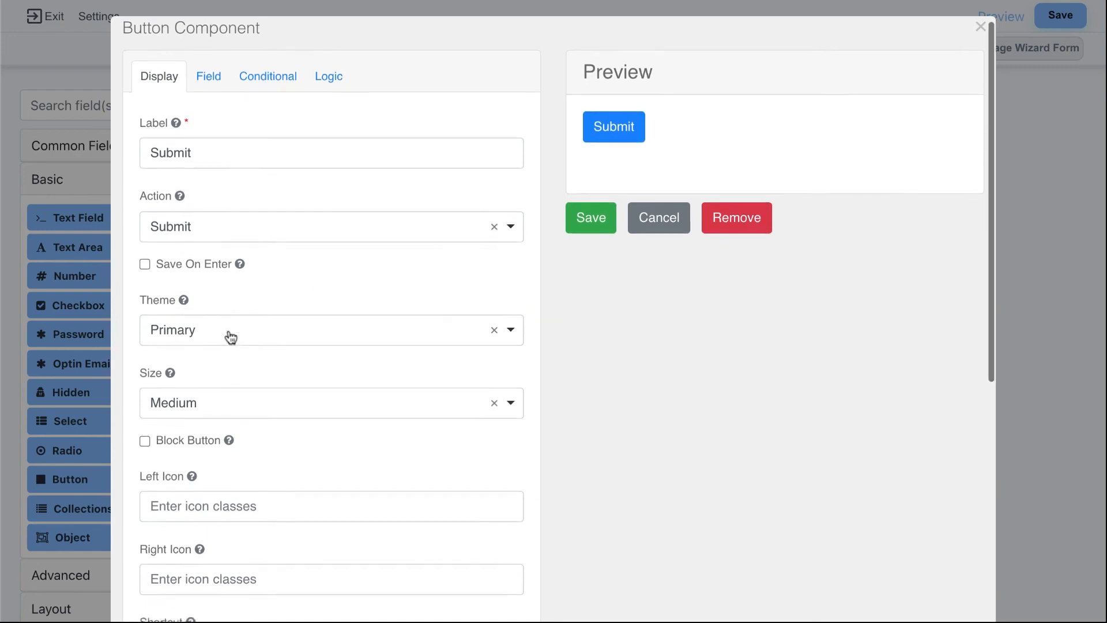
click(264, 323)
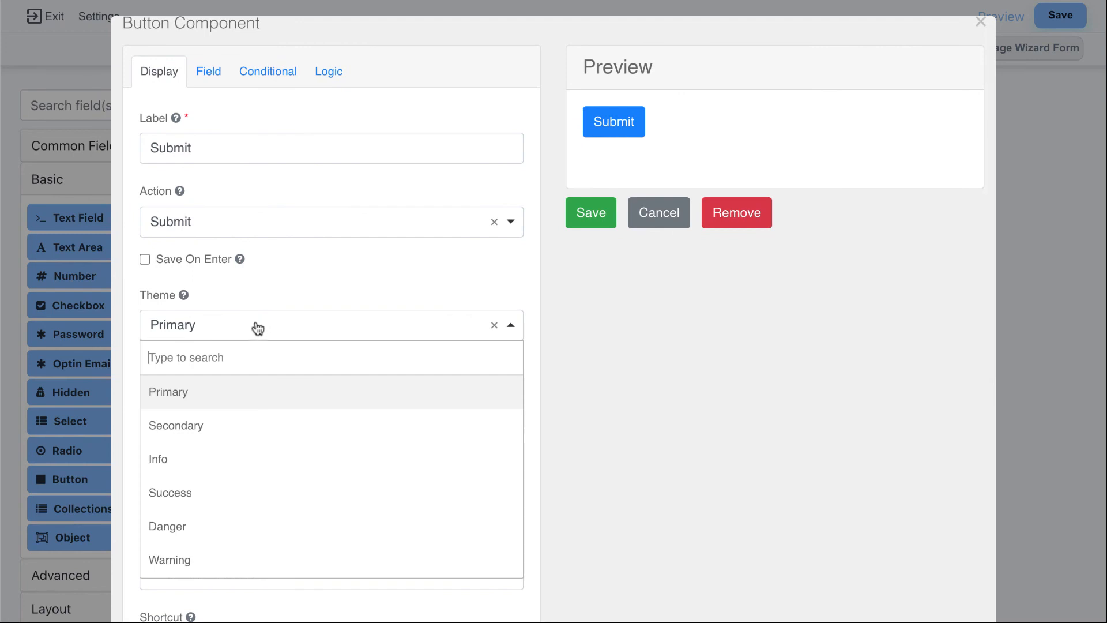
click(218, 430)
click(256, 338)
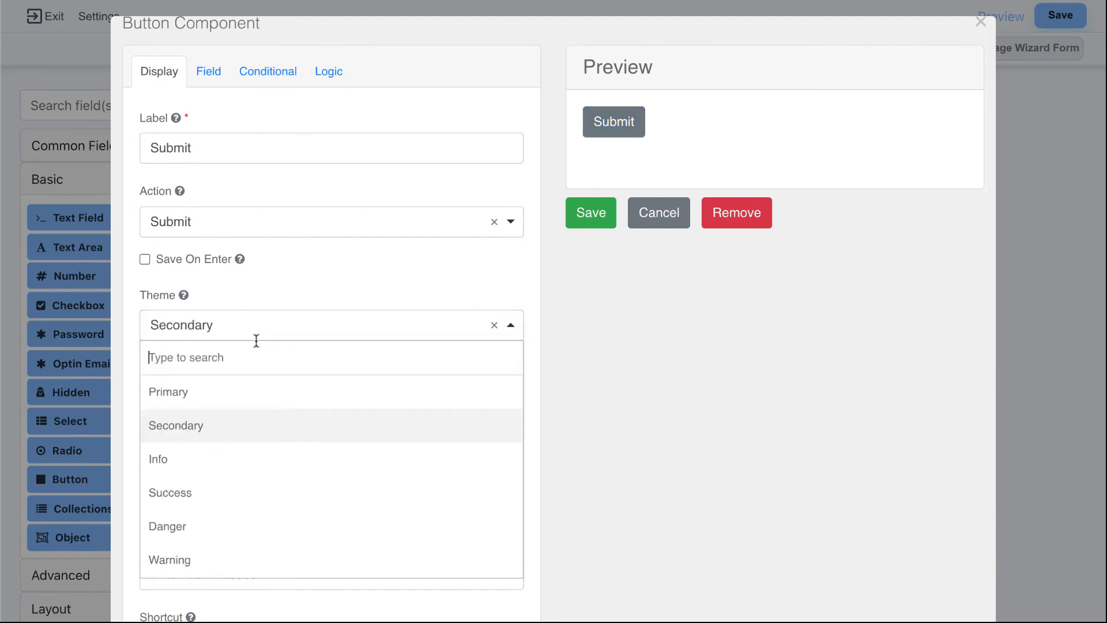
click(205, 495)
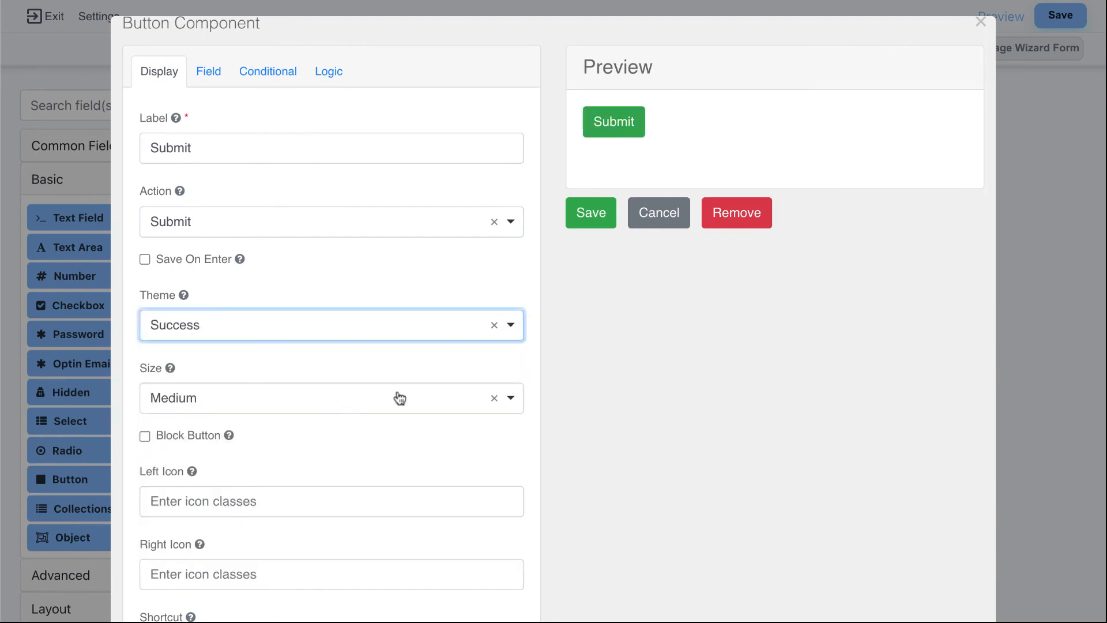
Step: Set the Submit button's size to Large and make it a block button
click(447, 395)
click(204, 562)
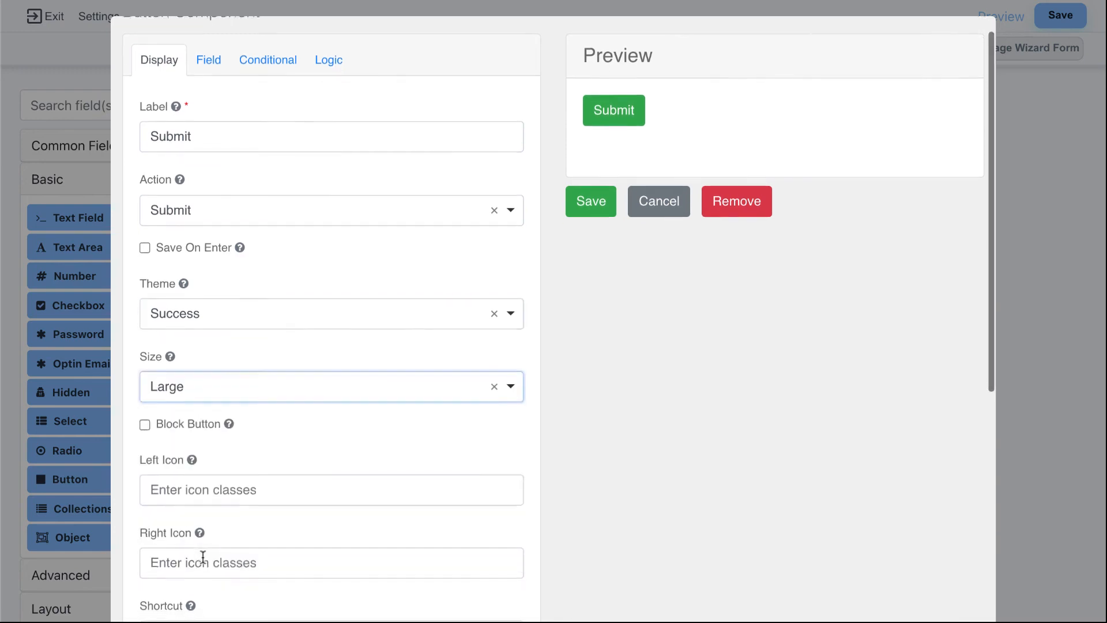
click(144, 427)
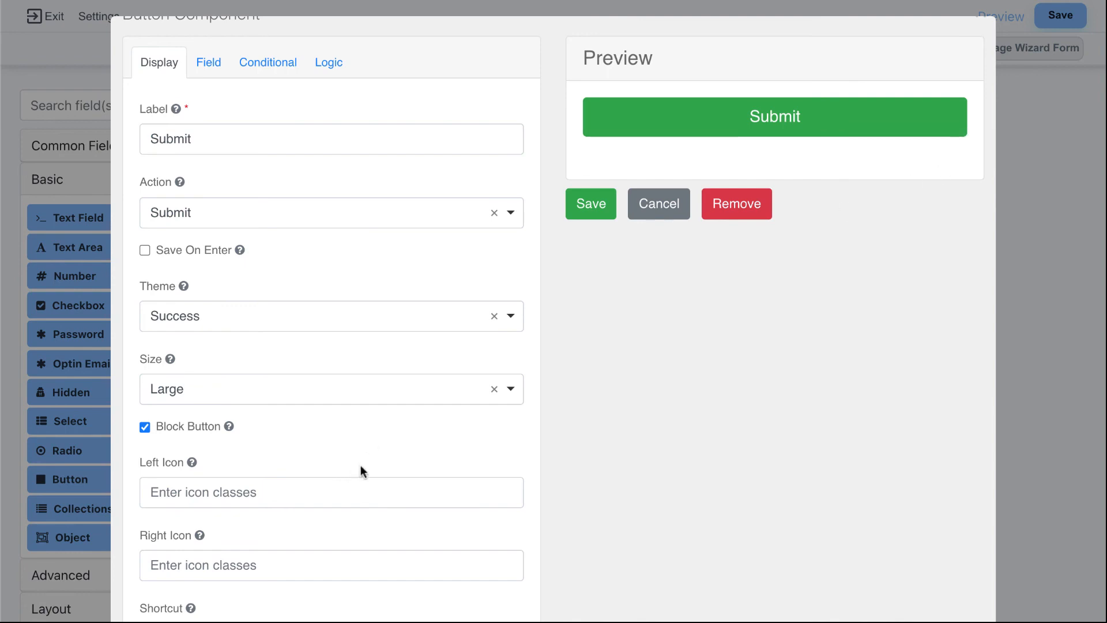
Step: Give the Submit button the left icon class "fa fa-plus" and check it in the preview
scroll(361, 468, down, 2)
scroll(361, 466, down, 1)
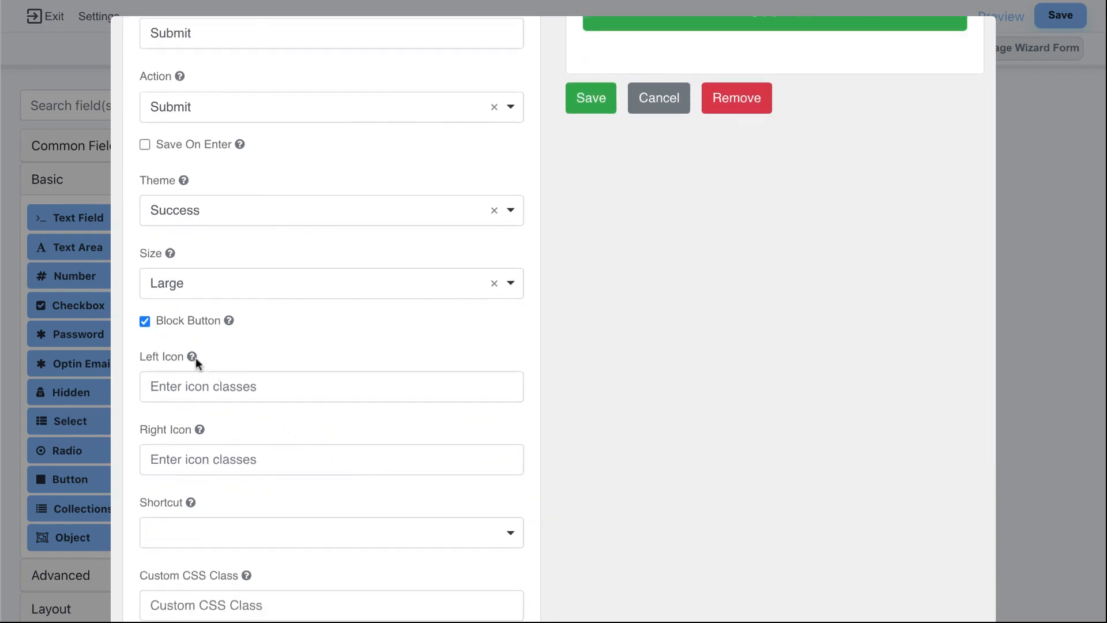
mouse_move(193, 359)
click(181, 379)
text(fa)
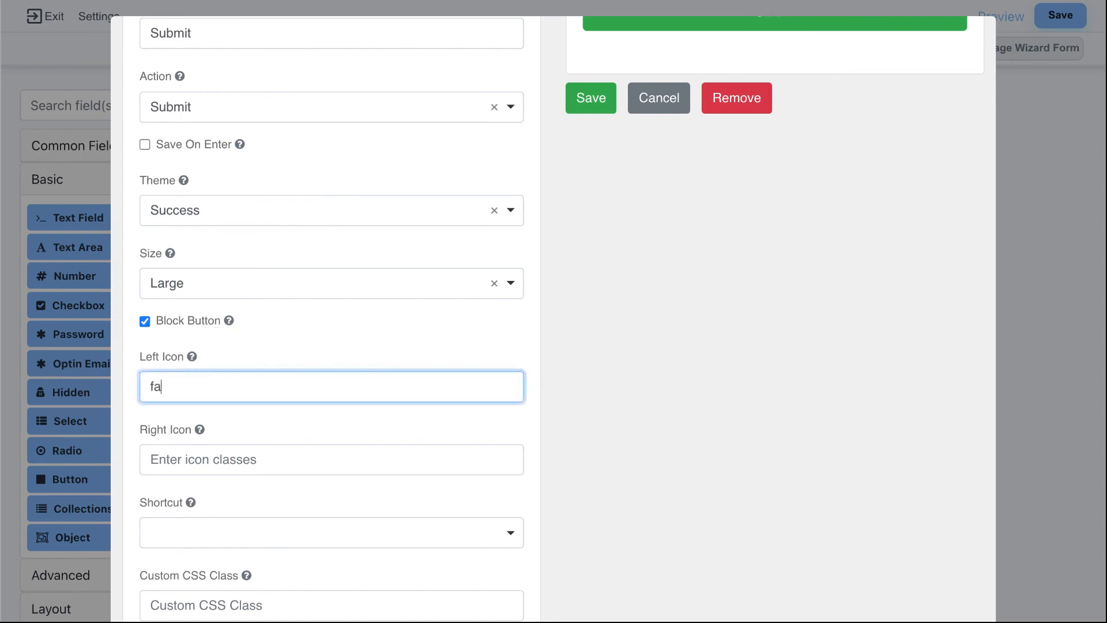
text( fa-plus)
click(441, 360)
scroll(657, 369, up, 3)
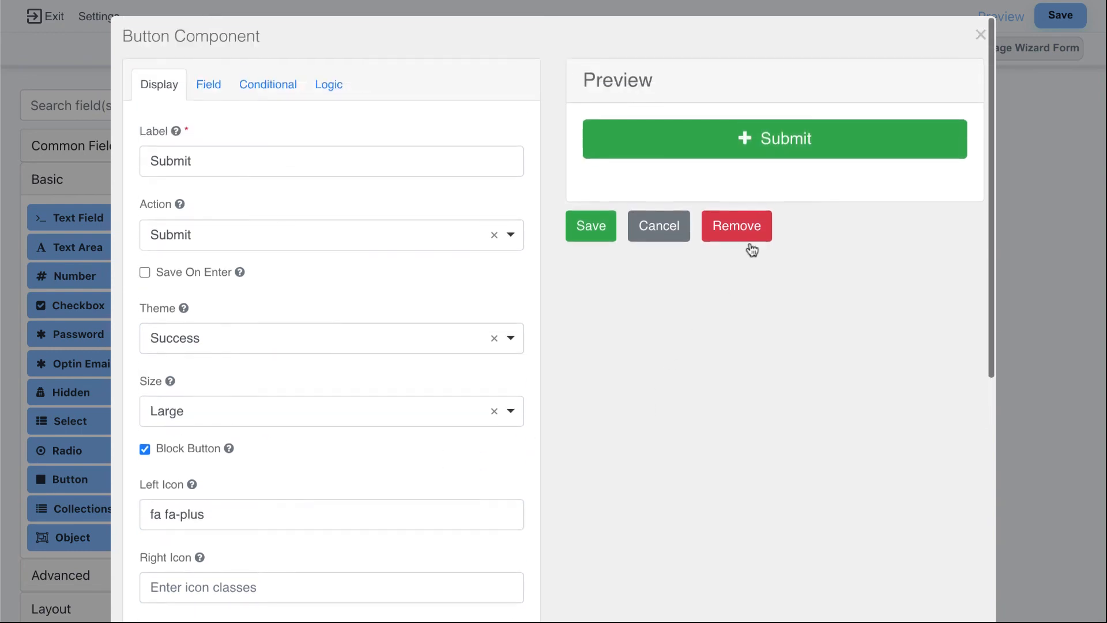
Step: Change the Submit button's left icon class to "fa fa-gear" and copy the same class to its right icon
scroll(361, 410, down, 1)
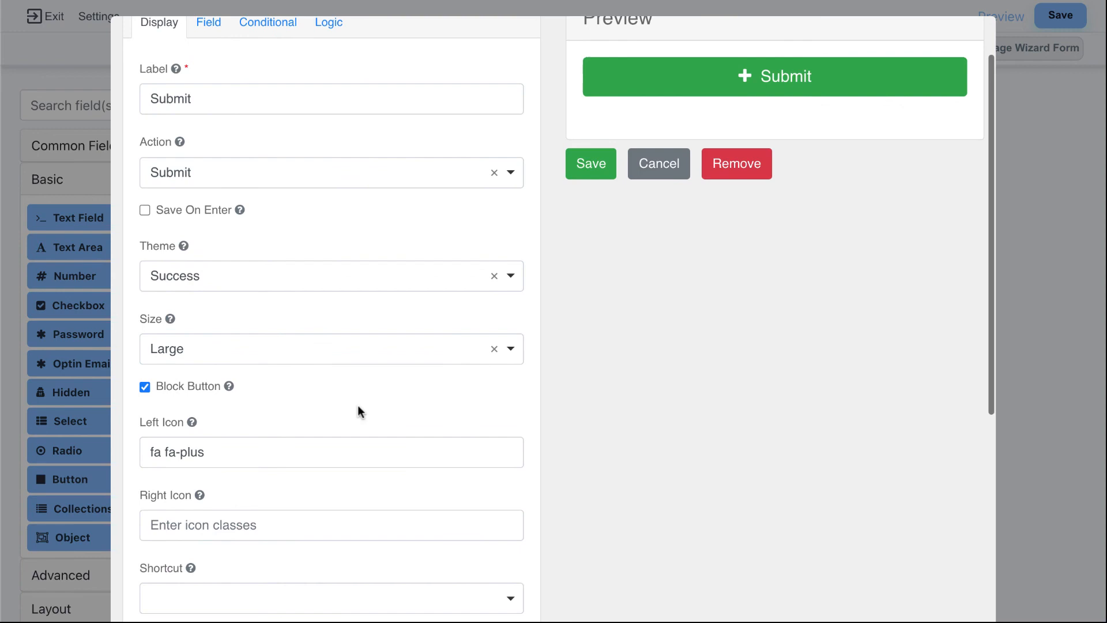
double_click(202, 456)
text(gear)
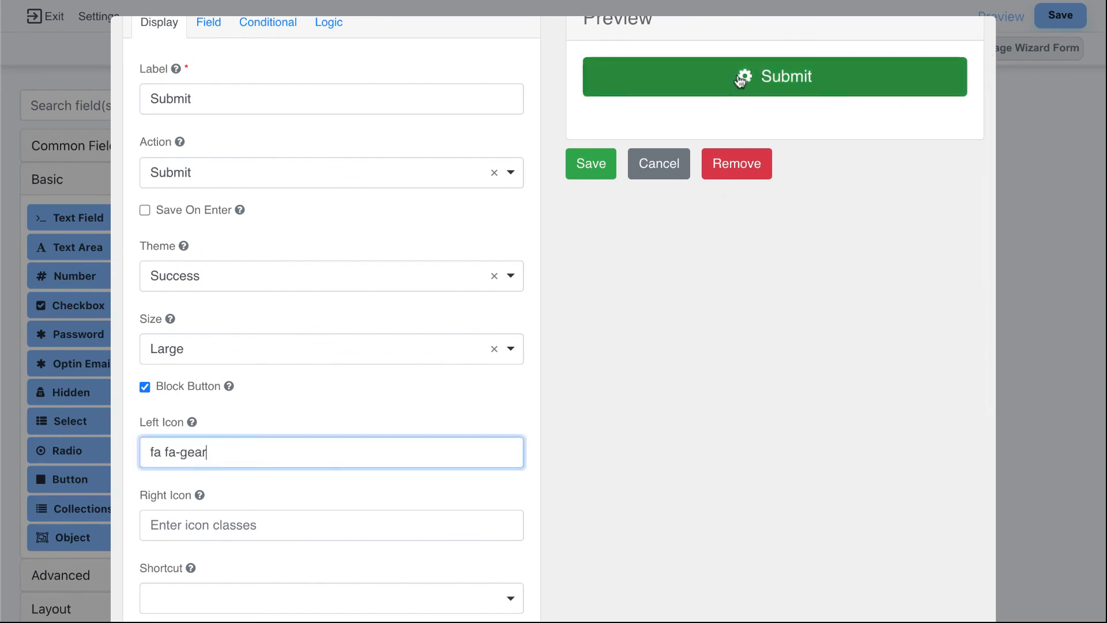
scroll(271, 440, down, 1)
triple_click(259, 442)
key(ctrl+c)
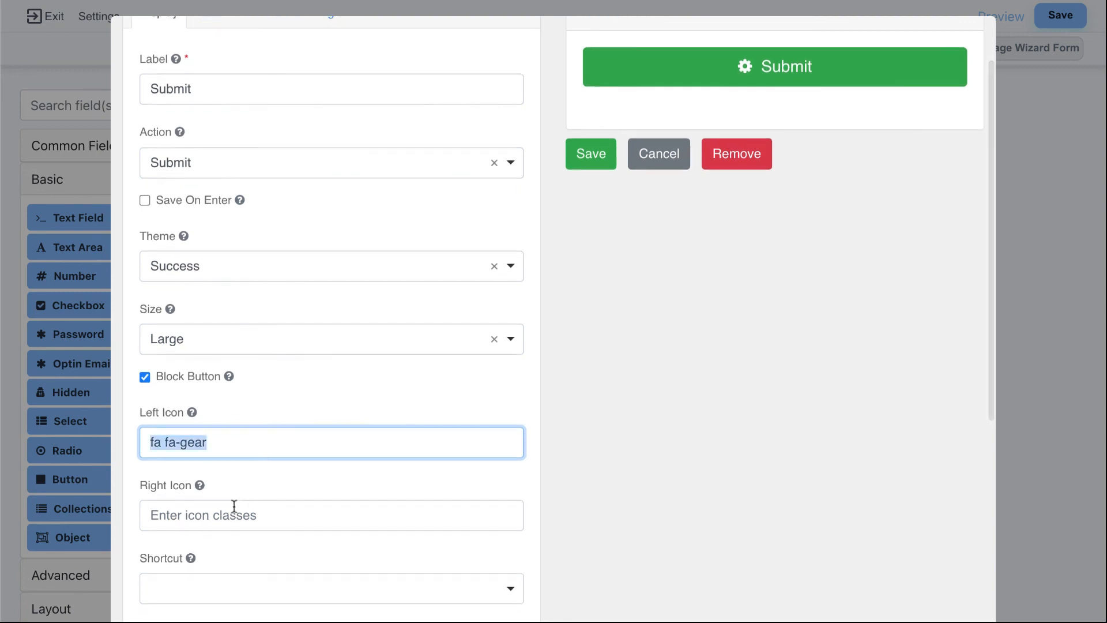
click(257, 514)
key(ctrl+v)
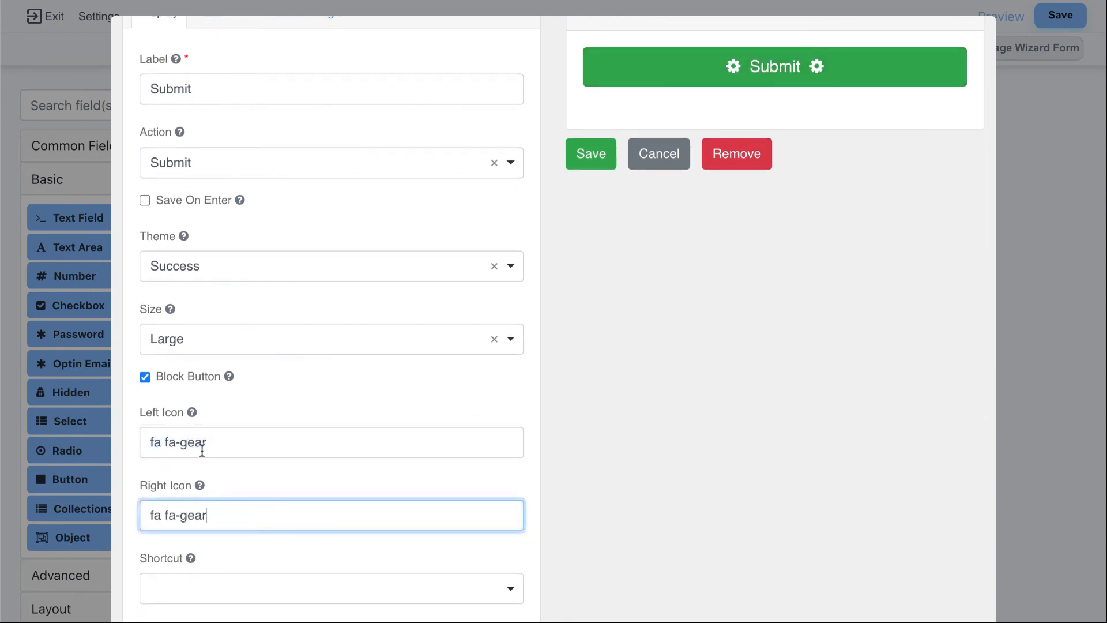
Step: Examine the "fa" prefix and the "fa-gear" icon name that make up the left icon class
double_click(149, 441)
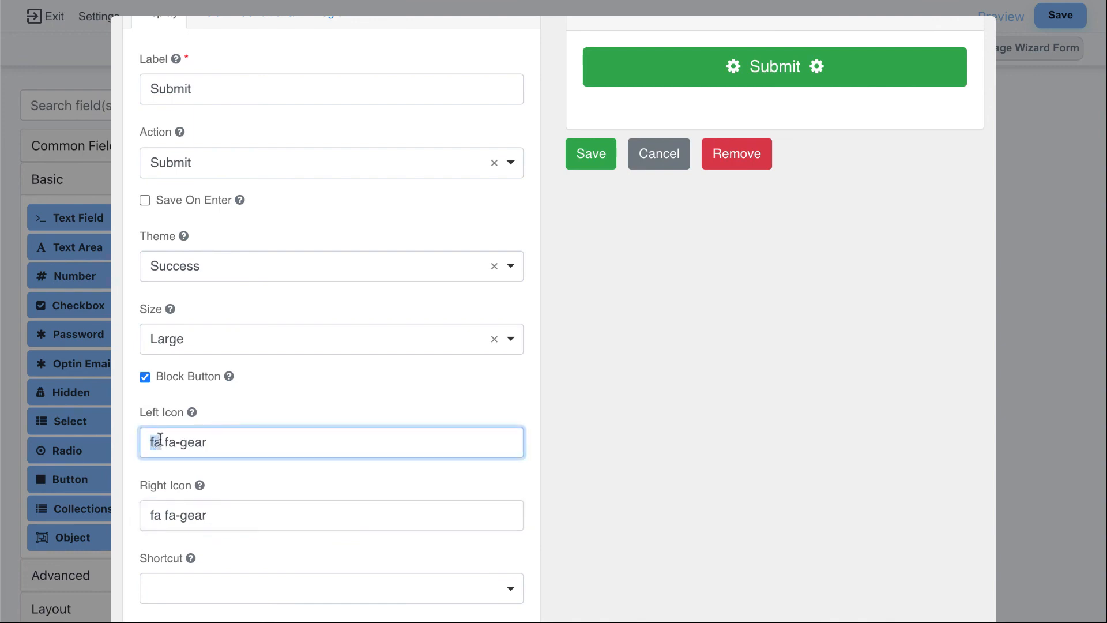
click(211, 444)
double_click(159, 441)
click(197, 442)
drag(164, 442, 220, 441)
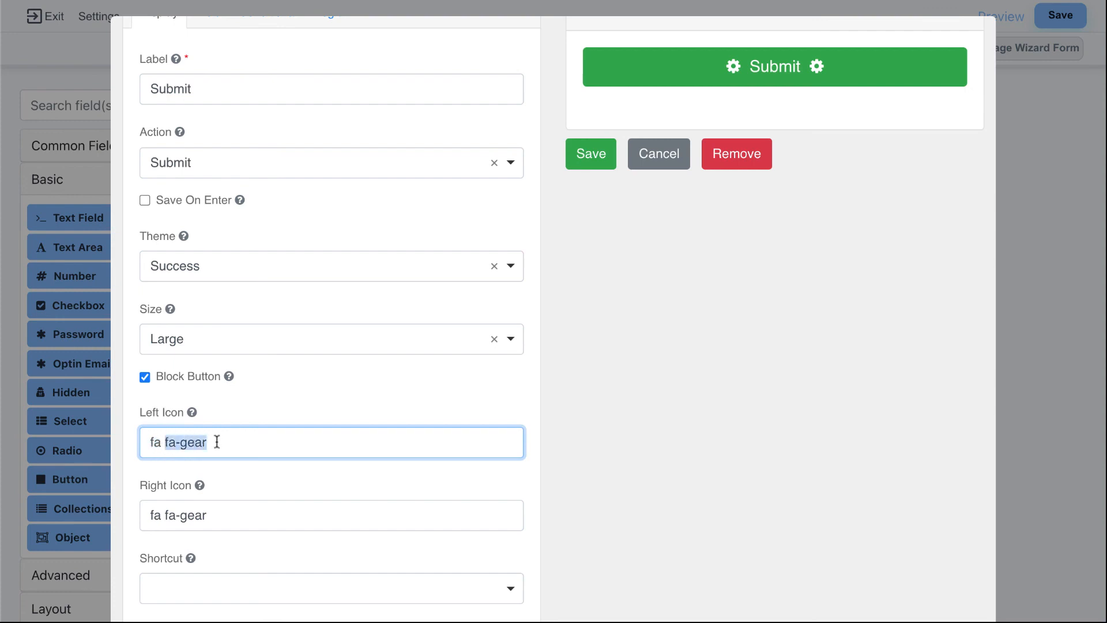
scroll(217, 442, up, 1)
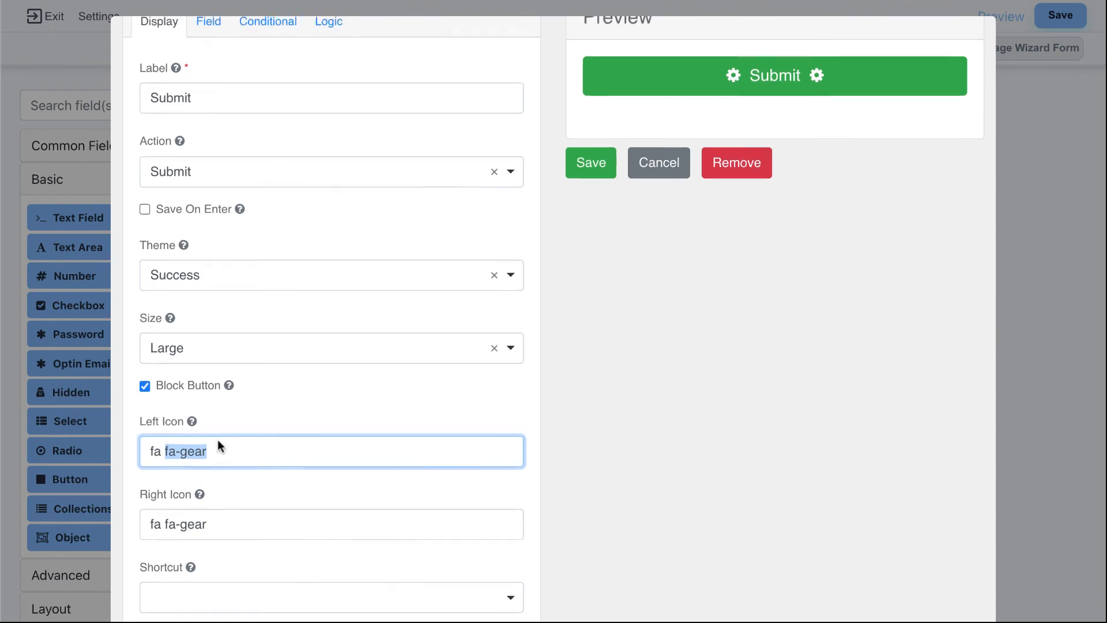
Step: Review the available actions for the Submit button and close its component settings without saving
scroll(218, 441, down, 2)
scroll(219, 441, down, 4)
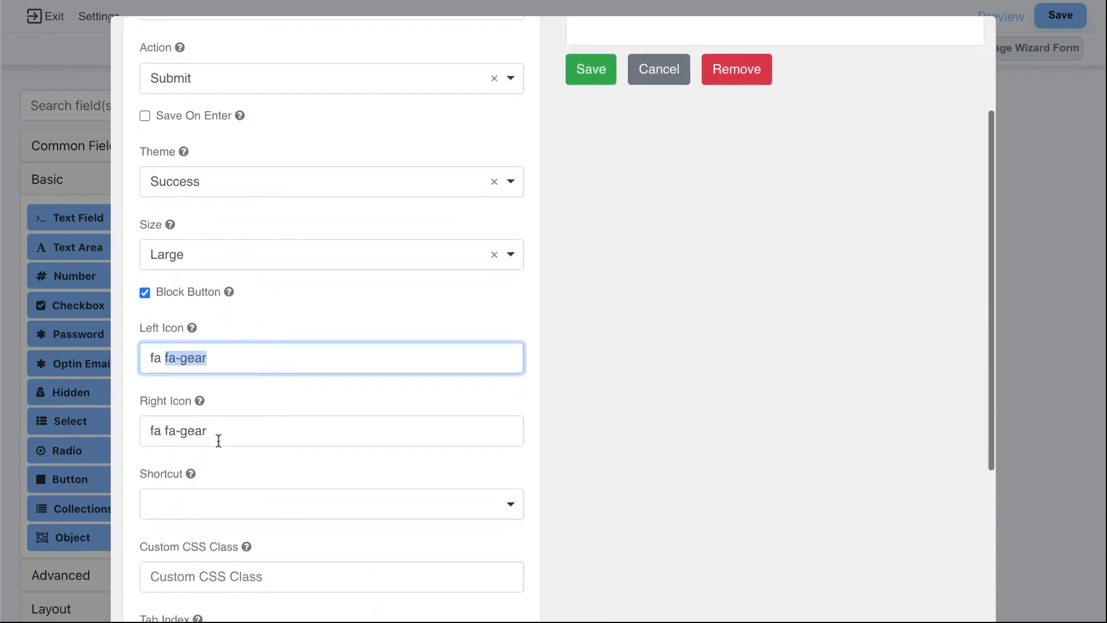
scroll(219, 440, up, 6)
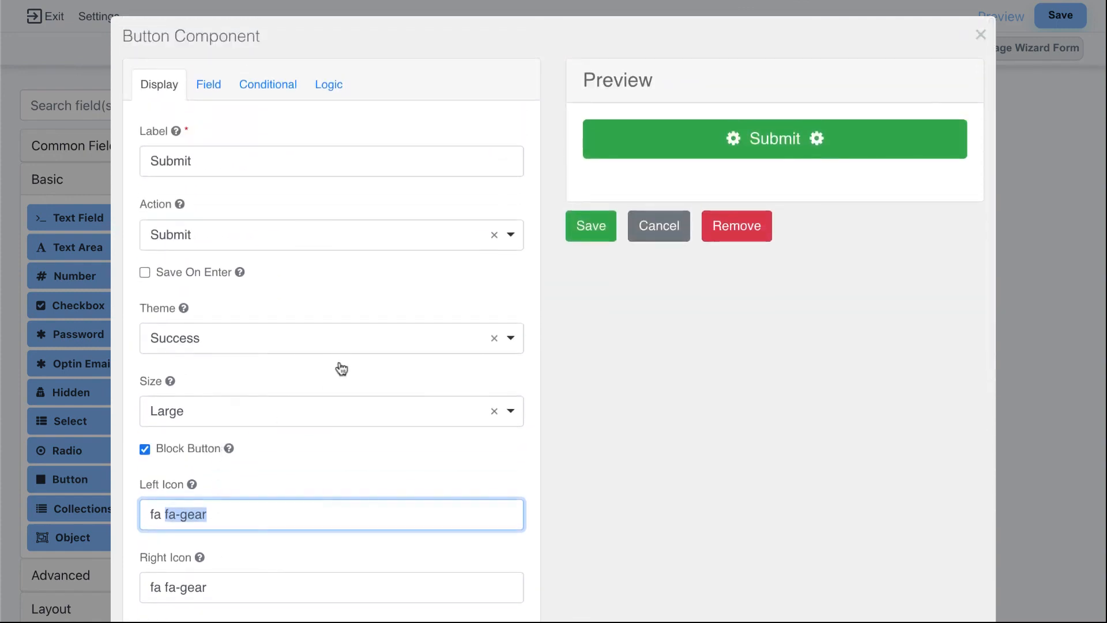
click(512, 239)
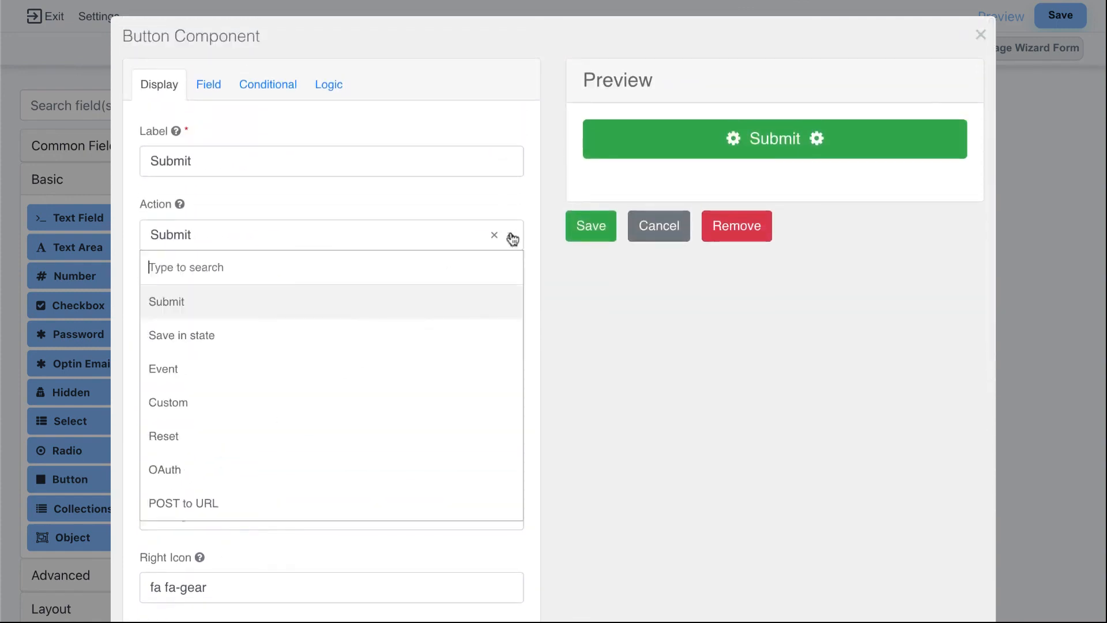
scroll(500, 238, down, 1)
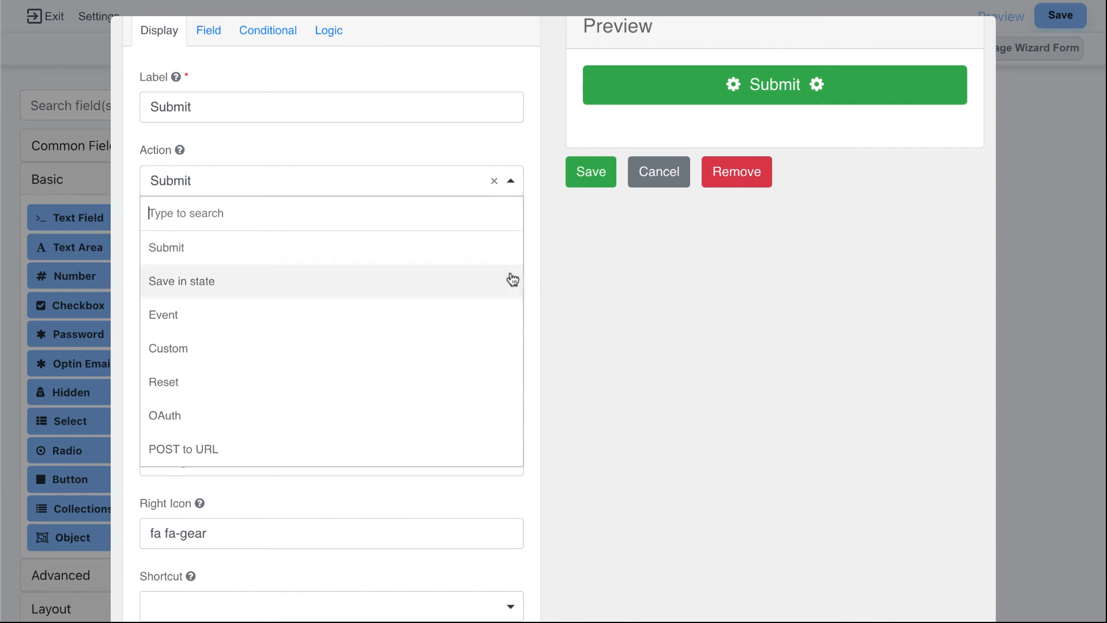
click(567, 285)
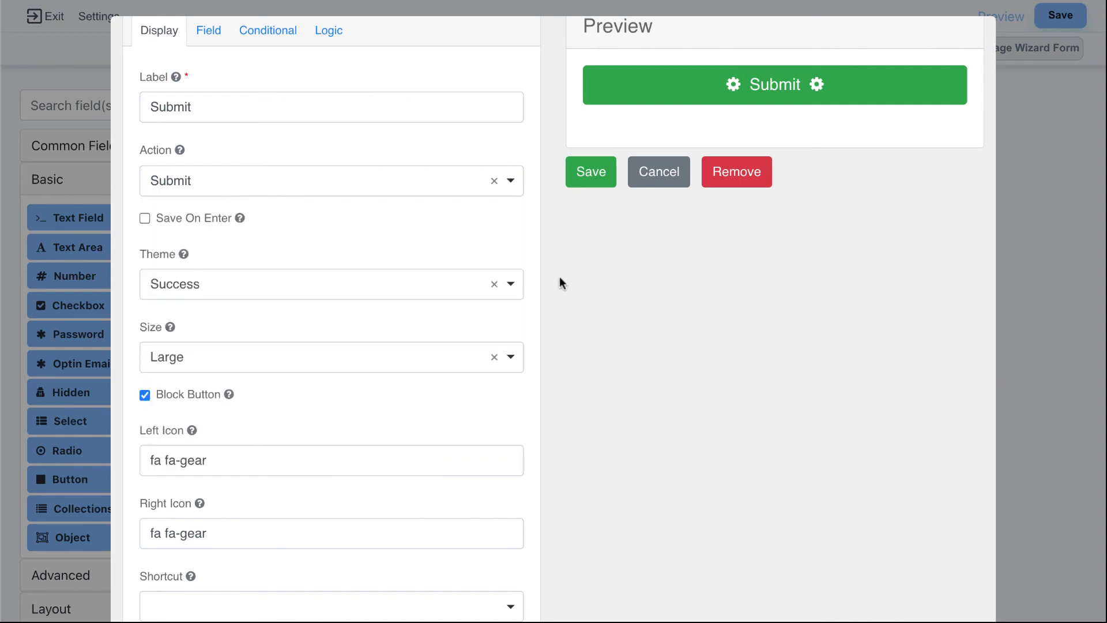
click(646, 182)
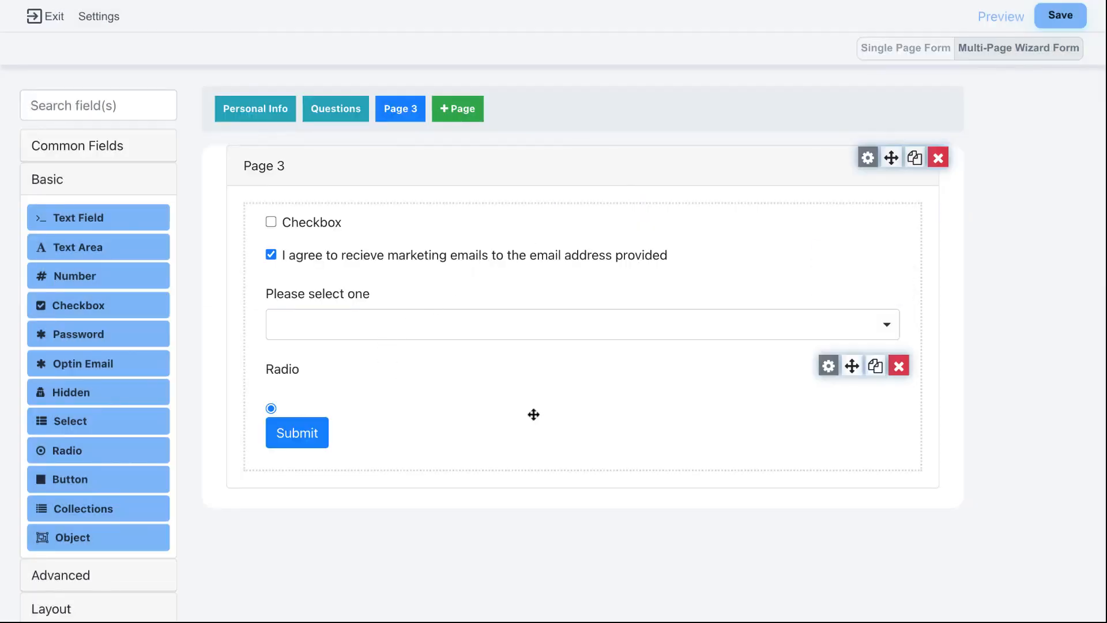
Step: Remove the checkbox, marketing opt-in, select, radio and Submit button components from Page 3, and expand the Common Fields group
click(898, 226)
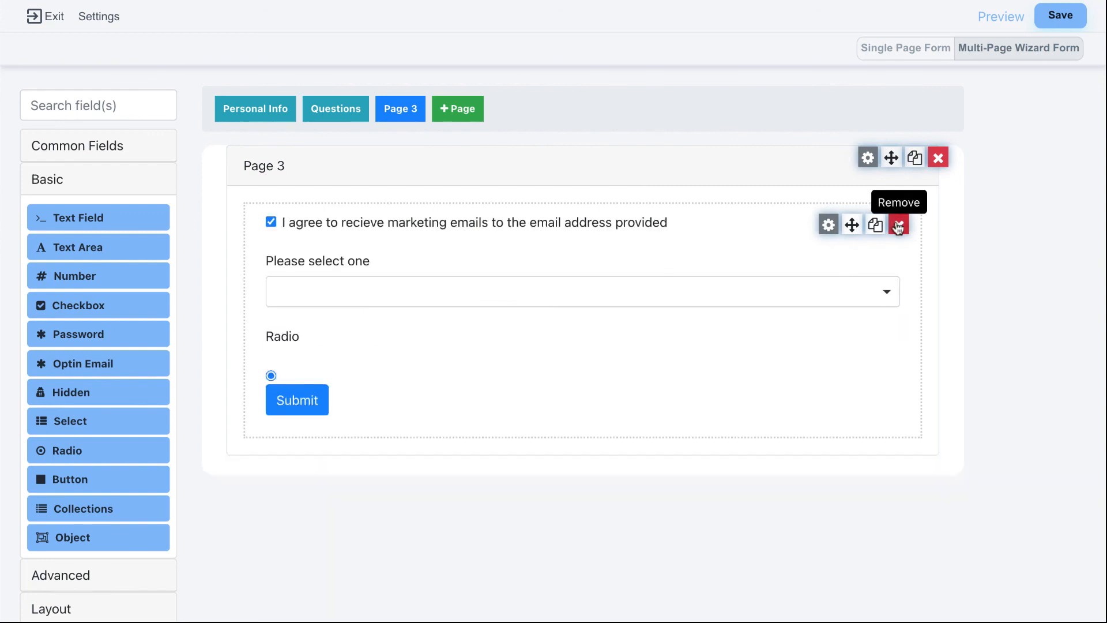
click(898, 226)
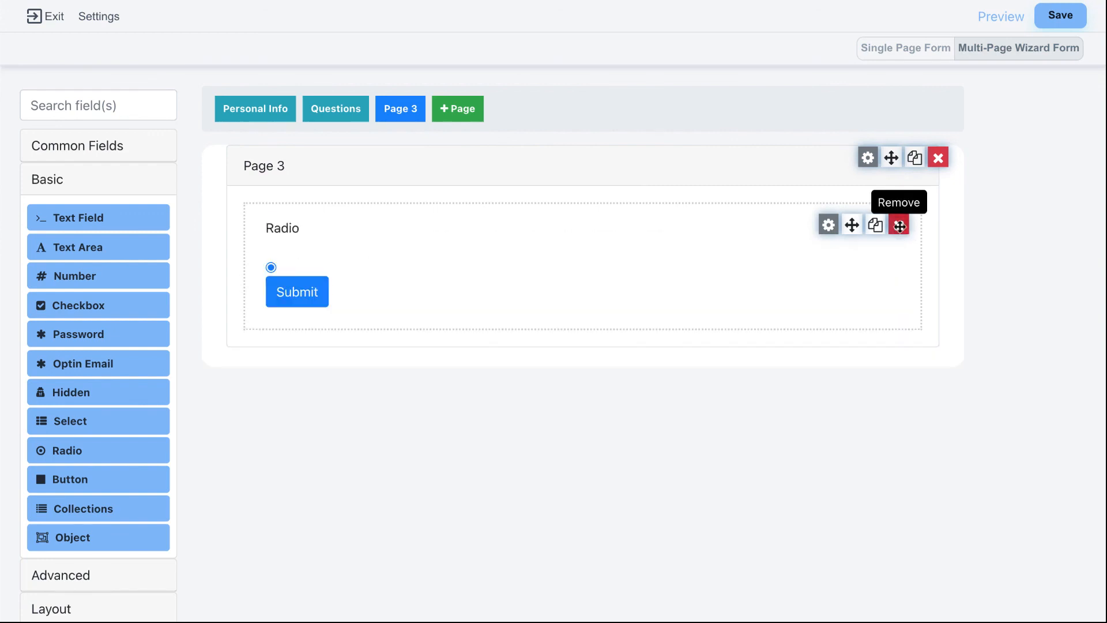
click(898, 226)
click(899, 226)
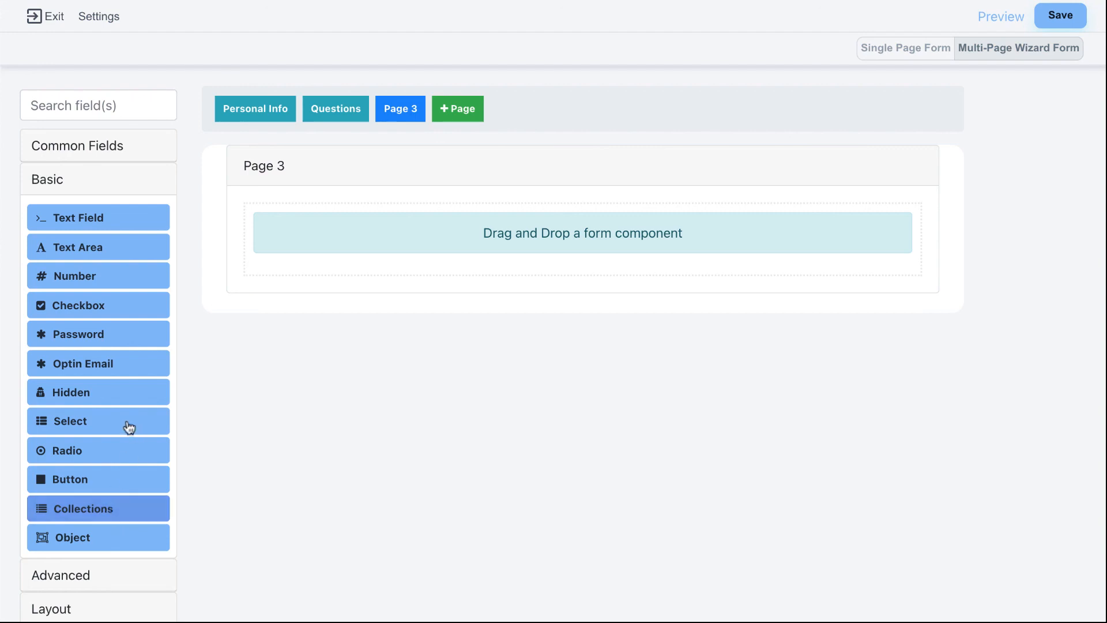
click(116, 177)
click(105, 149)
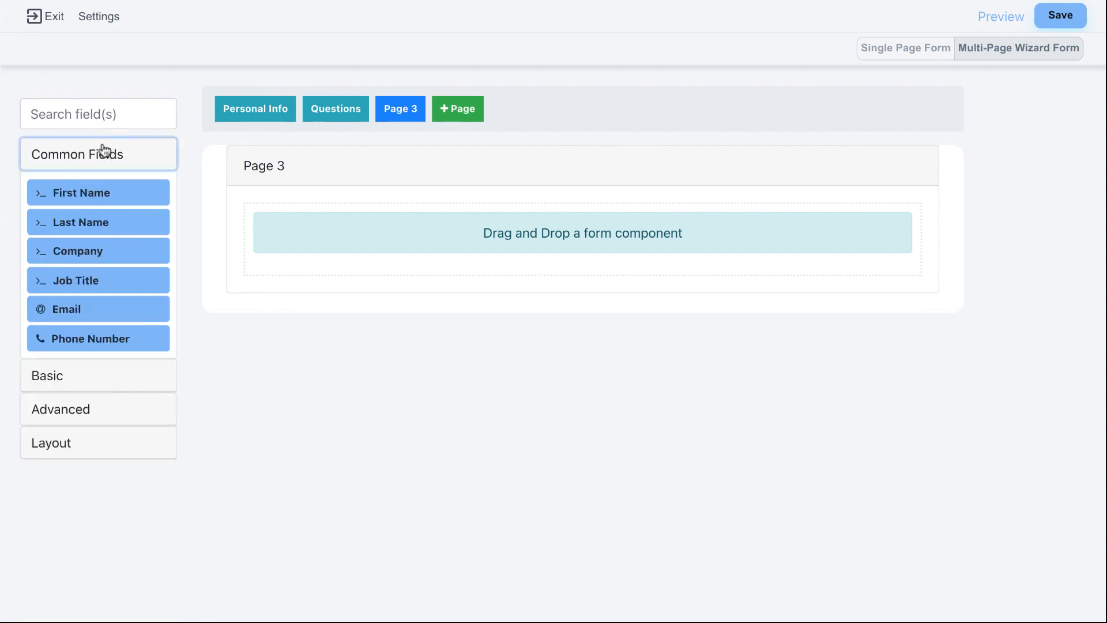
Step: In the form settings, set the form width to Wide and look through the available themes, keeping Default
click(110, 22)
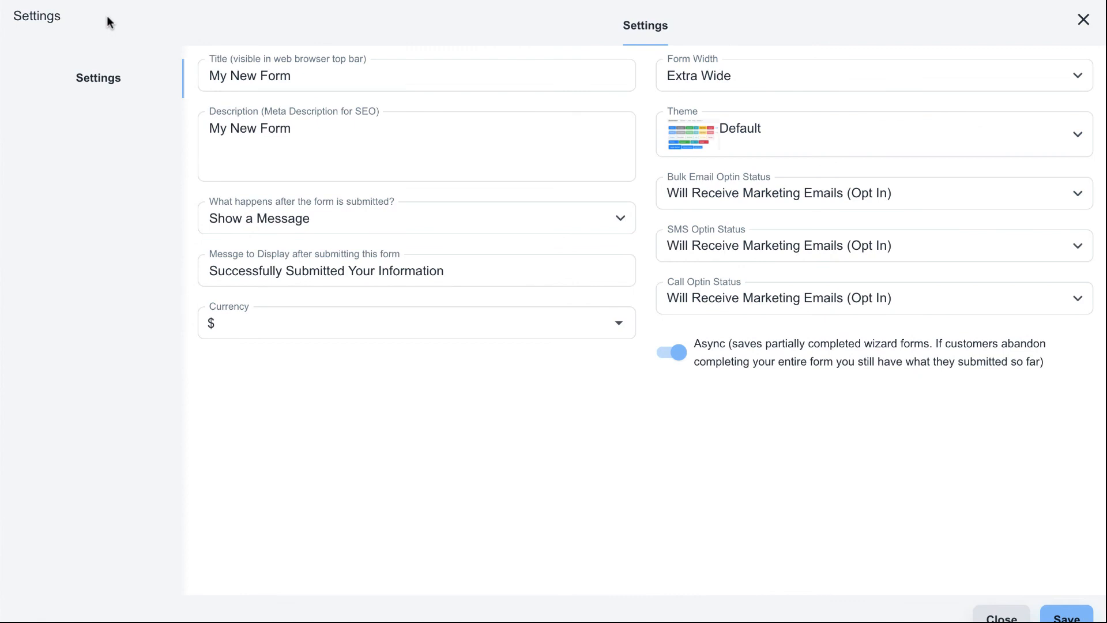
click(709, 80)
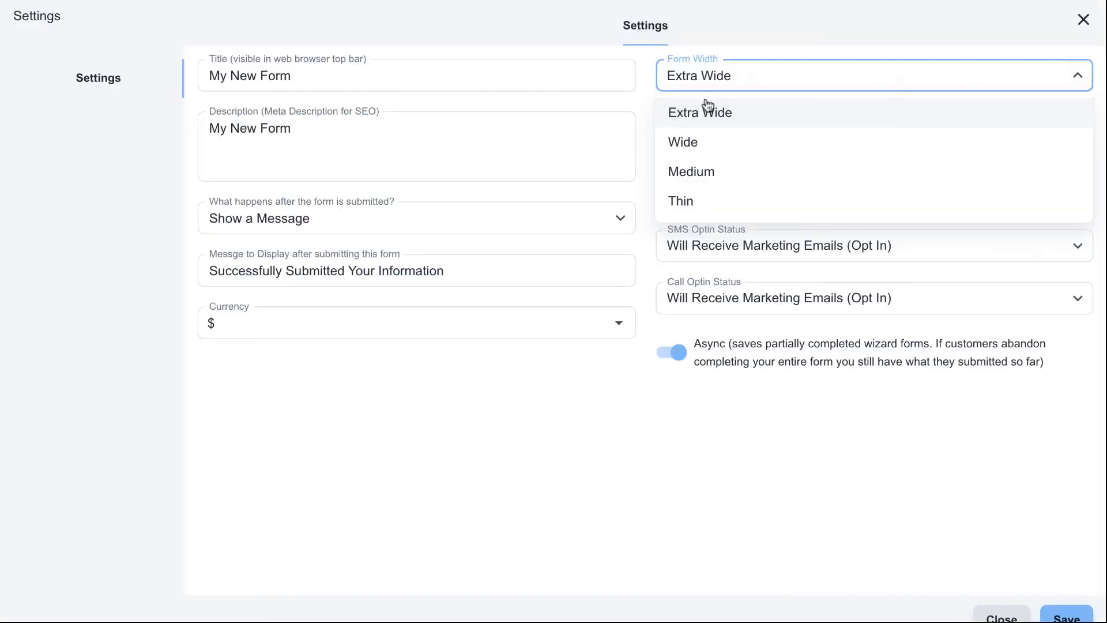
click(725, 141)
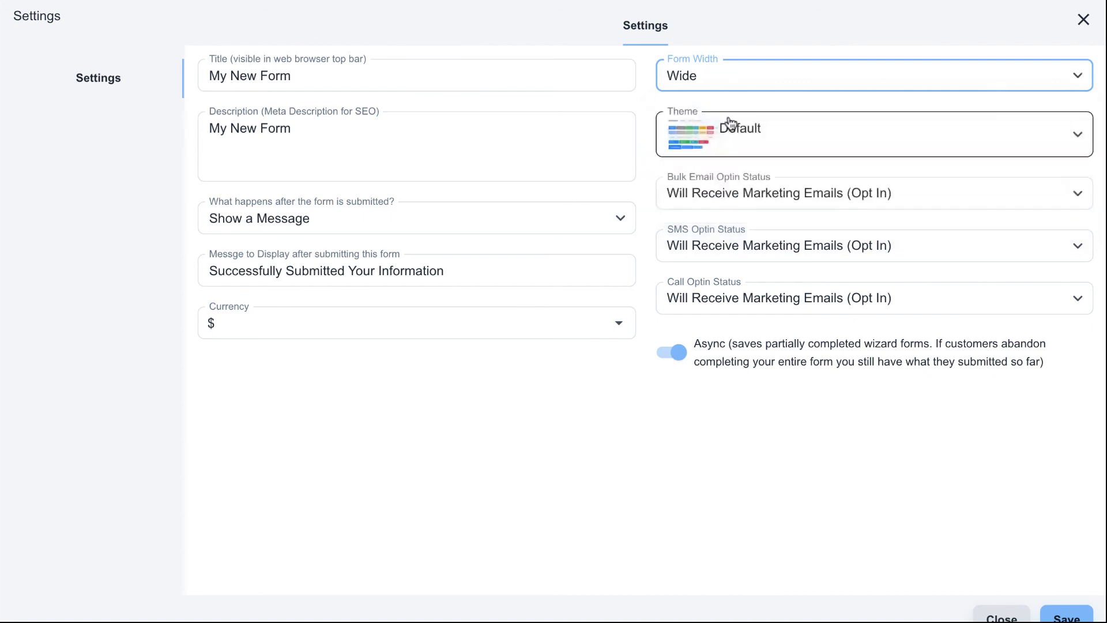
click(759, 132)
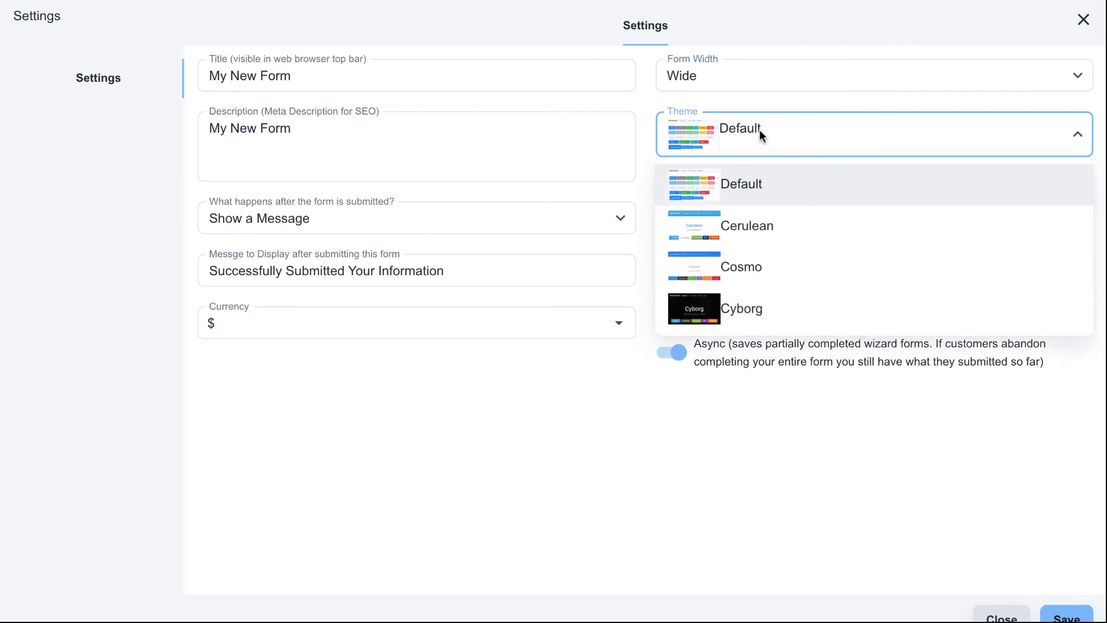
click(760, 130)
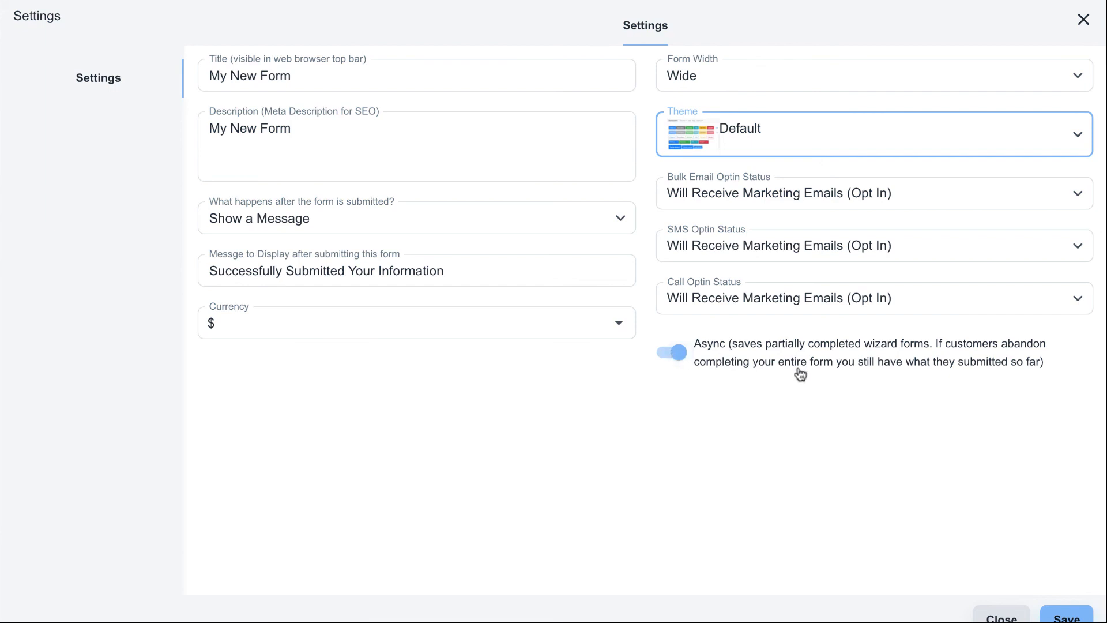
Step: Set the after-submission behaviour to Redirect to another URL and view the available currencies
click(326, 220)
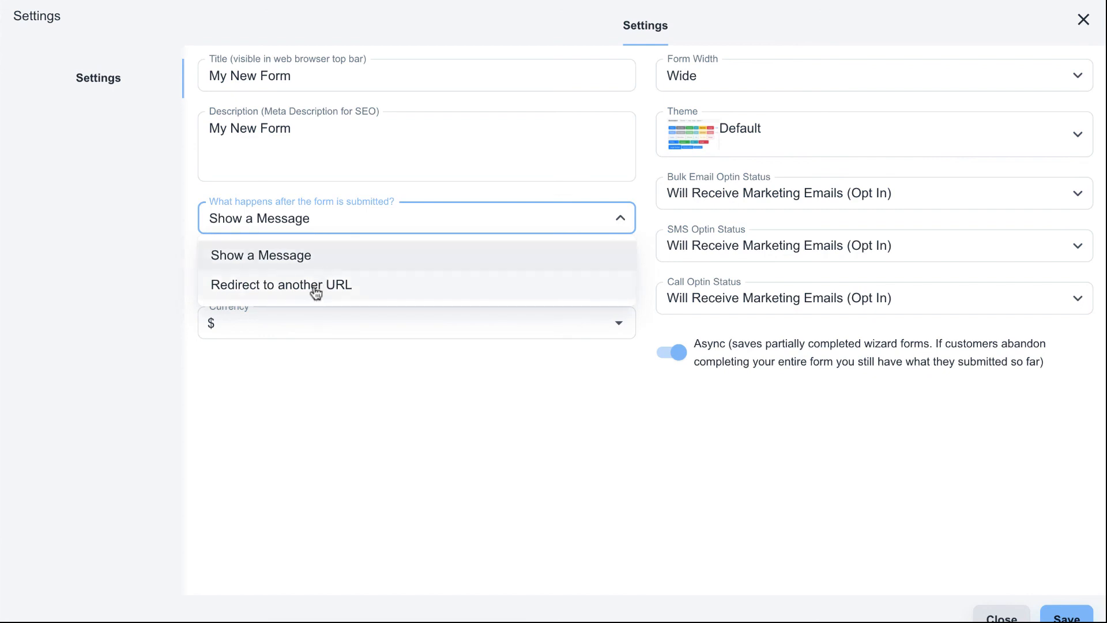
click(311, 284)
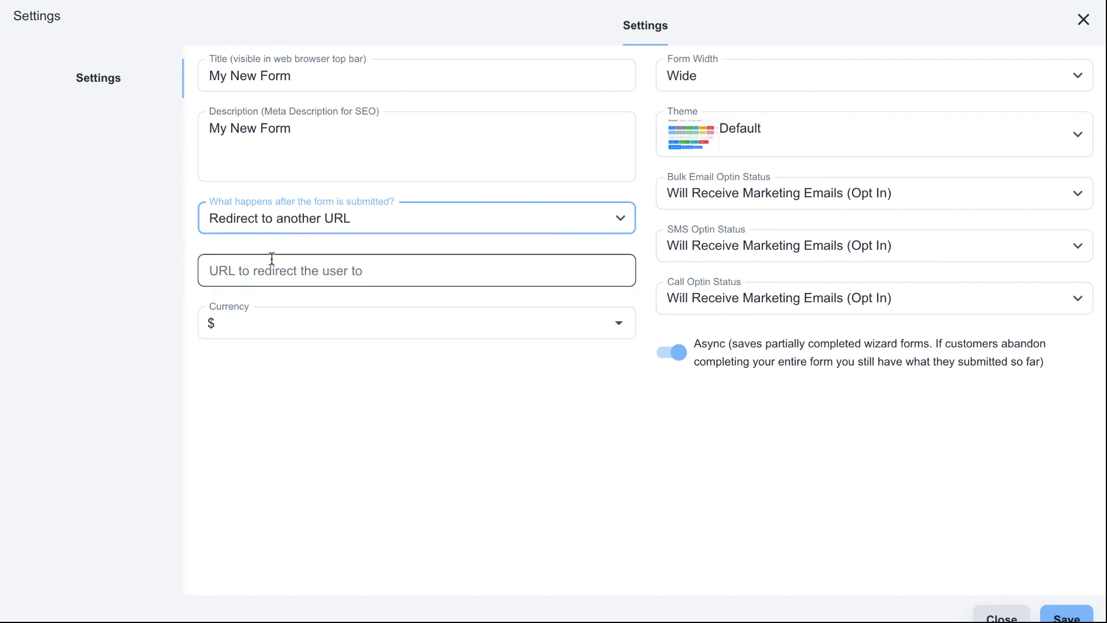
click(226, 326)
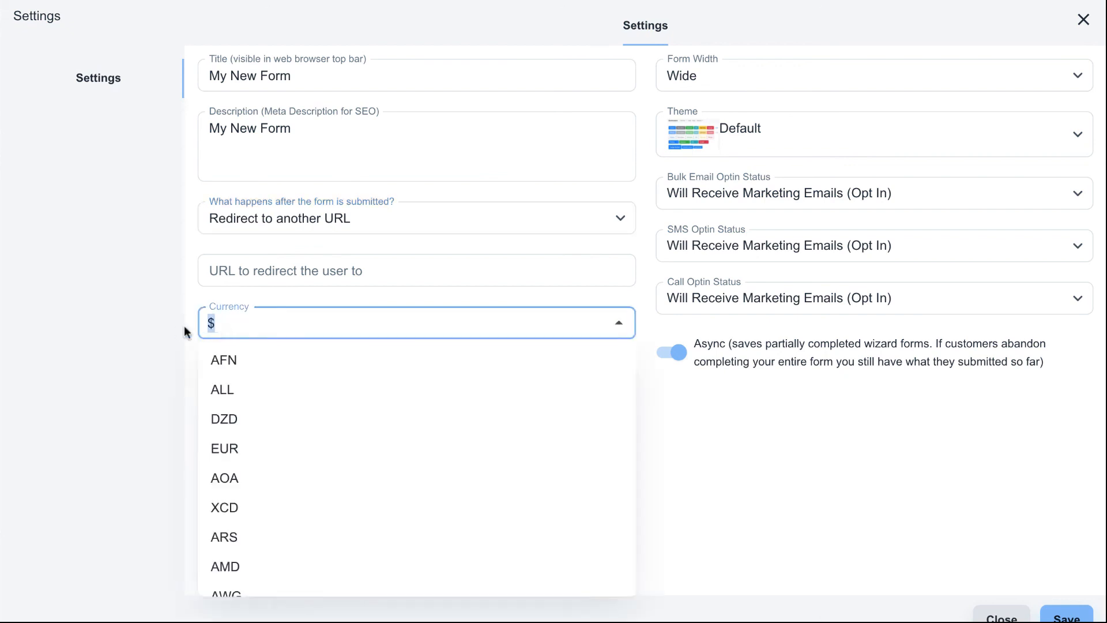
click(184, 326)
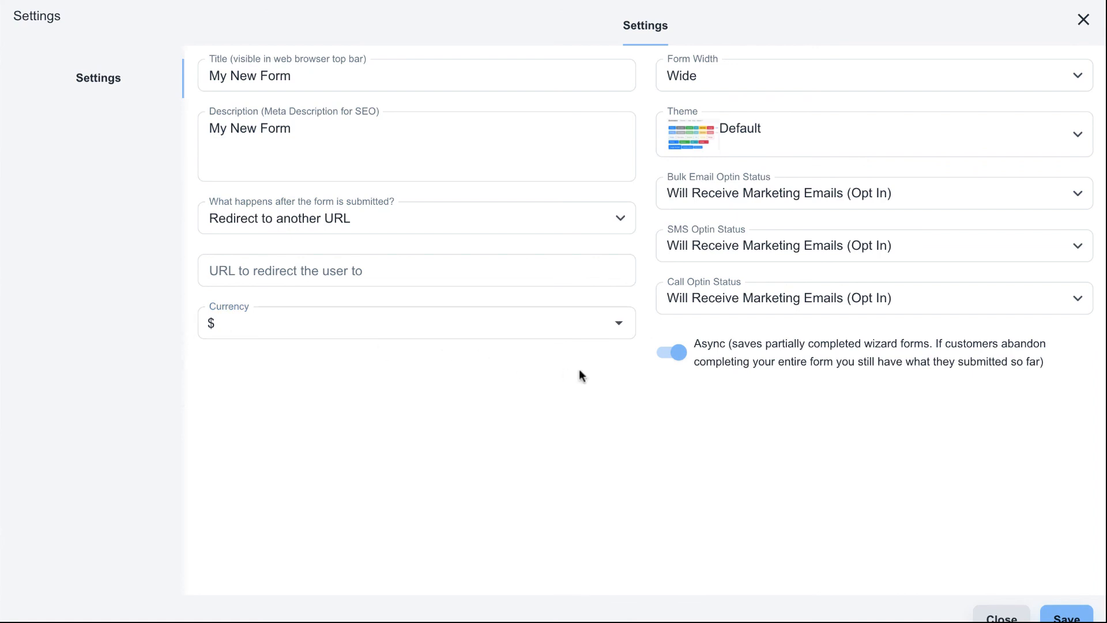
Step: Close the form settings without saving and exit the form builder to the Custom Forms list
click(996, 614)
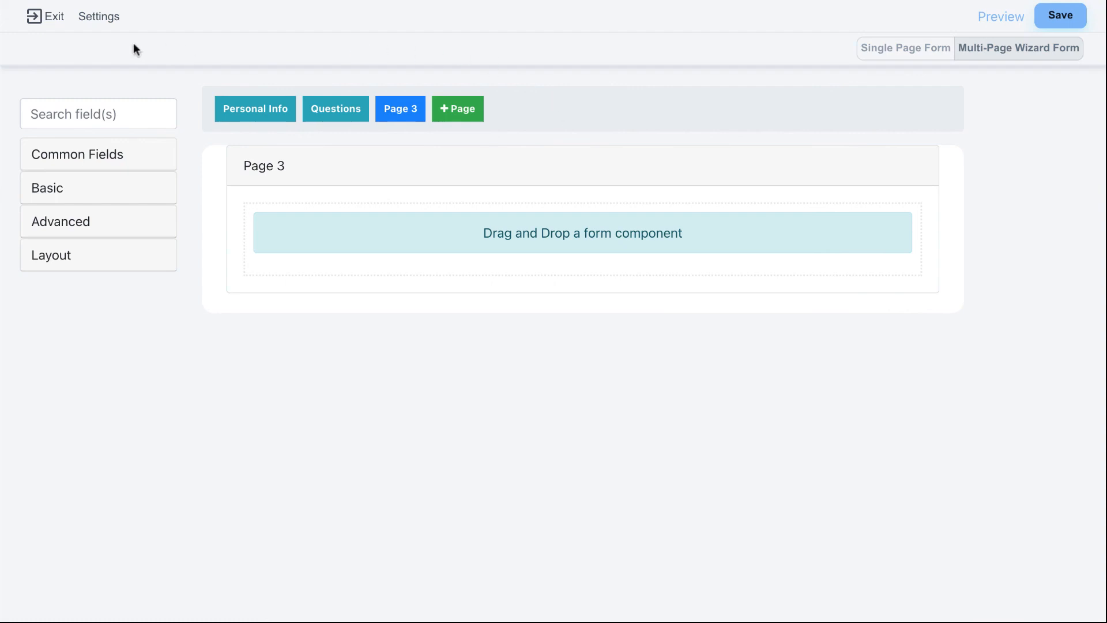
click(49, 19)
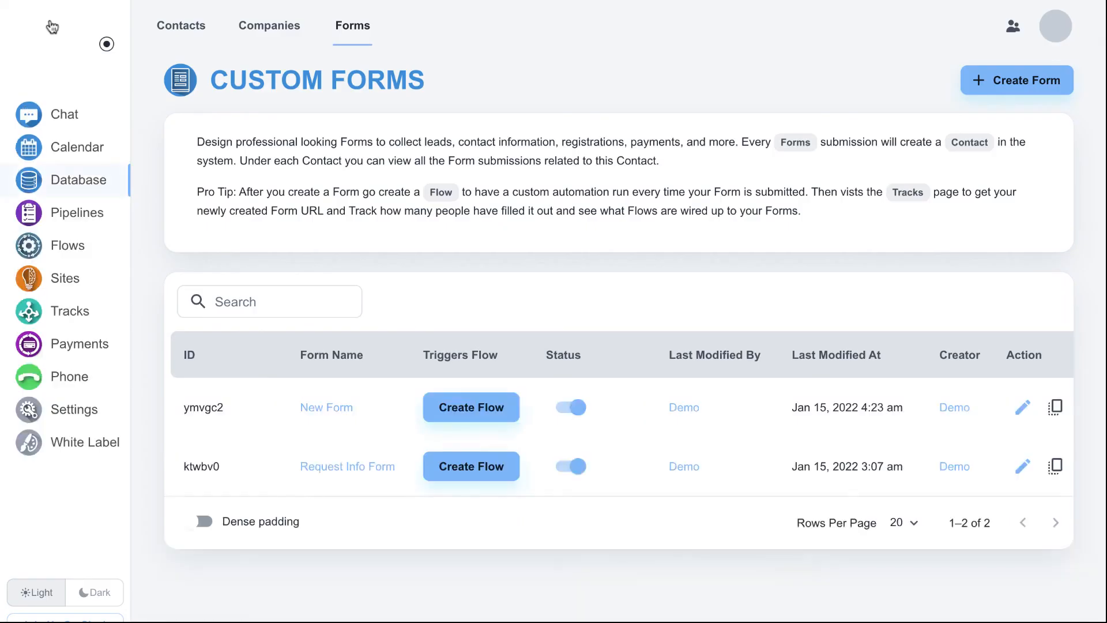